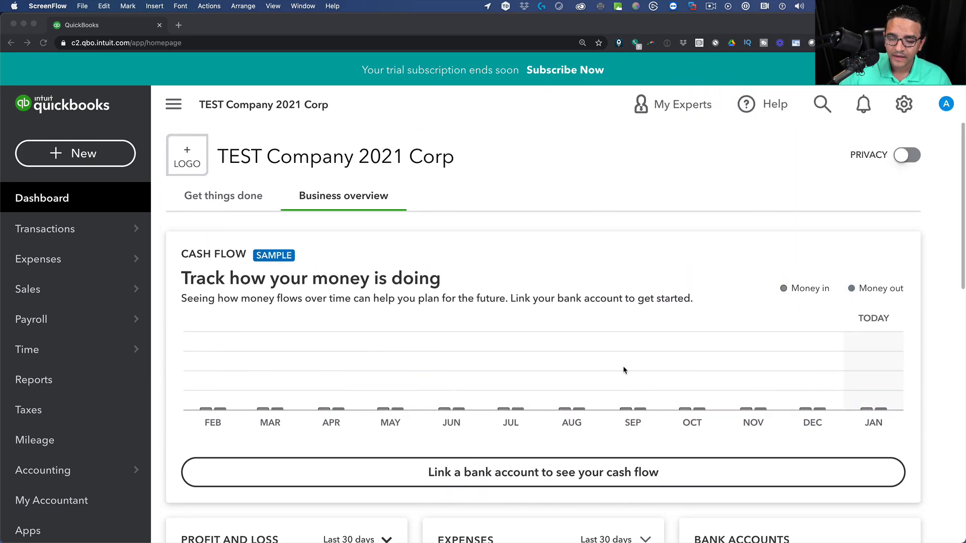
Open the Profit and Loss report from the favorite reports.
{"action": "left_click", "coordinate": [68, 437]}
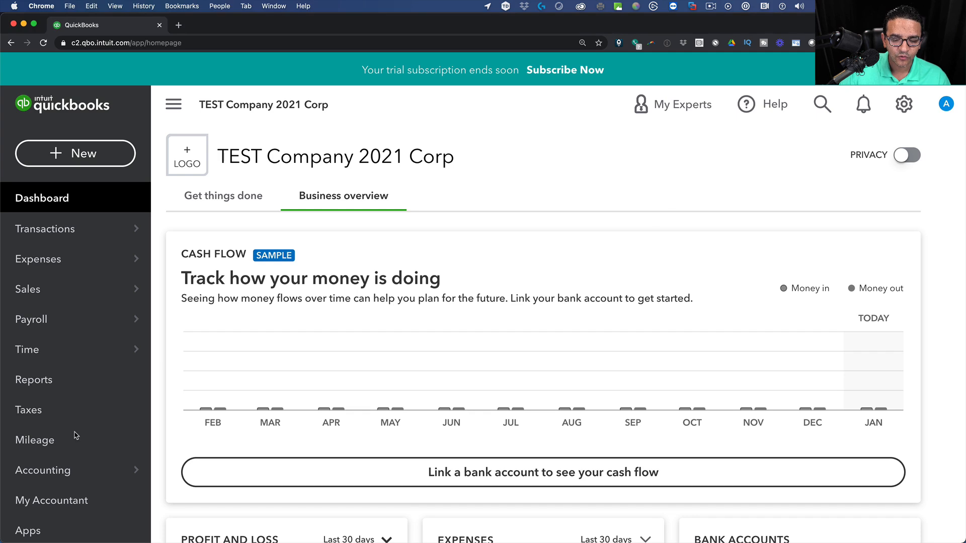
{"action": "left_click", "coordinate": [44, 381]}
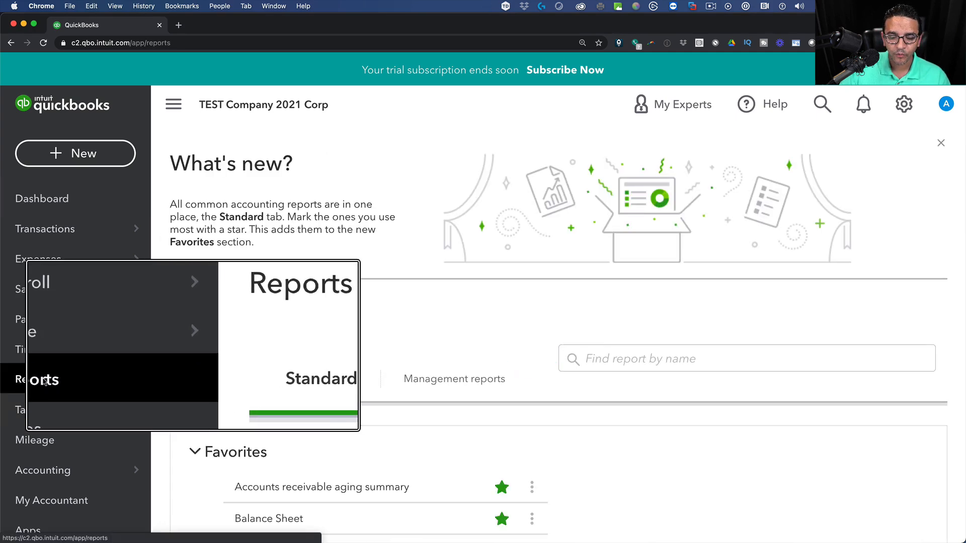
{"action": "scroll", "coordinate": [315, 408], "scroll_direction": "down", "scroll_amount": 5}
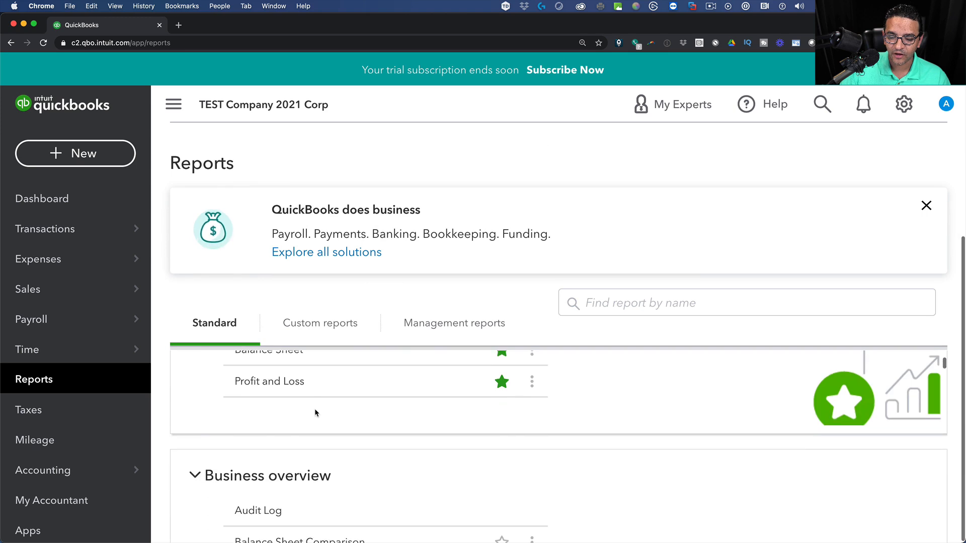
{"action": "scroll", "coordinate": [315, 413], "scroll_direction": "up", "scroll_amount": 1}
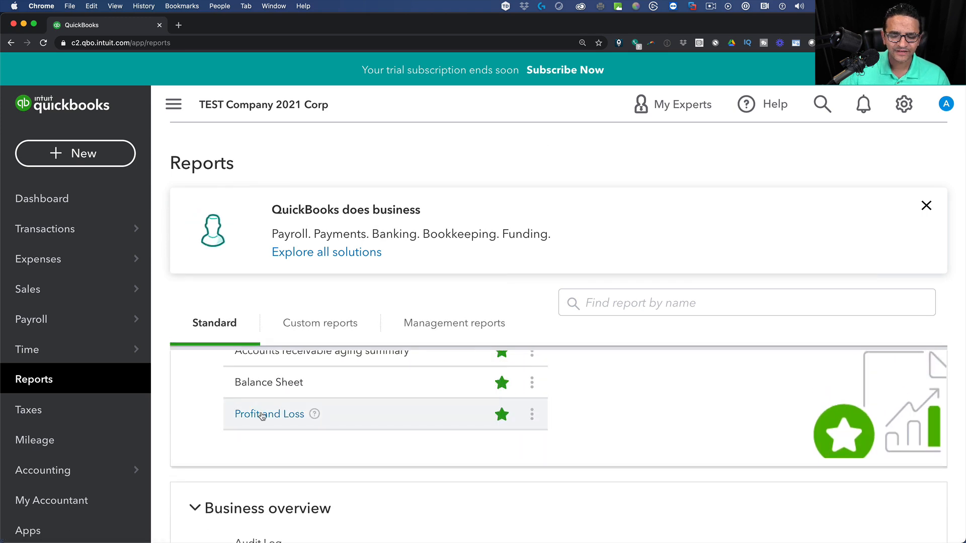
{"action": "left_click", "coordinate": [262, 415]}
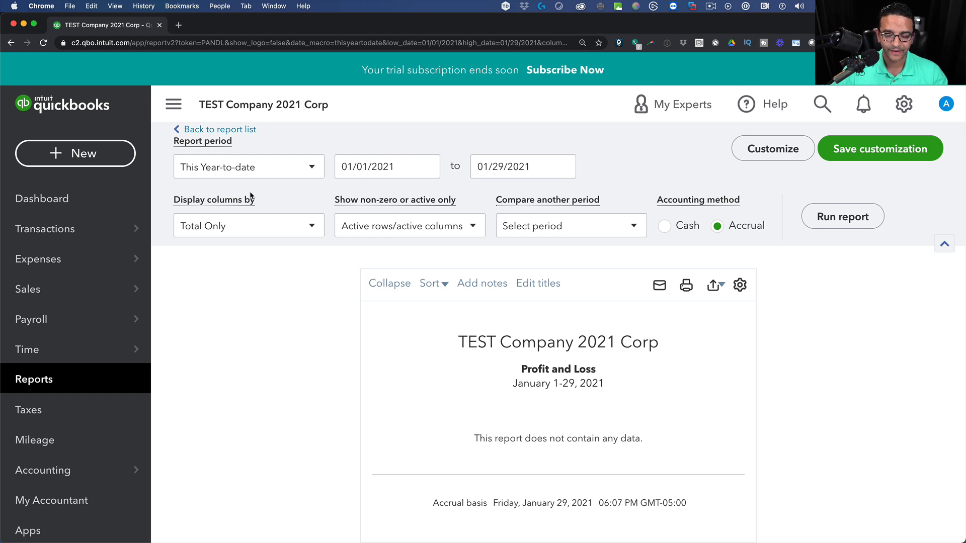
Set the Profit and Loss report period to This Year and display its columns by Months.
{"action": "left_click", "coordinate": [239, 171]}
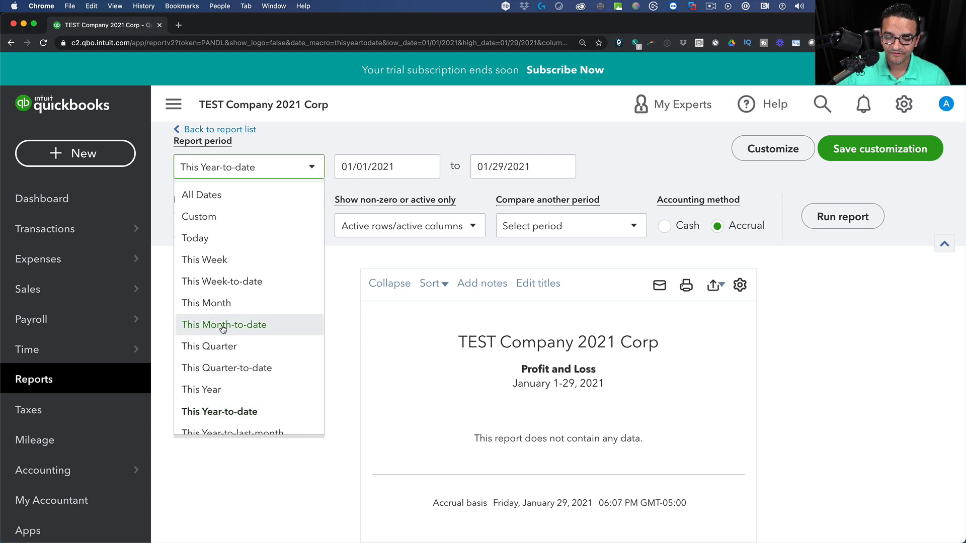
{"action": "left_click", "coordinate": [218, 391]}
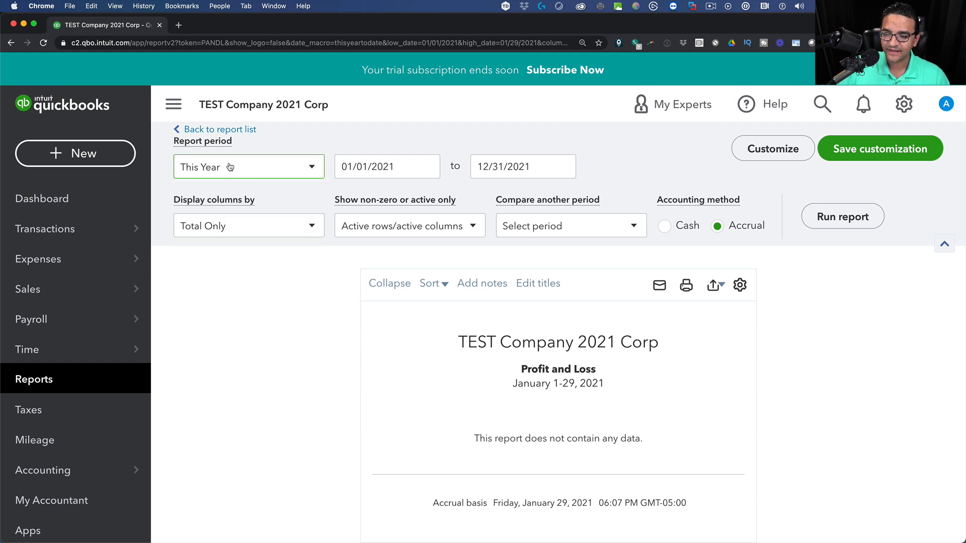
{"action": "left_click", "coordinate": [221, 227]}
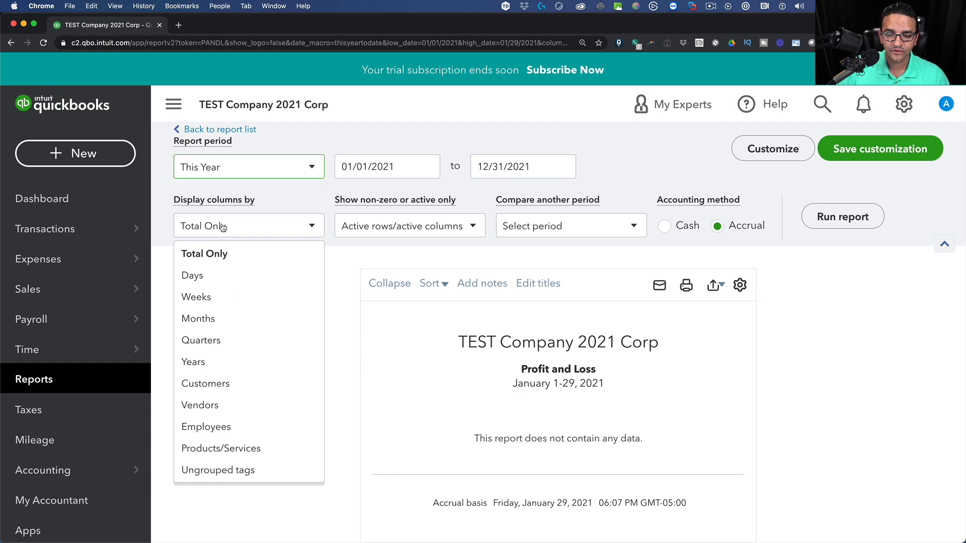
{"action": "left_click", "coordinate": [200, 319]}
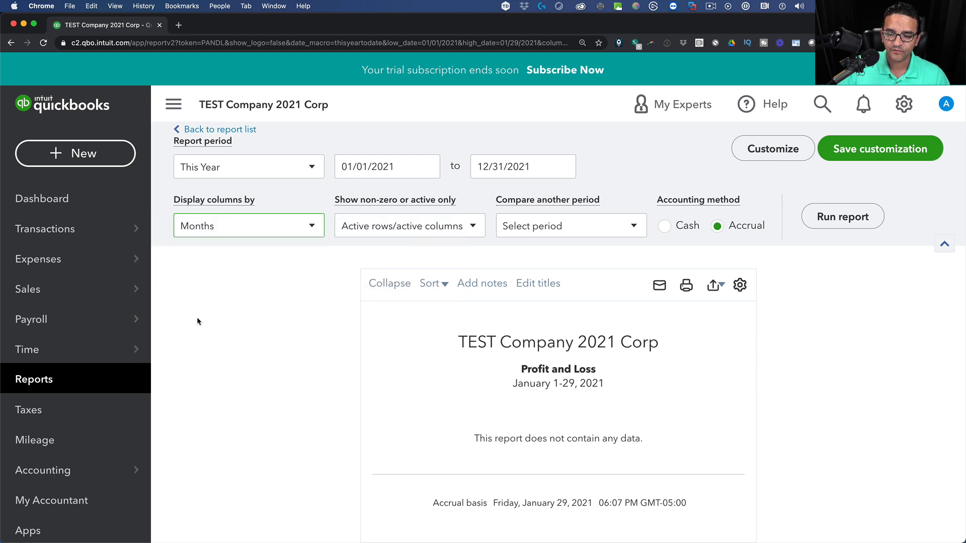
Try to change the Profit and Loss end date to 03/31/2021 and run the report.
{"action": "left_click", "coordinate": [508, 167]}
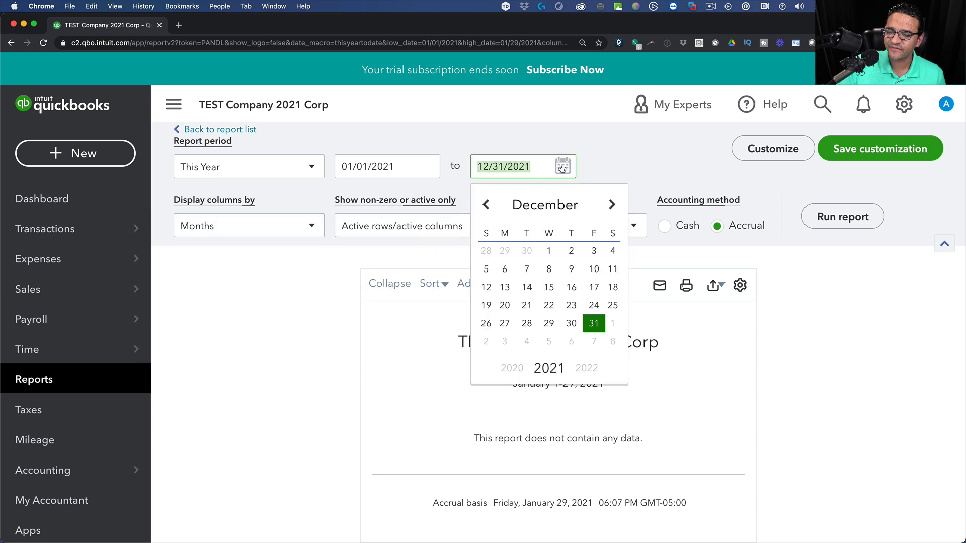
{"action": "left_click", "coordinate": [490, 205]}
{"action": "left_click", "coordinate": [491, 205]}
{"action": "left_click", "coordinate": [490, 205]}
{"action": "left_click", "coordinate": [490, 205]}
{"action": "left_click", "coordinate": [490, 205]}
{"action": "left_click", "coordinate": [490, 205]}
{"action": "left_click", "coordinate": [491, 206]}
{"action": "left_click", "coordinate": [491, 205]}
{"action": "left_click", "coordinate": [491, 205]}
{"action": "left_click", "coordinate": [549, 324]}
{"action": "left_click", "coordinate": [842, 217]}
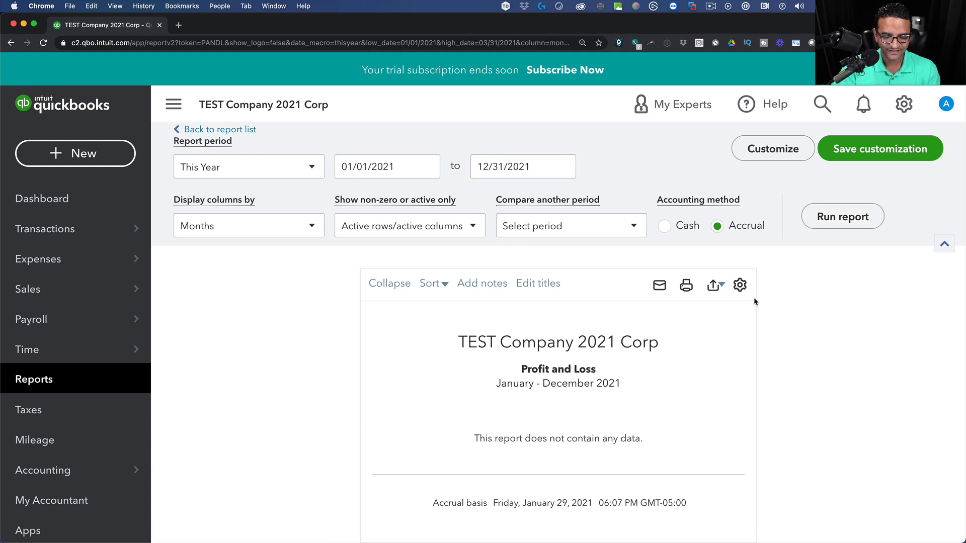
Duplicate the Profit and Loss browser tab and open the Balance Sheet report in one of the two tabs.
{"action": "right_click", "coordinate": [106, 24]}
{"action": "left_click", "coordinate": [142, 81]}
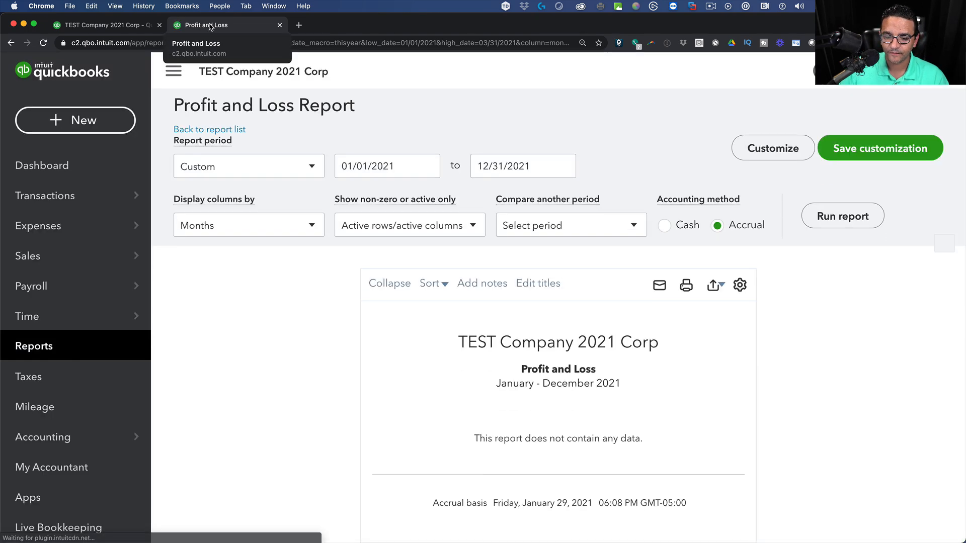
{"action": "left_click", "coordinate": [50, 379]}
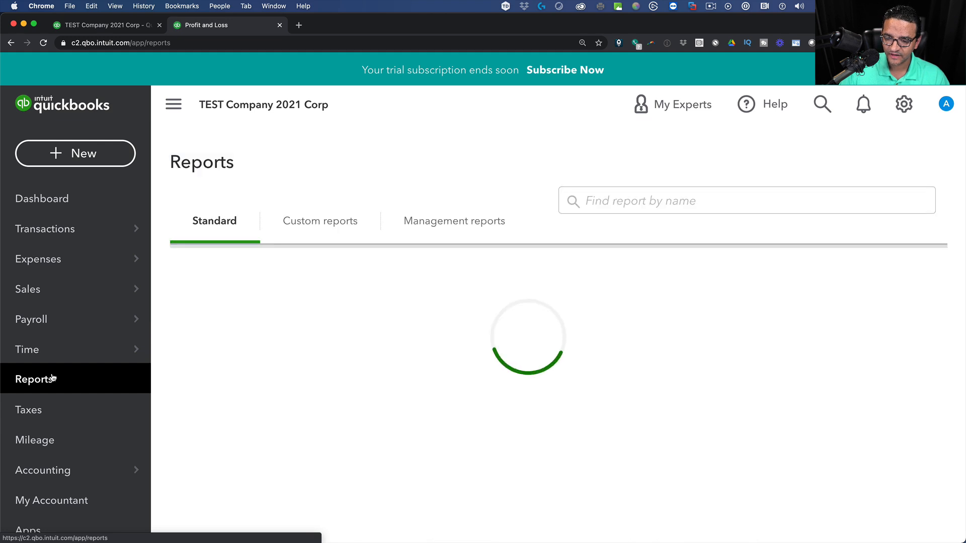
{"action": "scroll", "coordinate": [406, 379], "scroll_direction": "down", "scroll_amount": 2}
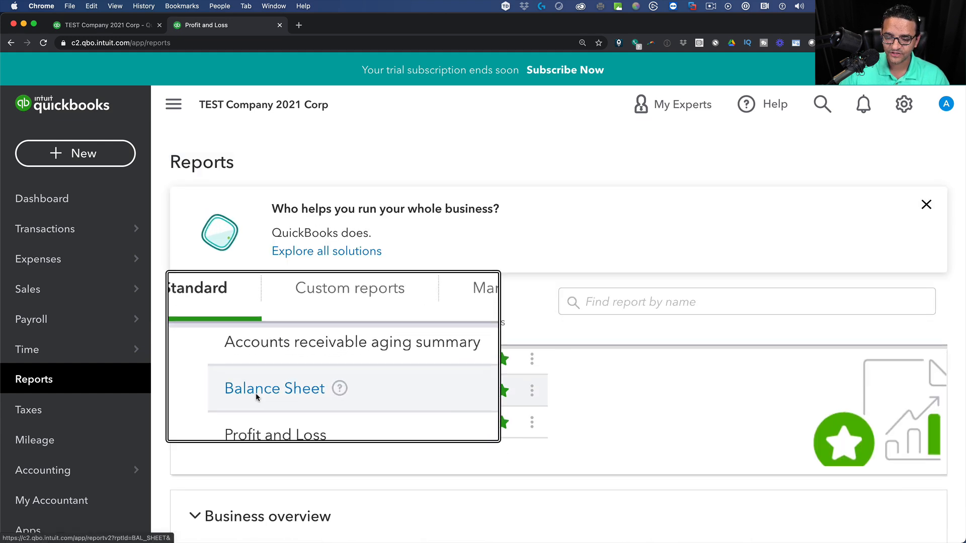
{"action": "left_click", "coordinate": [255, 393]}
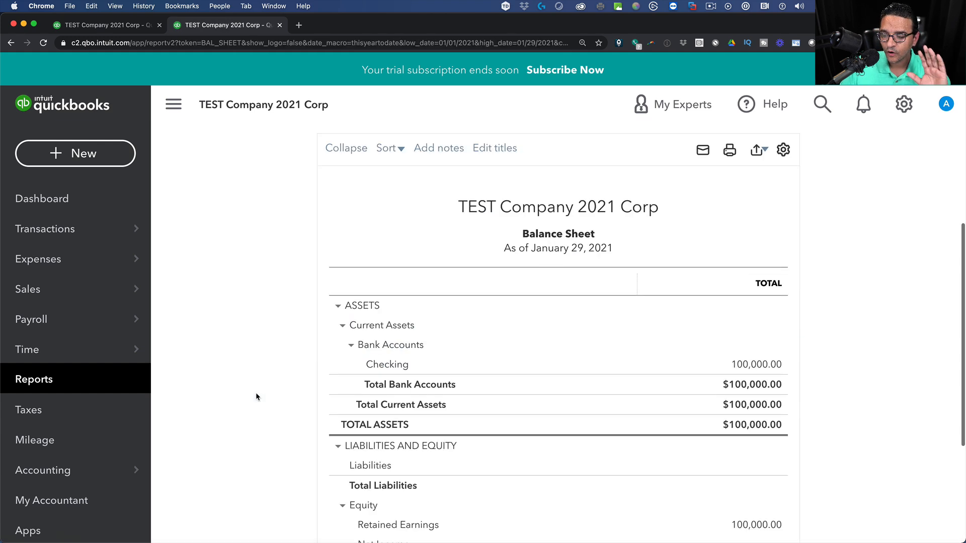
Set the Balance Sheet report dates from 12/31/2020 to 03/31/2021.
{"action": "scroll", "coordinate": [358, 364], "scroll_direction": "down", "scroll_amount": 3}
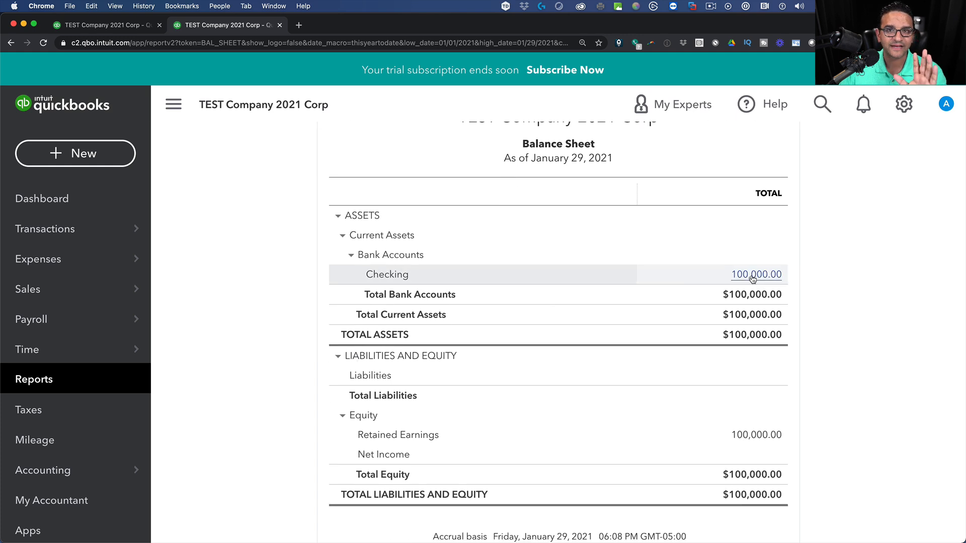
{"action": "scroll", "coordinate": [552, 261], "scroll_direction": "up", "scroll_amount": 6}
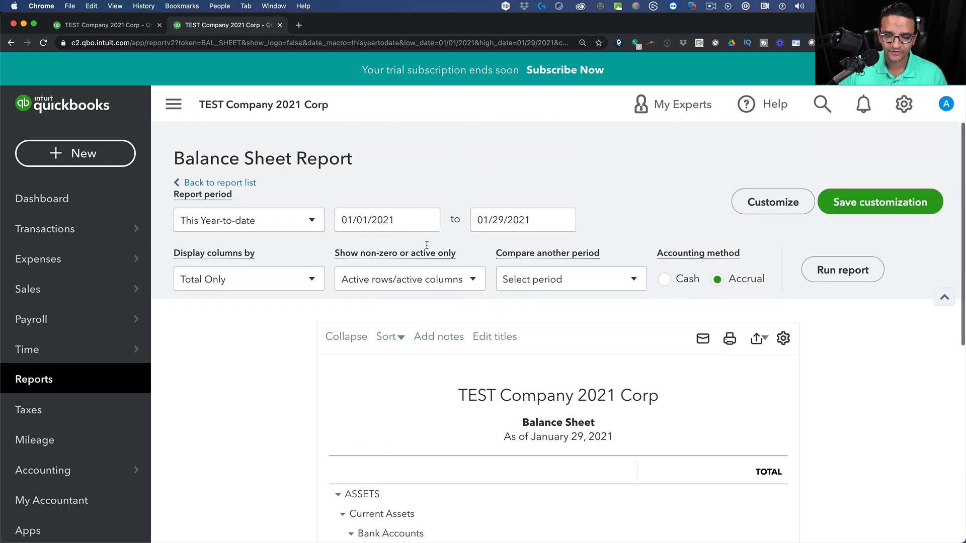
{"action": "left_click", "coordinate": [397, 218]}
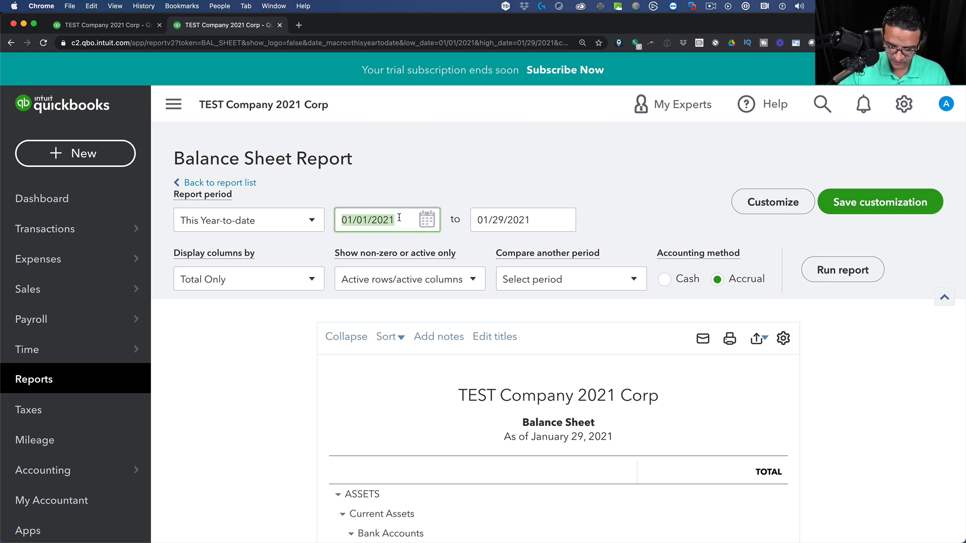
{"action": "type", "text": "12312020"}
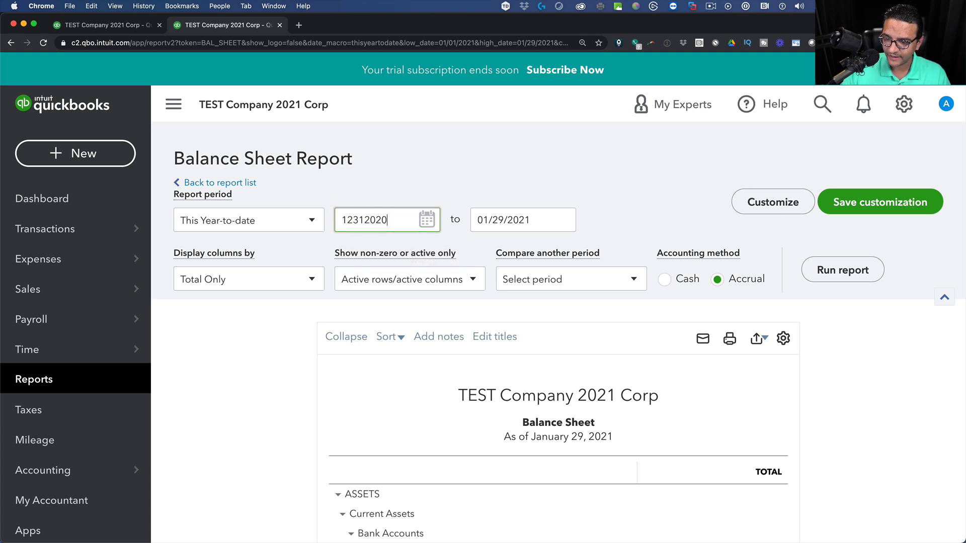
{"action": "key", "text": "Tab"}
{"action": "type", "text": "0331221"}
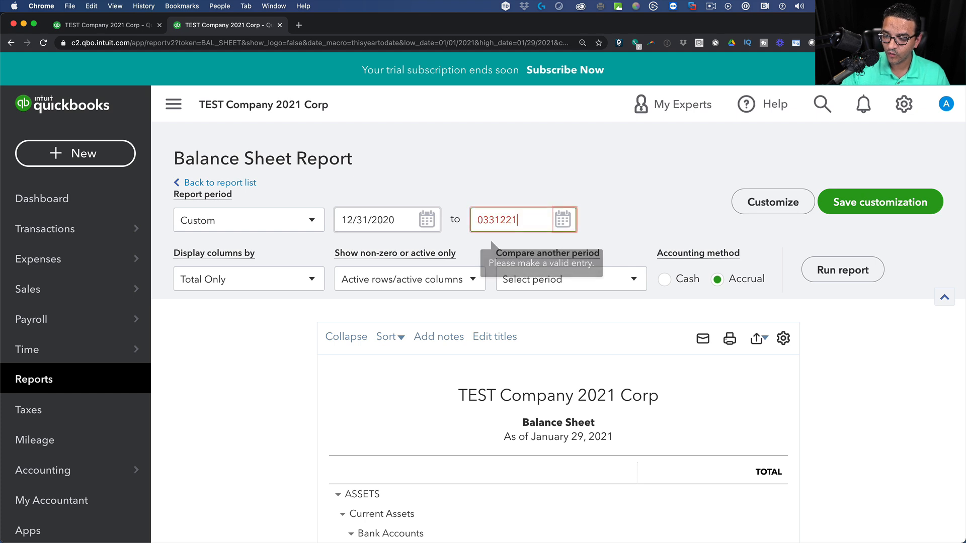
{"action": "key", "text": "Tab"}
{"action": "left_click", "coordinate": [487, 220]}
{"action": "type", "text": "03"}
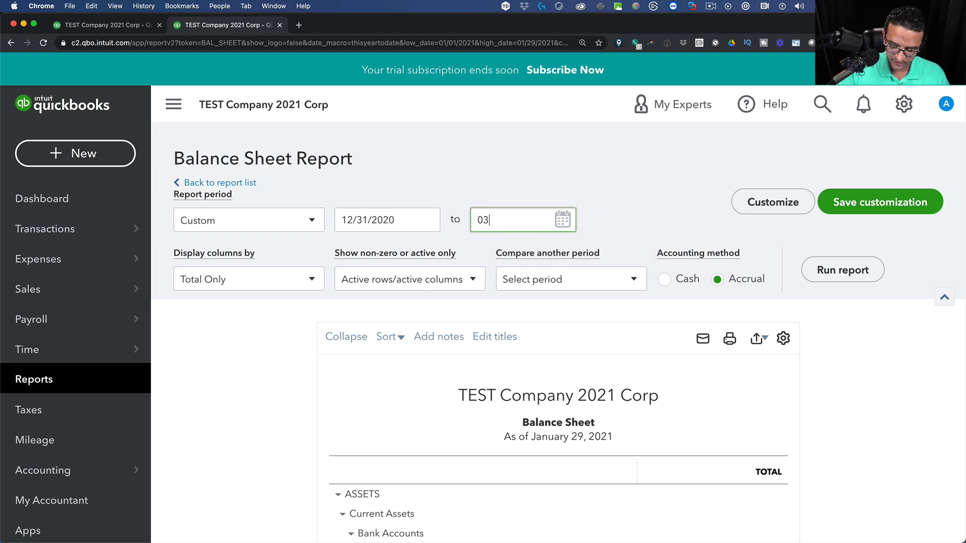
{"action": "type", "text": "/31/2021"}
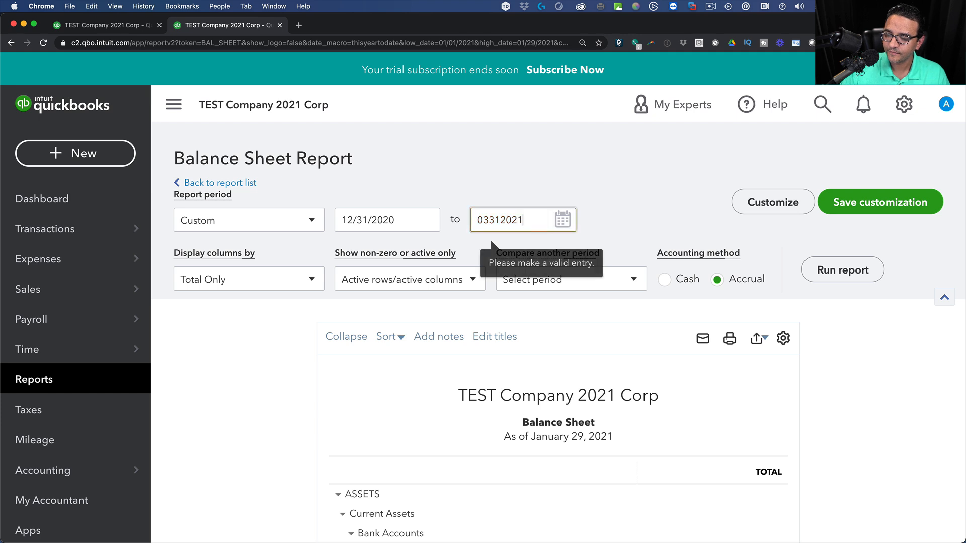
{"action": "key", "text": "Tab"}
Display the Balance Sheet columns by Months and run the report.
{"action": "scroll", "coordinate": [419, 269], "scroll_direction": "left", "scroll_amount": 3}
{"action": "left_click", "coordinate": [256, 279]}
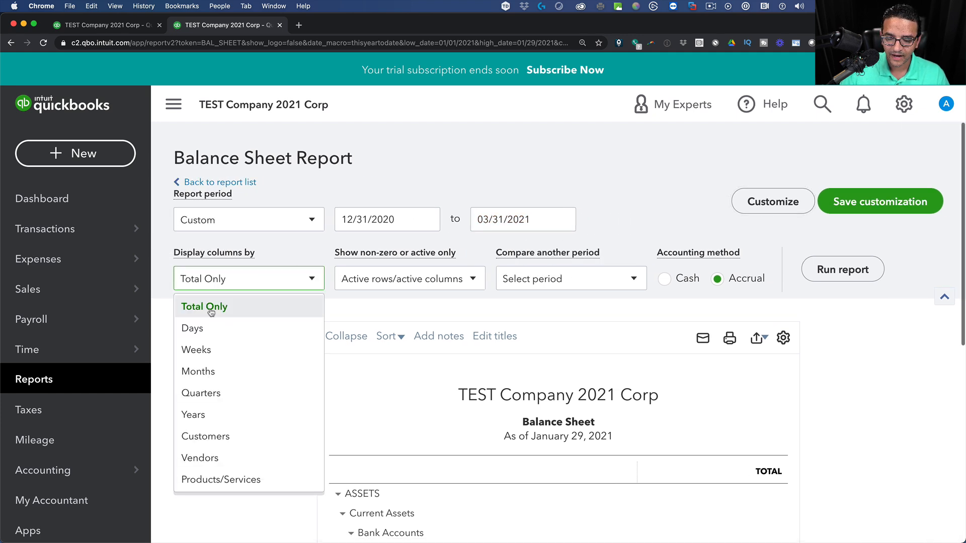
{"action": "left_click", "coordinate": [197, 372]}
{"action": "left_click", "coordinate": [843, 272]}
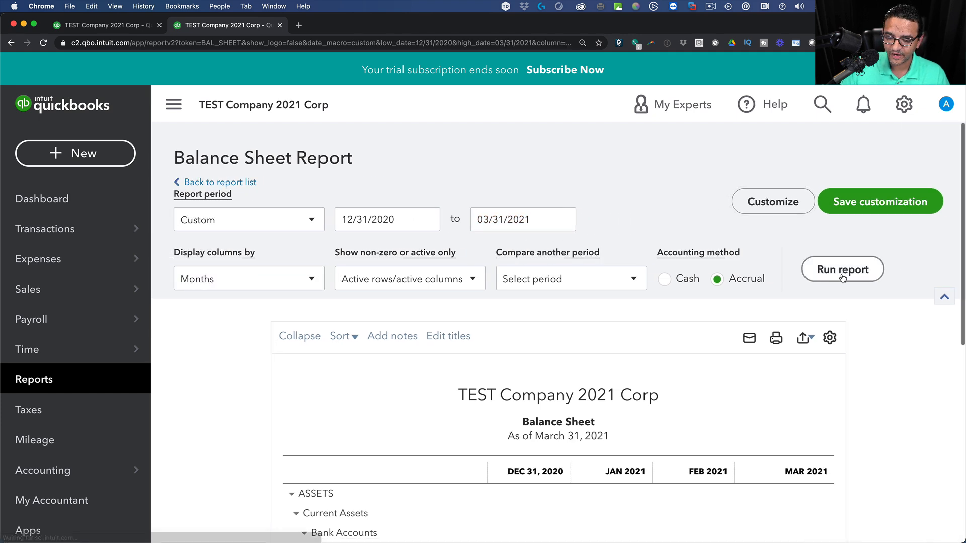
Hide the navigation sidebar for both the Balance Sheet and the Profit and Loss reports, reviewing the monthly Balance Sheet columns.
{"action": "left_click", "coordinate": [171, 102]}
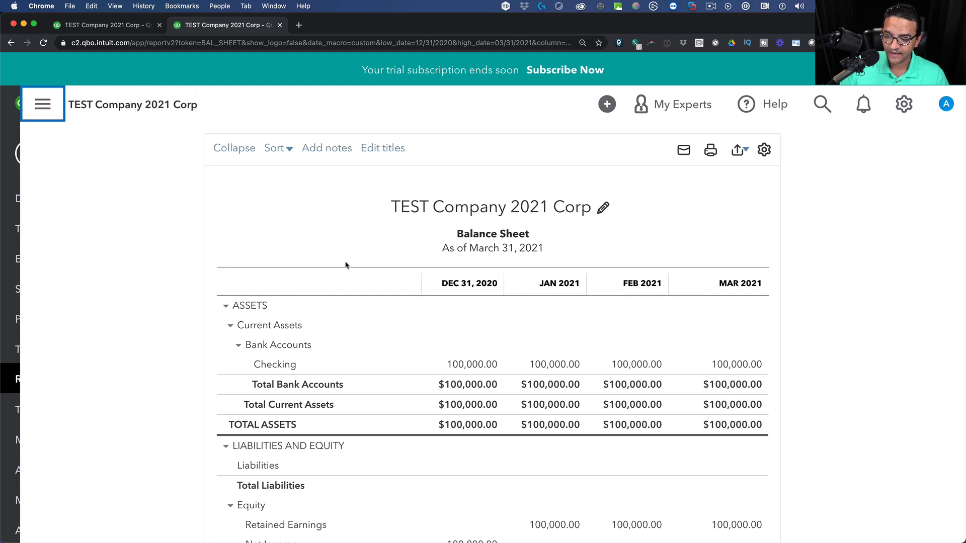
{"action": "scroll", "coordinate": [838, 300], "scroll_direction": "down", "scroll_amount": 5}
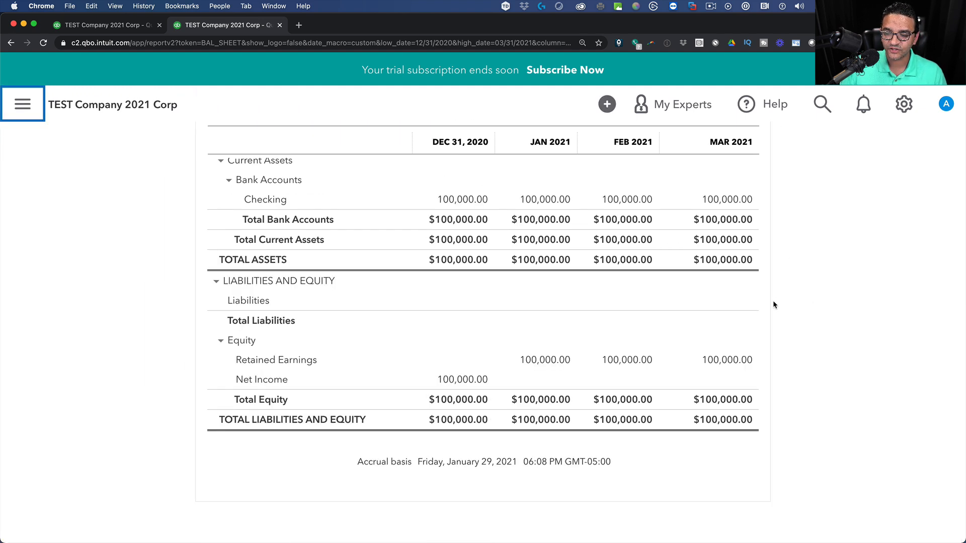
{"action": "scroll", "coordinate": [772, 300], "scroll_direction": "up", "scroll_amount": 3}
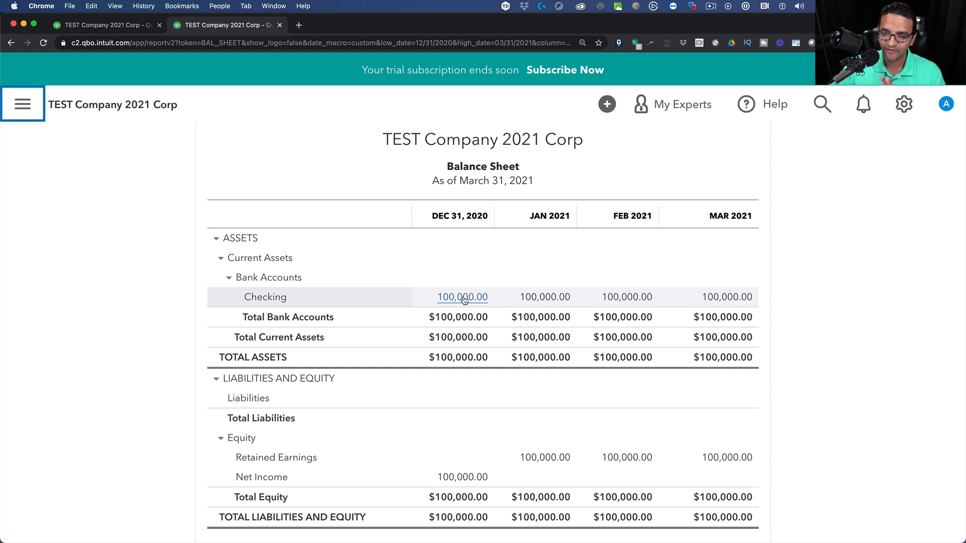
{"action": "scroll", "coordinate": [464, 300], "scroll_direction": "up", "scroll_amount": 5}
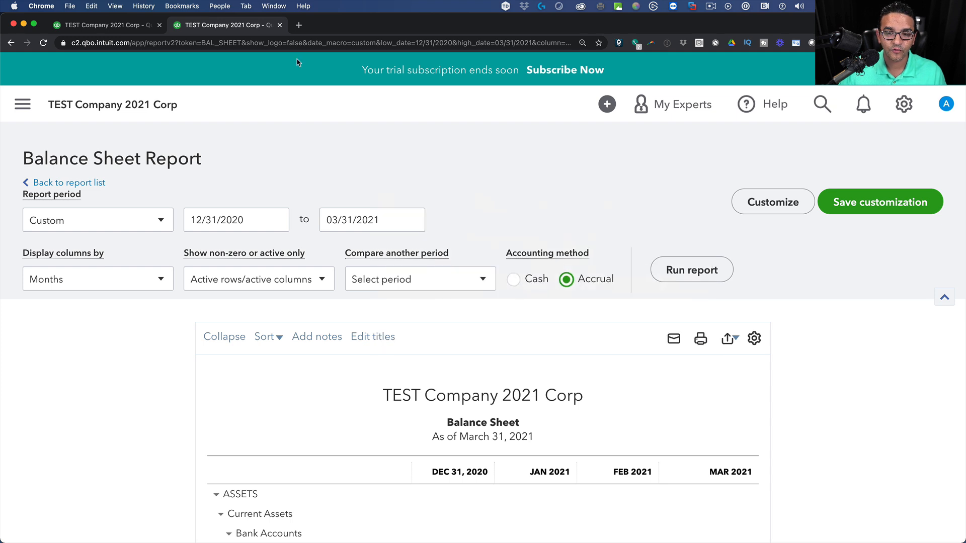
{"action": "left_click", "coordinate": [113, 26]}
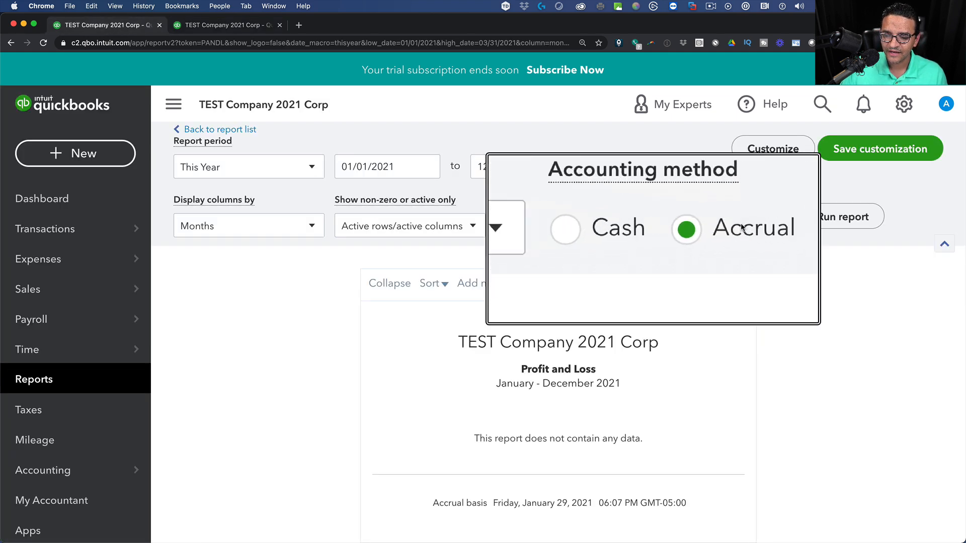
{"action": "left_click", "coordinate": [174, 104]}
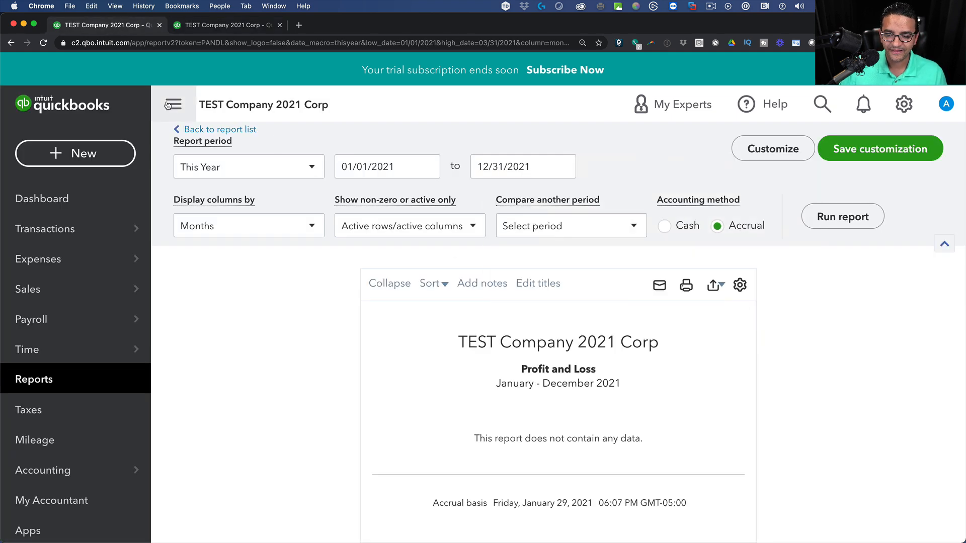
Collapse the extra filter options above both the Balance Sheet and the Profit and Loss reports.
{"action": "left_click", "coordinate": [206, 28]}
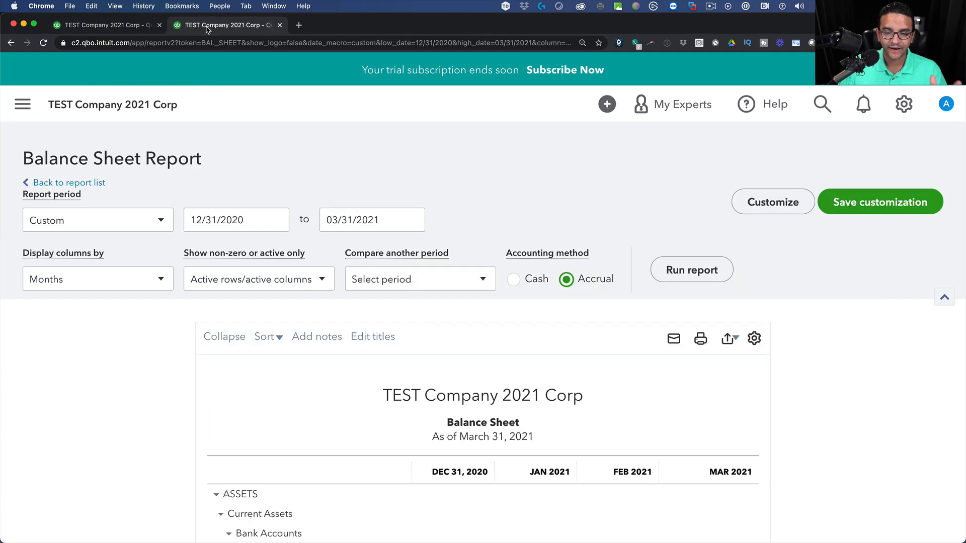
{"action": "scroll", "coordinate": [271, 151], "scroll_direction": "down", "scroll_amount": 5}
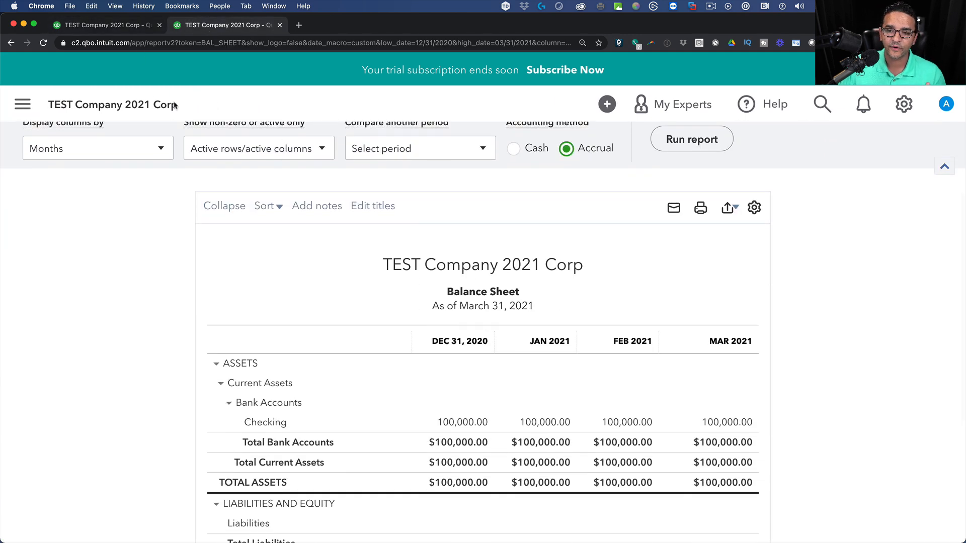
{"action": "scroll", "coordinate": [299, 171], "scroll_direction": "up", "scroll_amount": 5}
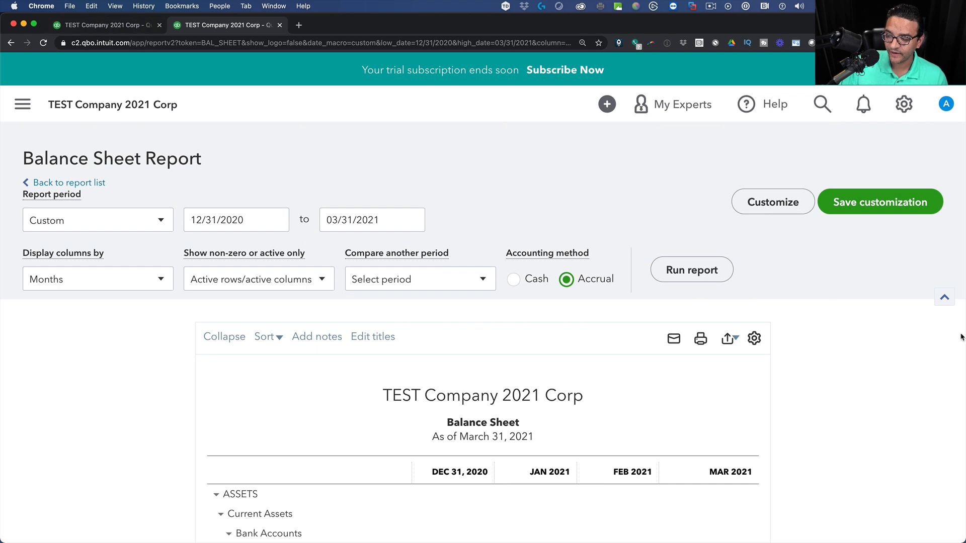
{"action": "left_click", "coordinate": [944, 298]}
{"action": "left_click", "coordinate": [82, 29]}
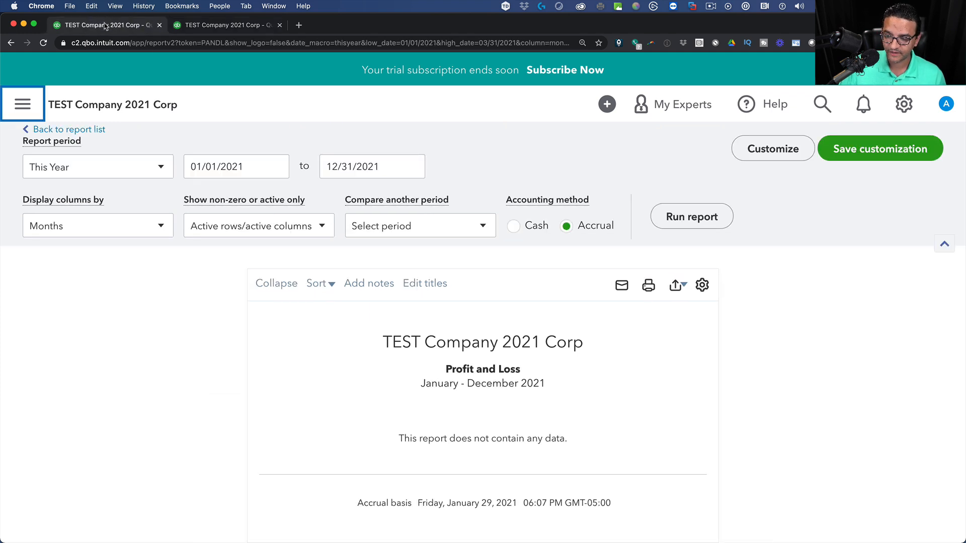
{"action": "left_click", "coordinate": [943, 300]}
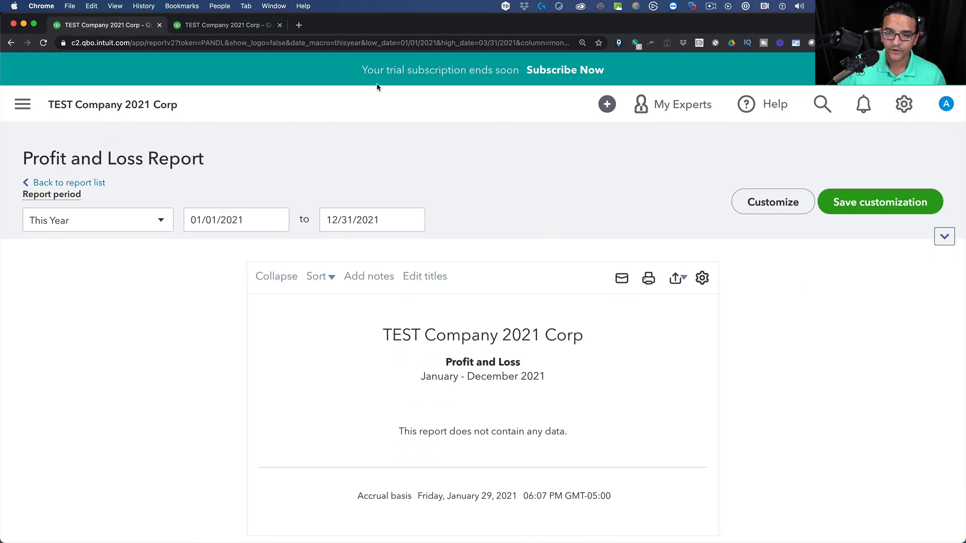
Duplicate the Balance Sheet browser tab and open the company Dashboard in the copy.
{"action": "left_click", "coordinate": [207, 27]}
{"action": "left_click", "coordinate": [94, 30]}
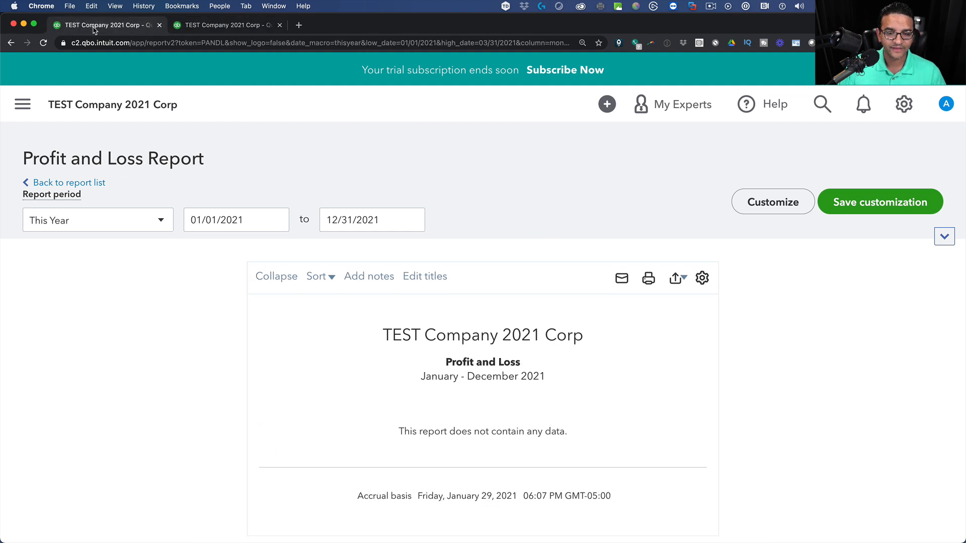
{"action": "right_click", "coordinate": [222, 28]}
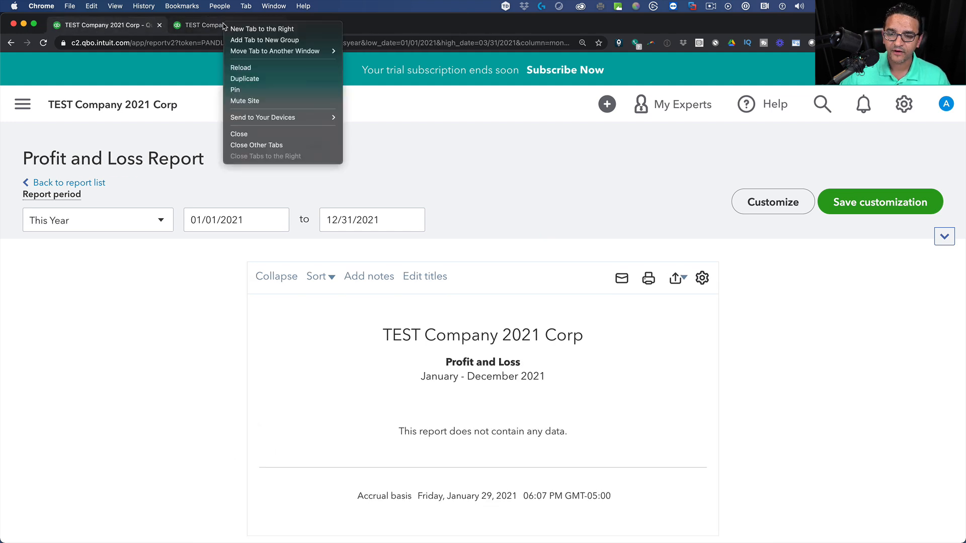
{"action": "left_click", "coordinate": [241, 80]}
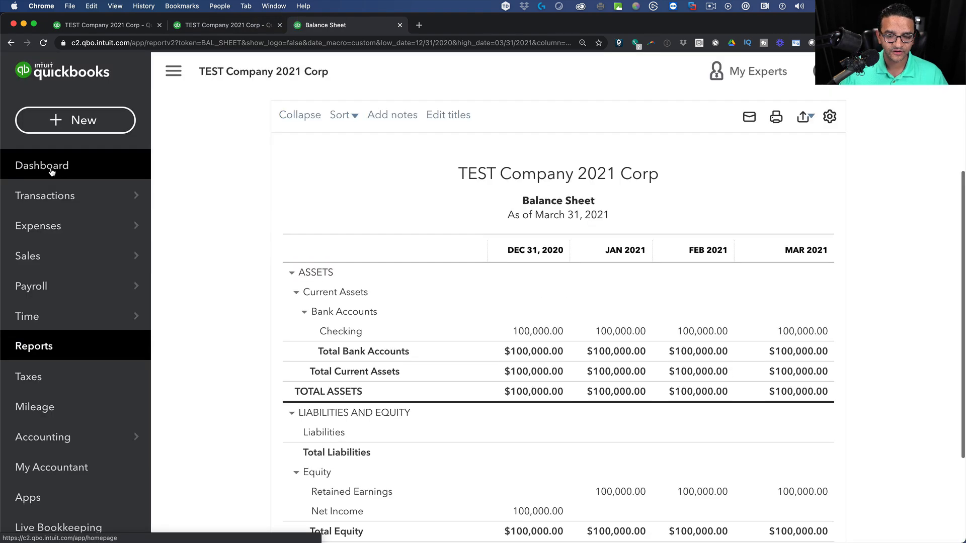
{"action": "left_click", "coordinate": [52, 172]}
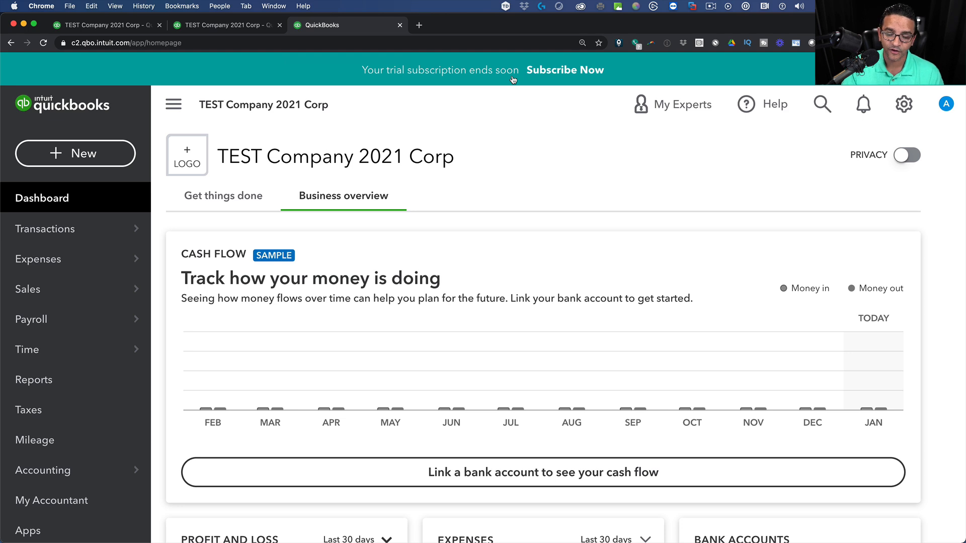
Start a new invoice, dismiss the guided tour, and add Customer A as its new customer.
{"action": "left_click", "coordinate": [100, 155]}
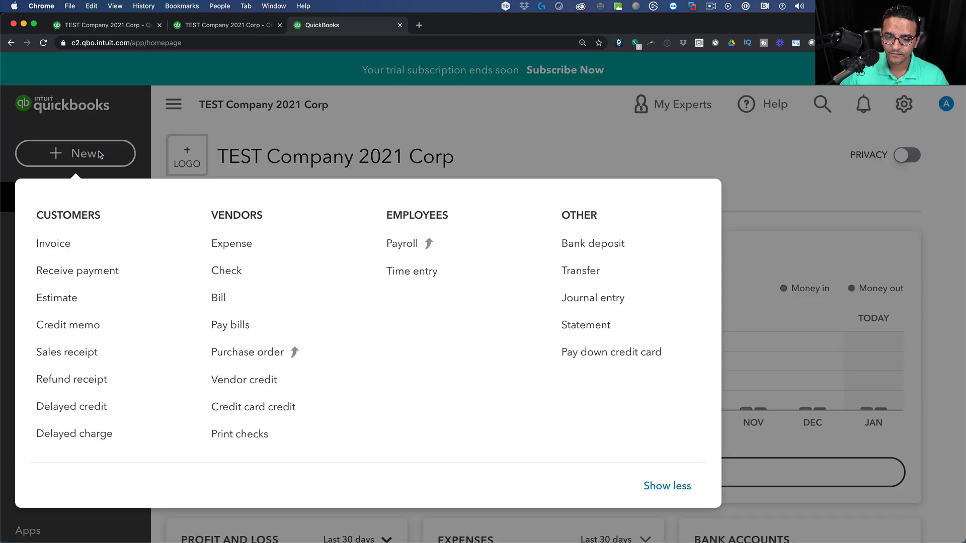
{"action": "left_click", "coordinate": [51, 245]}
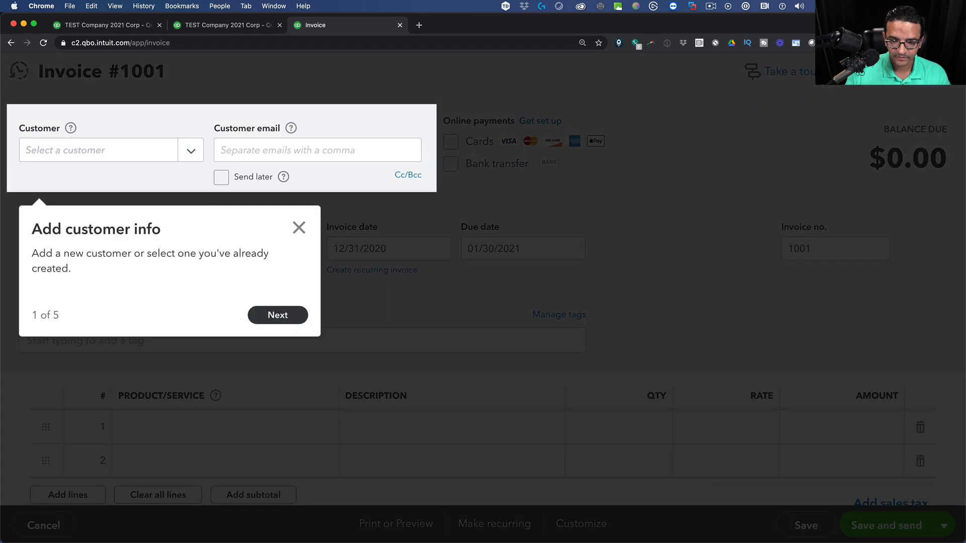
{"action": "left_click", "coordinate": [299, 228]}
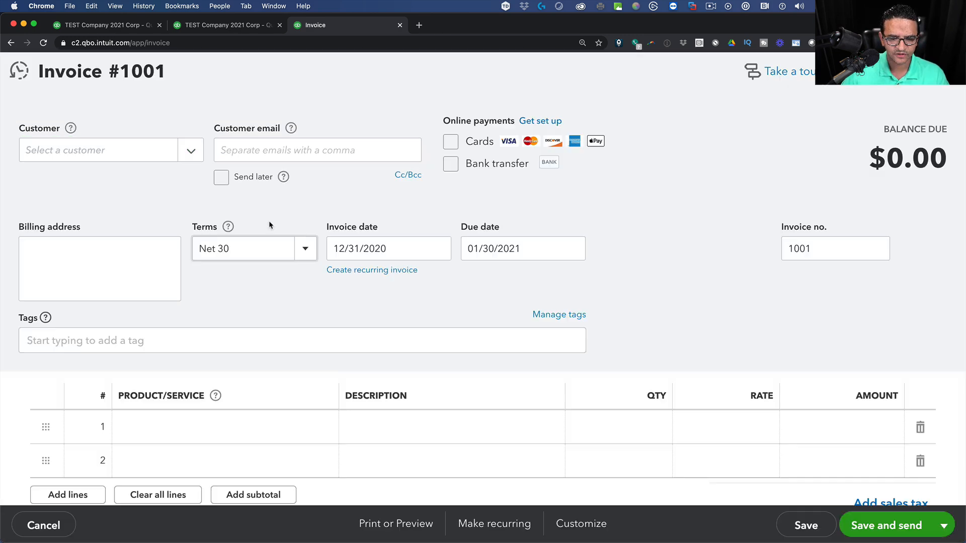
{"action": "left_click", "coordinate": [90, 158]}
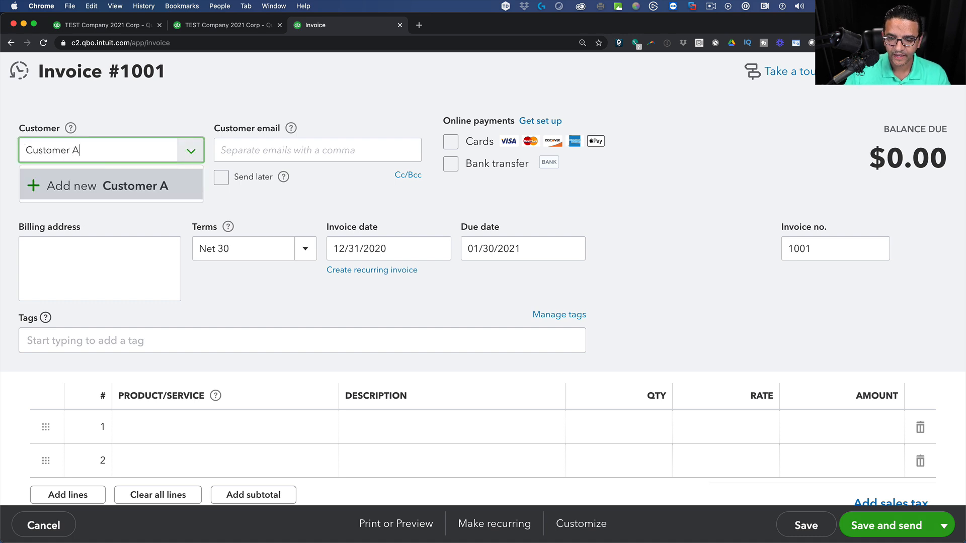
{"action": "left_click", "coordinate": [84, 177]}
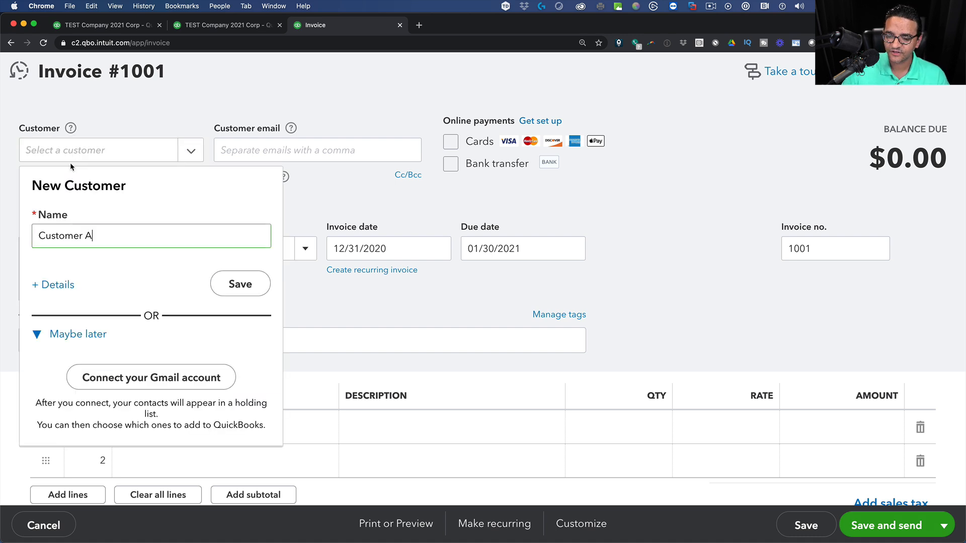
{"action": "left_click", "coordinate": [240, 284]}
Choose Hours as the product/service on the invoice's first line.
{"action": "left_click", "coordinate": [312, 428]}
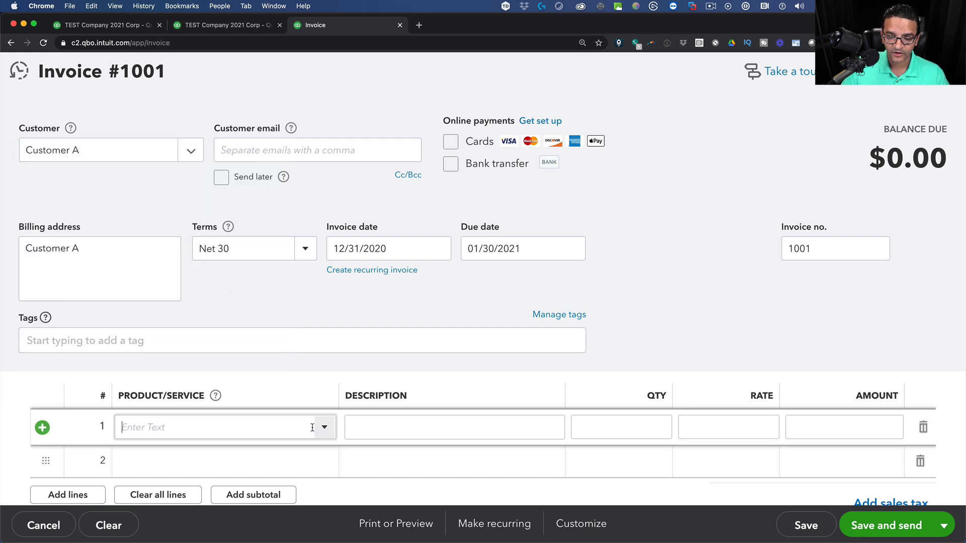
{"action": "left_click", "coordinate": [324, 428]}
{"action": "left_click", "coordinate": [151, 484]}
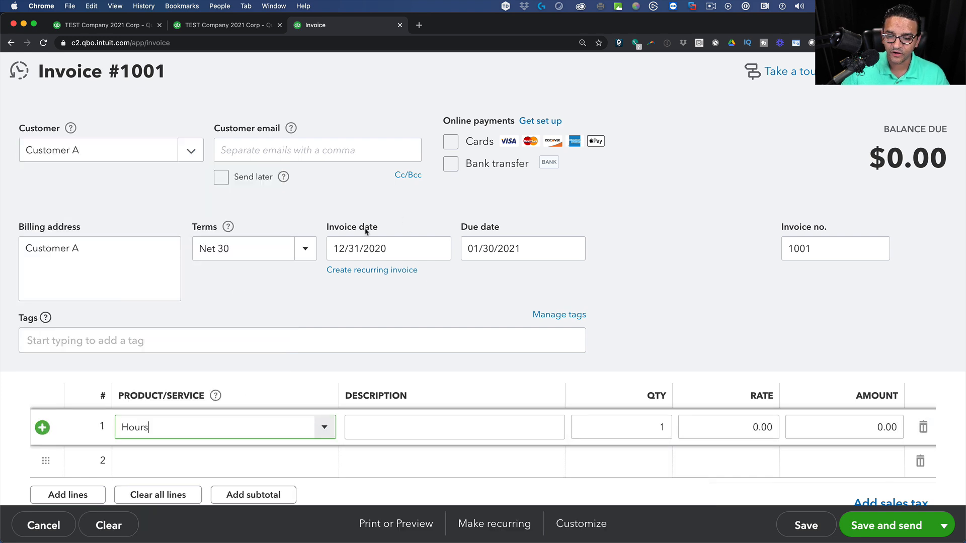
Set the invoice date to 01/01/2021.
{"action": "left_click", "coordinate": [401, 253]}
{"action": "key", "text": "super+a"}
{"action": "type", "text": "01/01/20"}
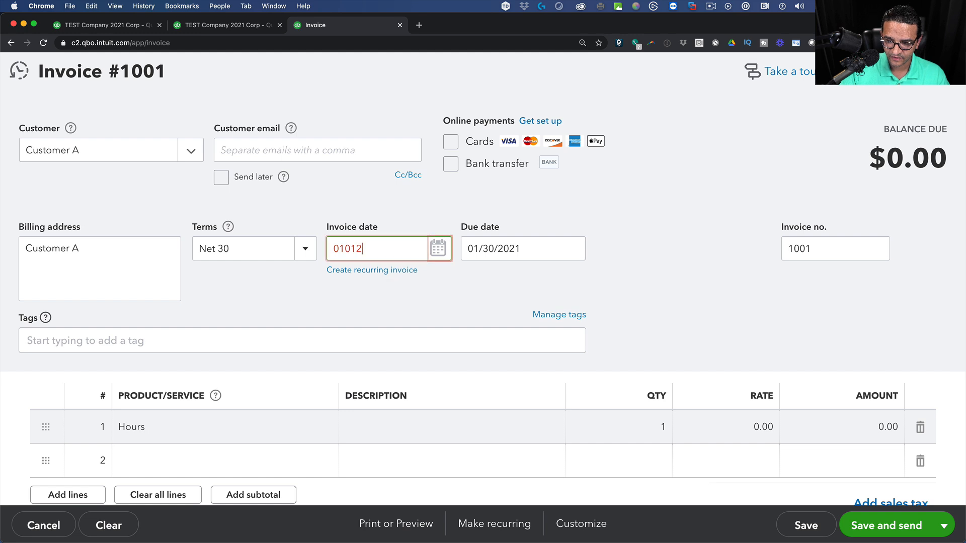
{"action": "type", "text": "21"}
{"action": "key", "text": "Tab"}
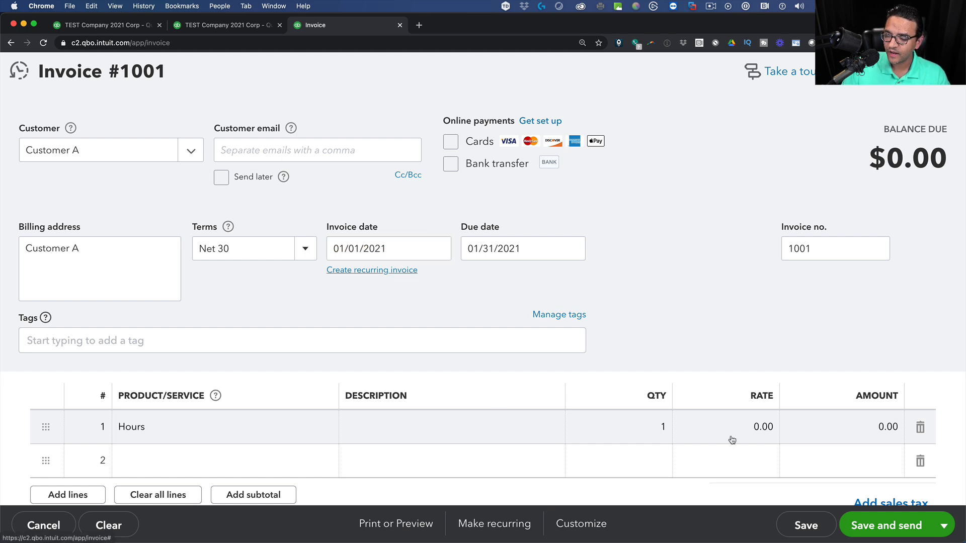
Set the rate of the Hours line to 10,000 and save the invoice.
{"action": "left_click", "coordinate": [726, 429]}
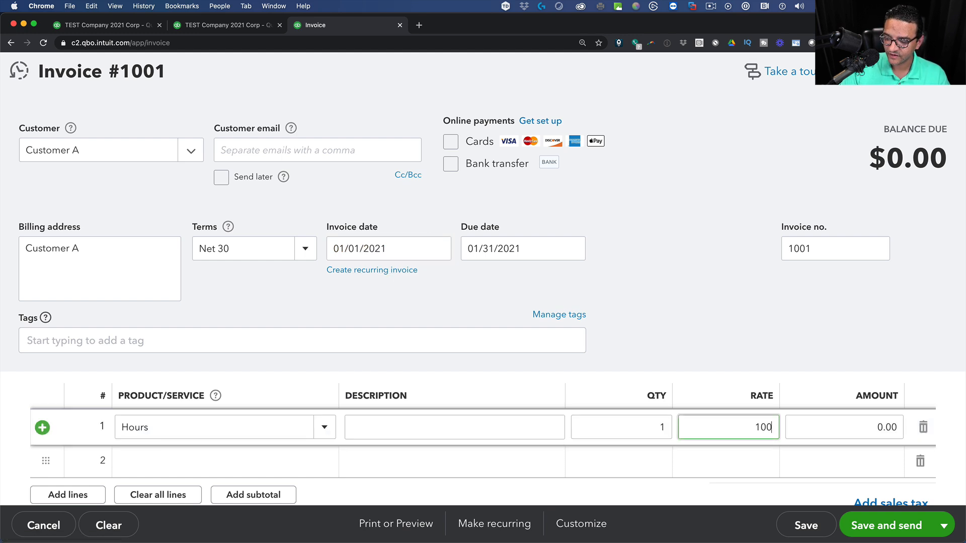
{"action": "key", "text": "Tab"}
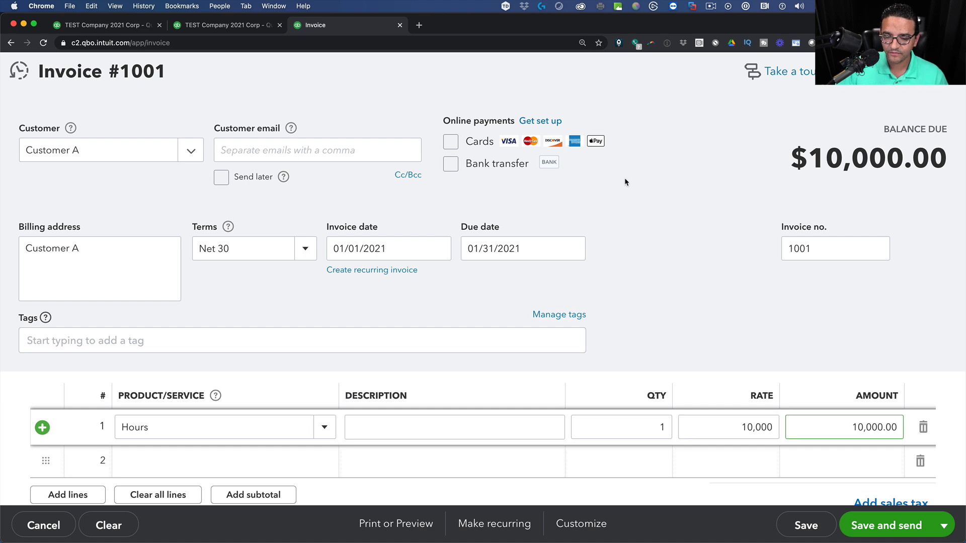
{"action": "left_click", "coordinate": [806, 524]}
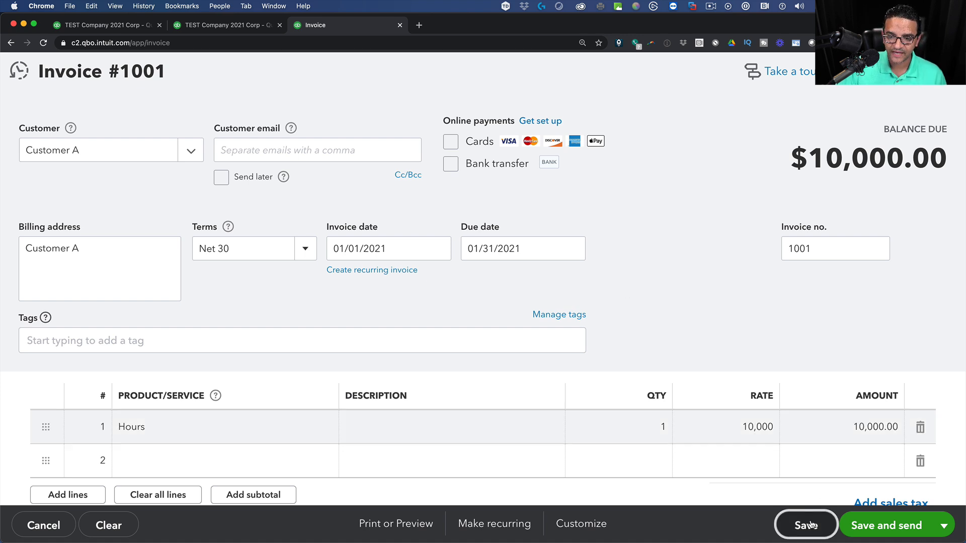
Expand the filter options of the Profit and Loss report and run it again.
{"action": "left_click", "coordinate": [211, 26]}
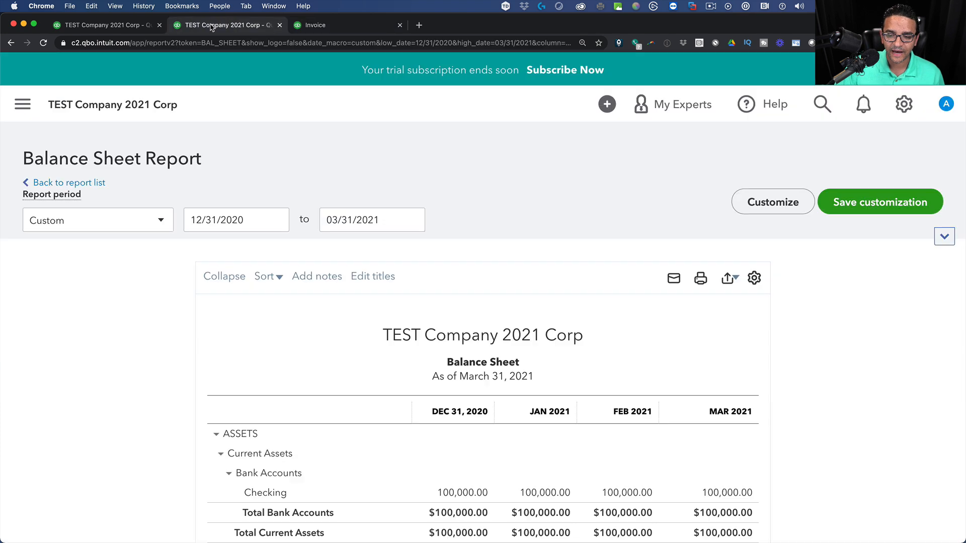
{"action": "left_click", "coordinate": [117, 30]}
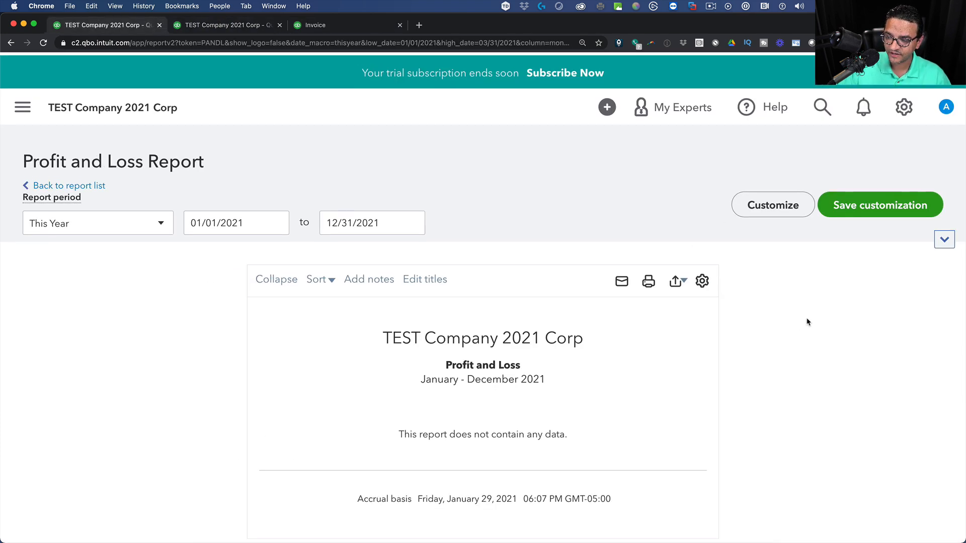
{"action": "left_click", "coordinate": [944, 236]}
{"action": "left_click", "coordinate": [701, 270]}
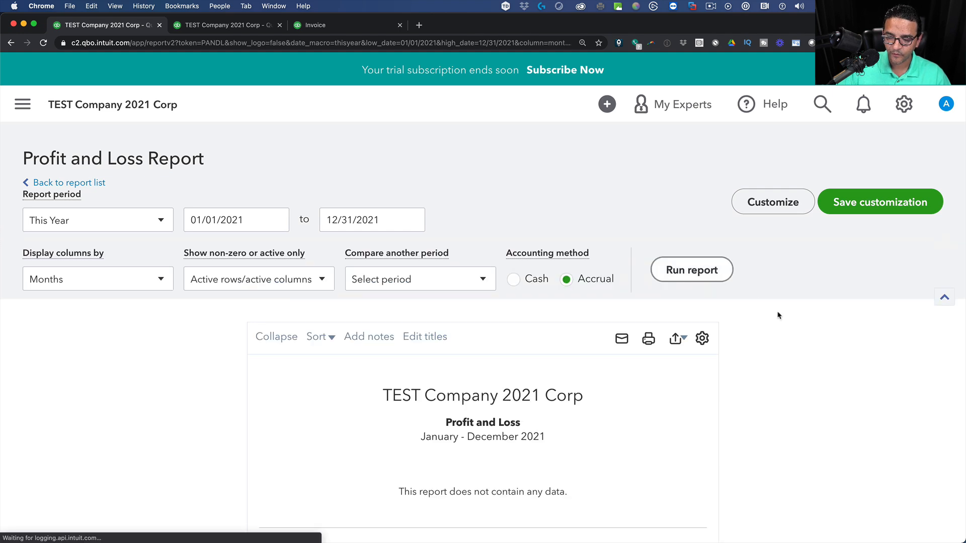
{"action": "scroll", "coordinate": [729, 302], "scroll_direction": "down", "scroll_amount": 3}
{"action": "scroll", "coordinate": [372, 303], "scroll_direction": "up", "scroll_amount": 3}
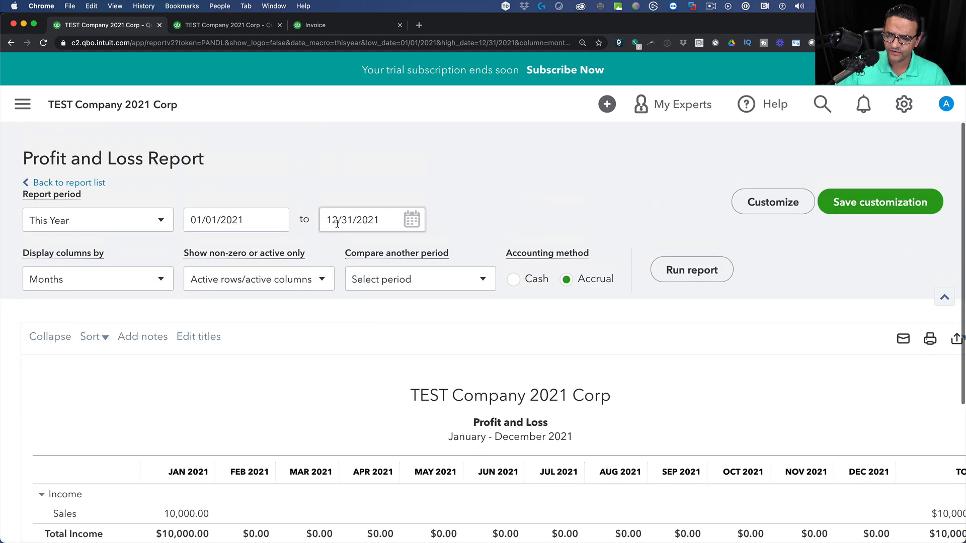
Set the Profit and Loss report's end date to 03/31/2021 and run the report.
{"action": "left_click", "coordinate": [413, 221]}
{"action": "left_click", "coordinate": [336, 257]}
{"action": "left_click", "coordinate": [336, 258]}
{"action": "left_click", "coordinate": [336, 257]}
{"action": "left_click", "coordinate": [336, 258]}
{"action": "left_click", "coordinate": [336, 258]}
{"action": "left_click", "coordinate": [336, 257]}
{"action": "left_click", "coordinate": [336, 258]}
{"action": "left_click", "coordinate": [336, 257]}
{"action": "left_click", "coordinate": [336, 258]}
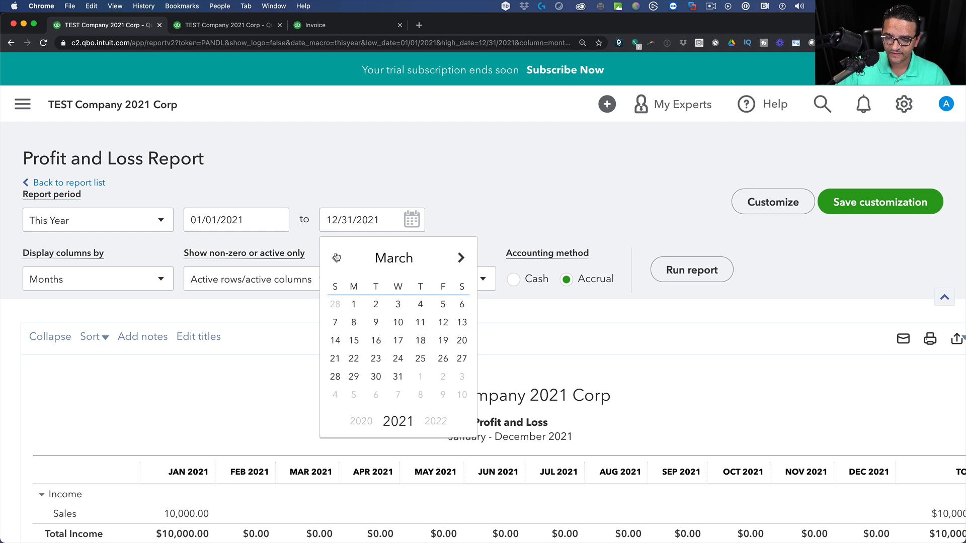
{"action": "left_click", "coordinate": [397, 377]}
{"action": "left_click", "coordinate": [692, 270]}
{"action": "scroll", "coordinate": [714, 342], "scroll_direction": "down", "scroll_amount": 3}
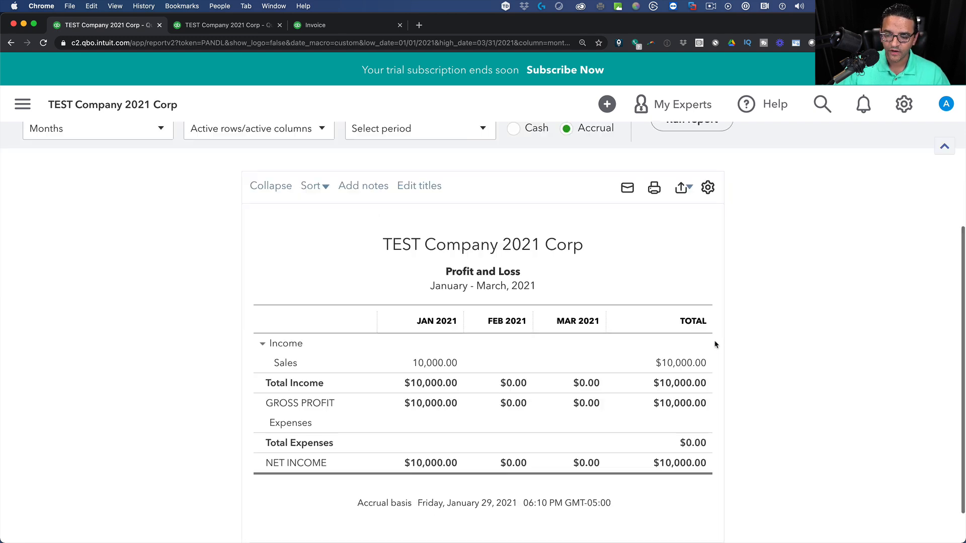
{"action": "scroll", "coordinate": [715, 344], "scroll_direction": "up", "scroll_amount": 2}
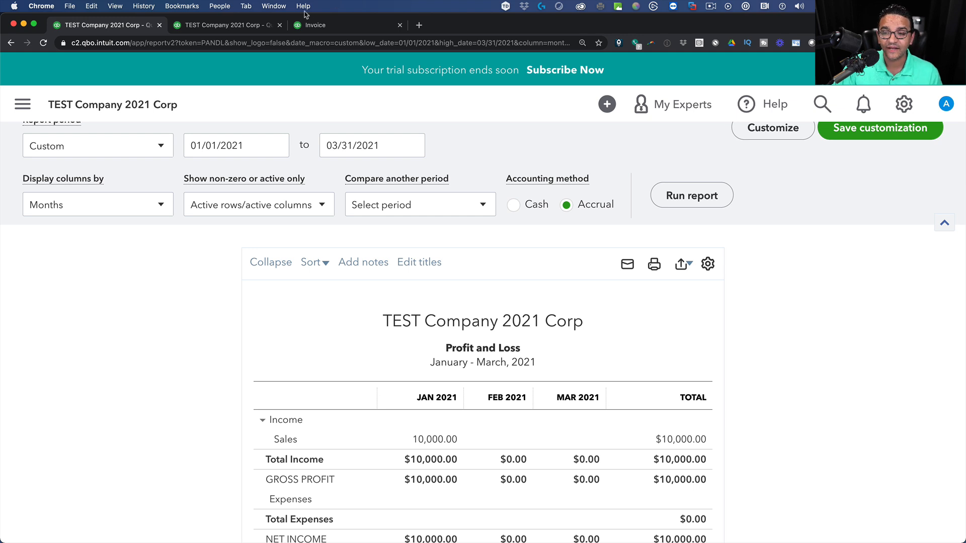
Check the invoice date on Customer A's saved invoice and return to the Profit and Loss report.
{"action": "left_click", "coordinate": [315, 25]}
{"action": "triple_click", "coordinate": [375, 280]}
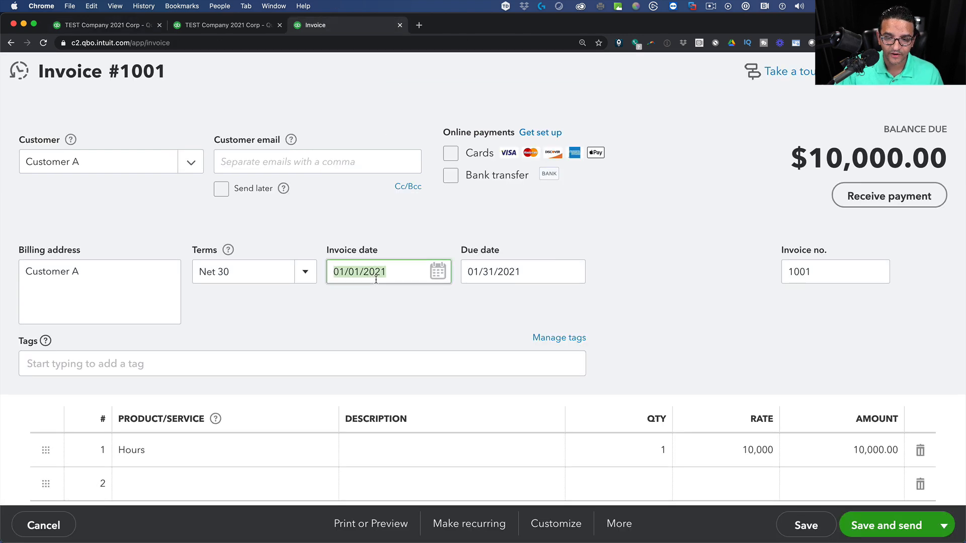
{"action": "left_click", "coordinate": [77, 25]}
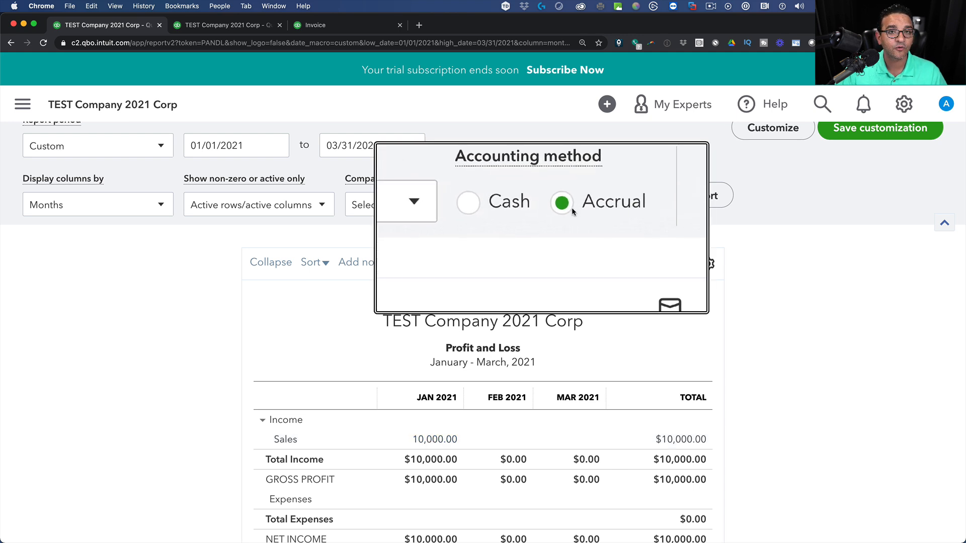
Run the Profit and Loss report with the Cash accounting method, and rerun it with Accrual to compare.
{"action": "left_click", "coordinate": [513, 207]}
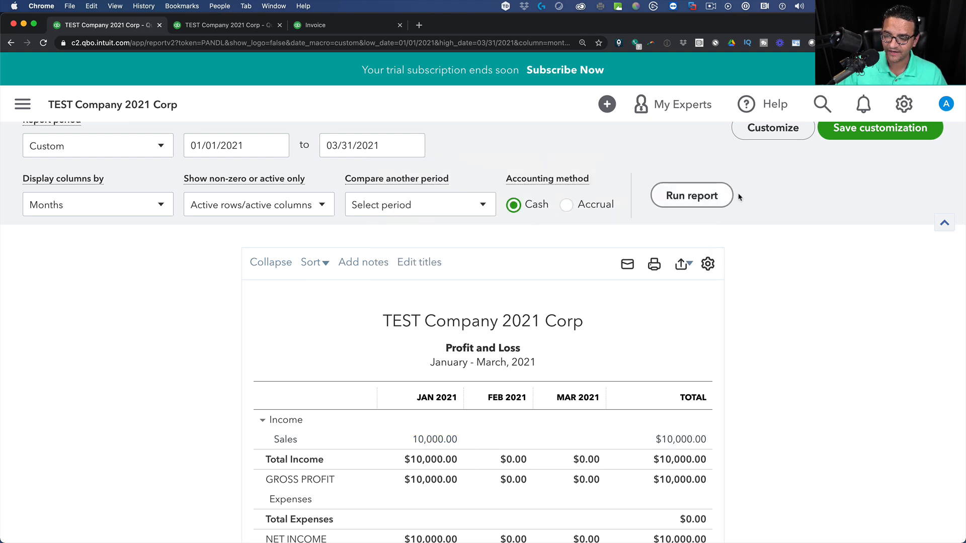
{"action": "left_click", "coordinate": [687, 200]}
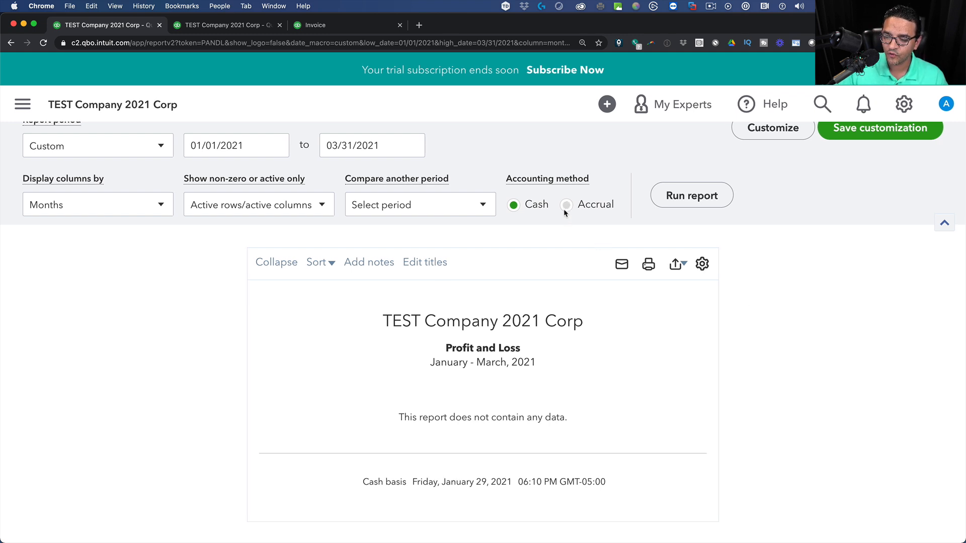
{"action": "left_click", "coordinate": [674, 197]}
{"action": "scroll", "coordinate": [742, 231], "scroll_direction": "down", "scroll_amount": 3}
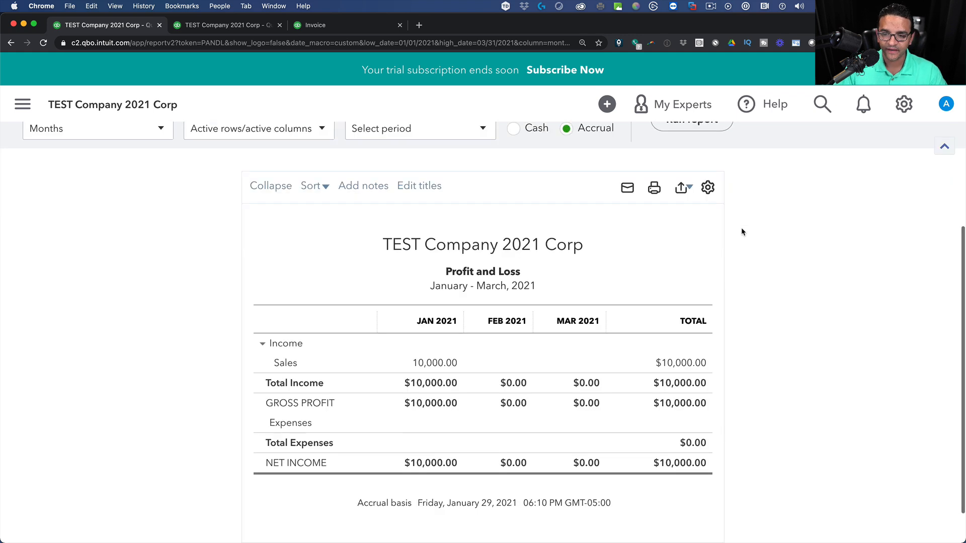
Make a copy of Customer A's saved January invoice.
{"action": "left_click", "coordinate": [334, 22]}
{"action": "left_click", "coordinate": [618, 524]}
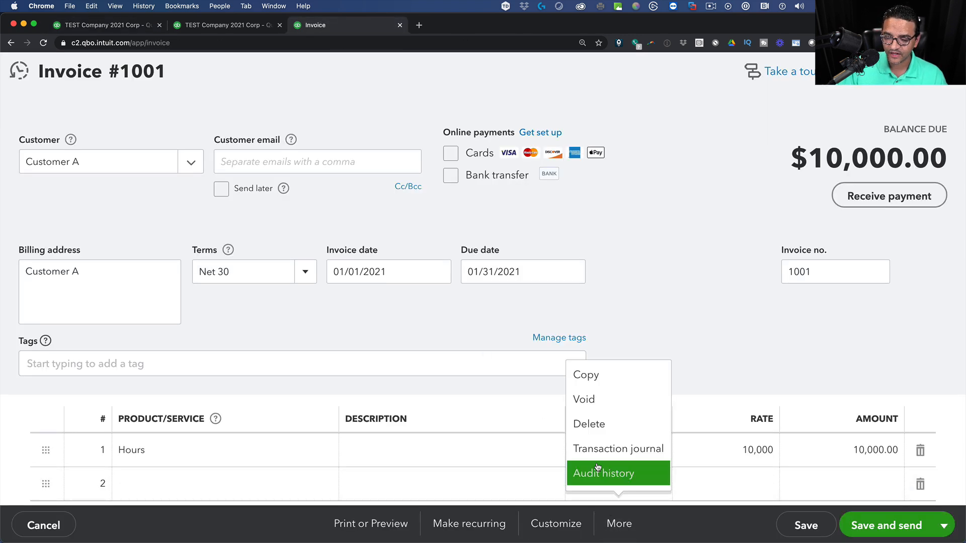
{"action": "left_click", "coordinate": [590, 375]}
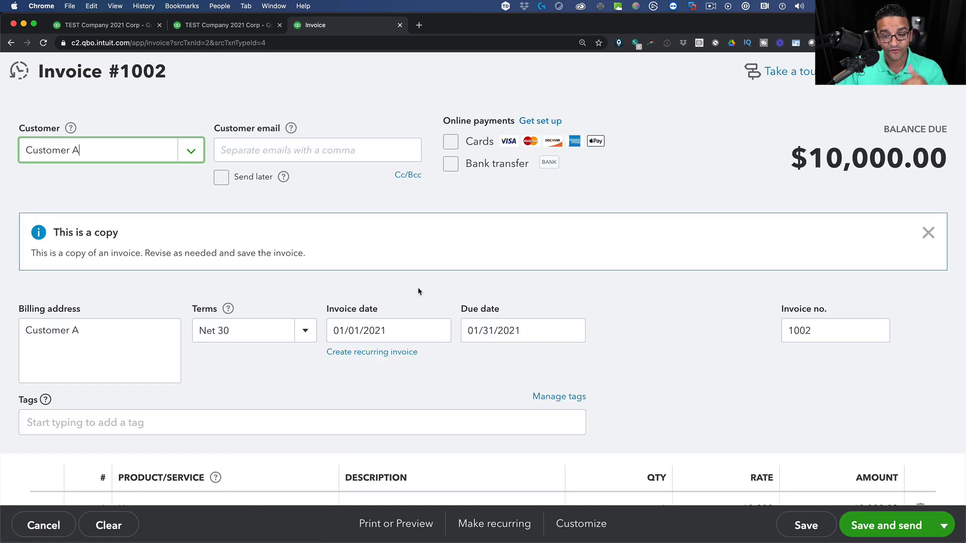
Set the copied invoice's date to 02/01/2021.
{"action": "left_click", "coordinate": [440, 331]}
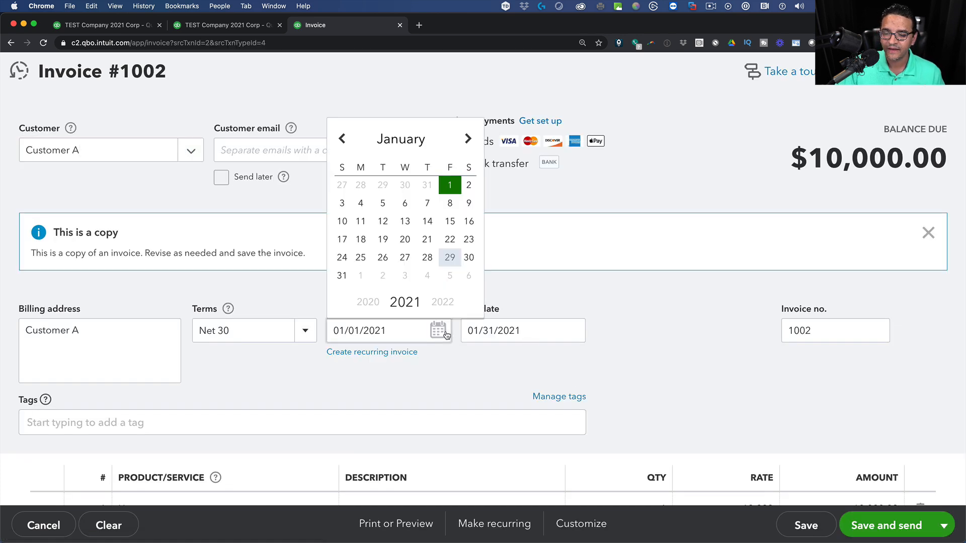
{"action": "left_click", "coordinate": [467, 139]}
{"action": "left_click", "coordinate": [362, 184]}
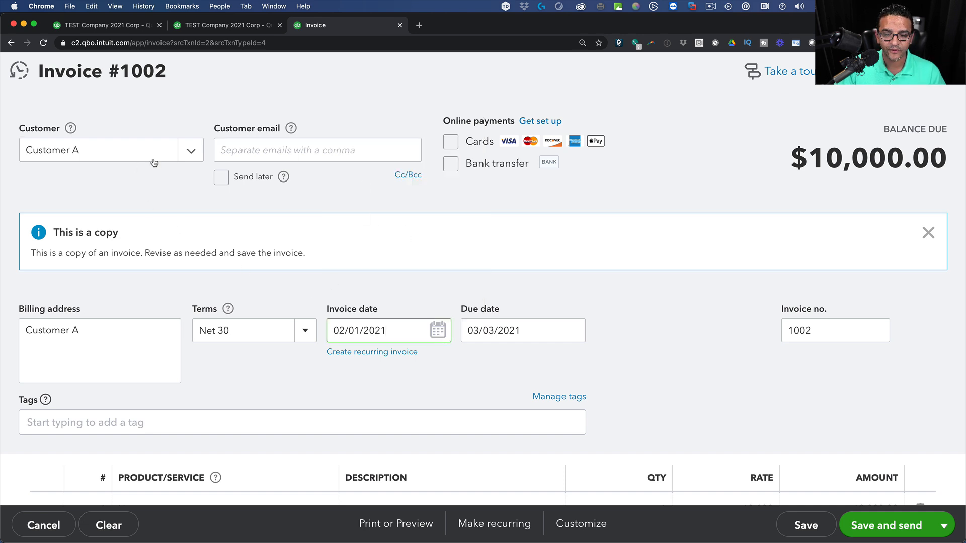
{"action": "scroll", "coordinate": [189, 236], "scroll_direction": "down", "scroll_amount": 2}
{"action": "scroll", "coordinate": [189, 236], "scroll_direction": "down", "scroll_amount": 1}
{"action": "left_click", "coordinate": [476, 260]}
{"action": "left_click", "coordinate": [386, 262]}
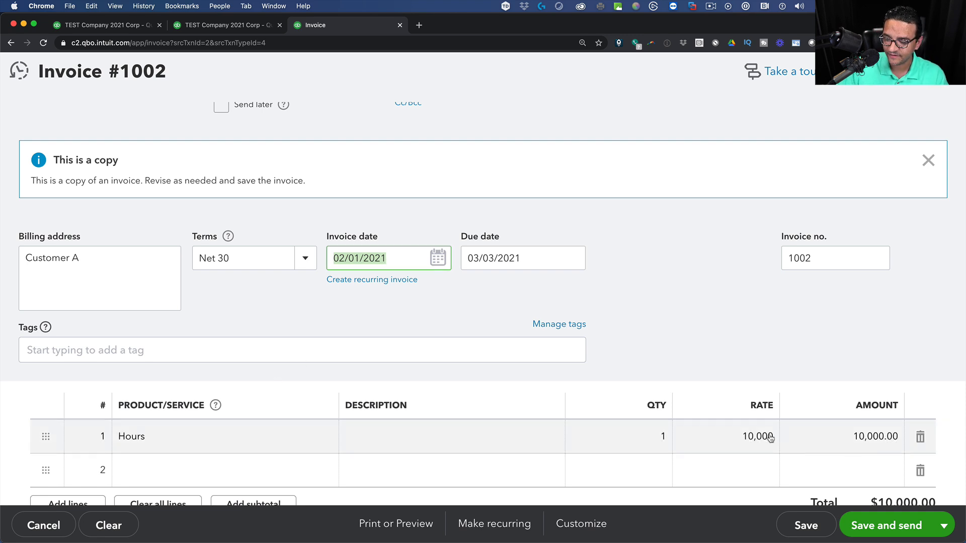
Set the rate of the copied invoice's Hours line to 25,000 and save the invoice.
{"action": "left_click", "coordinate": [753, 436]}
{"action": "type", "text": "25,000"}
{"action": "key", "text": "Tab"}
{"action": "left_click", "coordinate": [806, 524]}
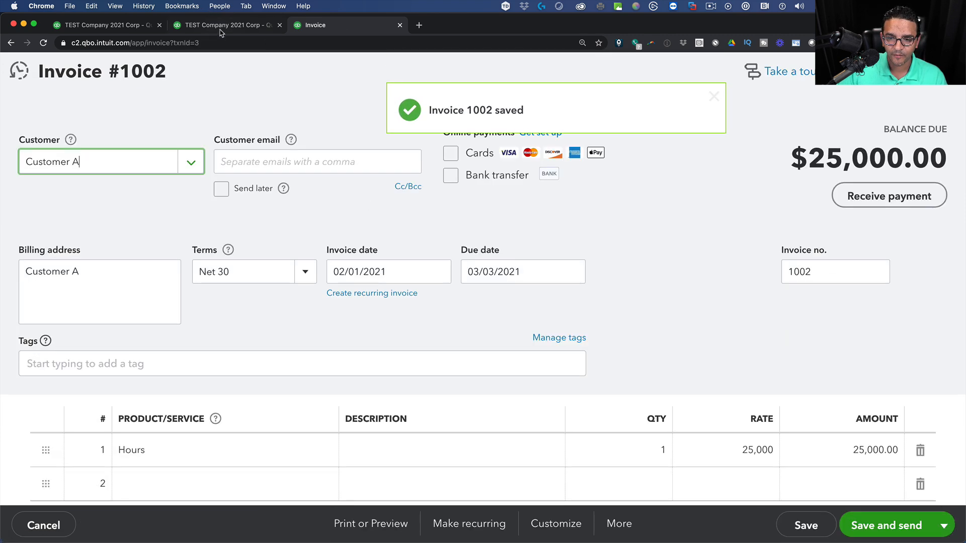
Rerun the January–March 2021 Profit and Loss report on the Accrual basis and review the February sales.
{"action": "left_click", "coordinate": [222, 25]}
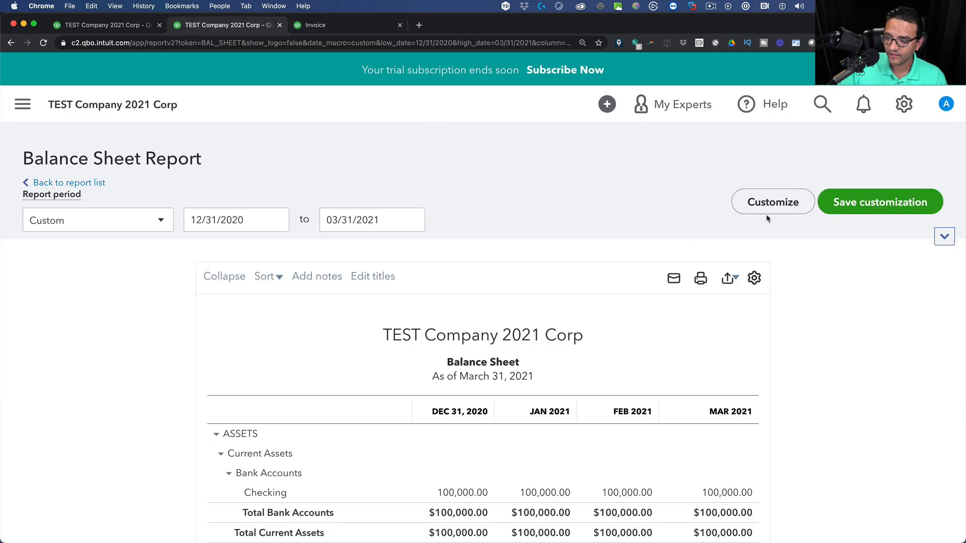
{"action": "left_click", "coordinate": [104, 26]}
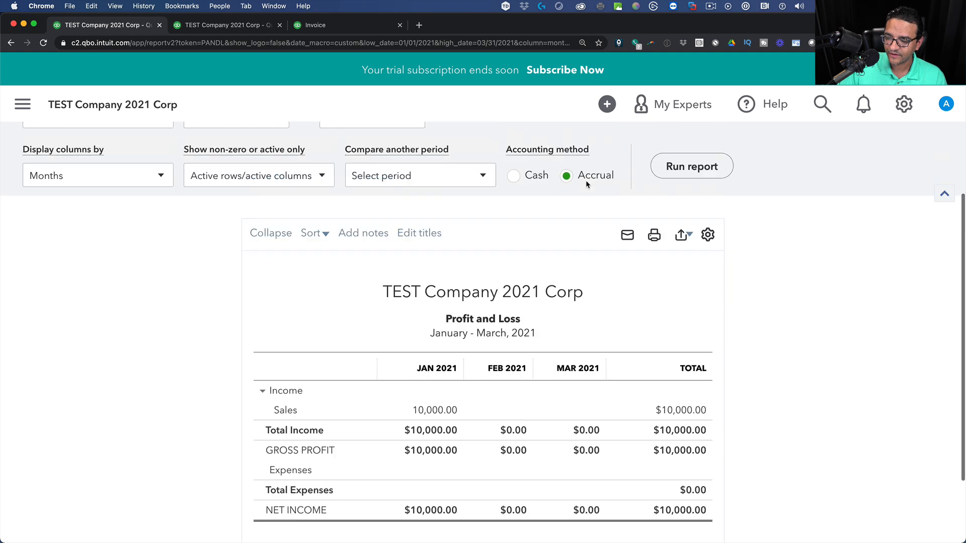
{"action": "scroll", "coordinate": [586, 180], "scroll_direction": "up", "scroll_amount": 3}
{"action": "left_click", "coordinate": [683, 231]}
{"action": "scroll", "coordinate": [808, 331], "scroll_direction": "down", "scroll_amount": 3}
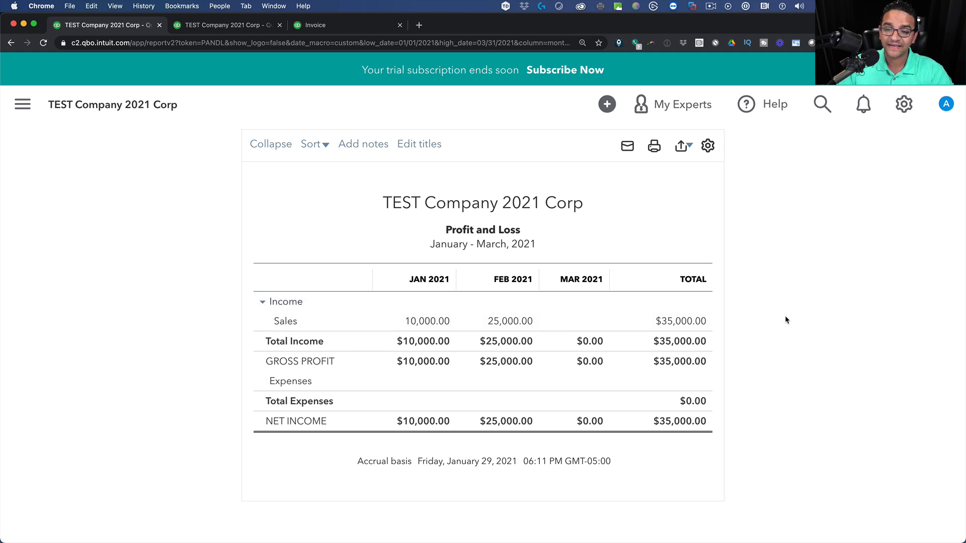
Make a copy of Customer A's February invoice and set its invoice date to 03/01/2021.
{"action": "left_click", "coordinate": [349, 28]}
{"action": "left_click", "coordinate": [625, 530]}
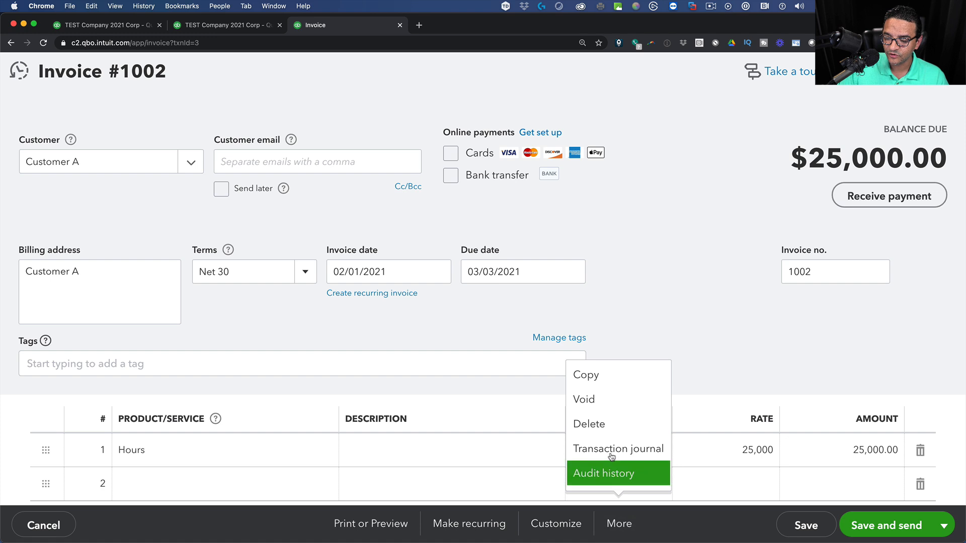
{"action": "left_click", "coordinate": [598, 384]}
{"action": "left_click", "coordinate": [444, 332]}
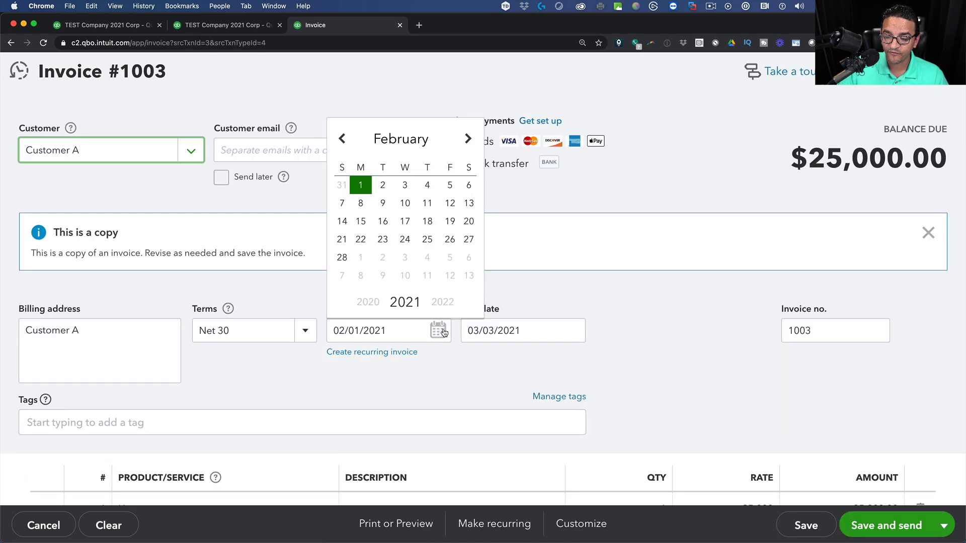
{"action": "left_click", "coordinate": [468, 139]}
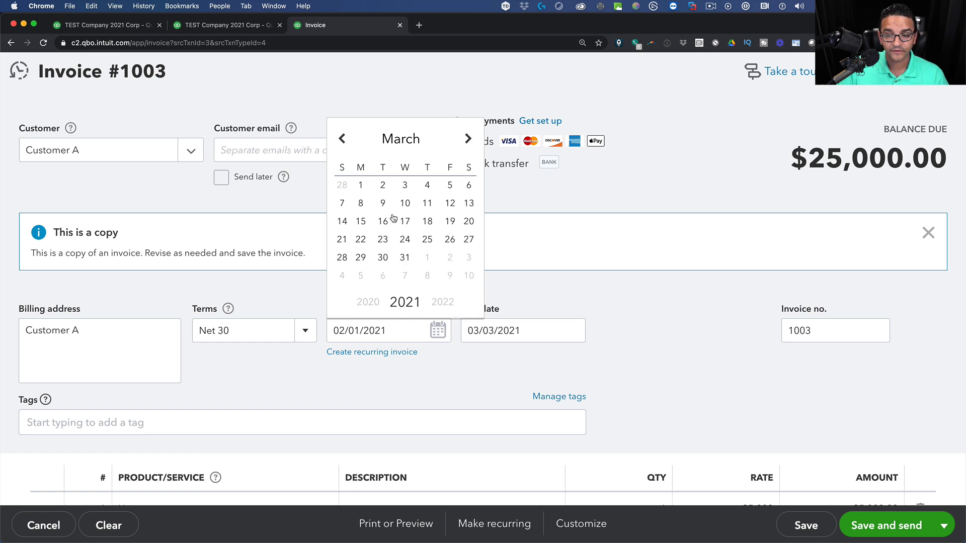
{"action": "left_click", "coordinate": [361, 187]}
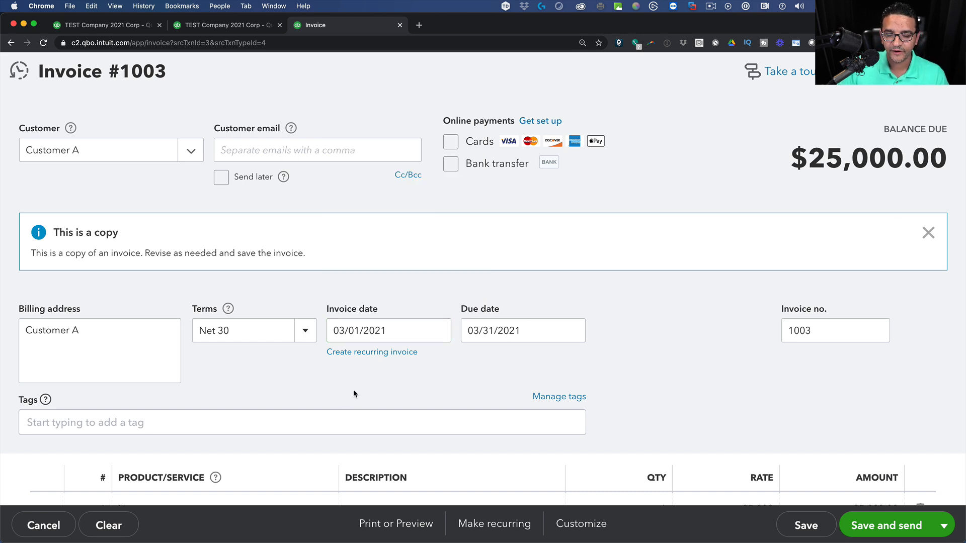
Set the rate of the March invoice's Hours line to 7,000 and save the invoice.
{"action": "scroll", "coordinate": [194, 429], "scroll_direction": "down", "scroll_amount": 2}
{"action": "left_click", "coordinate": [722, 415]}
{"action": "type", "text": "7,000"}
{"action": "key", "text": "Tab"}
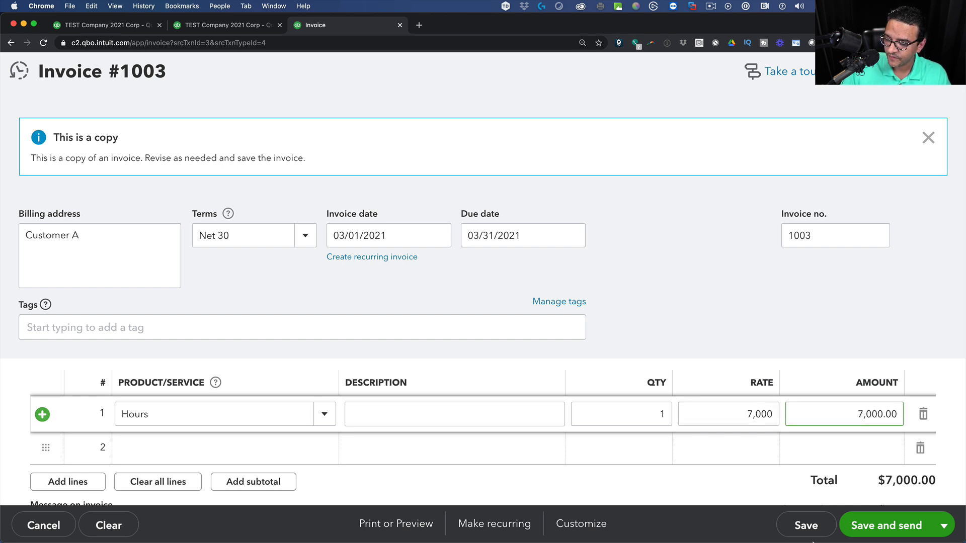
{"action": "mouse_move", "coordinate": [825, 535]}
{"action": "scroll", "coordinate": [621, 319], "scroll_direction": "down", "scroll_amount": 1}
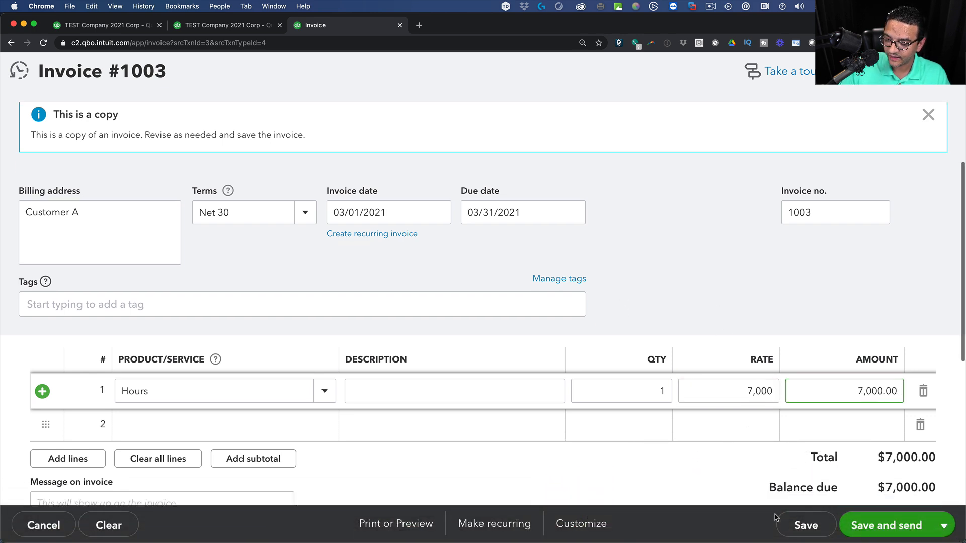
{"action": "left_click", "coordinate": [806, 526]}
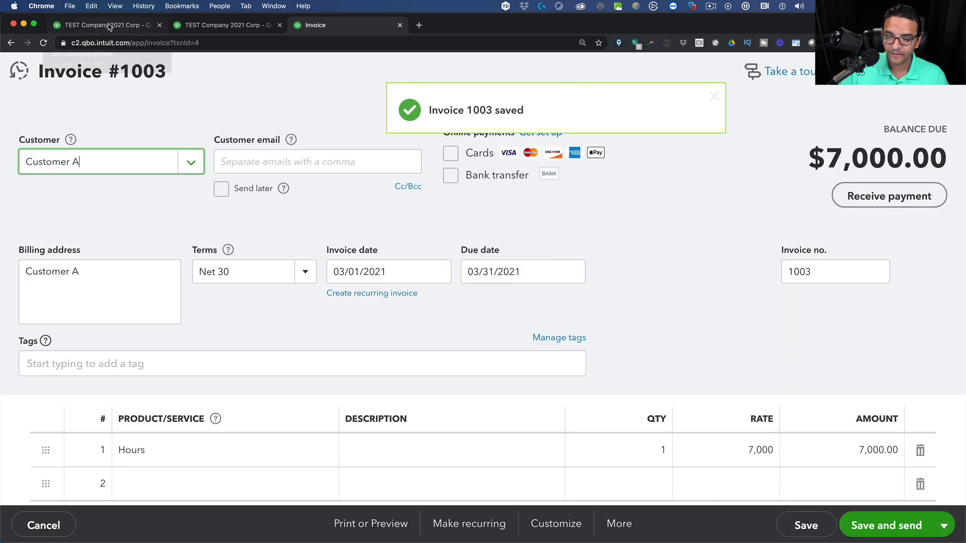
Rerun the Profit and Loss report on the Accrual basis and review monthly sales including the March invoice.
{"action": "left_click", "coordinate": [109, 26]}
{"action": "scroll", "coordinate": [708, 185], "scroll_direction": "up", "scroll_amount": 3}
{"action": "scroll", "coordinate": [708, 186], "scroll_direction": "up", "scroll_amount": 2}
{"action": "left_click", "coordinate": [725, 270]}
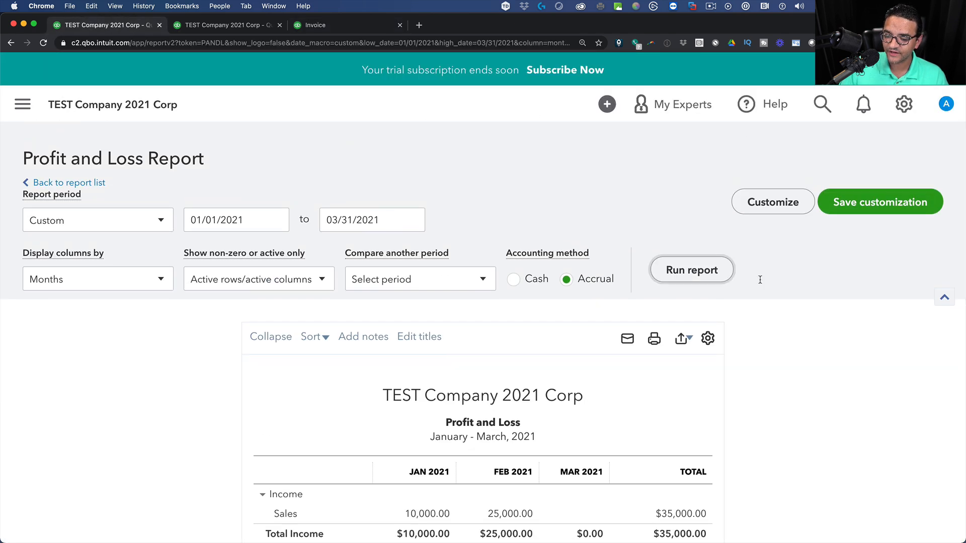
{"action": "scroll", "coordinate": [818, 352], "scroll_direction": "down", "scroll_amount": 4}
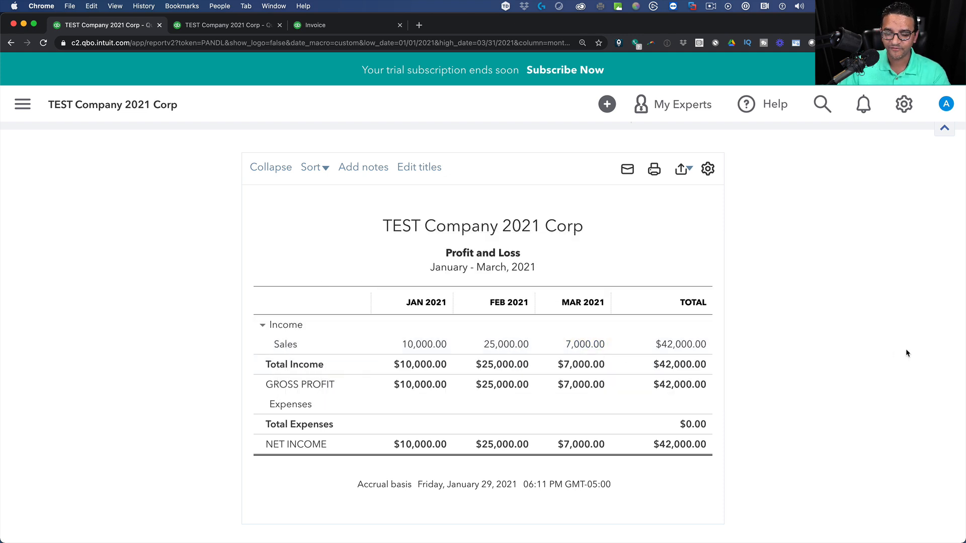
{"action": "scroll", "coordinate": [907, 349], "scroll_direction": "up", "scroll_amount": 1}
{"action": "scroll", "coordinate": [906, 345], "scroll_direction": "down", "scroll_amount": 2}
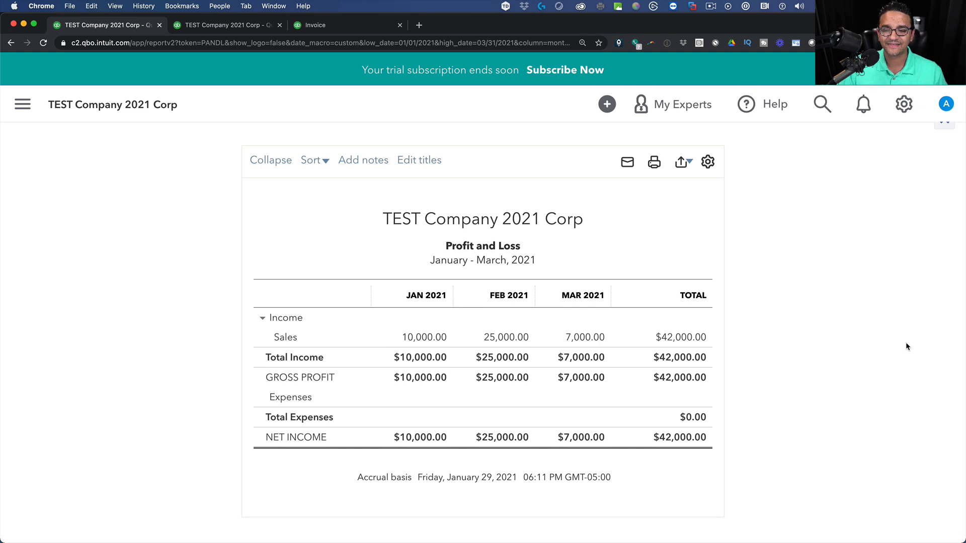
Switch the Profit and Loss report's accounting method to Cash and run it.
{"action": "scroll", "coordinate": [907, 346], "scroll_direction": "up", "scroll_amount": 3}
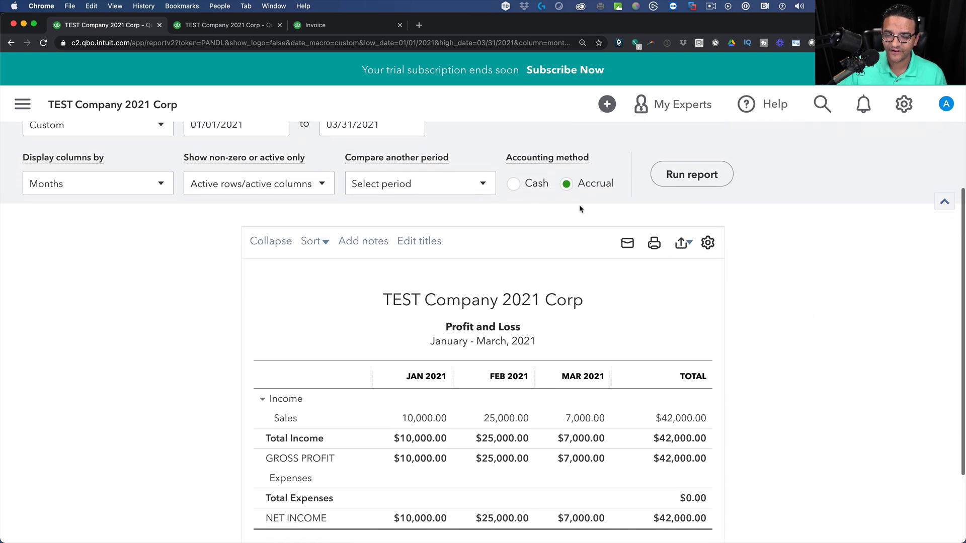
{"action": "left_click", "coordinate": [517, 185]}
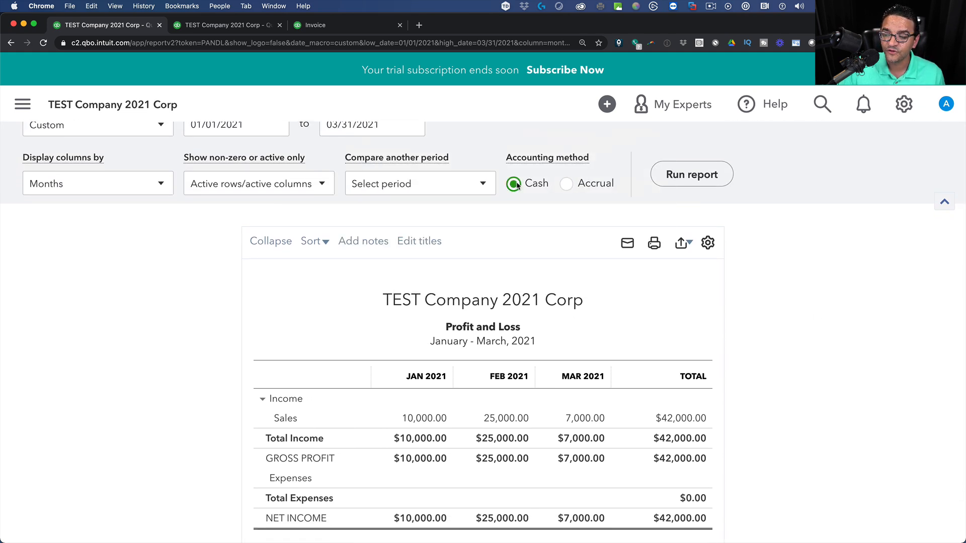
{"action": "left_click", "coordinate": [704, 177]}
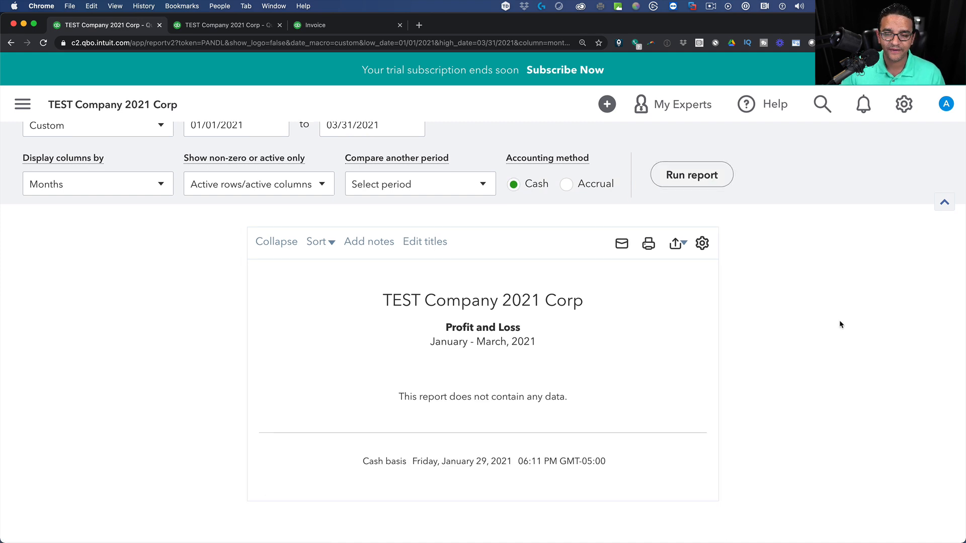
Open Customer A's 01/01/2021 invoice from the recent invoices and start receiving a payment for it.
{"action": "left_click", "coordinate": [328, 25]}
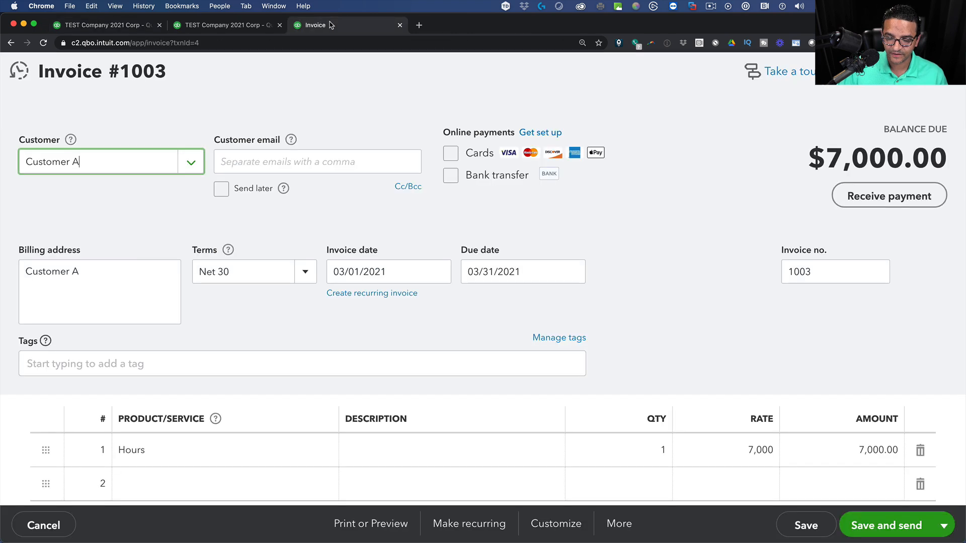
{"action": "left_click", "coordinate": [19, 72]}
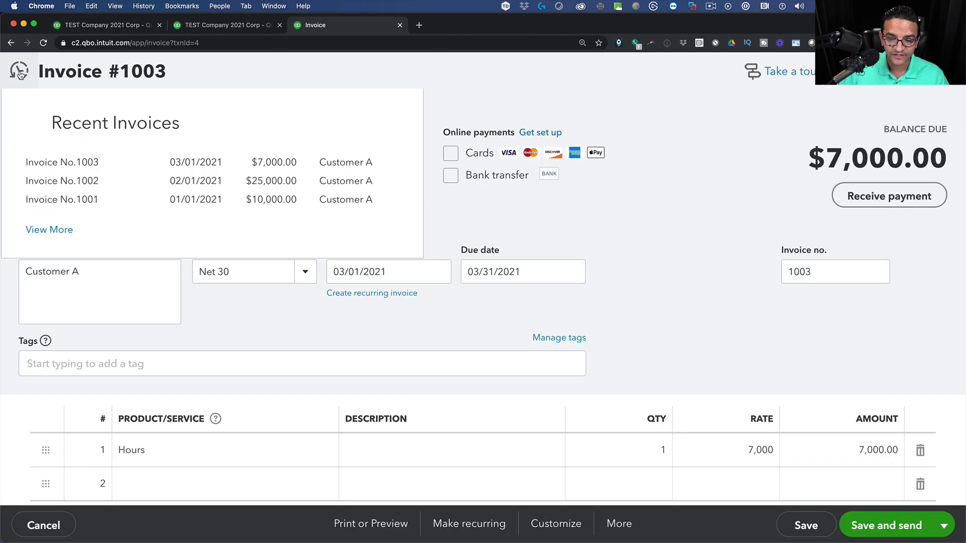
{"action": "left_click", "coordinate": [70, 201]}
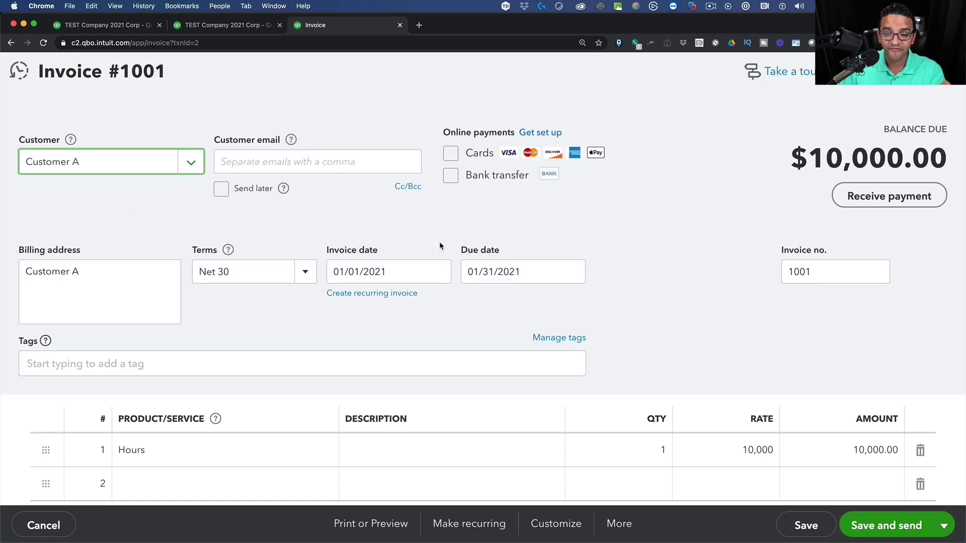
{"action": "scroll", "coordinate": [778, 332], "scroll_direction": "down", "scroll_amount": 1}
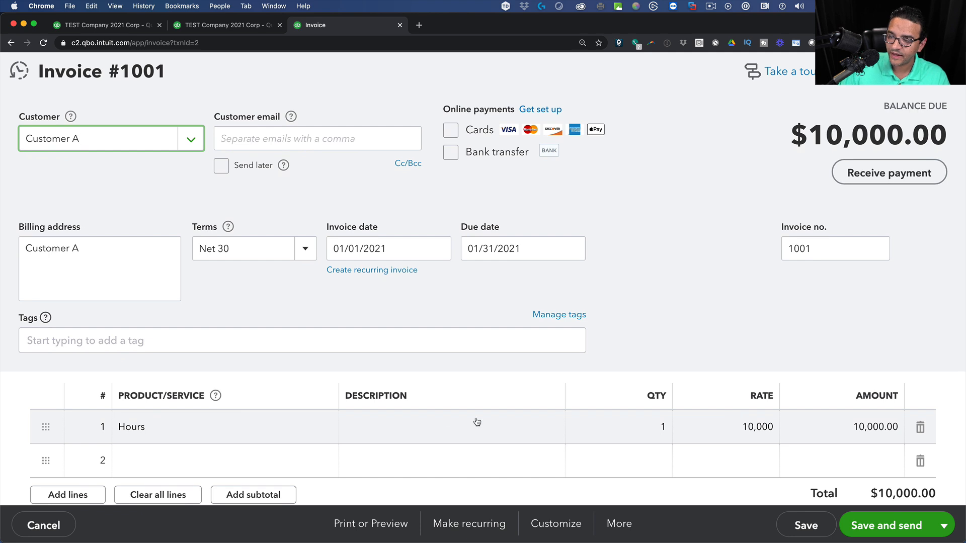
{"action": "scroll", "coordinate": [901, 191], "scroll_direction": "up", "scroll_amount": 1}
{"action": "left_click", "coordinate": [903, 198]}
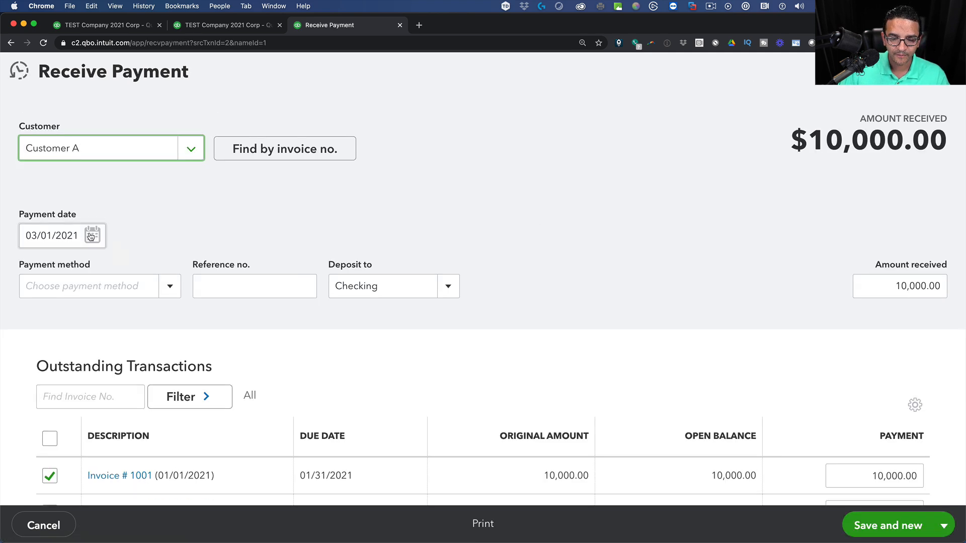
Set the payment date of the January invoice's payment to 02/10/2021.
{"action": "left_click", "coordinate": [91, 236]}
{"action": "left_click", "coordinate": [32, 274]}
{"action": "left_click", "coordinate": [97, 342]}
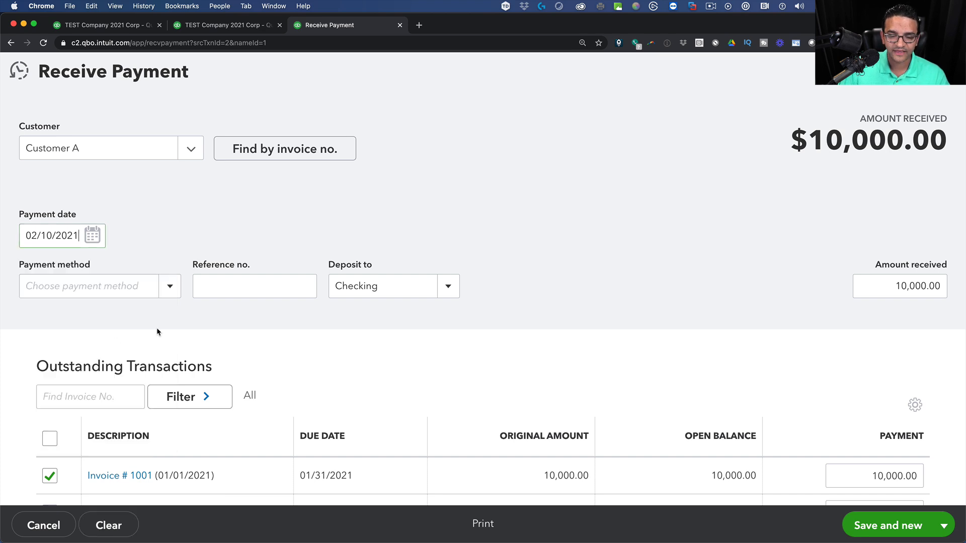
Deposit the 10,000.00 payment to Undeposited Funds, then save and close it.
{"action": "scroll", "coordinate": [281, 342], "scroll_direction": "down", "scroll_amount": 2}
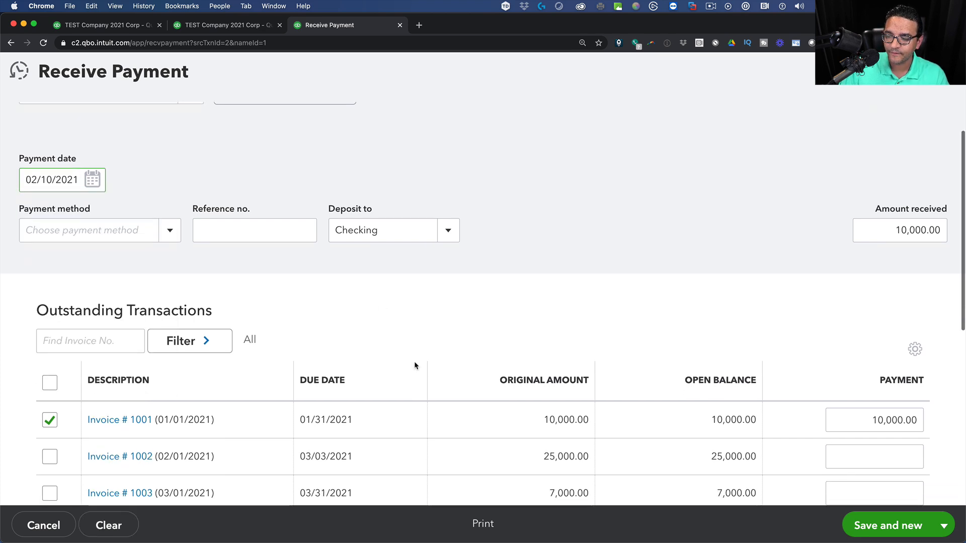
{"action": "left_click", "coordinate": [856, 233]}
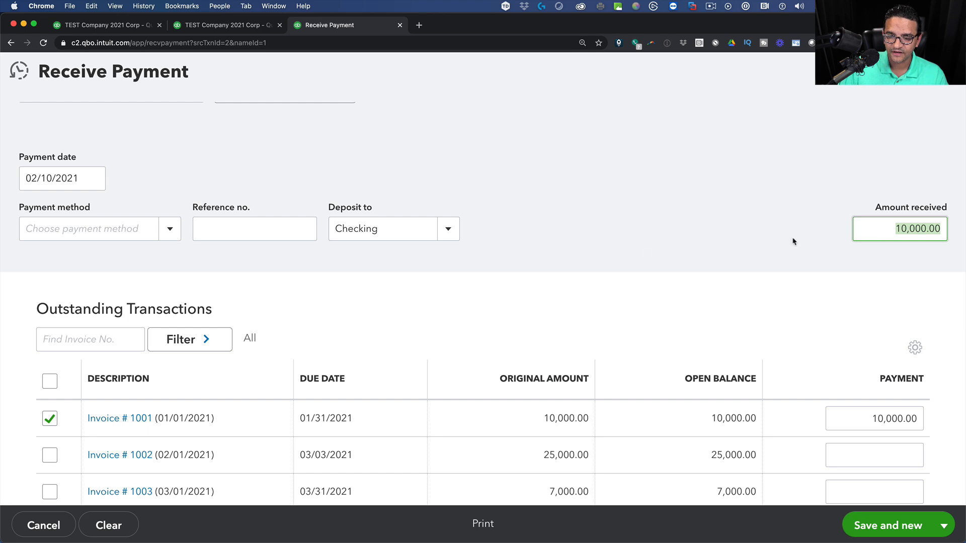
{"action": "left_click", "coordinate": [446, 229]}
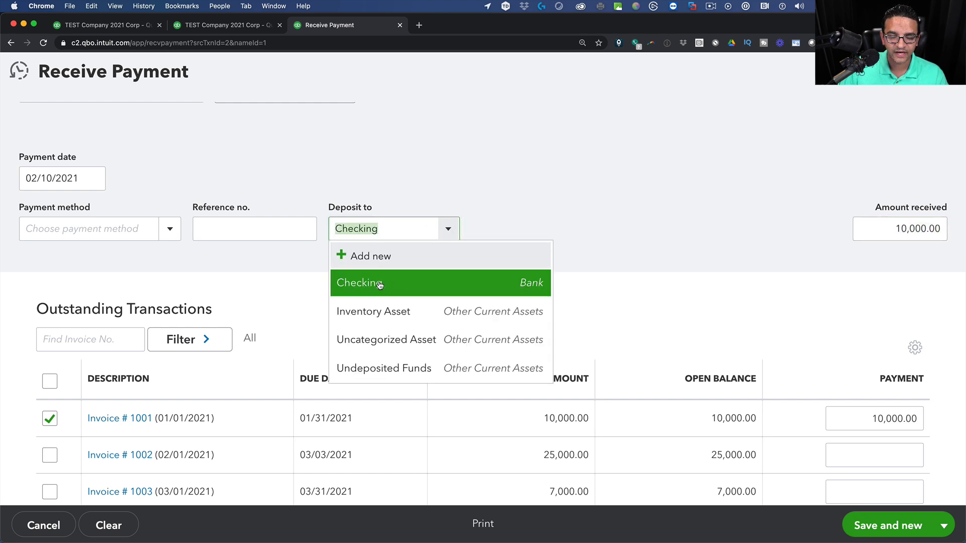
{"action": "left_click", "coordinate": [387, 370]}
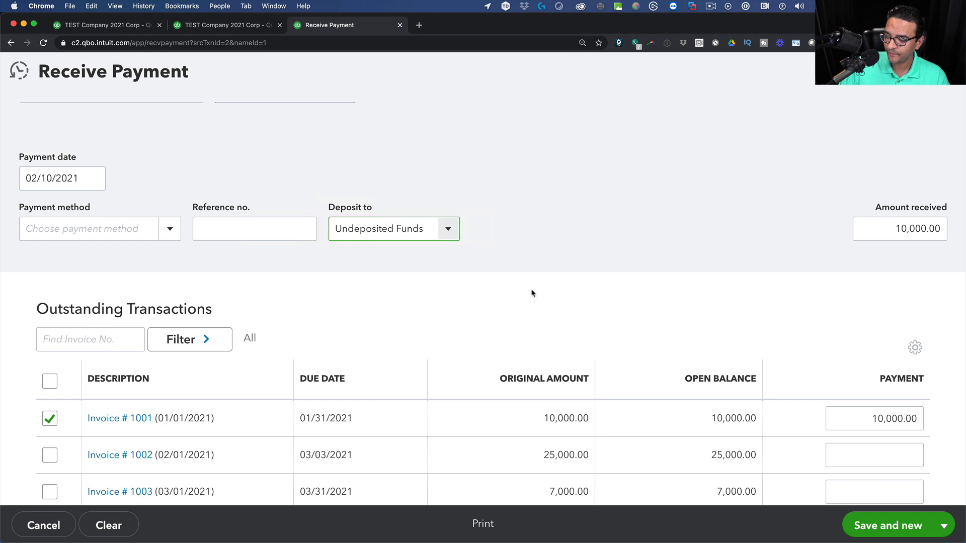
{"action": "left_click", "coordinate": [944, 525]}
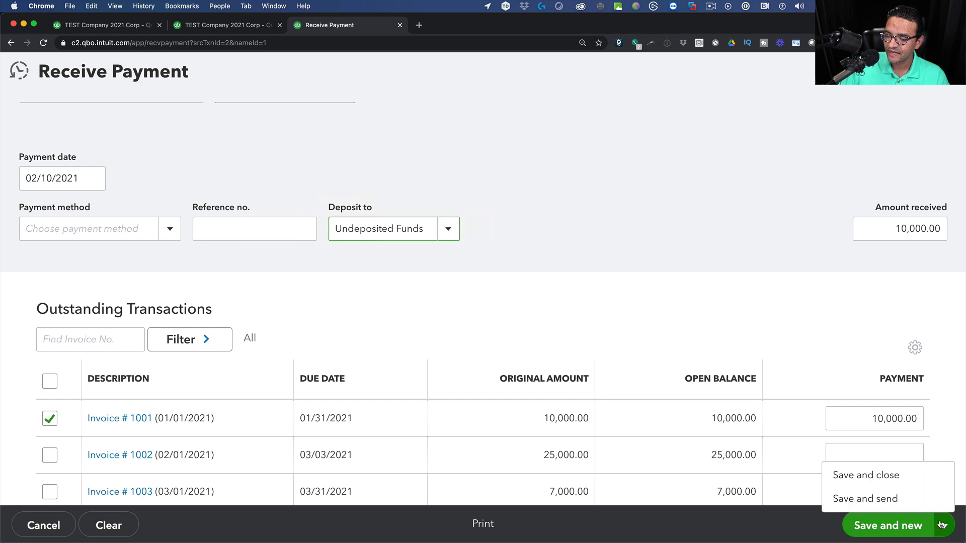
{"action": "left_click", "coordinate": [867, 475]}
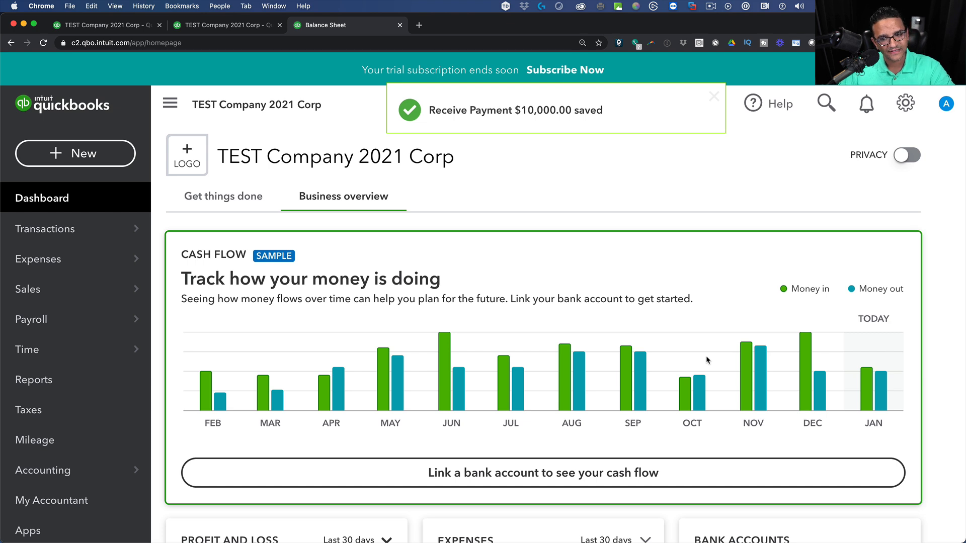
Rerun the Profit and Loss report on the Cash basis and examine which month shows the received payment.
{"action": "left_click", "coordinate": [105, 27]}
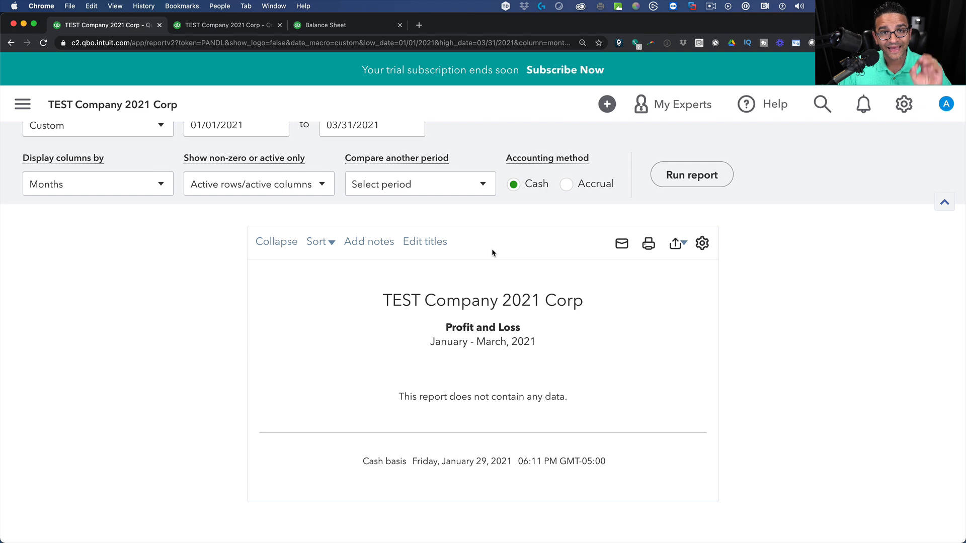
{"action": "scroll", "coordinate": [653, 309], "scroll_direction": "up", "scroll_amount": 1}
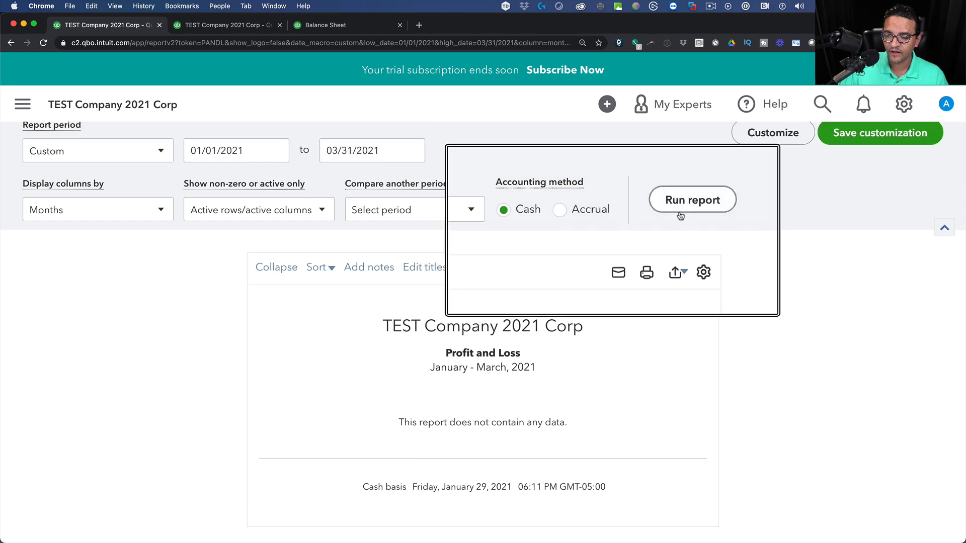
{"action": "left_click", "coordinate": [680, 214]}
{"action": "scroll", "coordinate": [686, 208], "scroll_direction": "down", "scroll_amount": 2}
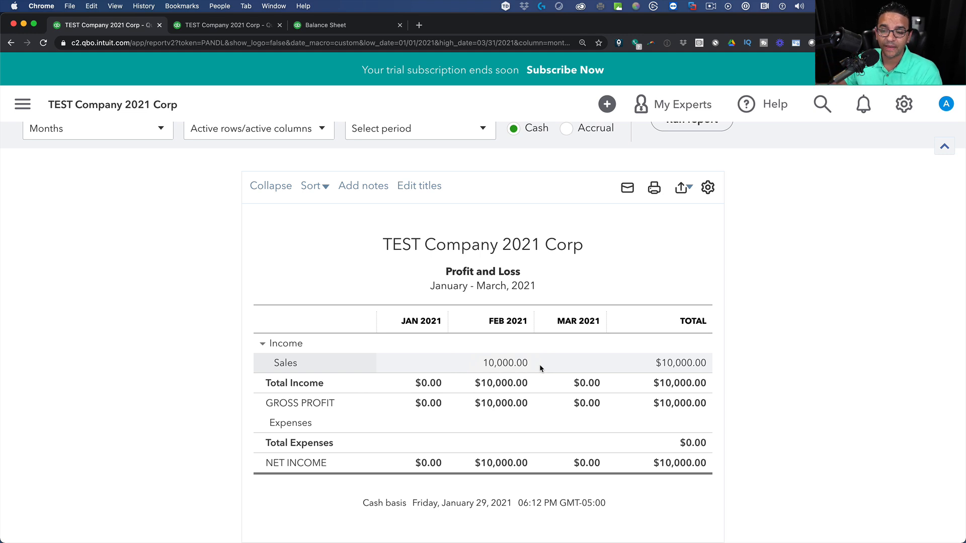
{"action": "scroll", "coordinate": [654, 219], "scroll_direction": "up", "scroll_amount": 2}
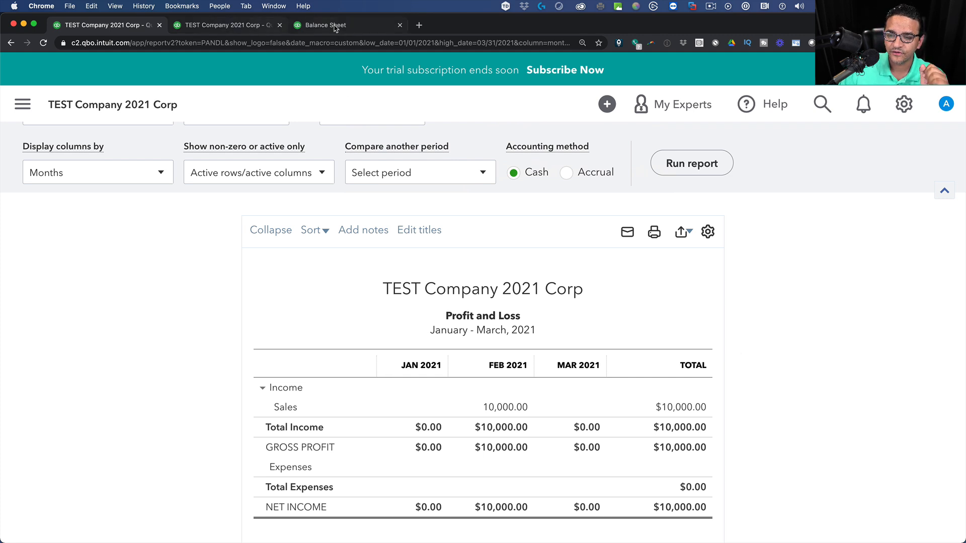
Open Customer A's 02/01/2021 invoice from the recent invoices and start receiving a payment for it.
{"action": "left_click", "coordinate": [353, 27]}
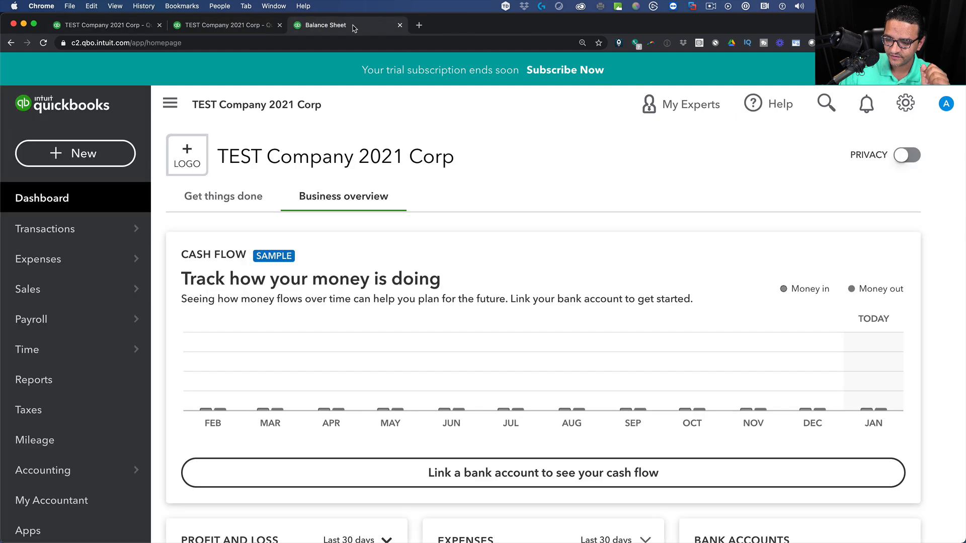
{"action": "left_click", "coordinate": [78, 151]}
{"action": "left_click", "coordinate": [66, 245]}
{"action": "left_click", "coordinate": [243, 28]}
{"action": "left_click", "coordinate": [352, 25]}
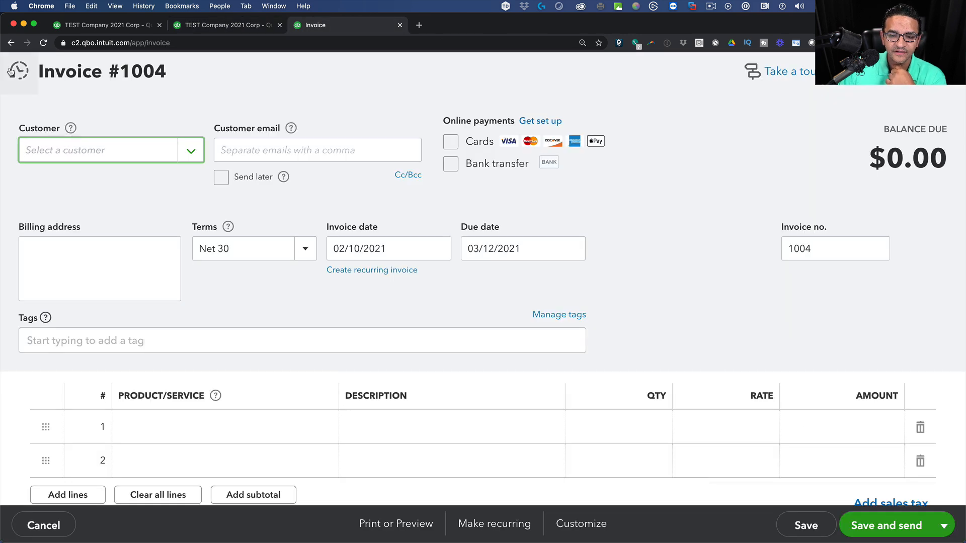
{"action": "left_click", "coordinate": [11, 72]}
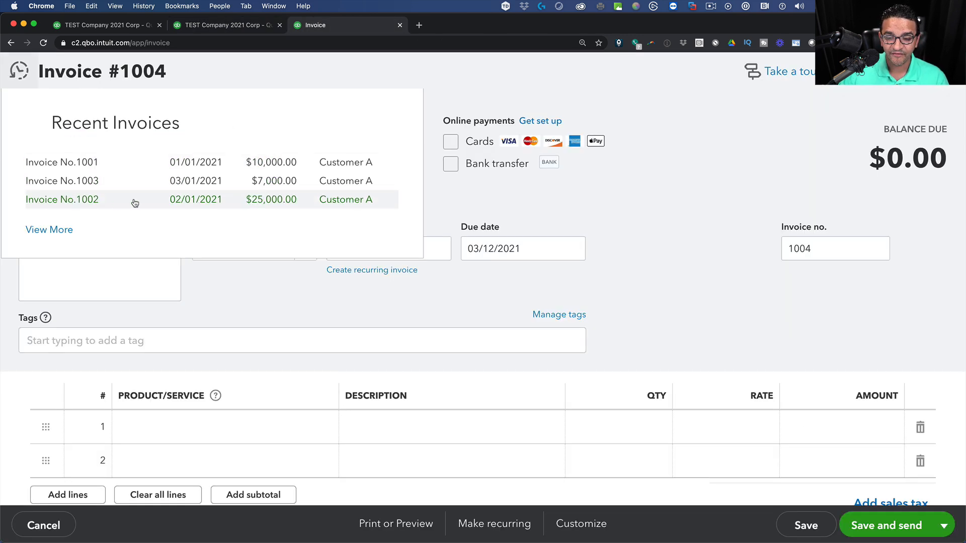
{"action": "left_click", "coordinate": [189, 202]}
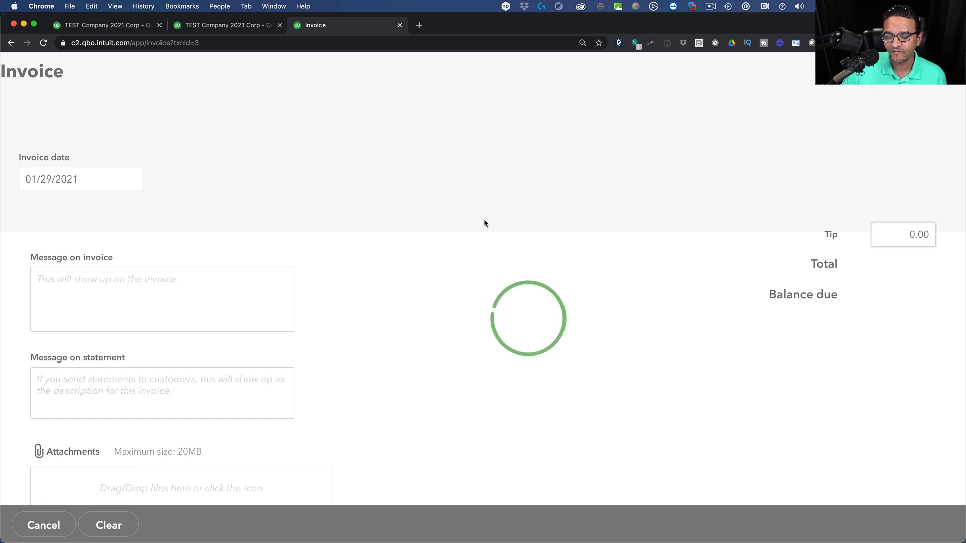
{"action": "left_click", "coordinate": [947, 71]}
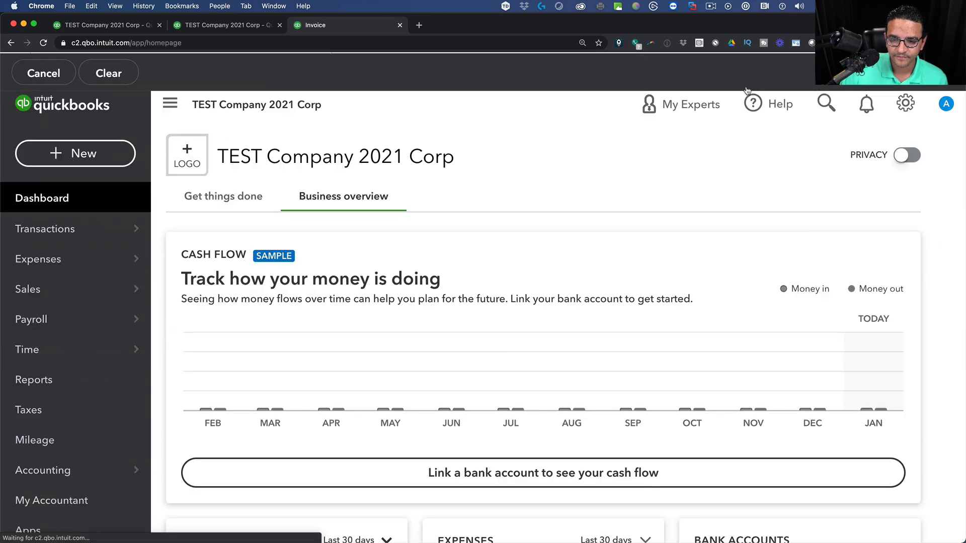
{"action": "left_click", "coordinate": [90, 157]}
{"action": "left_click", "coordinate": [47, 242]}
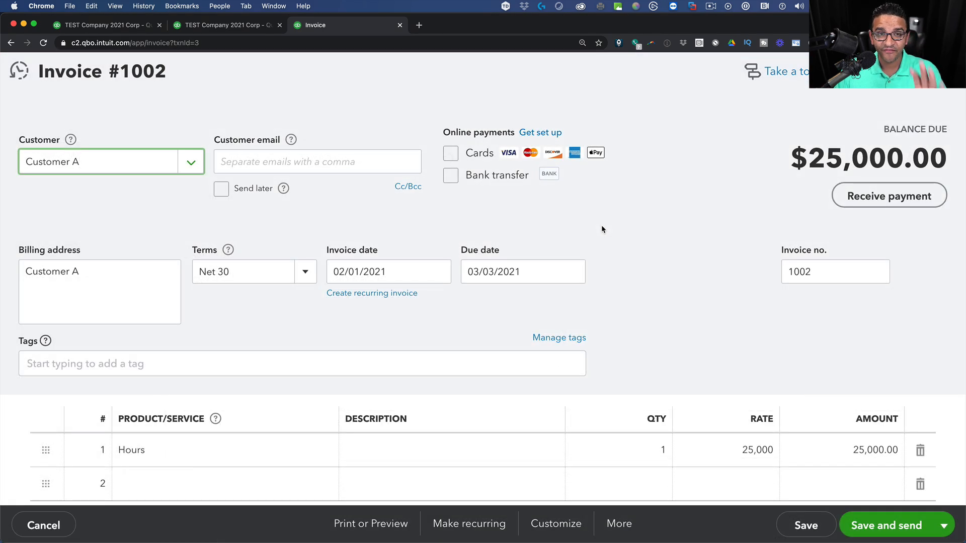
{"action": "left_click", "coordinate": [892, 197]}
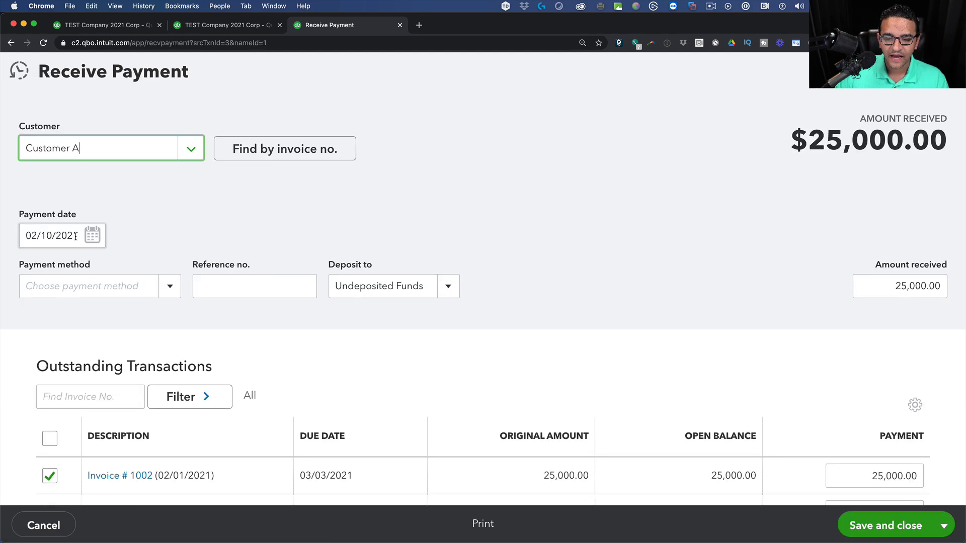
Record a partial payment of 3,500.00 dated 02/25/2021 against the February invoice, then save and close it.
{"action": "left_click", "coordinate": [97, 237]}
{"action": "left_click", "coordinate": [120, 374]}
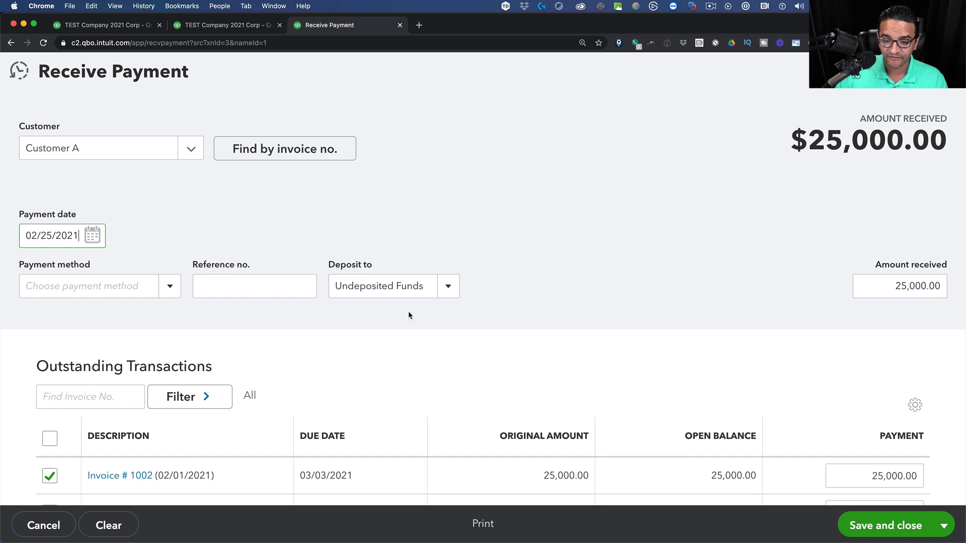
{"action": "scroll", "coordinate": [330, 319], "scroll_direction": "down", "scroll_amount": 2}
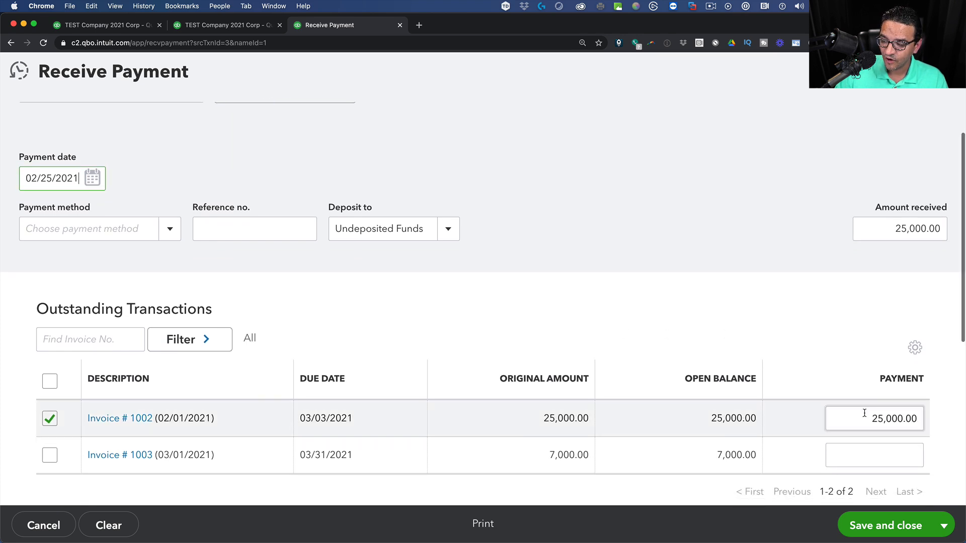
{"action": "left_click", "coordinate": [863, 421]}
{"action": "type", "text": "3500"}
{"action": "key", "text": "Tab"}
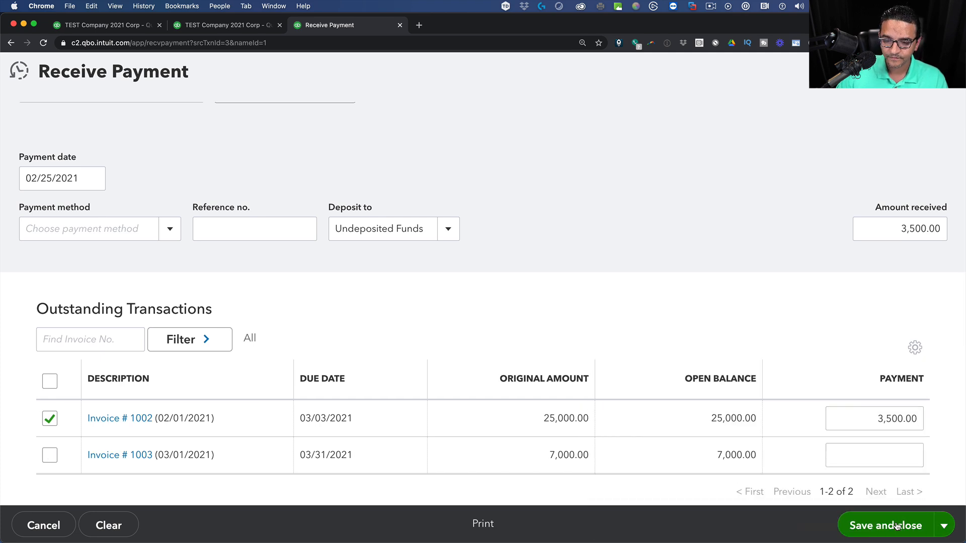
{"action": "left_click", "coordinate": [897, 526]}
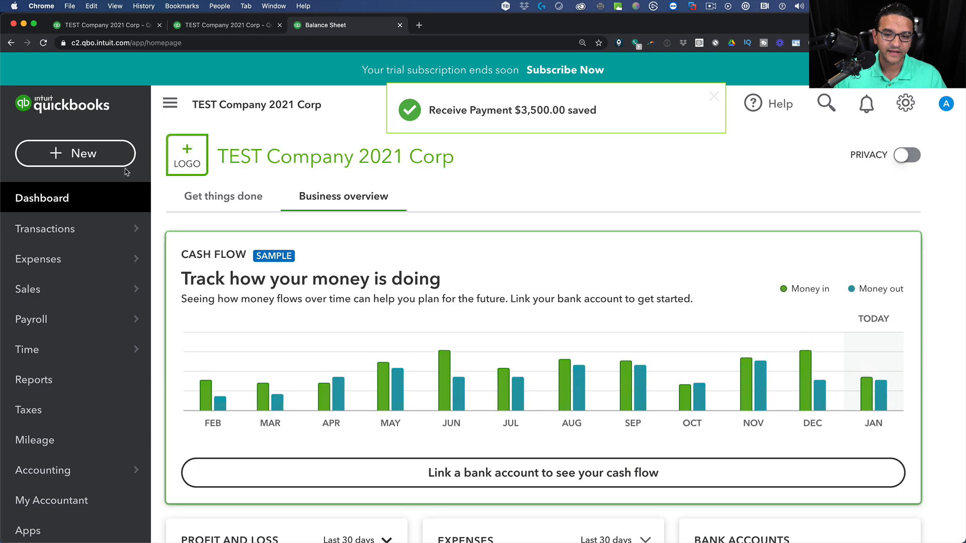
Start a new received payment for Customer A with the payment date 03/10/2021.
{"action": "left_click", "coordinate": [74, 159]}
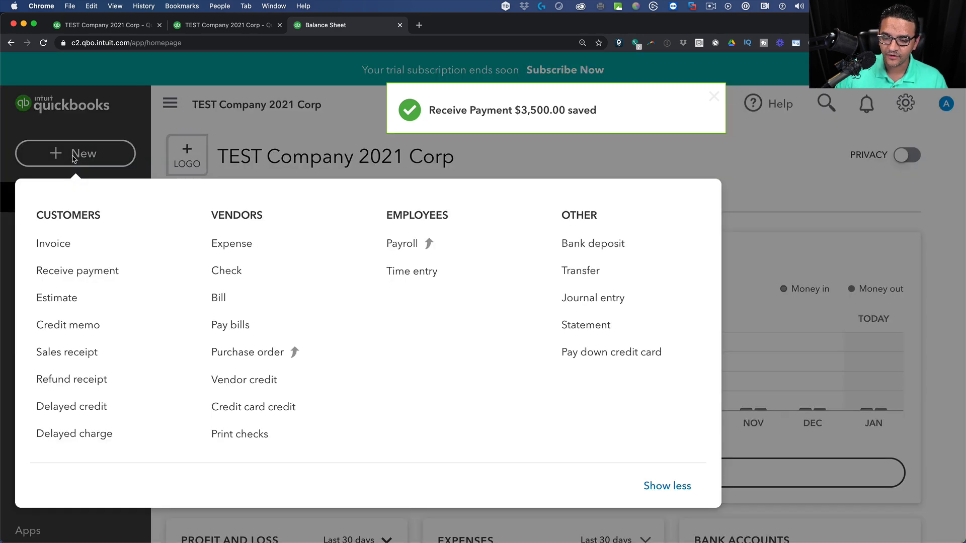
{"action": "left_click", "coordinate": [74, 271]}
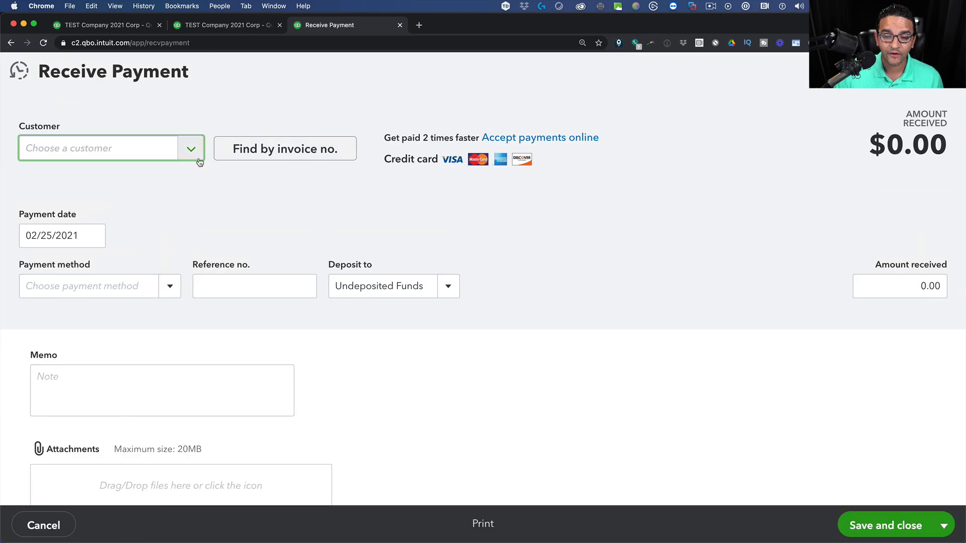
{"action": "left_click", "coordinate": [97, 234]}
{"action": "left_click", "coordinate": [161, 275]}
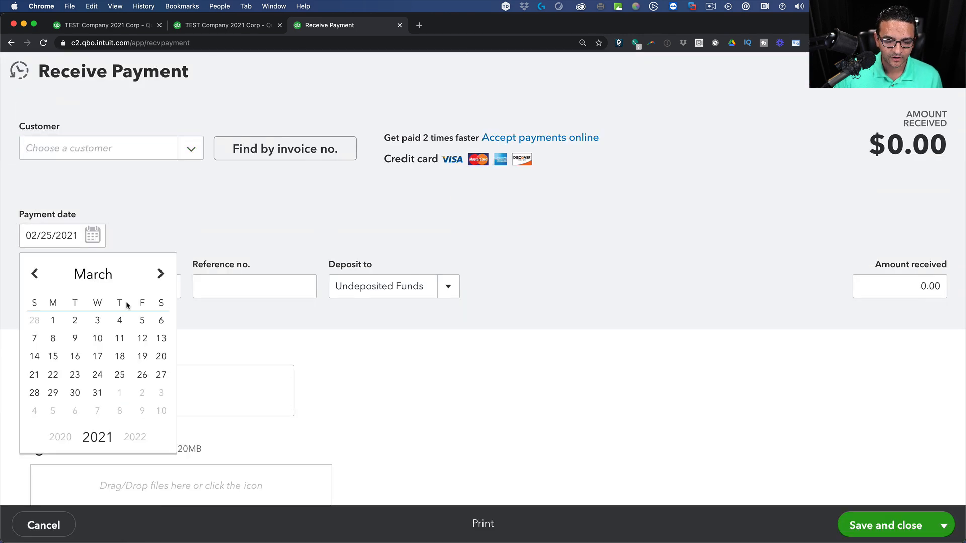
{"action": "left_click", "coordinate": [97, 338]}
{"action": "left_click", "coordinate": [191, 149]}
{"action": "left_click", "coordinate": [103, 213]}
Apply 20,000.00 of the payment to Invoice # 1002, keep Undeposited Funds as the deposit account, and save and close it.
{"action": "scroll", "coordinate": [357, 281], "scroll_direction": "down", "scroll_amount": 3}
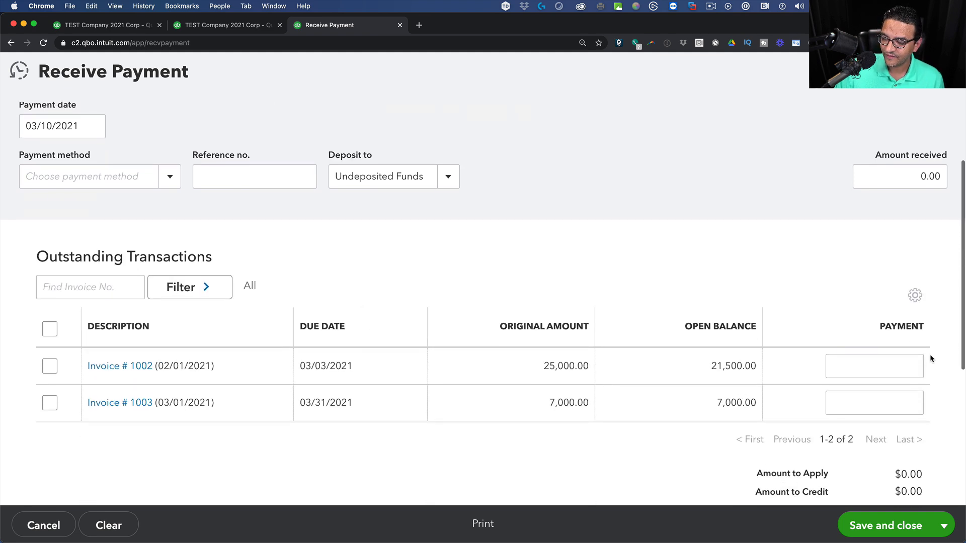
{"action": "left_click", "coordinate": [886, 366]}
{"action": "type", "text": "20000"}
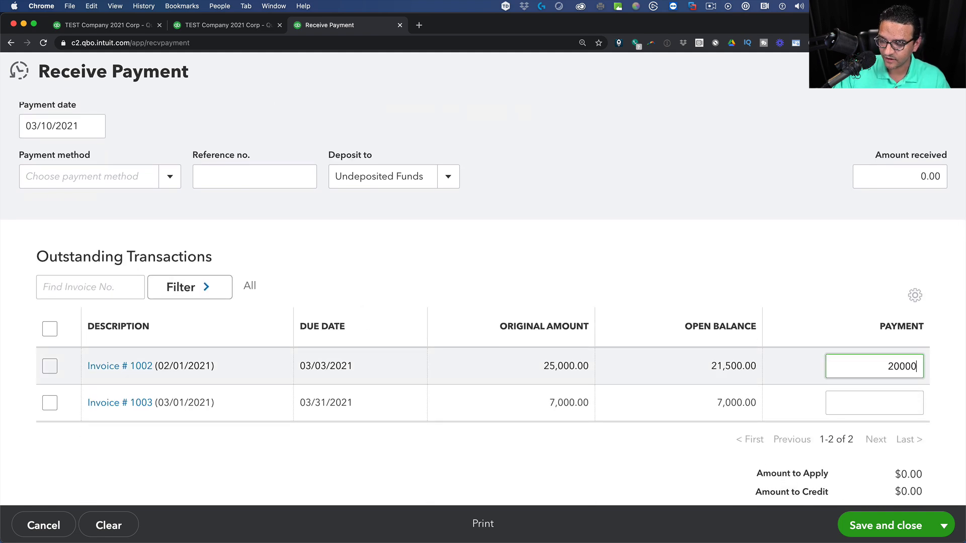
{"action": "key", "text": "Tab"}
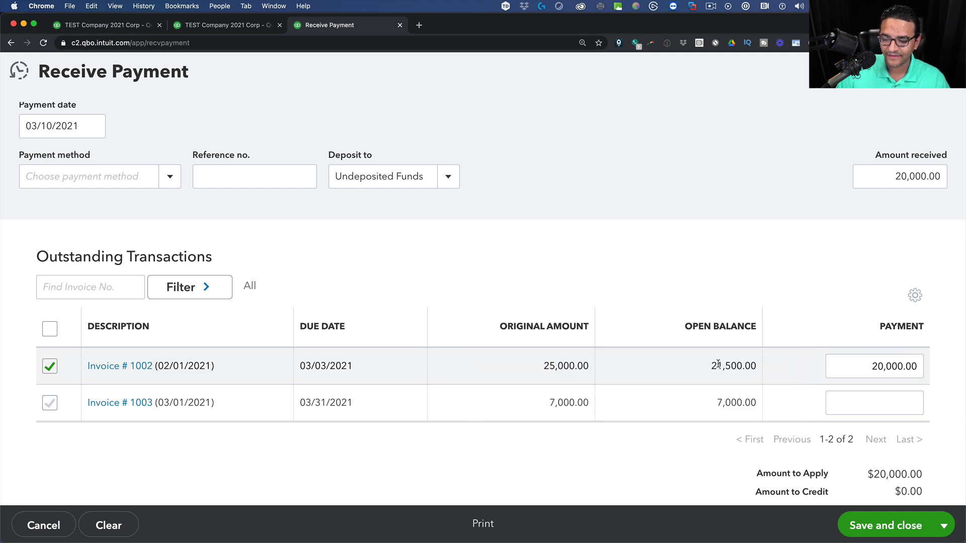
{"action": "scroll", "coordinate": [717, 364], "scroll_direction": "up", "scroll_amount": 1}
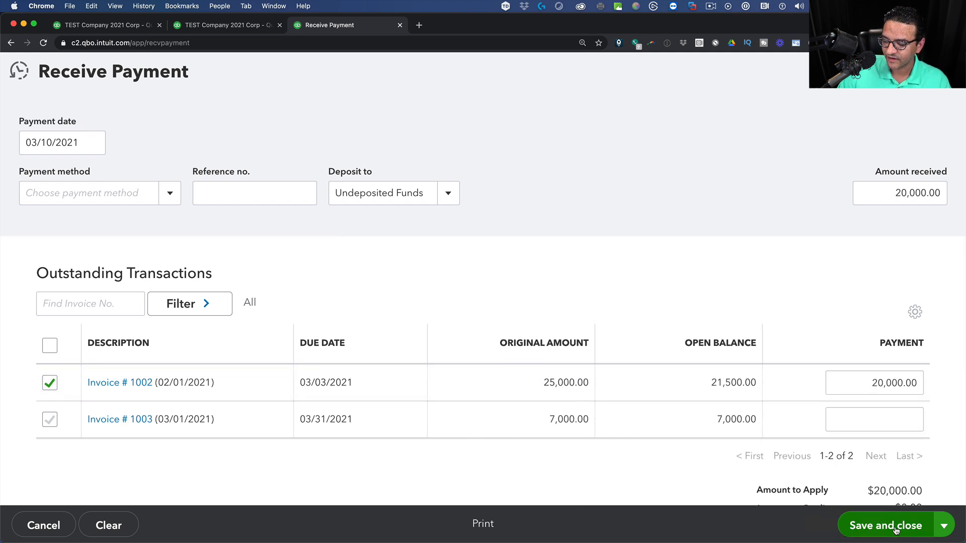
{"action": "left_click", "coordinate": [448, 195]}
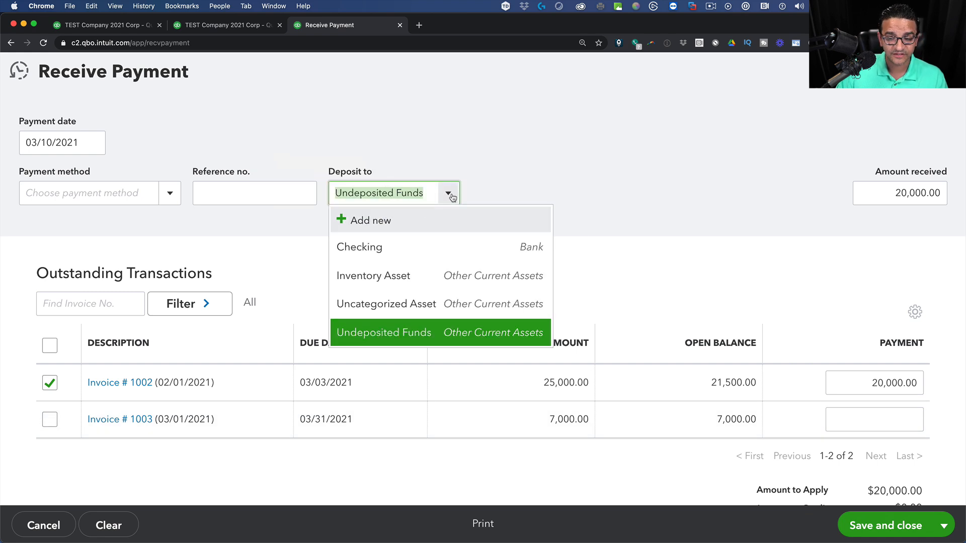
{"action": "left_click", "coordinate": [632, 189]}
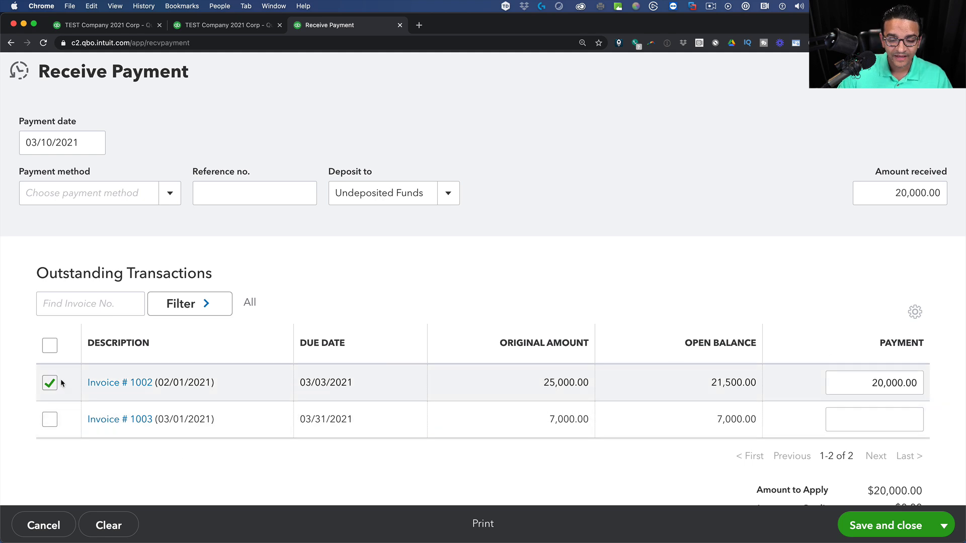
{"action": "left_click", "coordinate": [902, 518]}
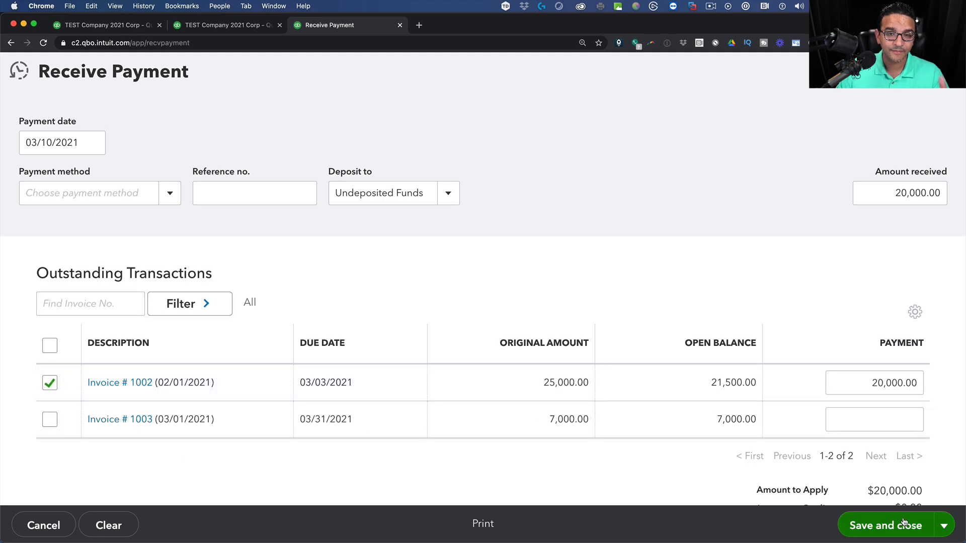
Rerun the Cash basis Profit and Loss report and examine the February and March sales.
{"action": "left_click", "coordinate": [119, 26]}
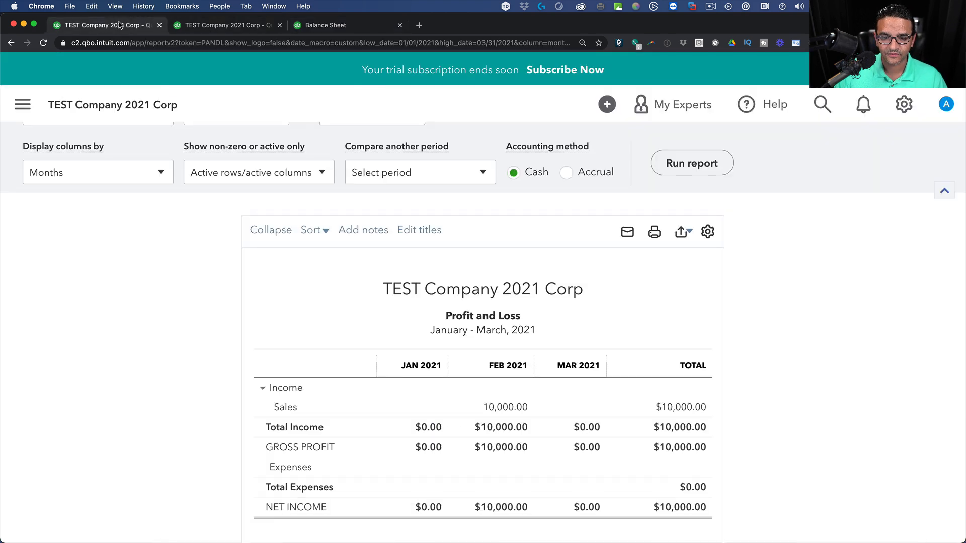
{"action": "left_click", "coordinate": [711, 172]}
{"action": "scroll", "coordinate": [711, 174], "scroll_direction": "down", "scroll_amount": 1}
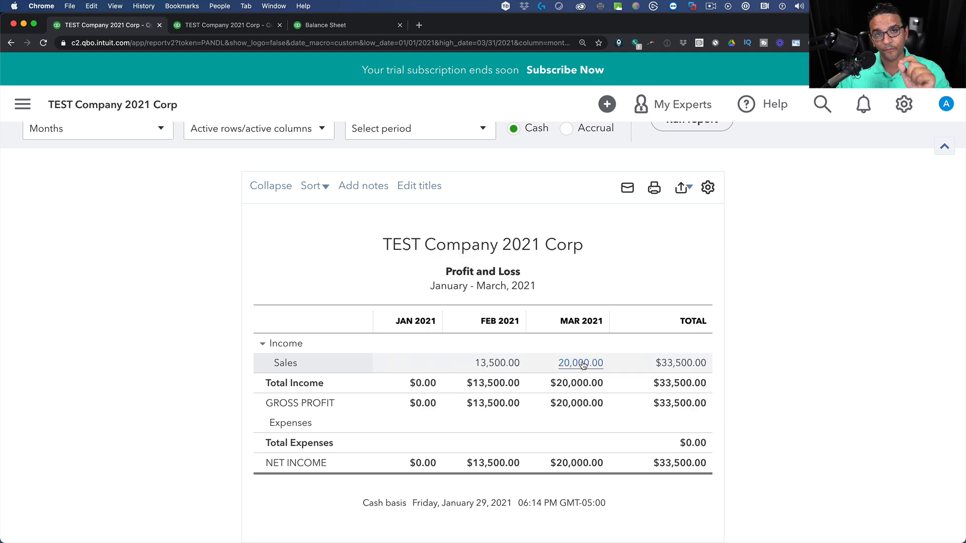
Open the transaction details behind the February sales amount, check its payments, and return to the Profit and Loss report.
{"action": "left_click", "coordinate": [497, 363]}
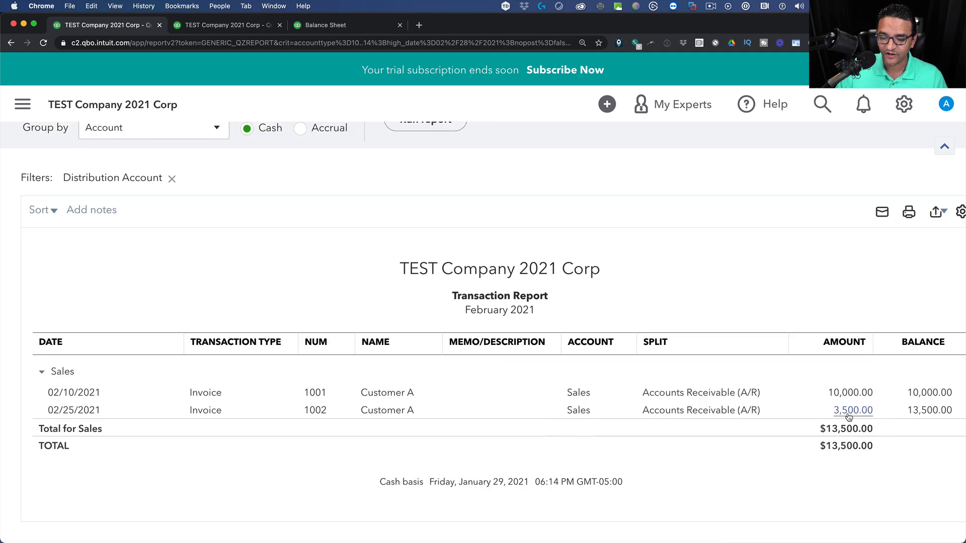
{"action": "scroll", "coordinate": [412, 302], "scroll_direction": "up", "scroll_amount": 5}
{"action": "left_click", "coordinate": [81, 184]}
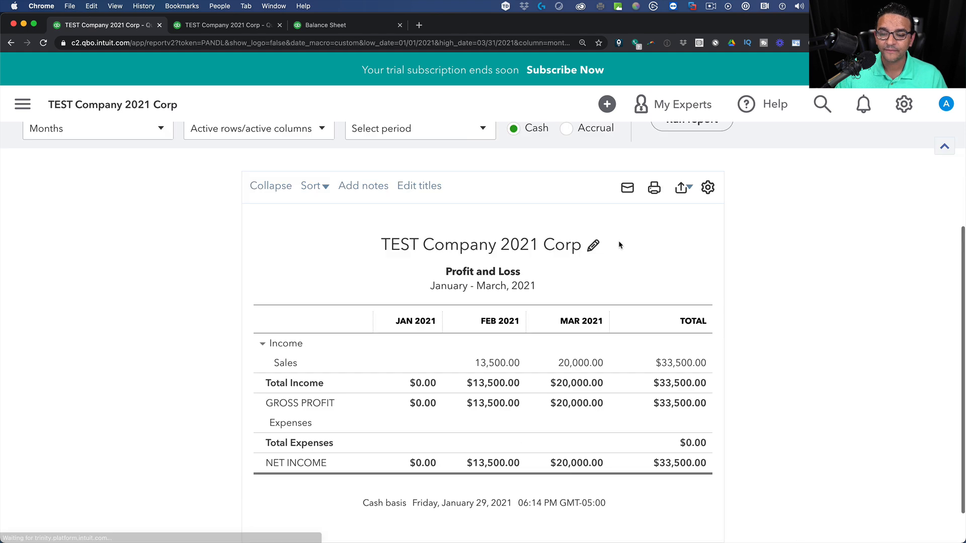
Rerun the Profit and Loss report on the Accrual basis and examine the sales for each month.
{"action": "scroll", "coordinate": [643, 268], "scroll_direction": "up", "scroll_amount": 2}
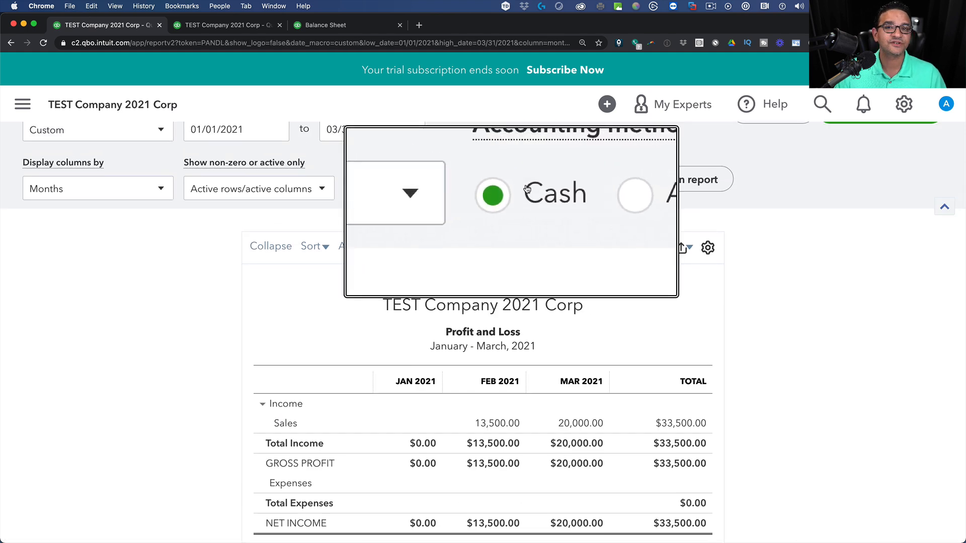
{"action": "left_click", "coordinate": [567, 188]}
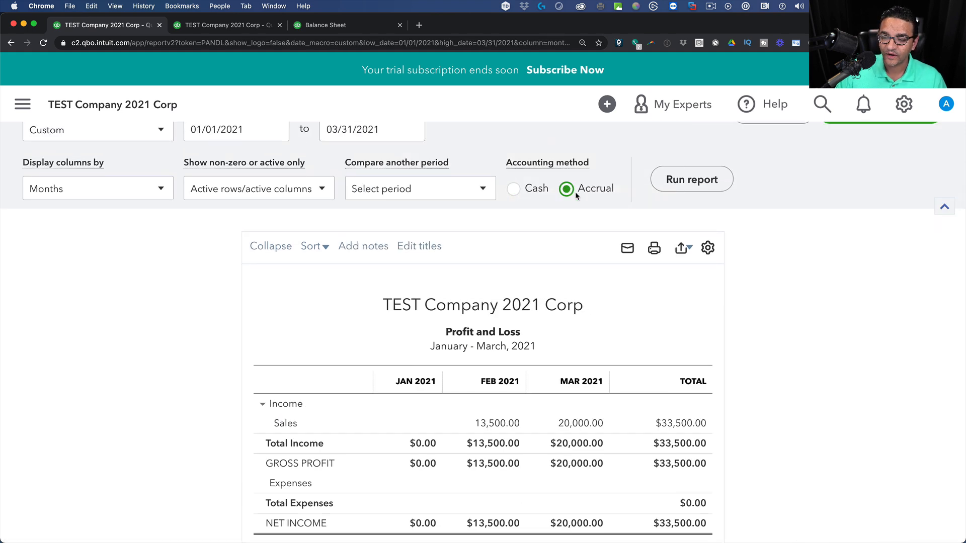
{"action": "left_click", "coordinate": [685, 180]}
{"action": "scroll", "coordinate": [809, 320], "scroll_direction": "down", "scroll_amount": 2}
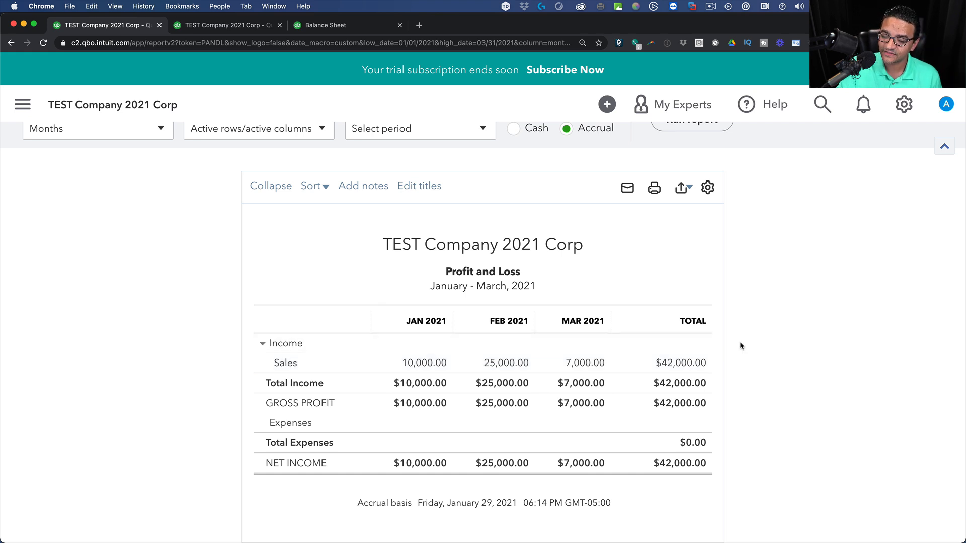
Switch the Profit and Loss report back to the Cash basis and compare its monthly sales with the Accrual figures.
{"action": "scroll", "coordinate": [739, 342], "scroll_direction": "up", "scroll_amount": 2}
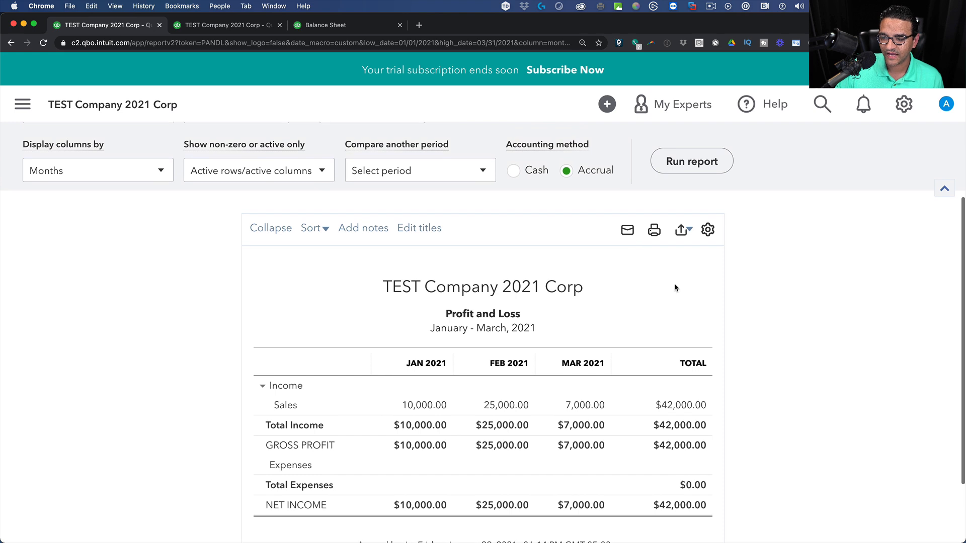
{"action": "left_click", "coordinate": [514, 170]}
{"action": "left_click", "coordinate": [709, 162]}
{"action": "scroll", "coordinate": [830, 326], "scroll_direction": "down", "scroll_amount": 1}
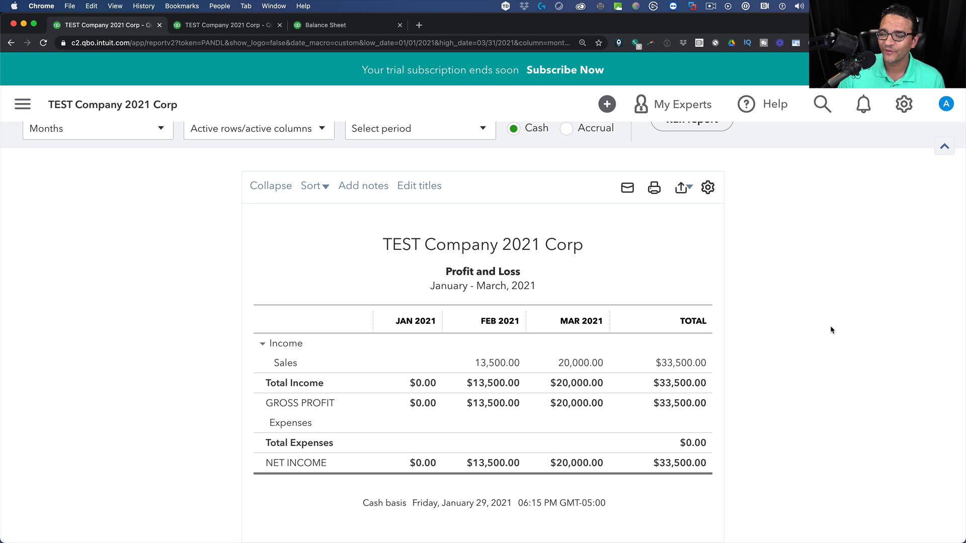
Refresh the Cash basis Profit and Loss report and review its January to March totals again.
{"action": "scroll", "coordinate": [831, 330], "scroll_direction": "up", "scroll_amount": 2}
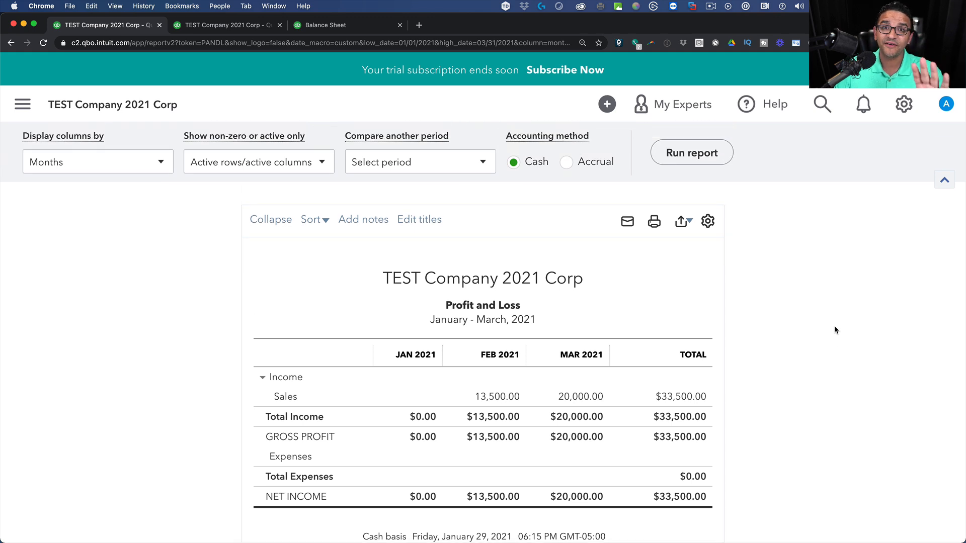
{"action": "scroll", "coordinate": [816, 315], "scroll_direction": "up", "scroll_amount": 2}
{"action": "scroll", "coordinate": [815, 315], "scroll_direction": "down", "scroll_amount": 2}
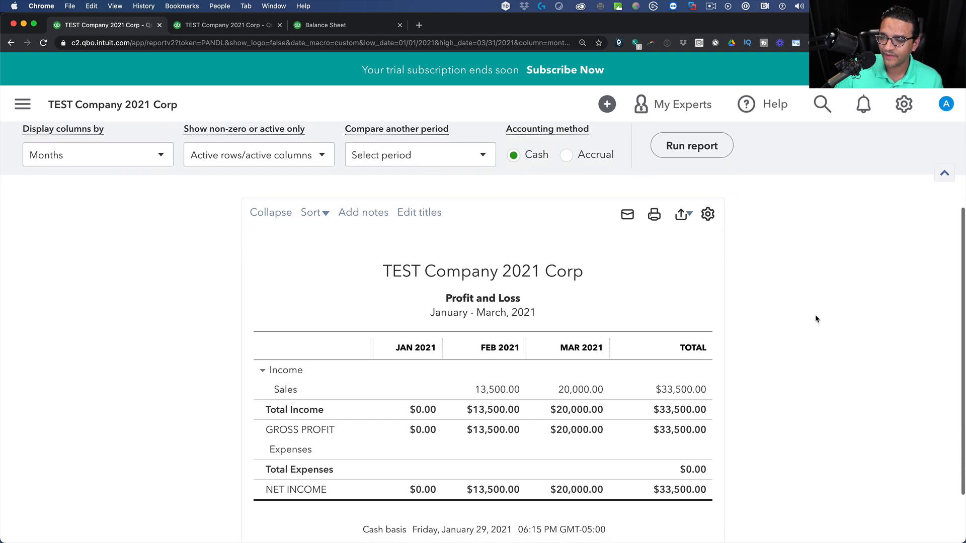
{"action": "left_click", "coordinate": [675, 149]}
{"action": "scroll", "coordinate": [780, 227], "scroll_direction": "down", "scroll_amount": 1}
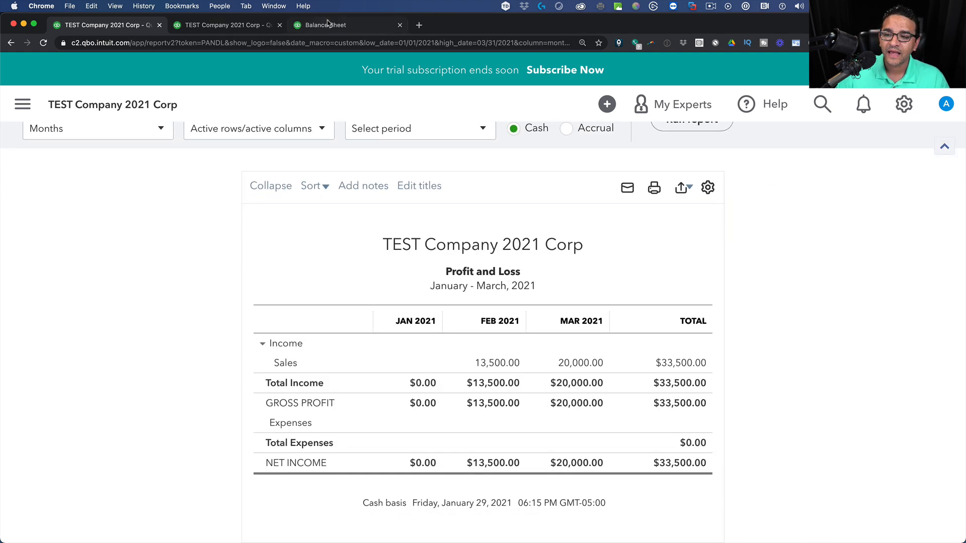
Start a new received payment for Customer A with the payment date 01/14/2021.
{"action": "left_click", "coordinate": [355, 26]}
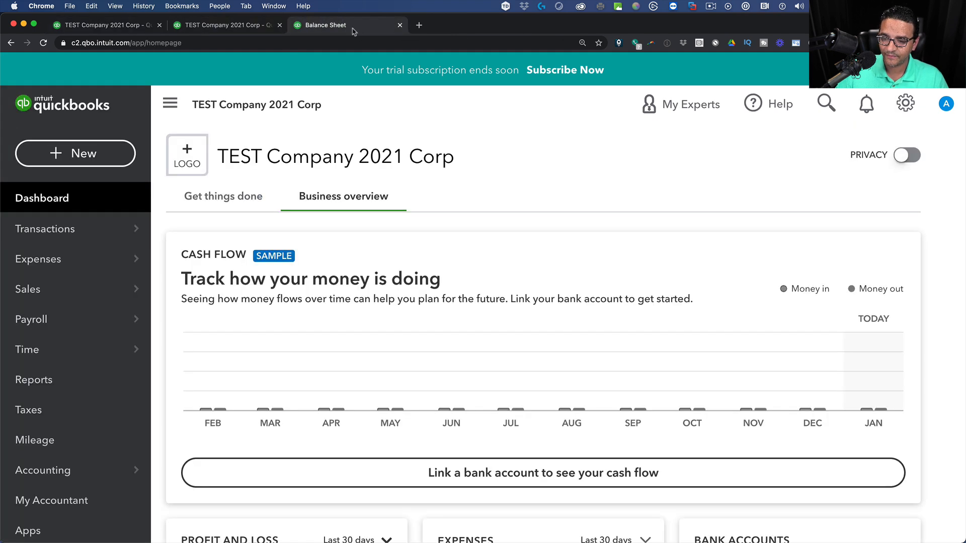
{"action": "left_click", "coordinate": [75, 153]}
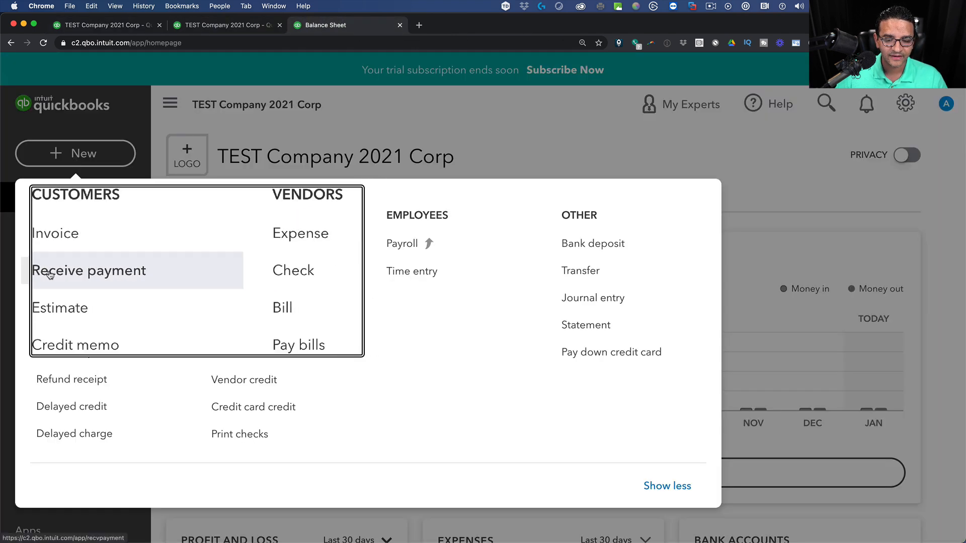
{"action": "left_click", "coordinate": [79, 271]}
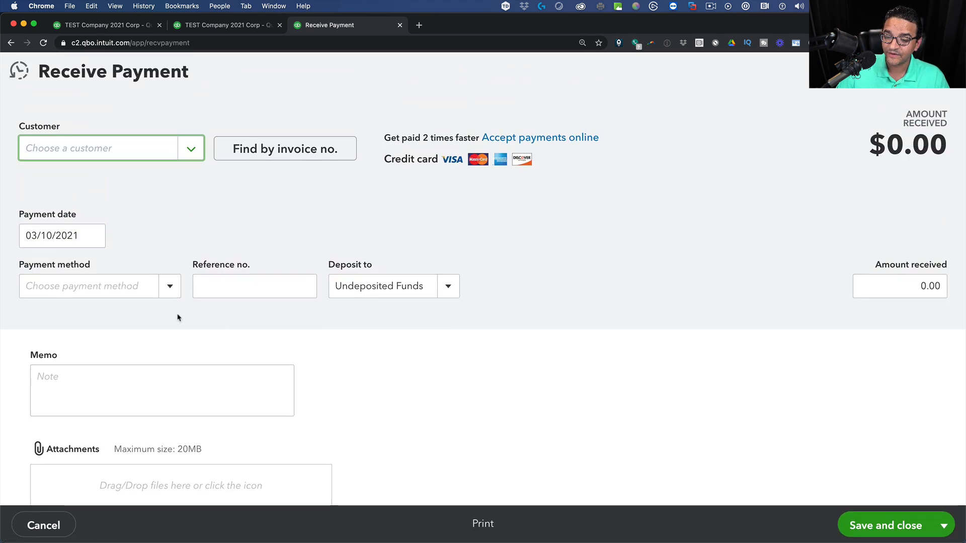
{"action": "left_click", "coordinate": [74, 241]}
{"action": "left_click", "coordinate": [34, 273]}
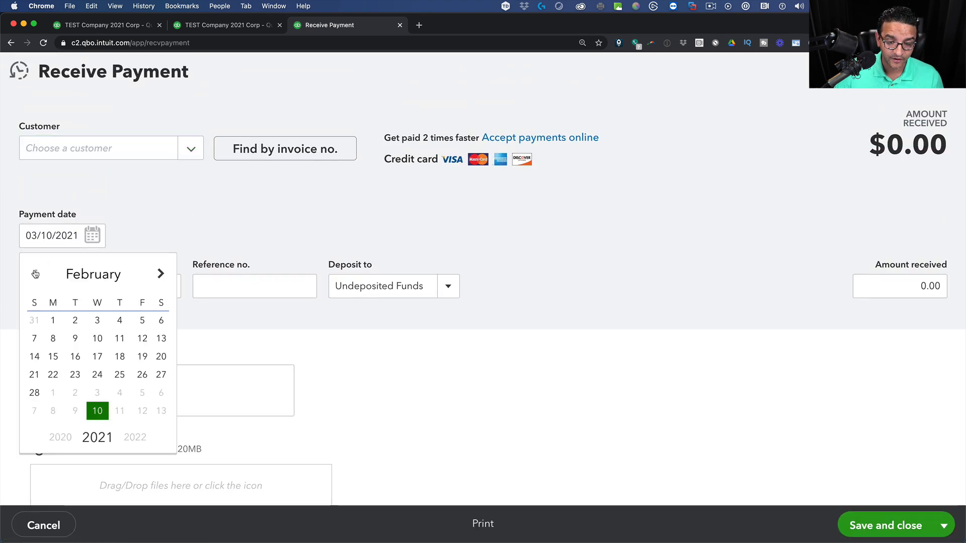
{"action": "left_click", "coordinate": [34, 273]}
{"action": "left_click", "coordinate": [119, 356]}
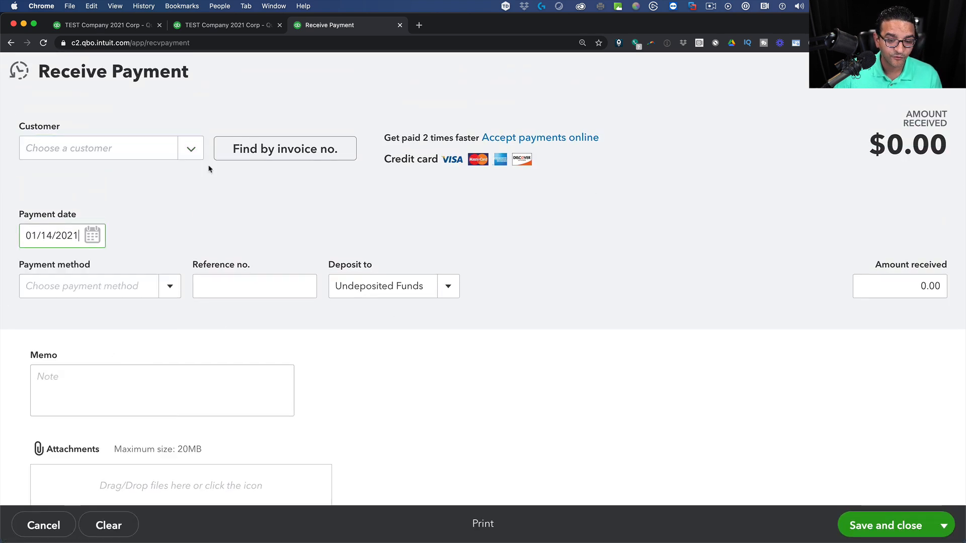
{"action": "left_click", "coordinate": [191, 152]}
{"action": "left_click", "coordinate": [99, 211]}
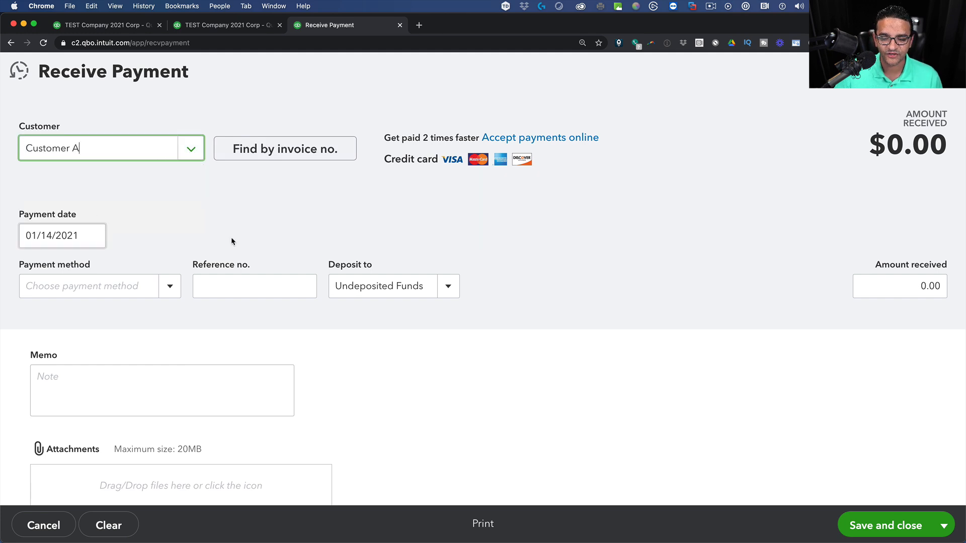
Select Invoice # 1003 and set the amount received to a partial payment of 2,222.00.
{"action": "scroll", "coordinate": [499, 268], "scroll_direction": "down", "scroll_amount": 3}
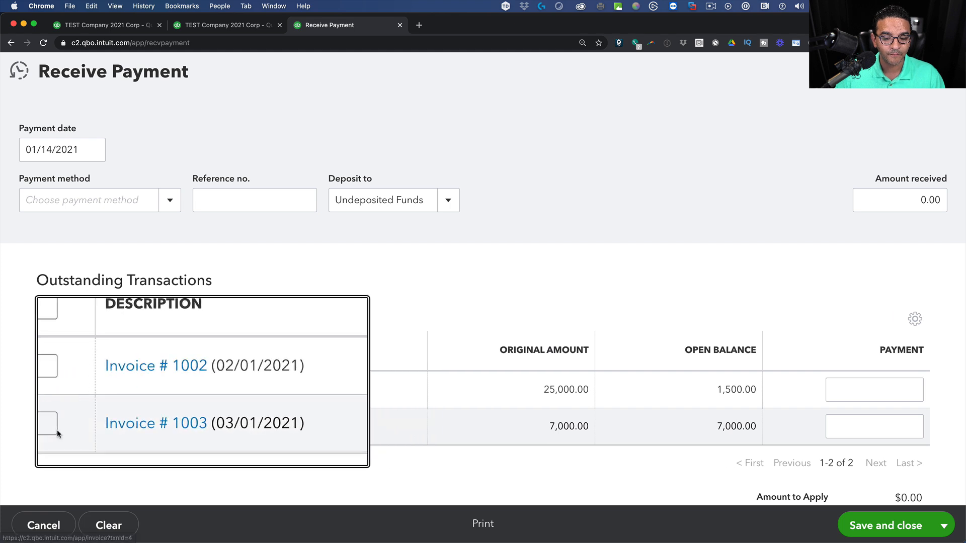
{"action": "left_click", "coordinate": [50, 427]}
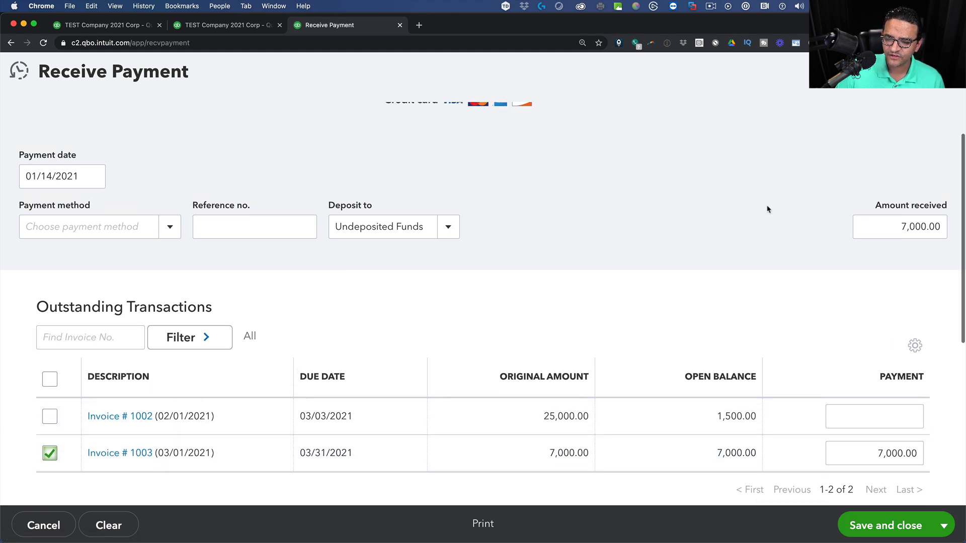
{"action": "left_click_drag", "start_coordinate": [888, 225], "coordinate": [963, 227]}
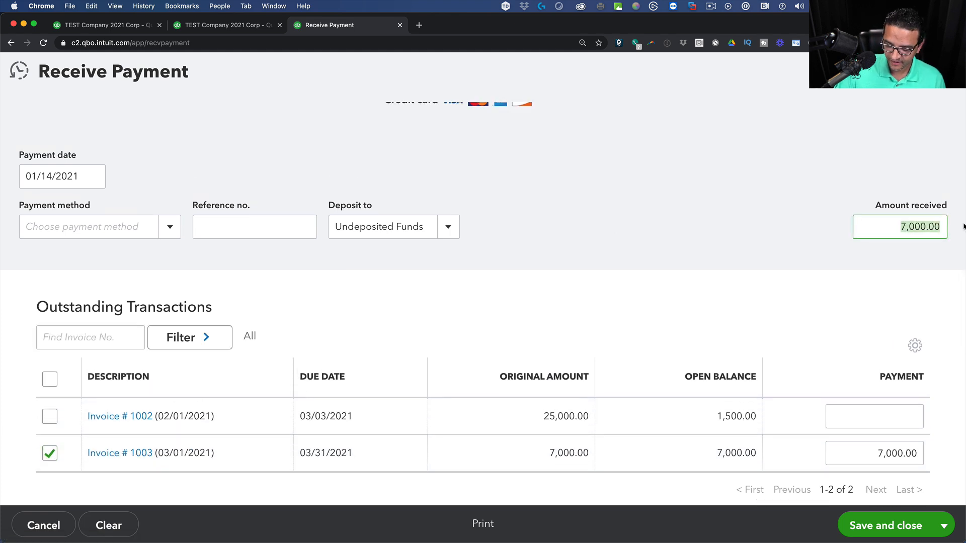
{"action": "type", "text": "22222"}
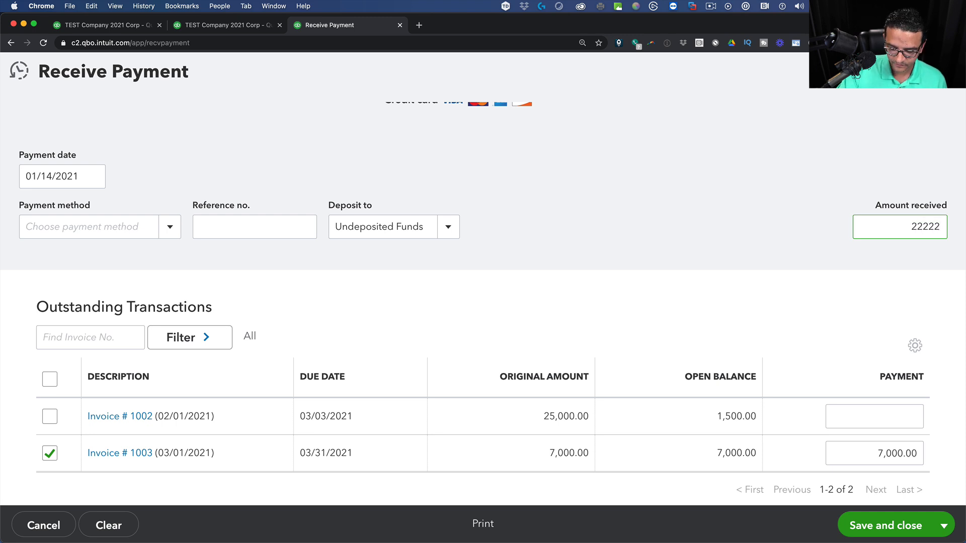
{"action": "left_click", "coordinate": [865, 443]}
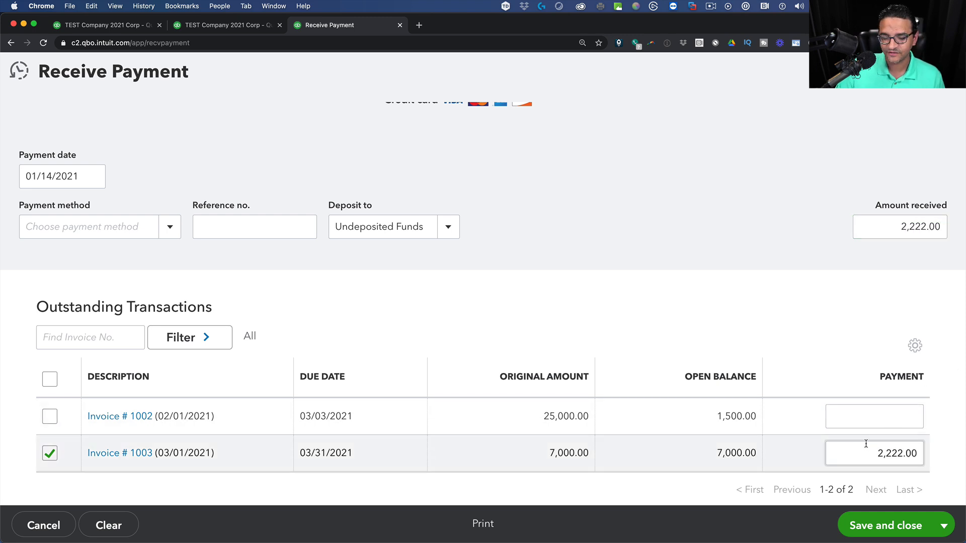
Check the payment date and the amount applied to the invoice, and save and close the payment.
{"action": "scroll", "coordinate": [539, 302], "scroll_direction": "up", "scroll_amount": 2}
{"action": "left_click", "coordinate": [35, 216]}
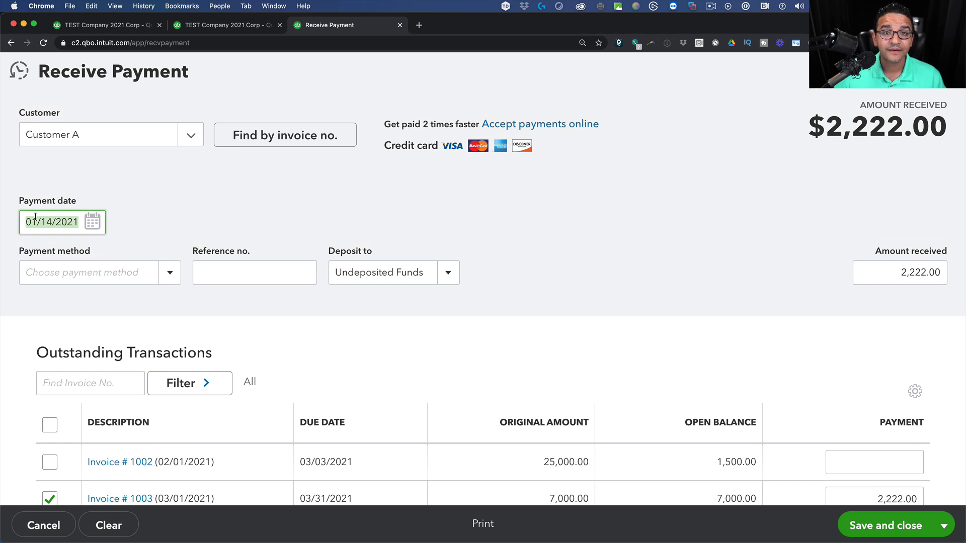
{"action": "scroll", "coordinate": [96, 409], "scroll_direction": "down", "scroll_amount": 5}
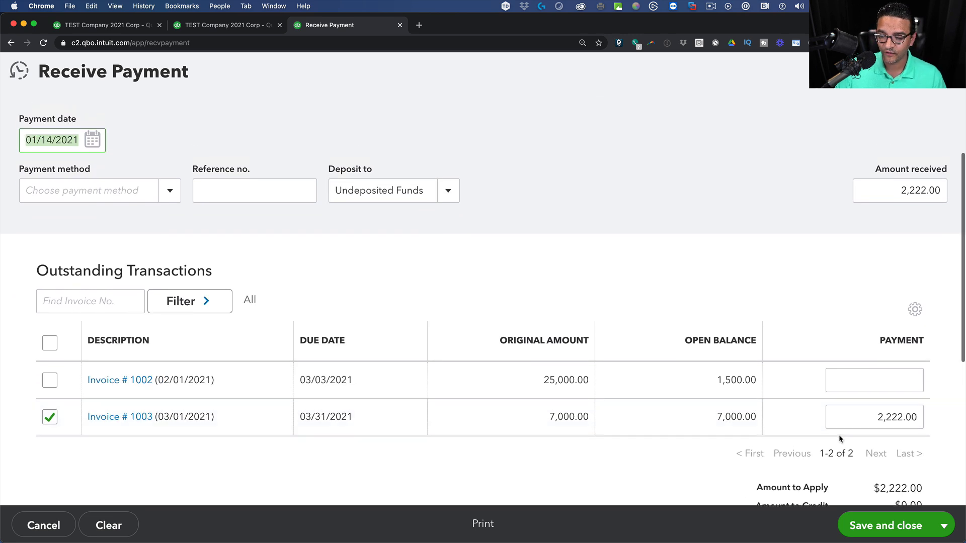
{"action": "left_click", "coordinate": [874, 531]}
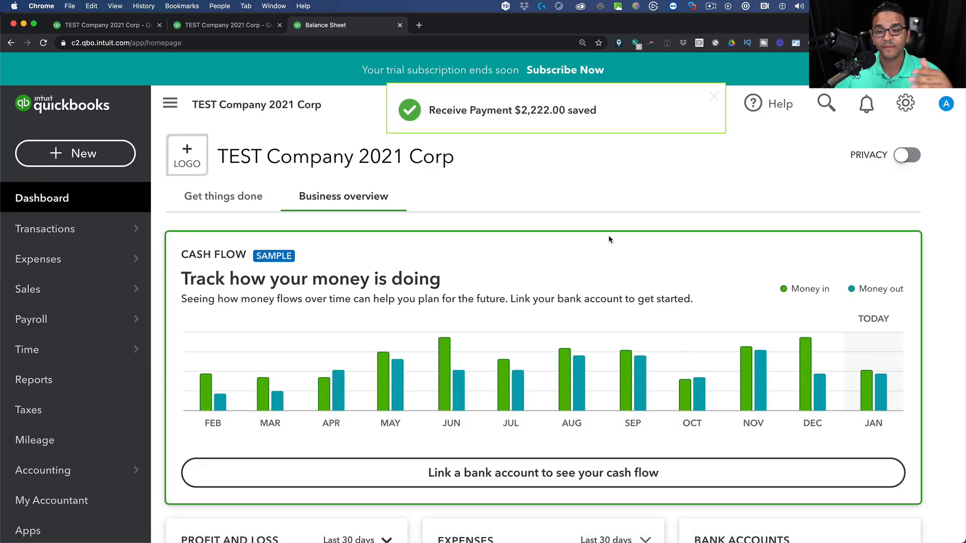
Rerun the Cash basis Profit and Loss report and widen the account name column to show the full income account names.
{"action": "left_click", "coordinate": [222, 26]}
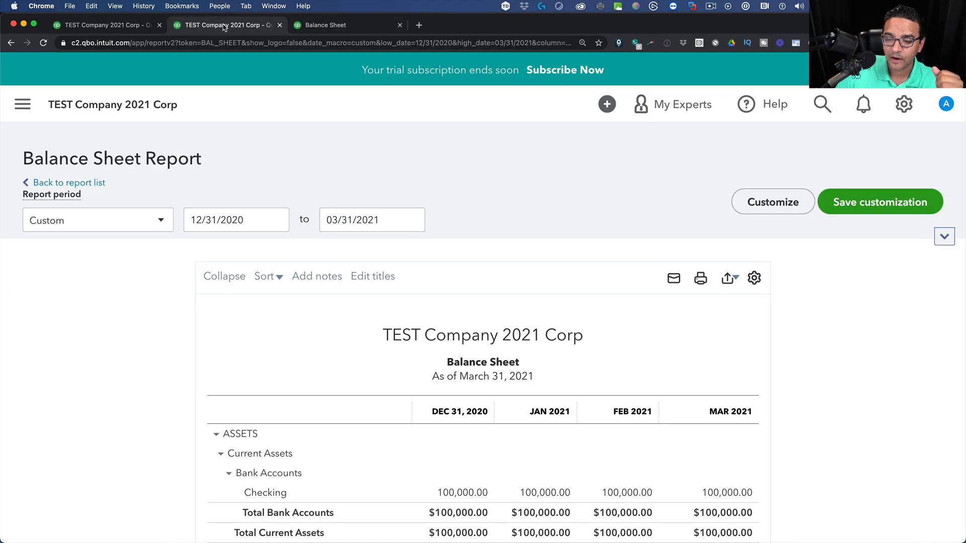
{"action": "left_click", "coordinate": [118, 26]}
{"action": "scroll", "coordinate": [690, 205], "scroll_direction": "up", "scroll_amount": 2}
{"action": "left_click", "coordinate": [697, 189]}
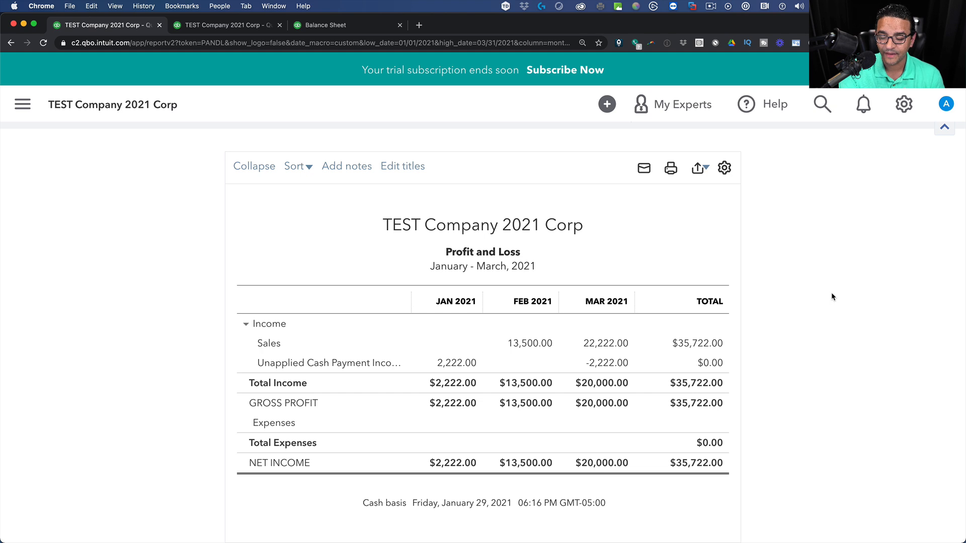
{"action": "scroll", "coordinate": [831, 296], "scroll_direction": "up", "scroll_amount": 3}
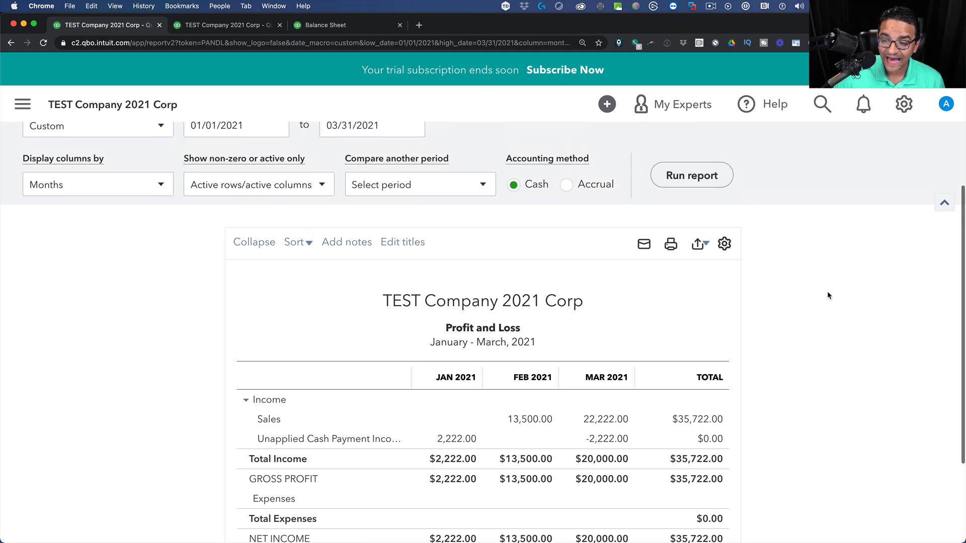
{"action": "scroll", "coordinate": [282, 424], "scroll_direction": "down", "scroll_amount": 1}
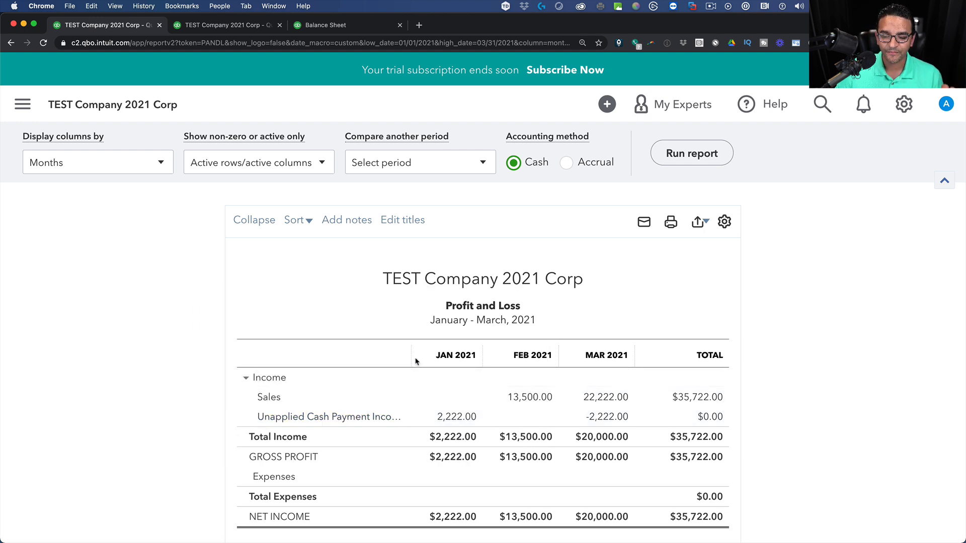
{"action": "left_click_drag", "start_coordinate": [410, 354], "coordinate": [430, 356]}
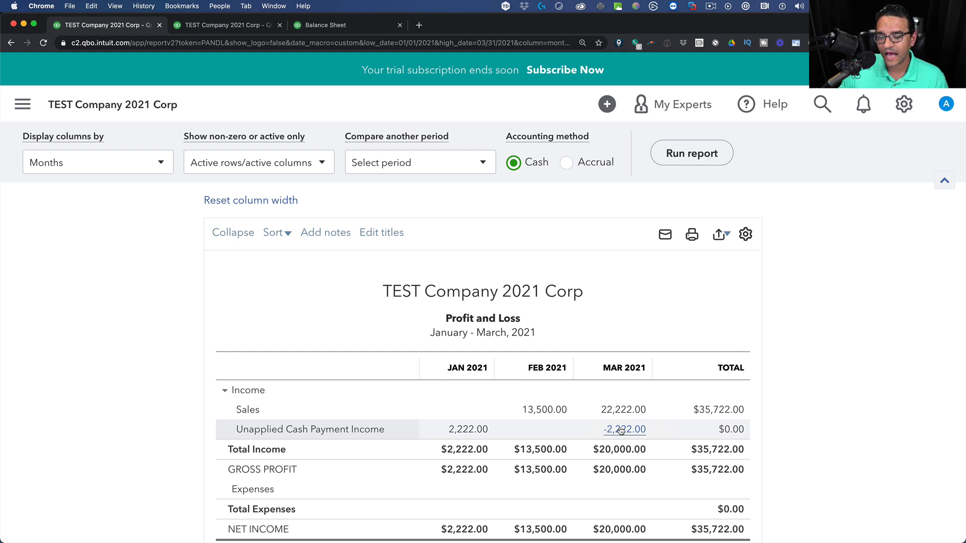
Rerun the Accrual basis Balance Sheet for 12/31/2020 to 03/31/2021 and examine the monthly Accounts Receivable balances.
{"action": "left_click", "coordinate": [323, 28]}
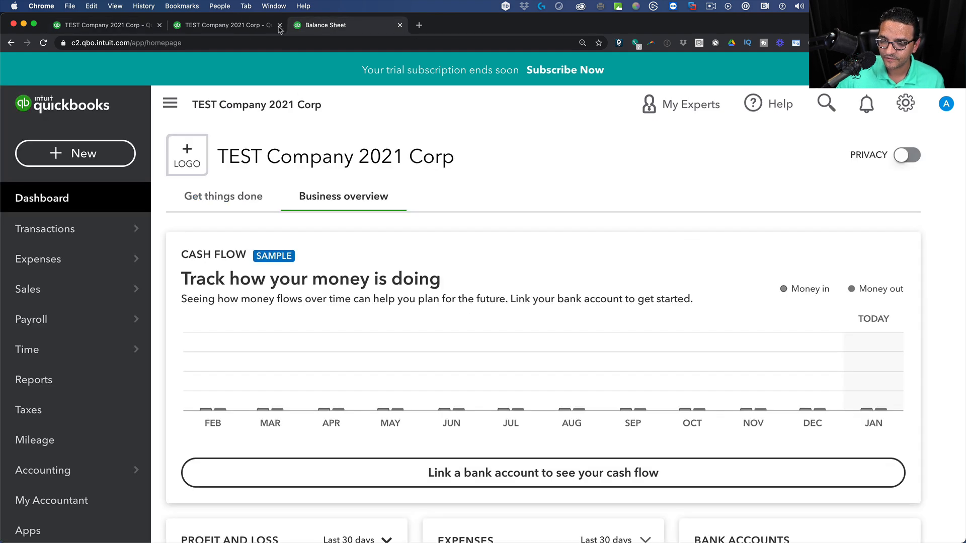
{"action": "left_click", "coordinate": [234, 27]}
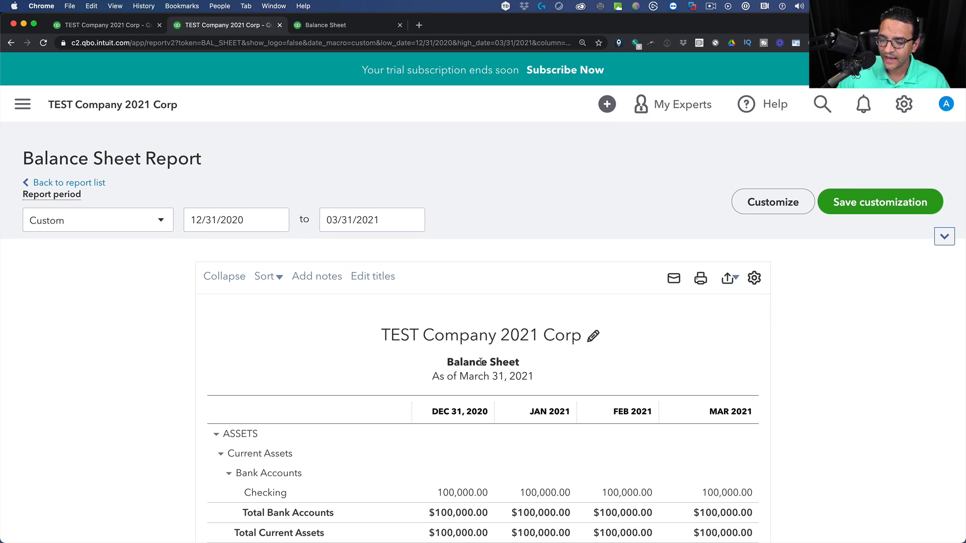
{"action": "left_click", "coordinate": [944, 236]}
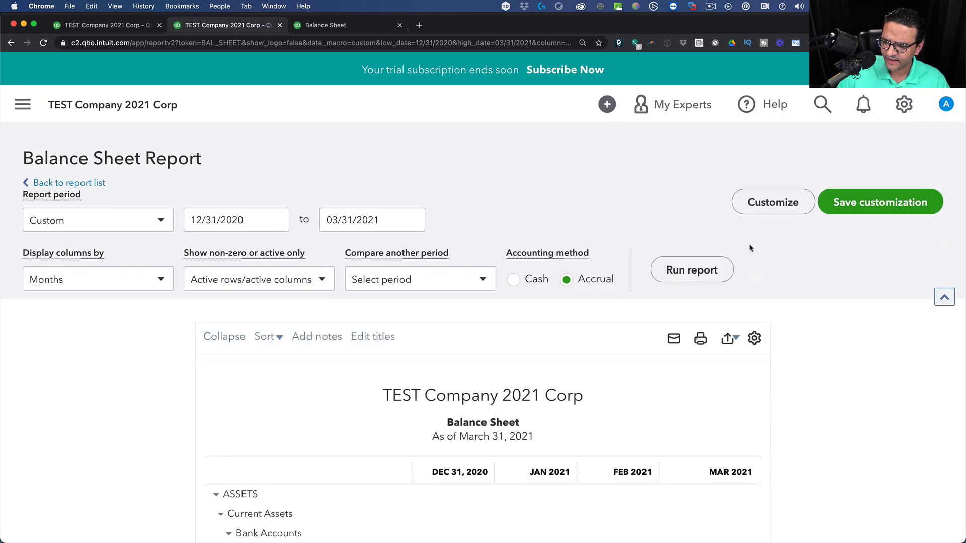
{"action": "left_click", "coordinate": [673, 270]}
{"action": "scroll", "coordinate": [882, 375], "scroll_direction": "down", "scroll_amount": 2}
{"action": "scroll", "coordinate": [880, 380], "scroll_direction": "down", "scroll_amount": 1}
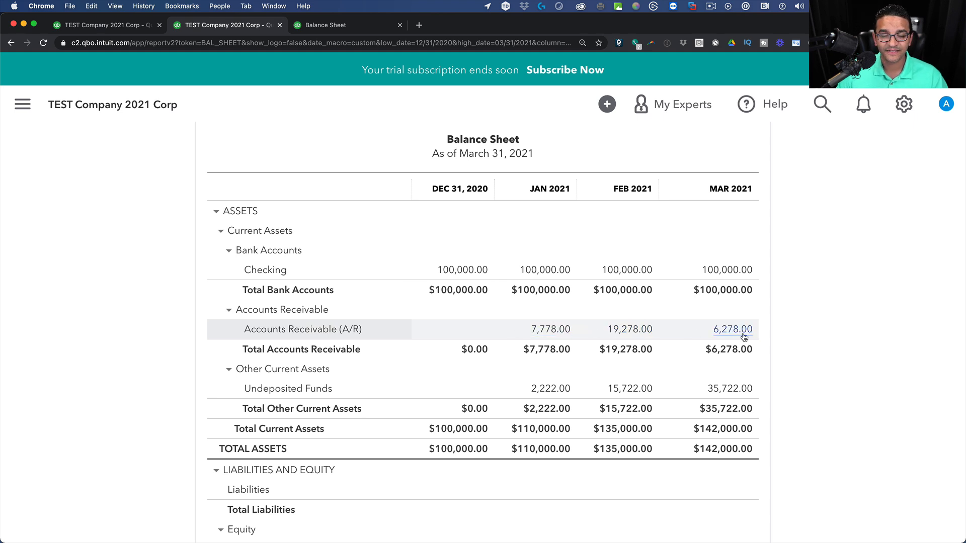
{"action": "scroll", "coordinate": [744, 337], "scroll_direction": "up", "scroll_amount": 4}
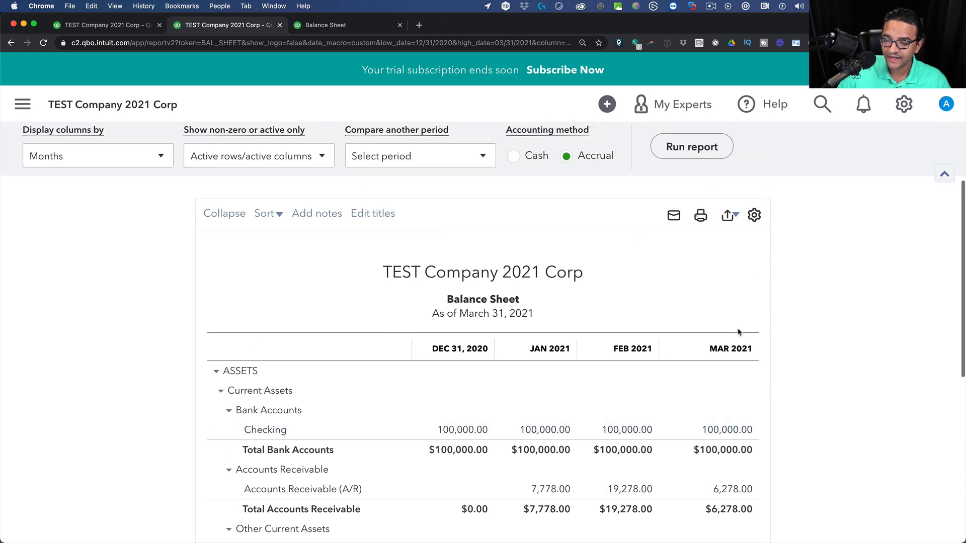
{"action": "scroll", "coordinate": [539, 428], "scroll_direction": "down", "scroll_amount": 2}
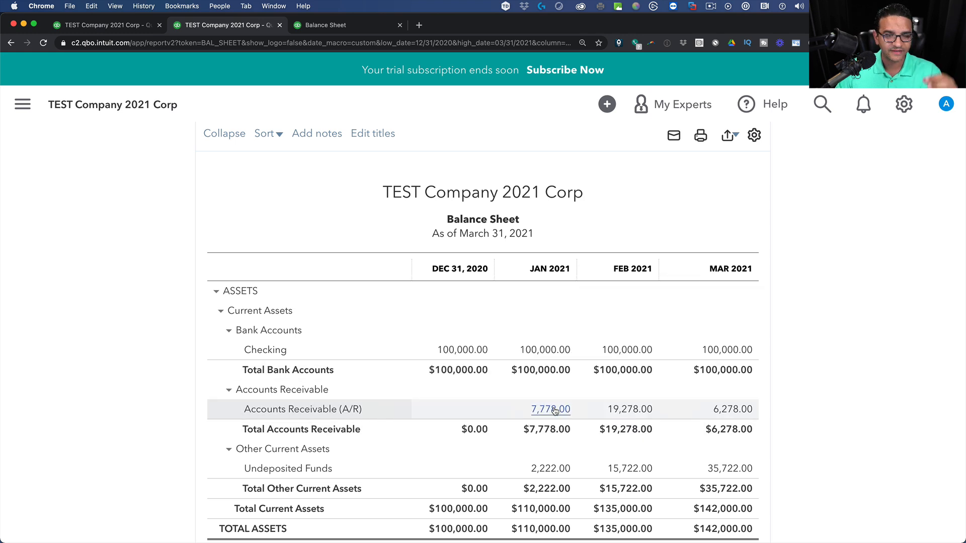
{"action": "scroll", "coordinate": [555, 411], "scroll_direction": "up", "scroll_amount": 1}
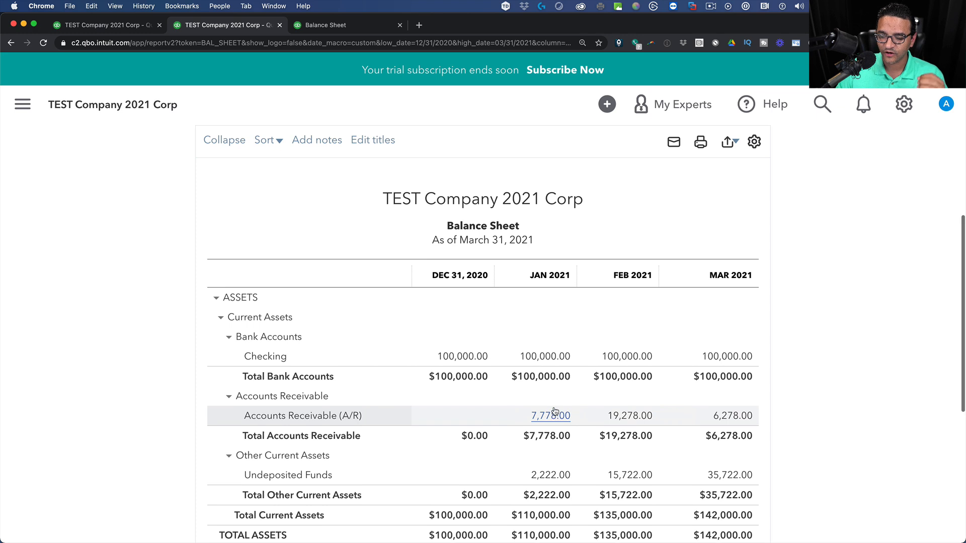
Open the transactions behind the January Accounts Receivable balance, review them, and return to the Balance Sheet.
{"action": "left_click", "coordinate": [552, 417]}
{"action": "scroll", "coordinate": [705, 322], "scroll_direction": "down", "scroll_amount": 3}
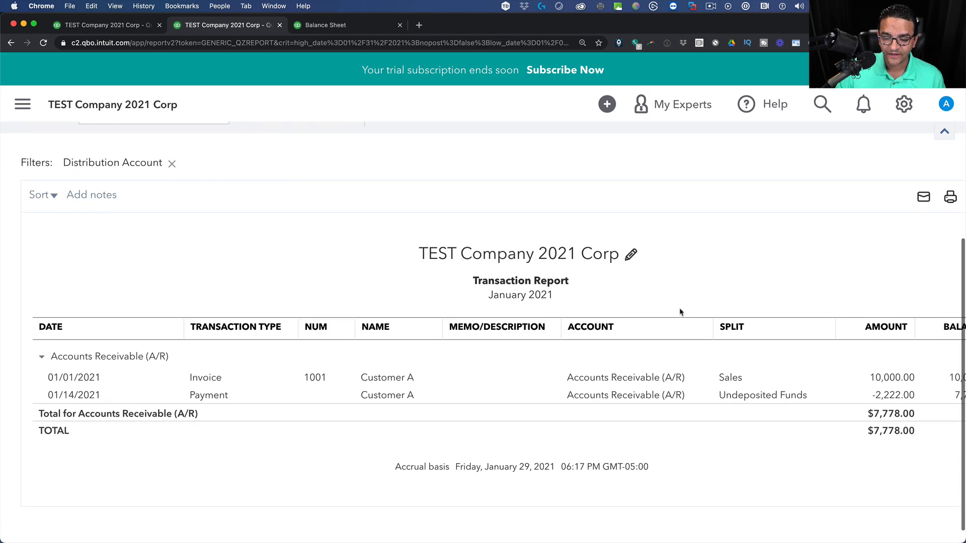
{"action": "scroll", "coordinate": [855, 374], "scroll_direction": "right", "scroll_amount": 2}
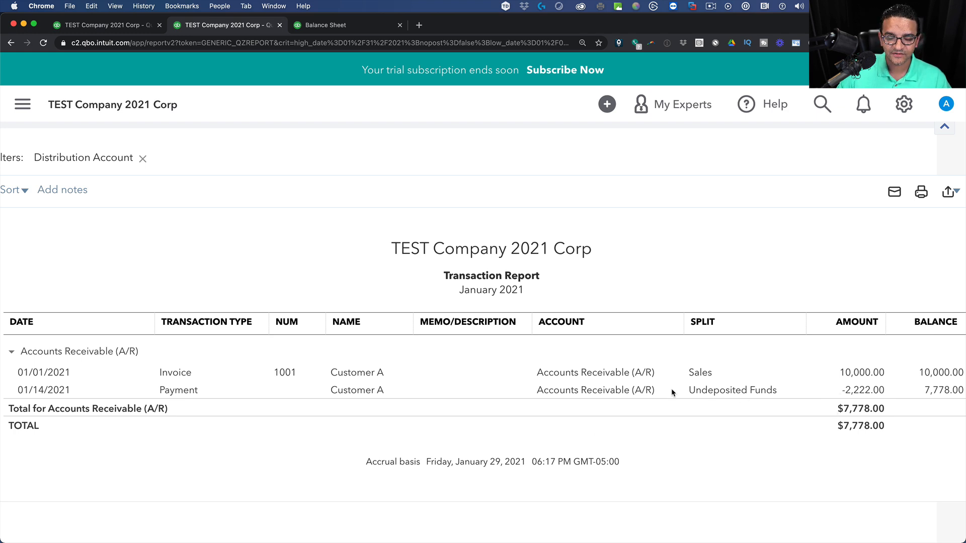
{"action": "scroll", "coordinate": [249, 236], "scroll_direction": "left", "scroll_amount": 2}
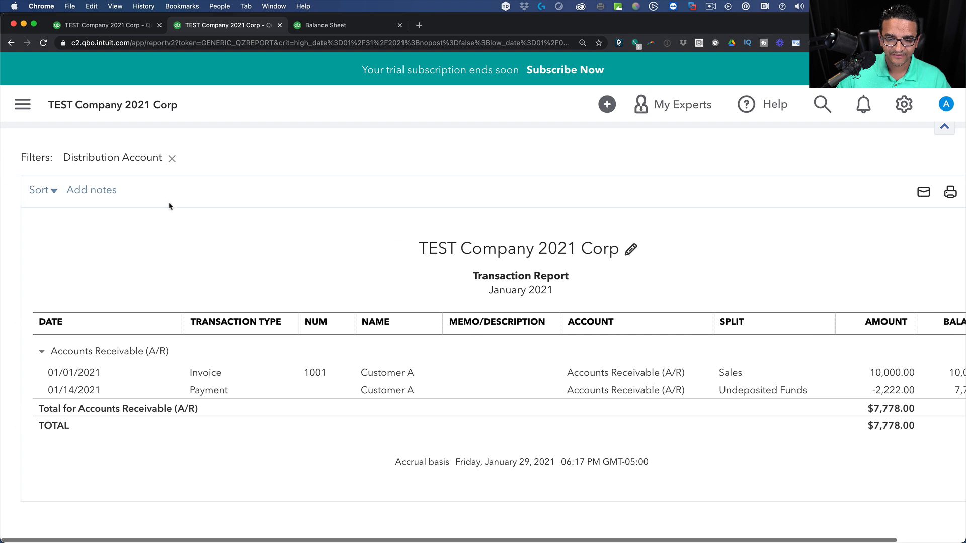
{"action": "left_click", "coordinate": [8, 44]}
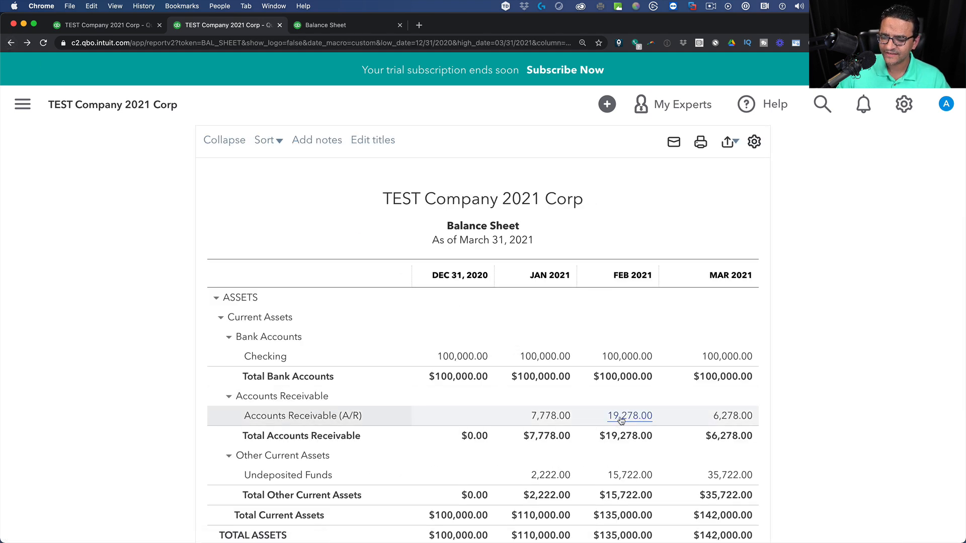
Open the transactions behind the February Accounts Receivable balance, review them, and return to the Balance Sheet.
{"action": "left_click", "coordinate": [629, 421]}
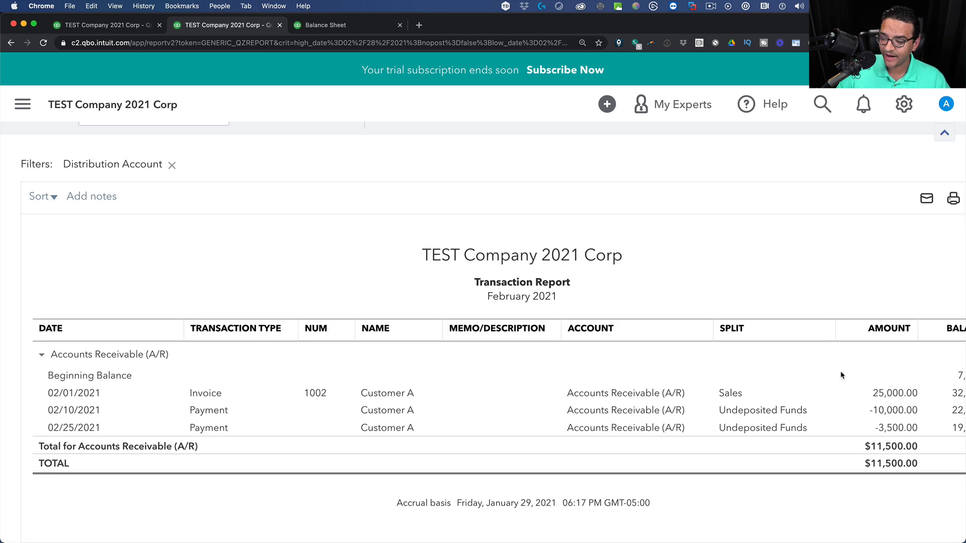
{"action": "scroll", "coordinate": [840, 375], "scroll_direction": "down", "scroll_amount": 1}
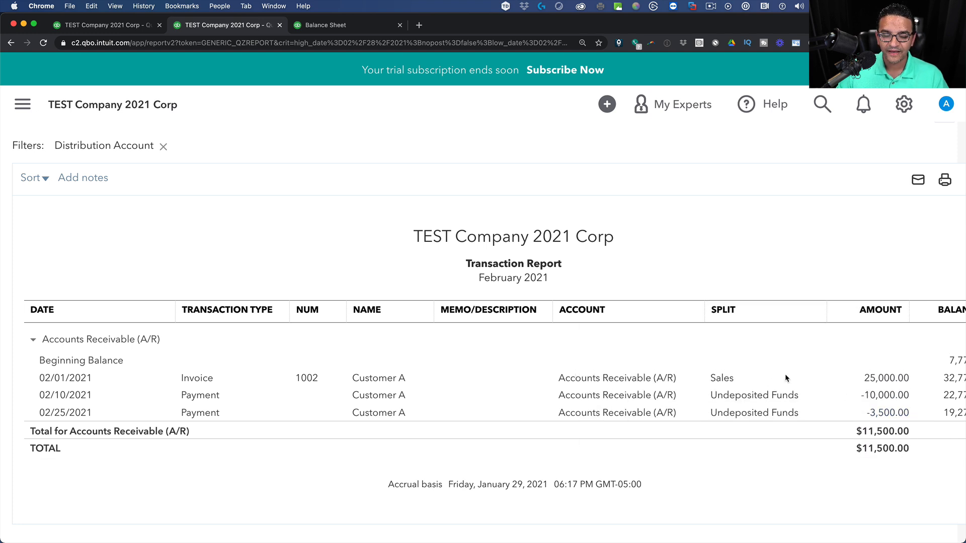
{"action": "scroll", "coordinate": [318, 254], "scroll_direction": "up", "scroll_amount": 4}
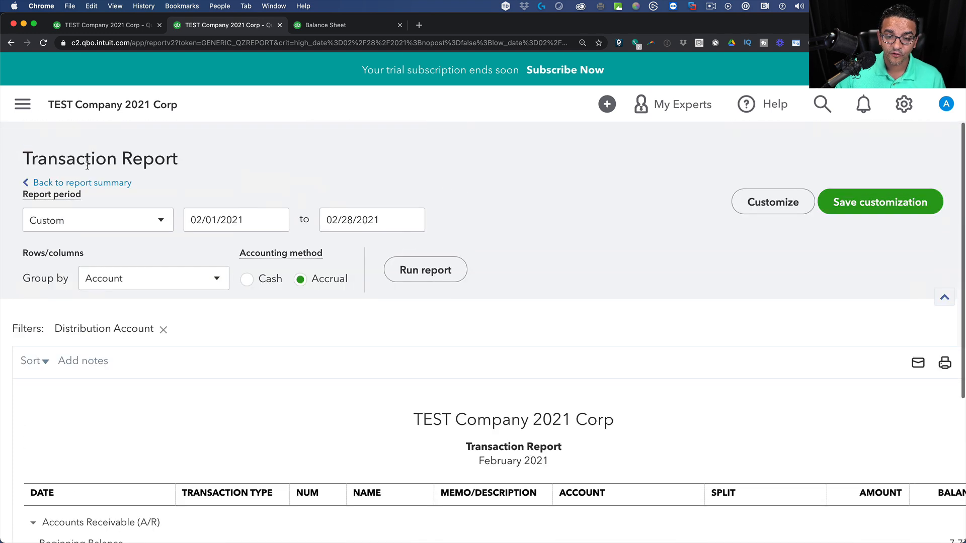
{"action": "left_click", "coordinate": [55, 183]}
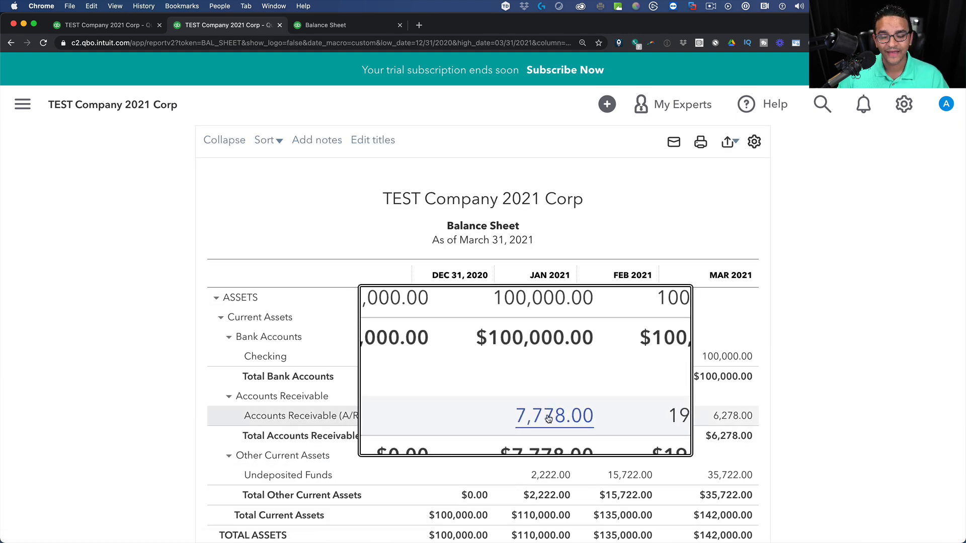
Open the transactions behind the March Accounts Receivable balance and rerun that report with 01/01/2020 as the start date.
{"action": "left_click", "coordinate": [743, 420]}
{"action": "scroll", "coordinate": [523, 298], "scroll_direction": "down", "scroll_amount": 3}
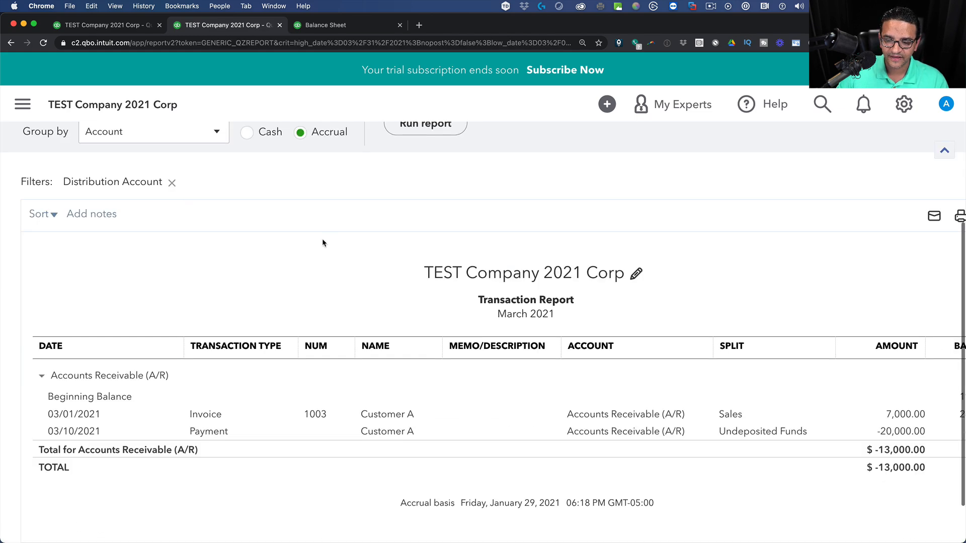
{"action": "scroll", "coordinate": [322, 239], "scroll_direction": "up", "scroll_amount": 3}
{"action": "left_click", "coordinate": [218, 219]}
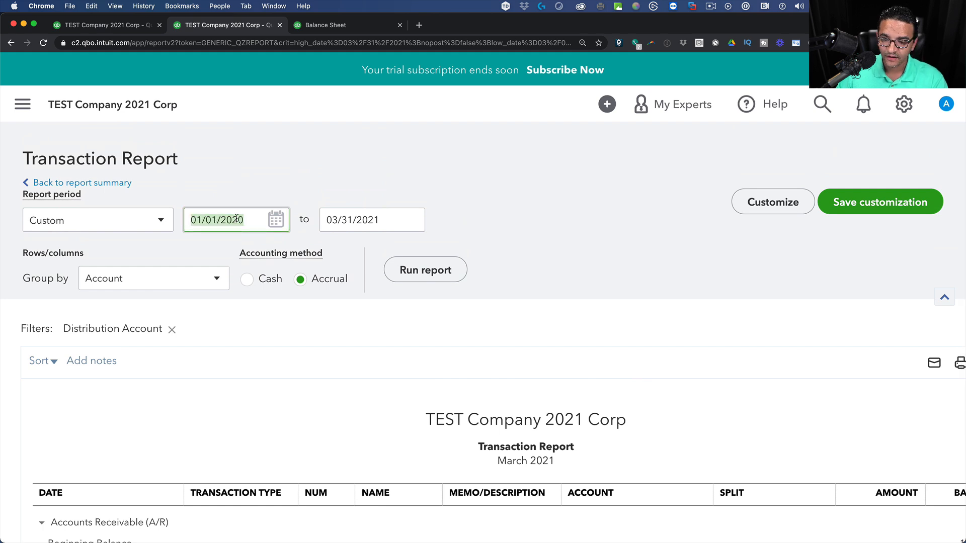
{"action": "type", "text": "y"}
{"action": "left_click", "coordinate": [425, 270]}
{"action": "scroll", "coordinate": [574, 296], "scroll_direction": "down", "scroll_amount": 2}
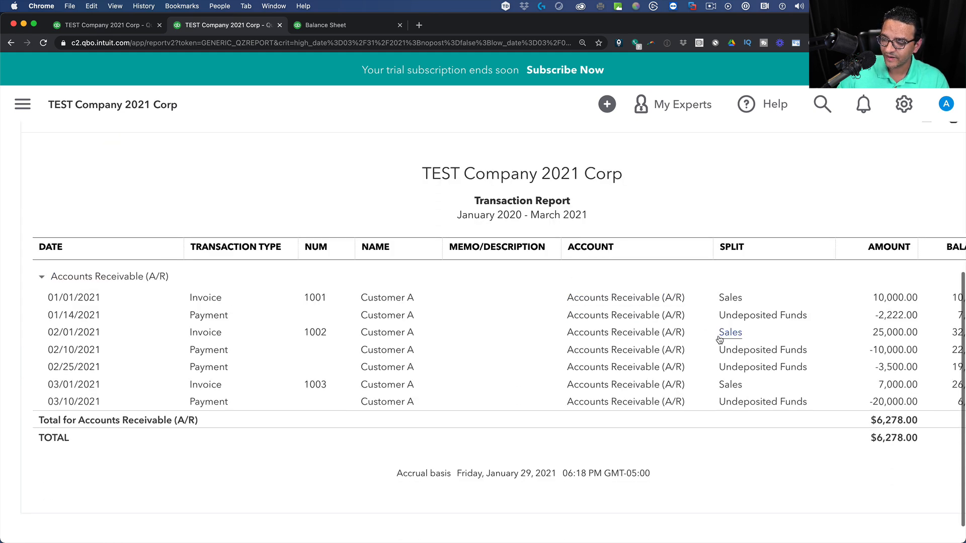
Review the Amount and Balance columns of the Accounts Receivable transactions and return to the Balance Sheet.
{"action": "scroll", "coordinate": [724, 443], "scroll_direction": "right", "scroll_amount": 3}
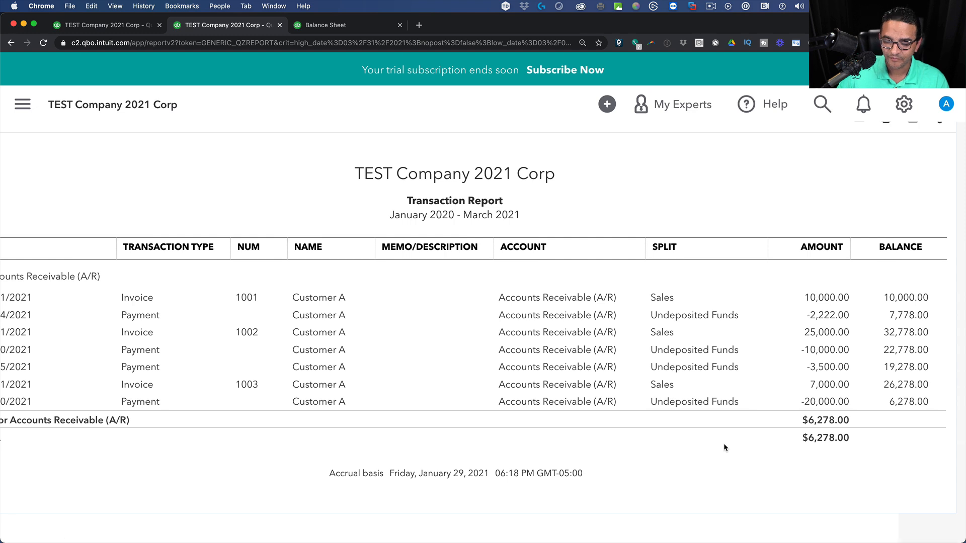
{"action": "scroll", "coordinate": [723, 443], "scroll_direction": "left", "scroll_amount": 2}
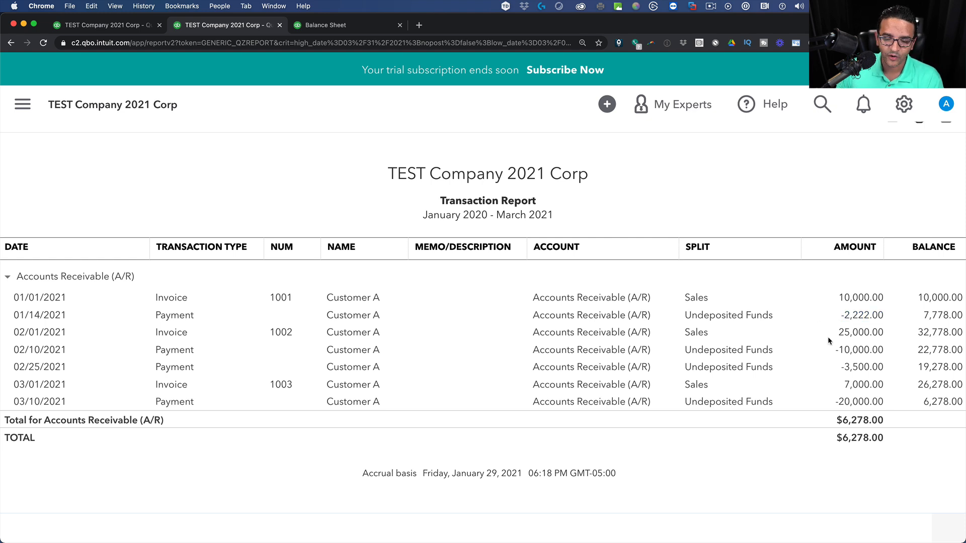
{"action": "scroll", "coordinate": [302, 306], "scroll_direction": "up", "scroll_amount": 5}
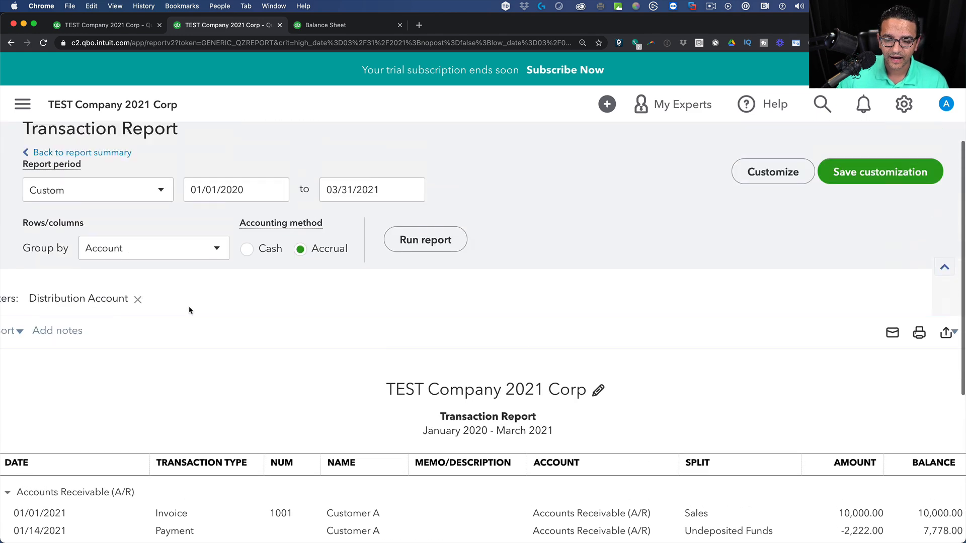
{"action": "left_click", "coordinate": [93, 183]}
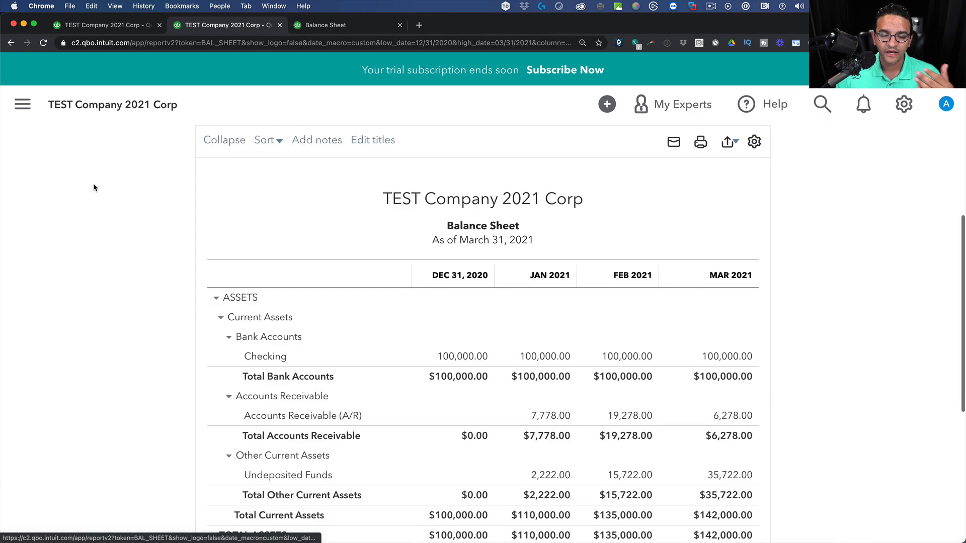
Check the income accounts on the Cash basis Profit and Loss report and return to the Balance Sheet.
{"action": "scroll", "coordinate": [279, 213], "scroll_direction": "down", "scroll_amount": 1}
{"action": "scroll", "coordinate": [280, 211], "scroll_direction": "up", "scroll_amount": 1}
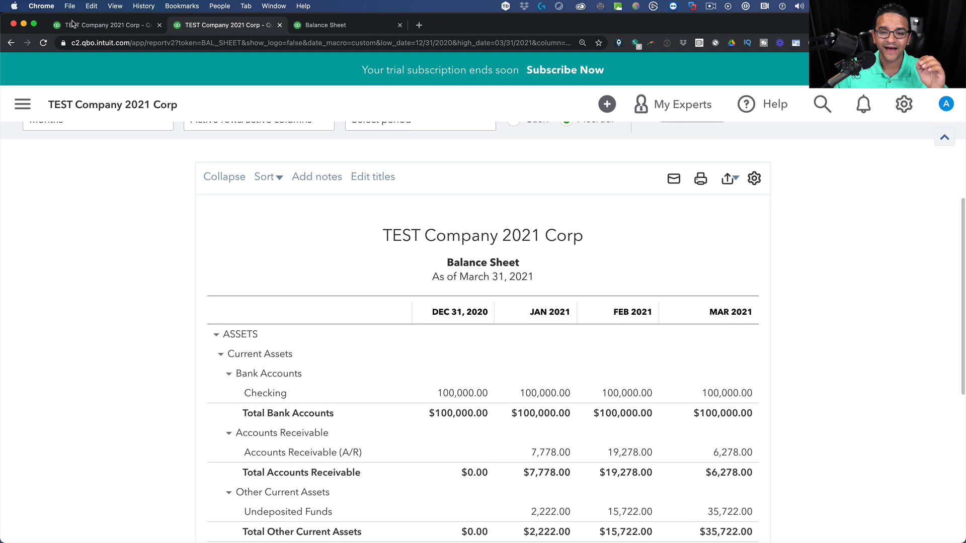
{"action": "left_click", "coordinate": [103, 24]}
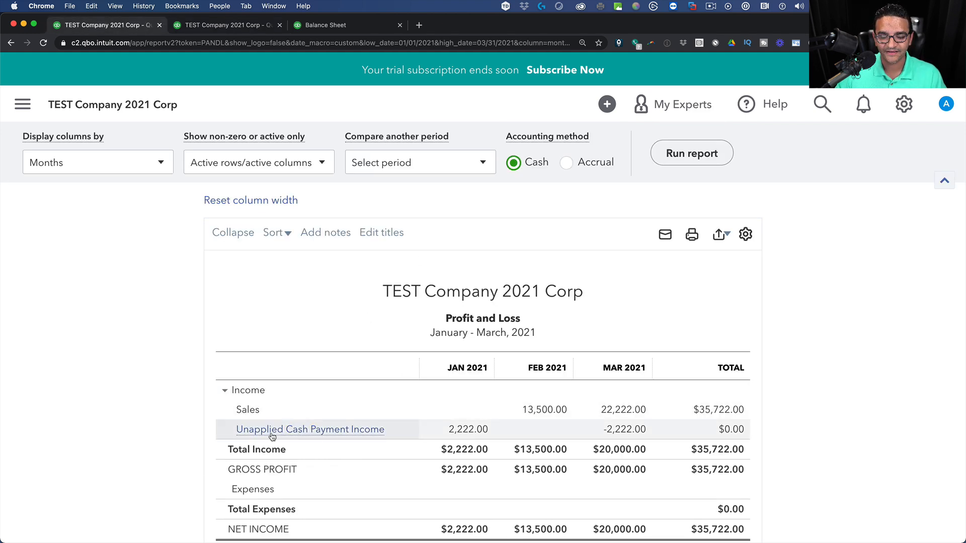
{"action": "left_click", "coordinate": [209, 30]}
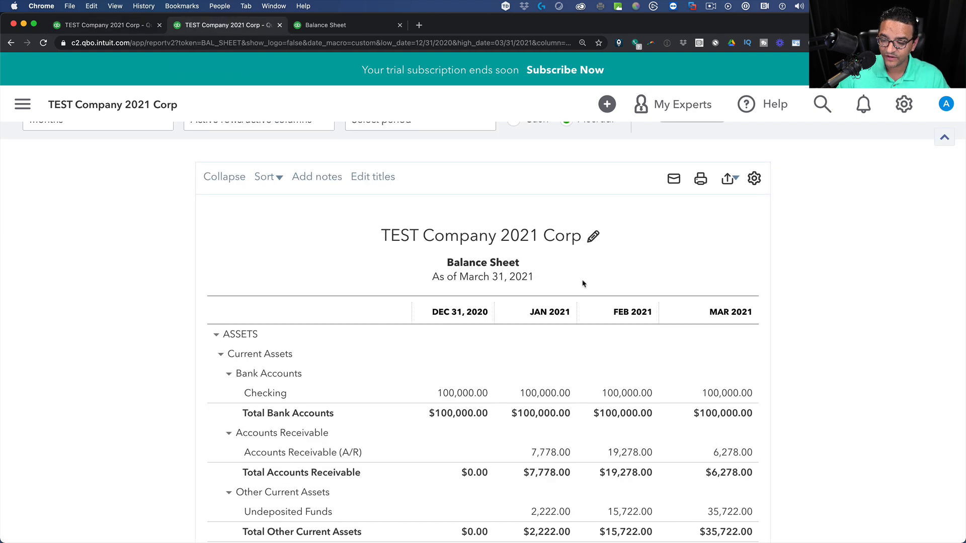
Rerun the Balance Sheet on Cash basis and examine its monthly current assets.
{"action": "scroll", "coordinate": [593, 280], "scroll_direction": "up", "scroll_amount": 2}
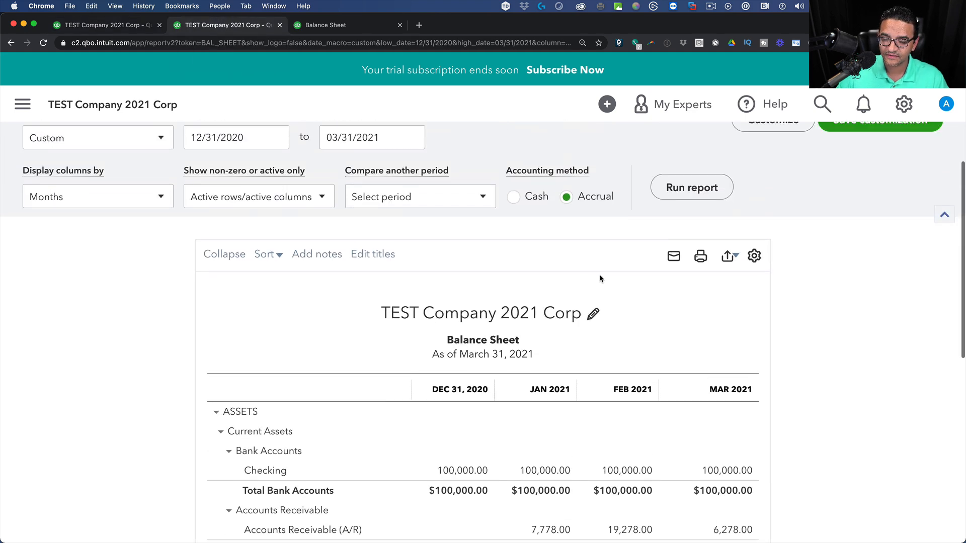
{"action": "left_click", "coordinate": [517, 196]}
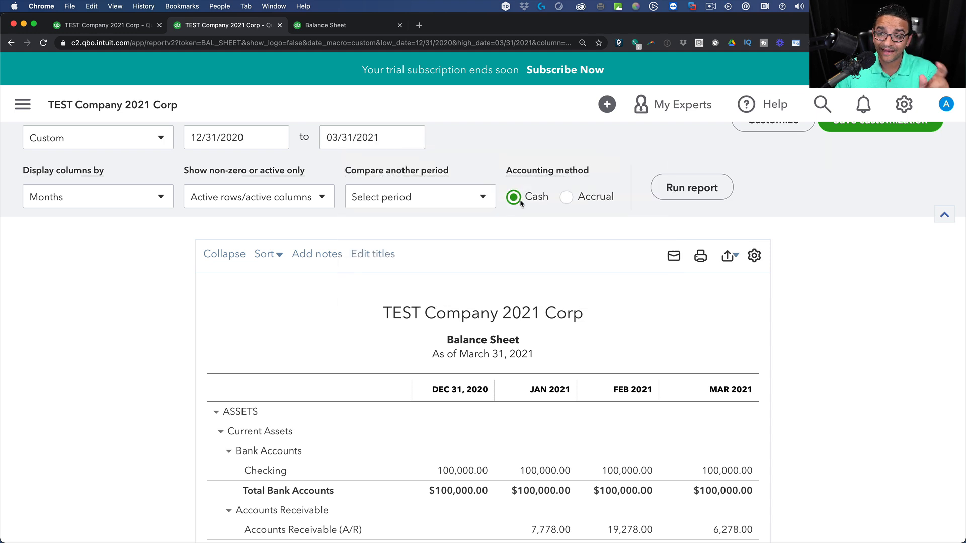
{"action": "left_click", "coordinate": [711, 191]}
{"action": "scroll", "coordinate": [825, 295], "scroll_direction": "down", "scroll_amount": 3}
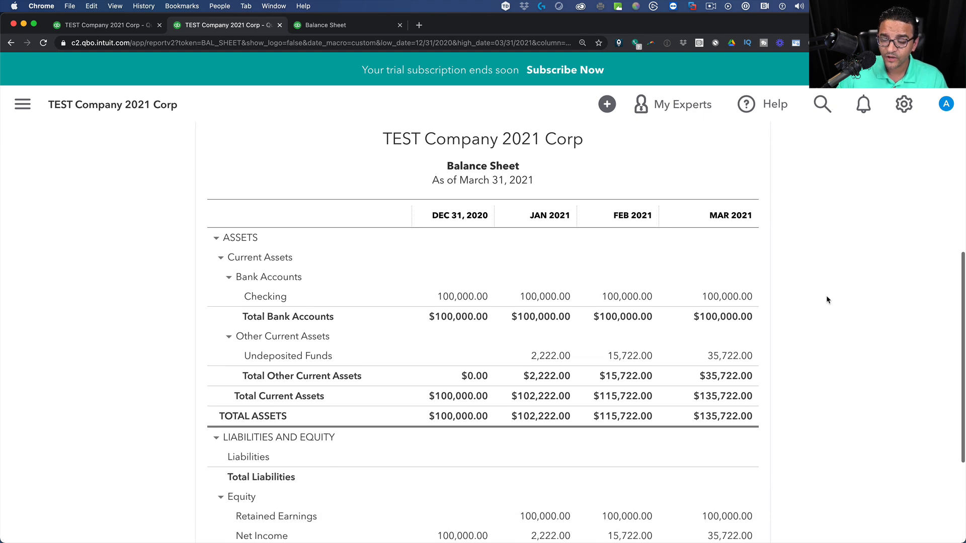
{"action": "scroll", "coordinate": [810, 297], "scroll_direction": "down", "scroll_amount": 1}
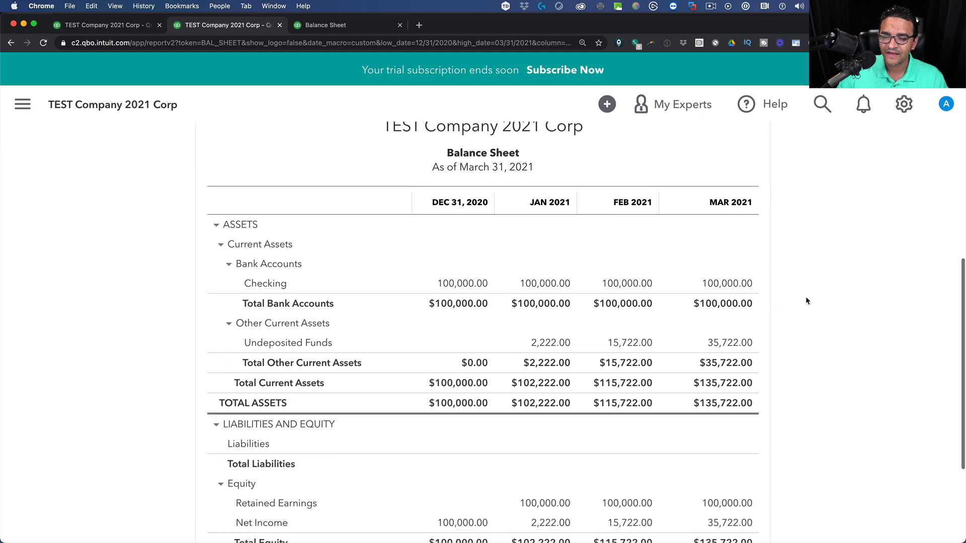
Open the transactions behind the January Undeposited Funds balance and return to the Balance Sheet.
{"action": "left_click", "coordinate": [552, 348]}
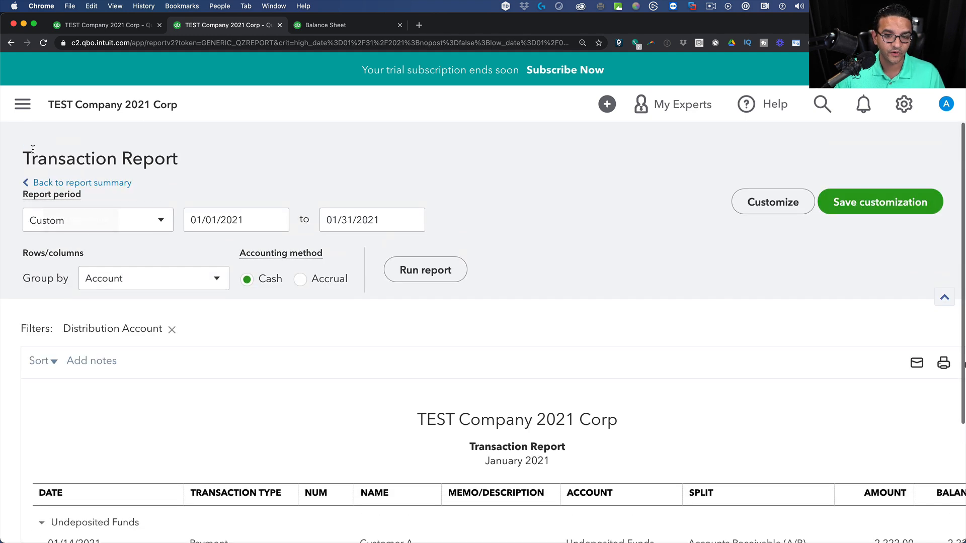
{"action": "left_click", "coordinate": [61, 182]}
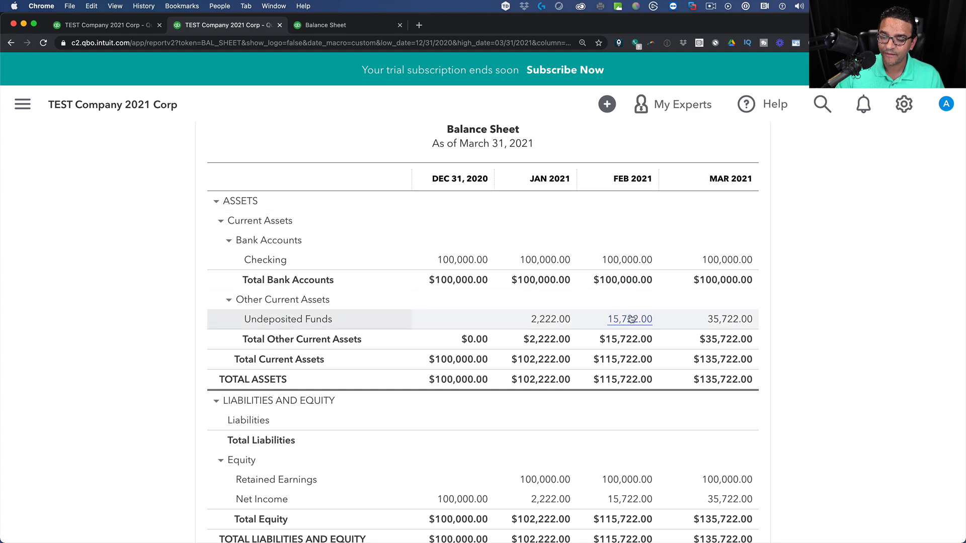
{"action": "scroll", "coordinate": [632, 319], "scroll_direction": "down", "scroll_amount": 3}
{"action": "scroll", "coordinate": [632, 317], "scroll_direction": "up", "scroll_amount": 3}
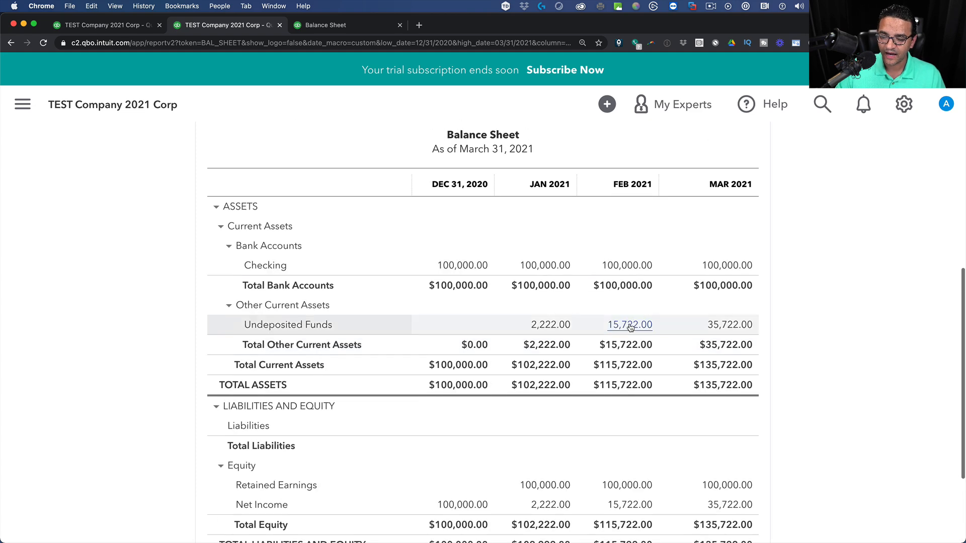
Open the transactions behind the February Undeposited Funds balance, review them, and return to the Balance Sheet.
{"action": "left_click", "coordinate": [630, 325]}
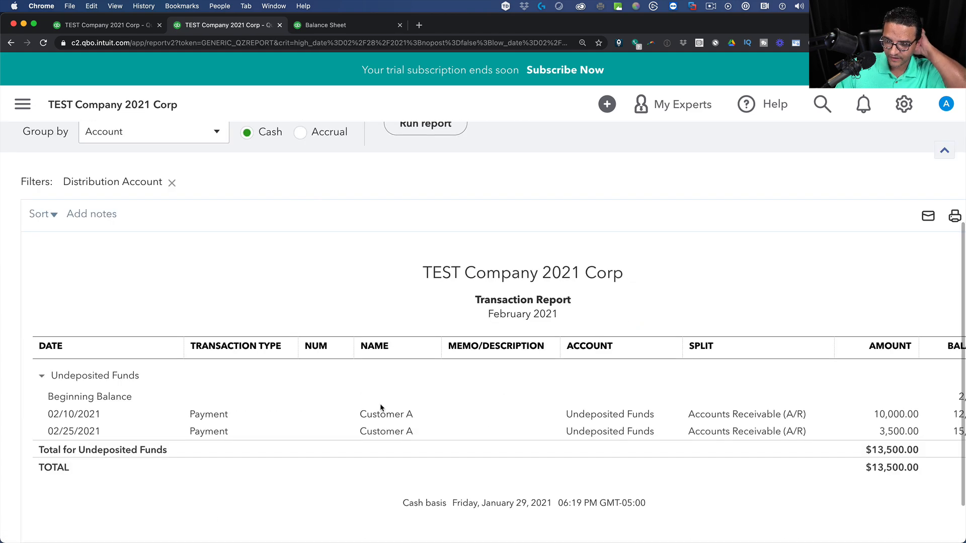
{"action": "scroll", "coordinate": [80, 167], "scroll_direction": "up", "scroll_amount": 5}
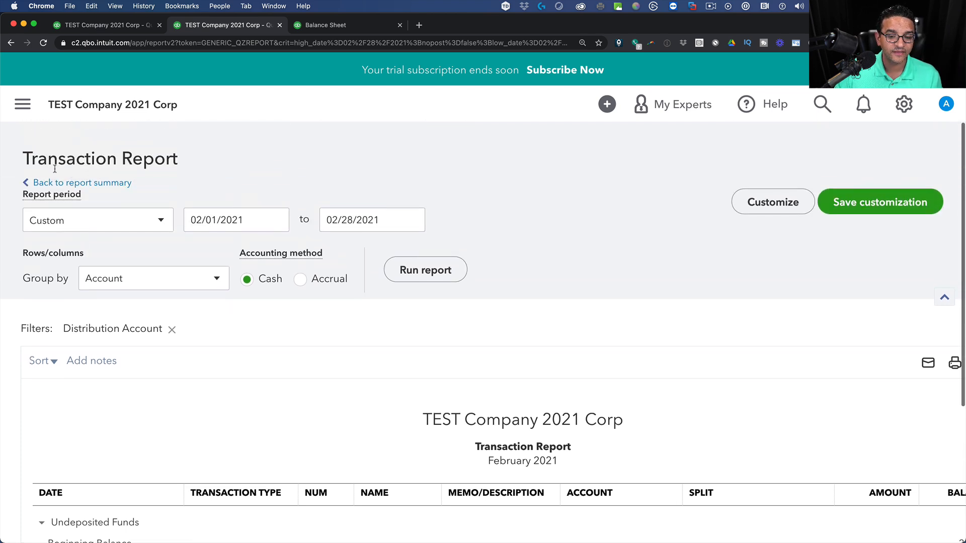
{"action": "left_click", "coordinate": [55, 182]}
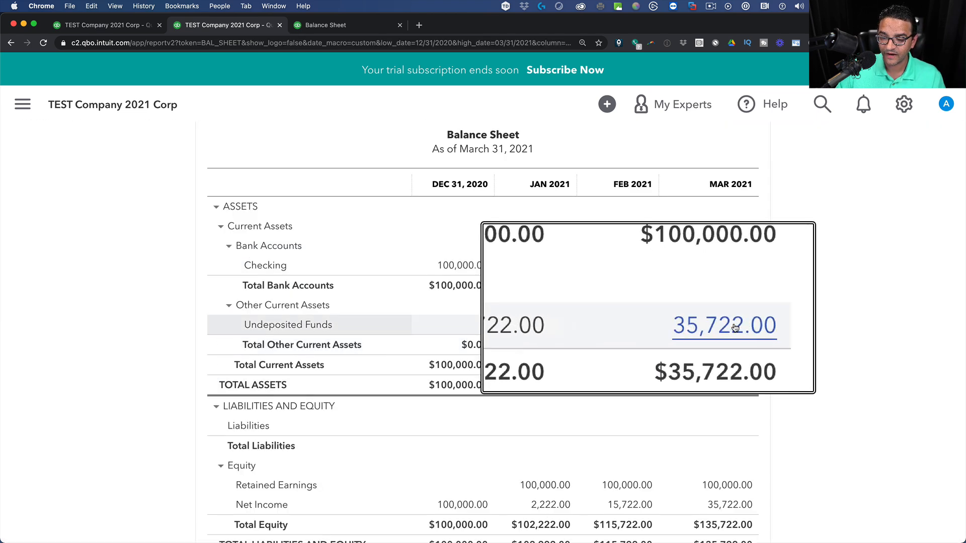
Examine the monthly assets, liabilities, equity and net income on the Cash basis Balance Sheet.
{"action": "scroll", "coordinate": [575, 339], "scroll_direction": "up", "scroll_amount": 1}
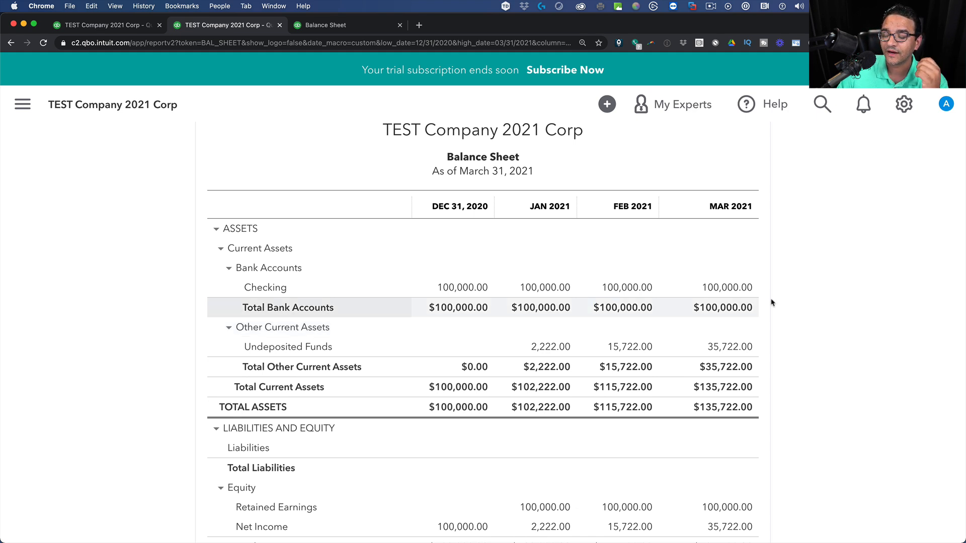
{"action": "scroll", "coordinate": [768, 305], "scroll_direction": "up", "scroll_amount": 3}
{"action": "scroll", "coordinate": [768, 304], "scroll_direction": "up", "scroll_amount": 5}
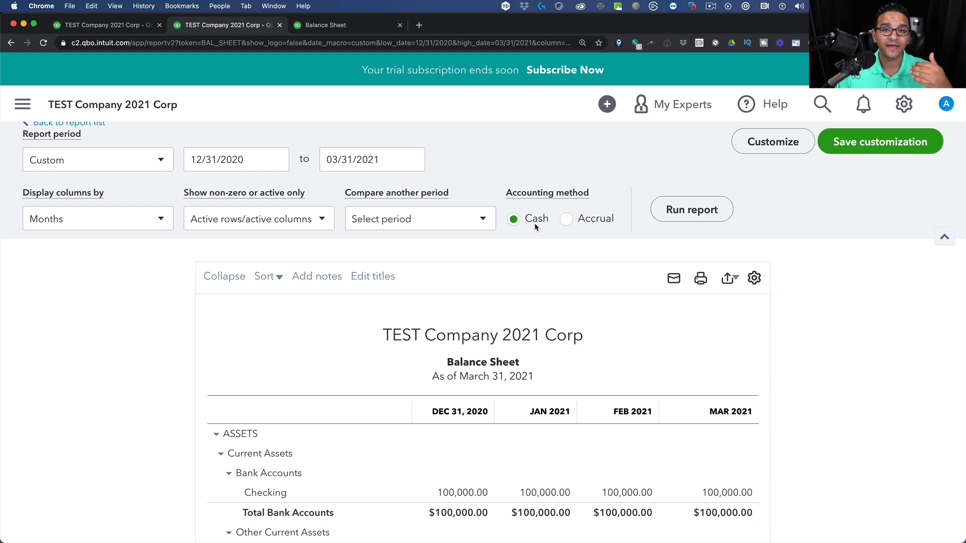
{"action": "scroll", "coordinate": [550, 288], "scroll_direction": "down", "scroll_amount": 9}
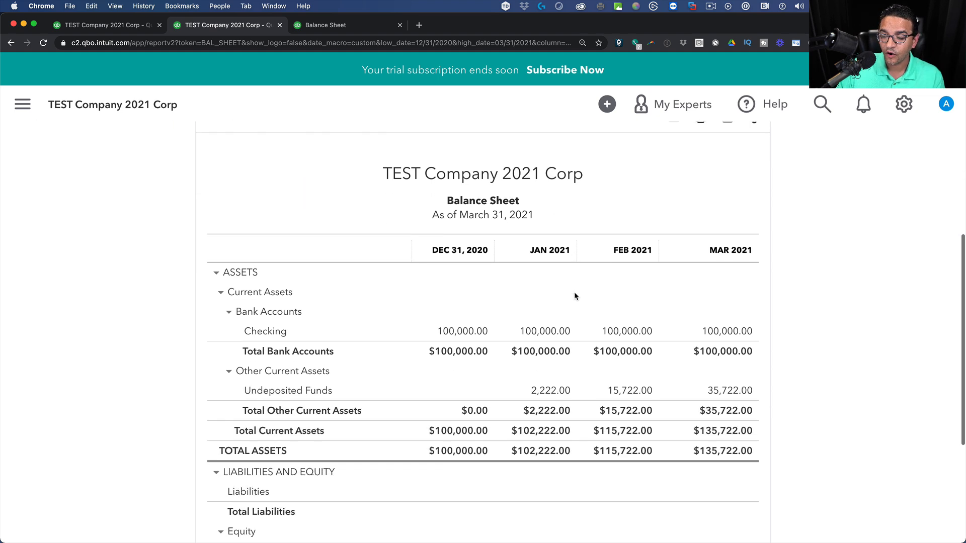
{"action": "scroll", "coordinate": [574, 295], "scroll_direction": "down", "scroll_amount": 5}
{"action": "scroll", "coordinate": [575, 296], "scroll_direction": "up", "scroll_amount": 10}
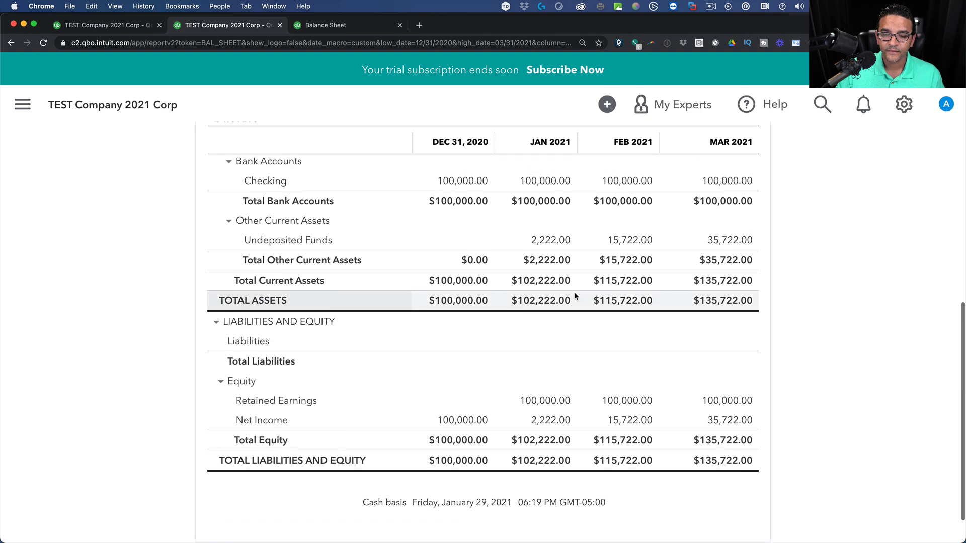
{"action": "scroll", "coordinate": [575, 296], "scroll_direction": "up", "scroll_amount": 3}
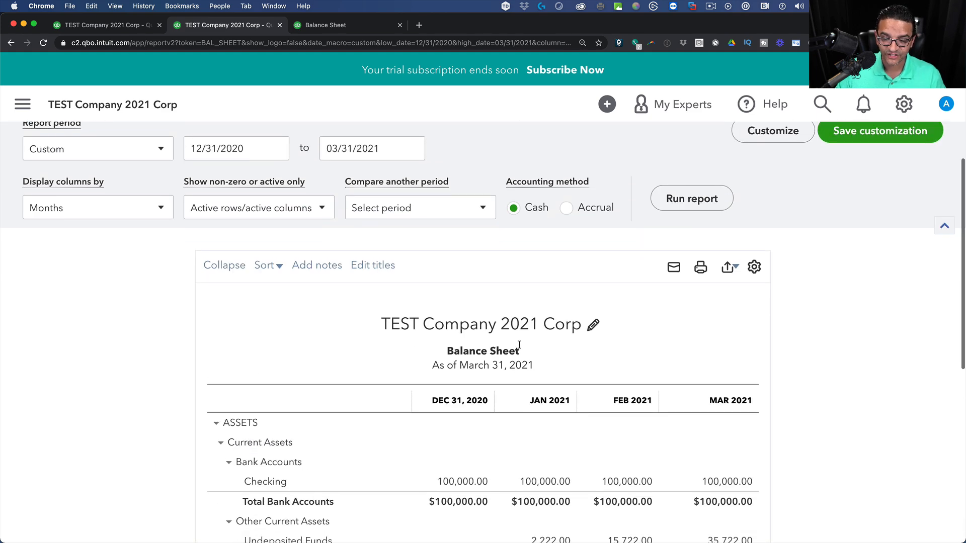
{"action": "scroll", "coordinate": [563, 344], "scroll_direction": "down", "scroll_amount": 1}
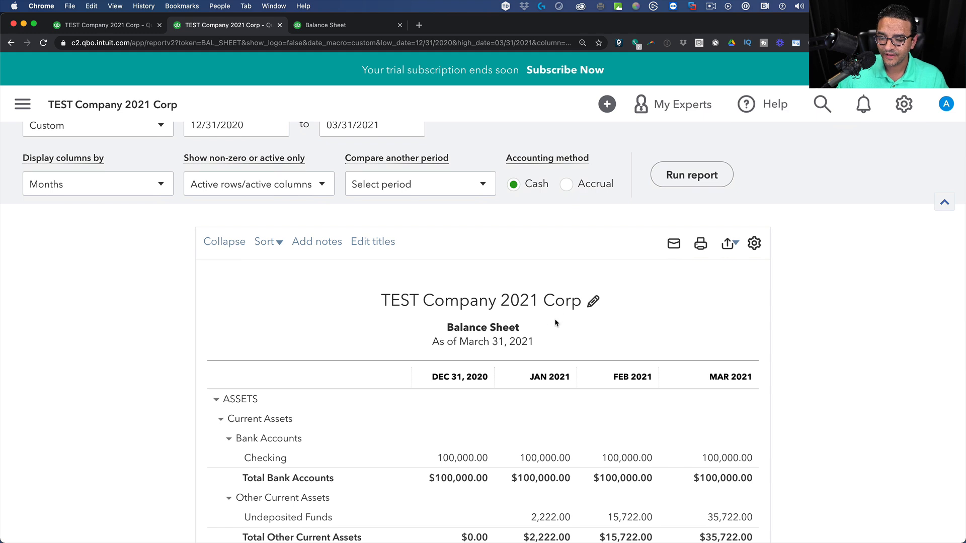
{"action": "scroll", "coordinate": [550, 395], "scroll_direction": "down", "scroll_amount": 2}
{"action": "scroll", "coordinate": [550, 395], "scroll_direction": "down", "scroll_amount": 10}
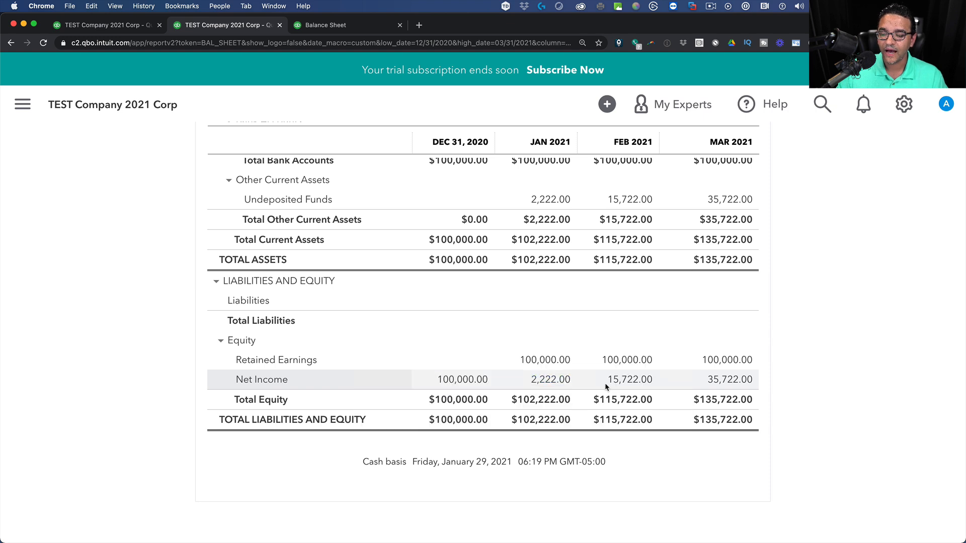
Review the monthly income on the Cash basis Profit and Loss report and rerun that report on Accrual basis.
{"action": "left_click", "coordinate": [106, 25]}
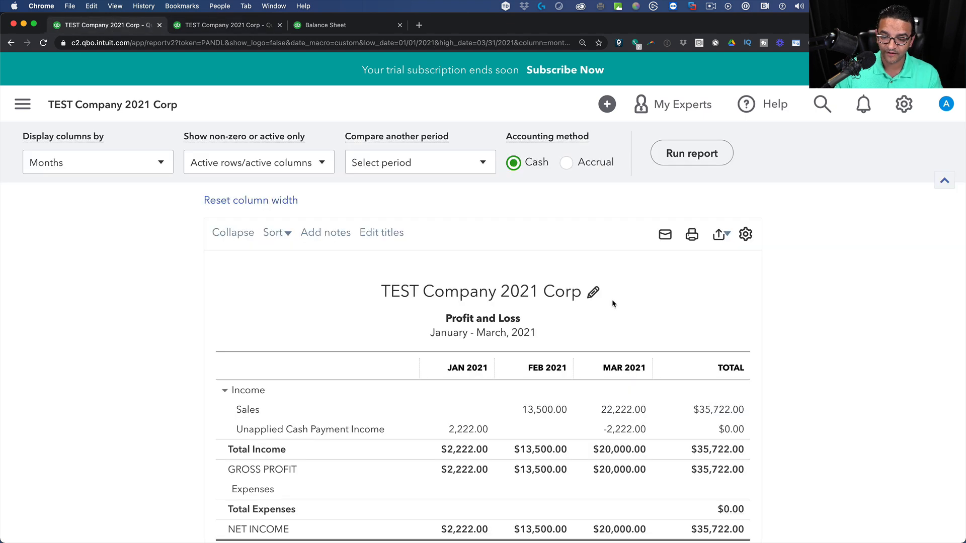
{"action": "scroll", "coordinate": [473, 340], "scroll_direction": "down", "scroll_amount": 3}
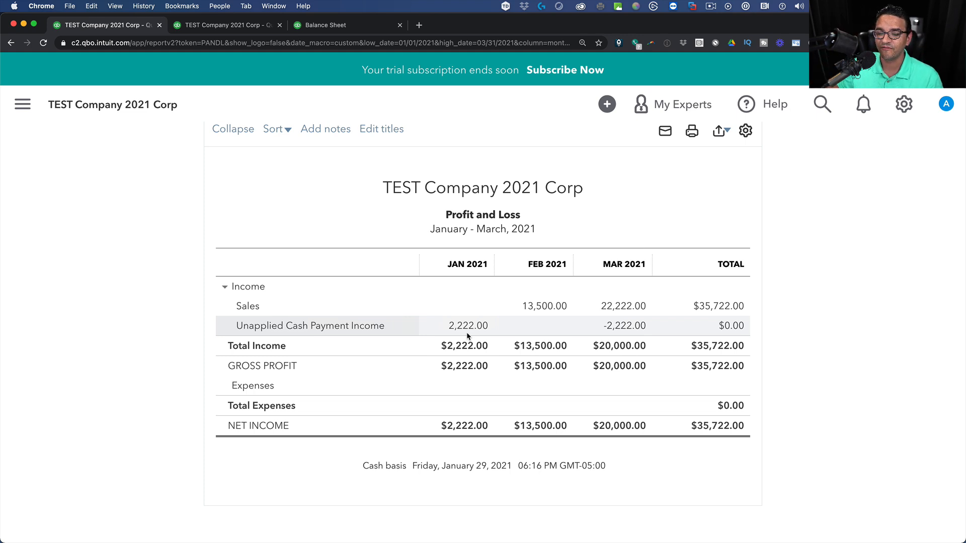
{"action": "scroll", "coordinate": [467, 335], "scroll_direction": "up", "scroll_amount": 3}
{"action": "scroll", "coordinate": [503, 327], "scroll_direction": "up", "scroll_amount": 1}
{"action": "left_click", "coordinate": [566, 207]}
{"action": "left_click", "coordinate": [700, 197]}
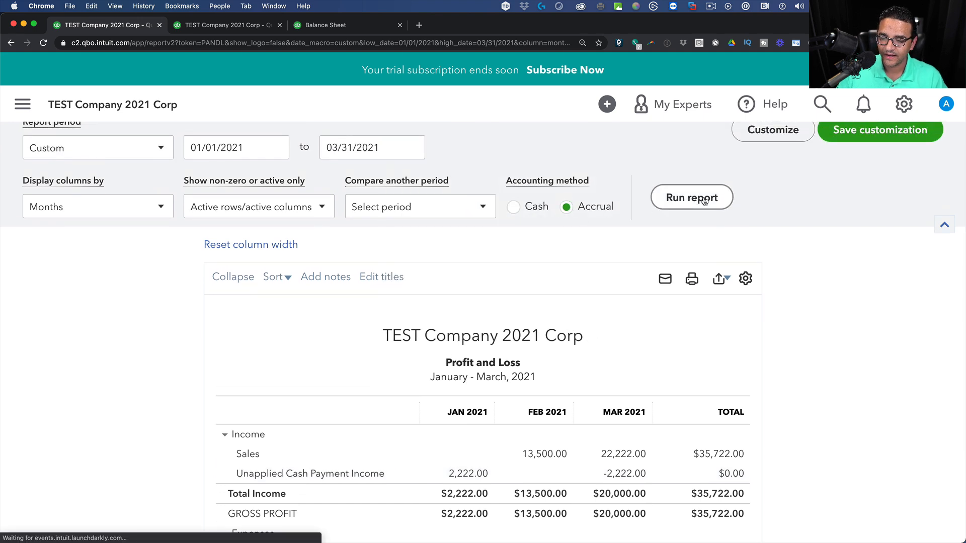
{"action": "scroll", "coordinate": [453, 201], "scroll_direction": "down", "scroll_amount": 1}
Rerun the Balance Sheet on Accrual basis and examine its monthly net income and Accounts Receivable.
{"action": "left_click", "coordinate": [224, 24]}
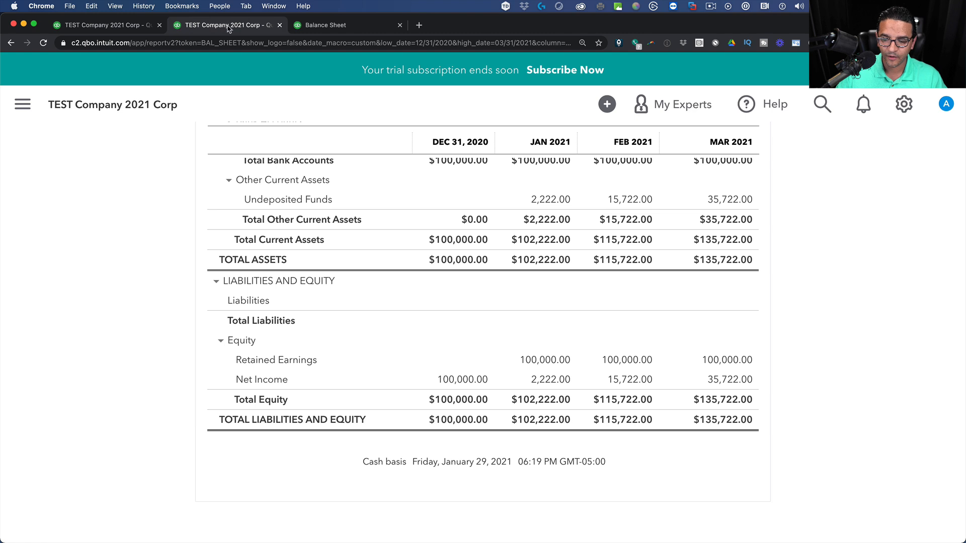
{"action": "scroll", "coordinate": [557, 146], "scroll_direction": "up", "scroll_amount": 5}
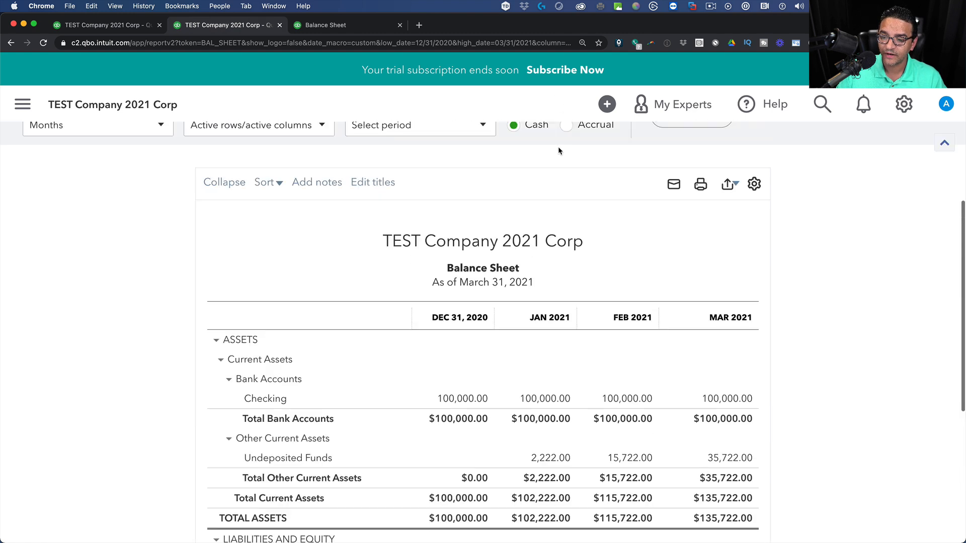
{"action": "left_click", "coordinate": [567, 186]}
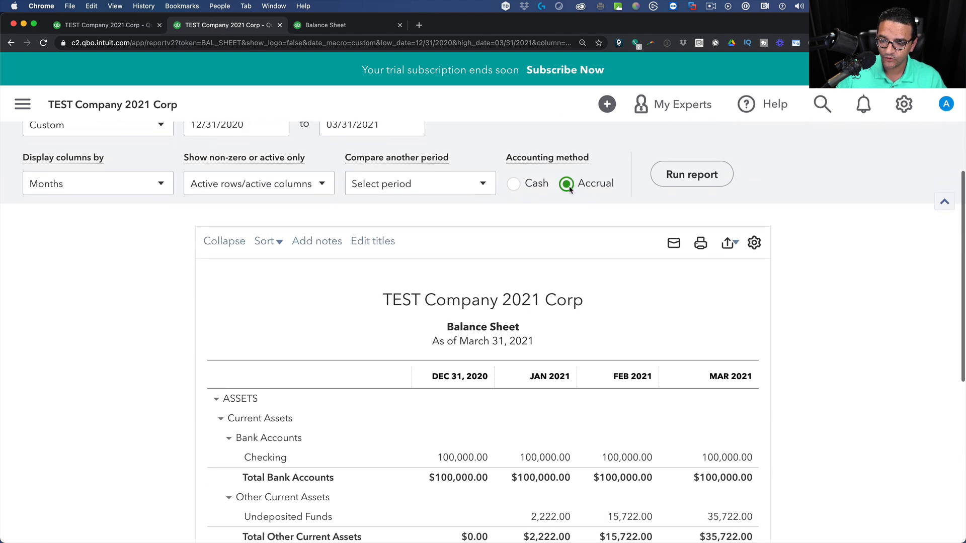
{"action": "left_click", "coordinate": [693, 176]}
{"action": "scroll", "coordinate": [792, 327], "scroll_direction": "down", "scroll_amount": 5}
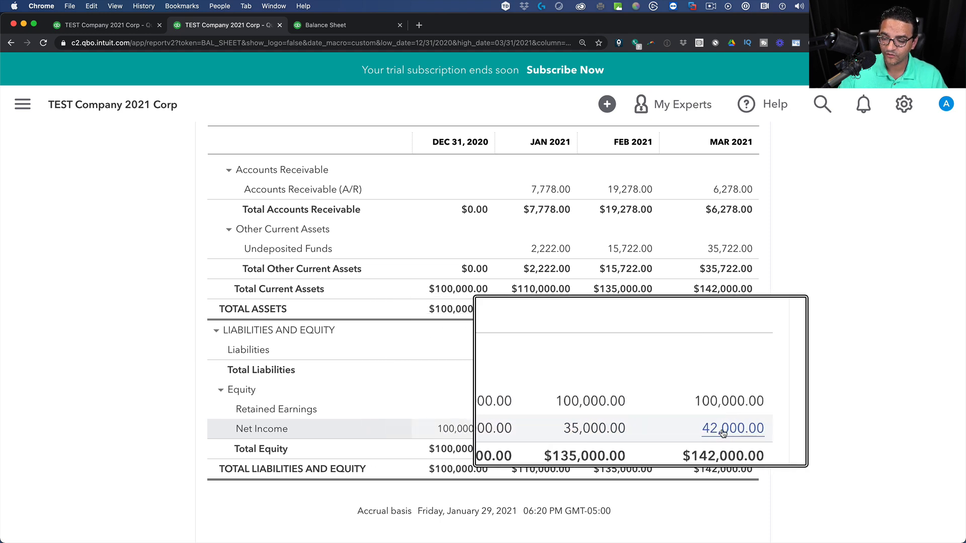
{"action": "scroll", "coordinate": [566, 416], "scroll_direction": "up", "scroll_amount": 2}
{"action": "scroll", "coordinate": [565, 416], "scroll_direction": "down", "scroll_amount": 2}
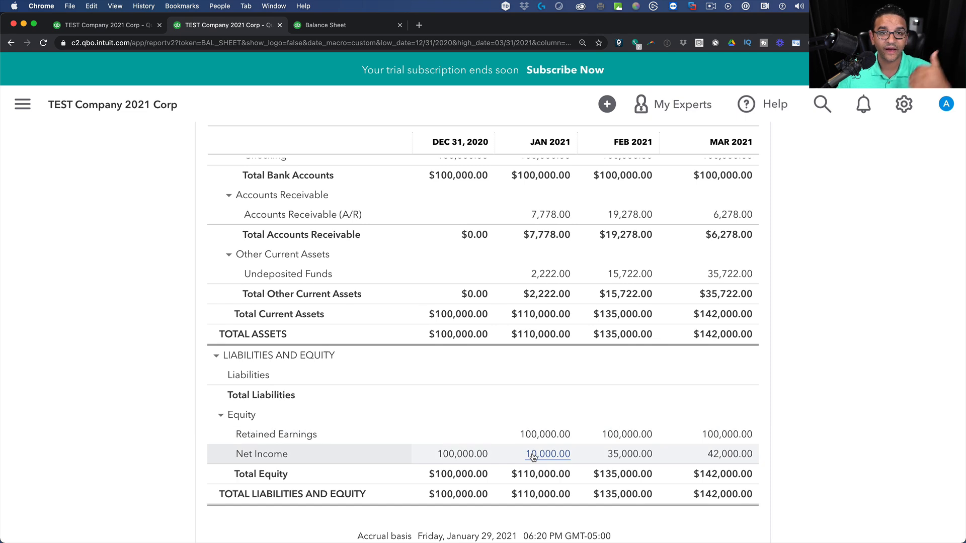
Start a new received payment and add Customer B as a new customer on it.
{"action": "scroll", "coordinate": [577, 419], "scroll_direction": "up", "scroll_amount": 3}
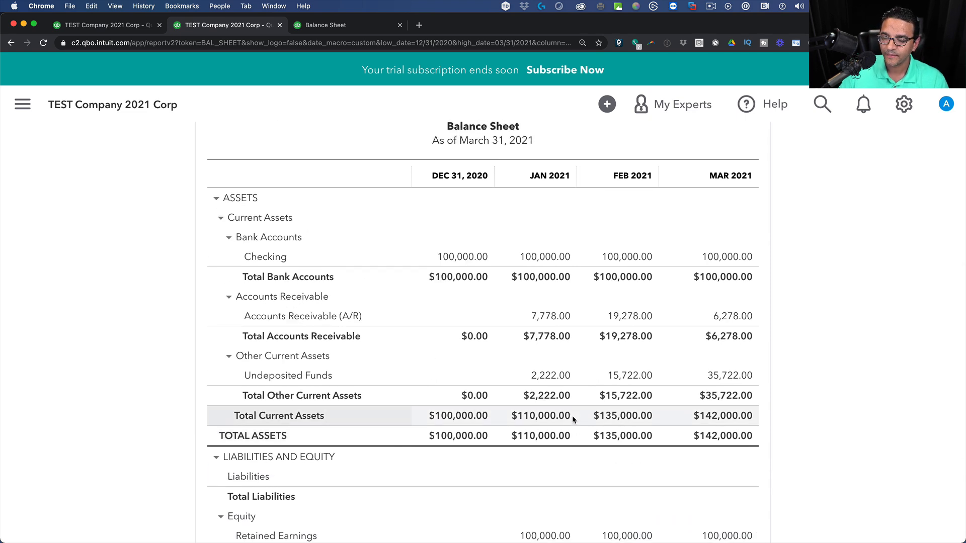
{"action": "scroll", "coordinate": [575, 411], "scroll_direction": "down", "scroll_amount": 2}
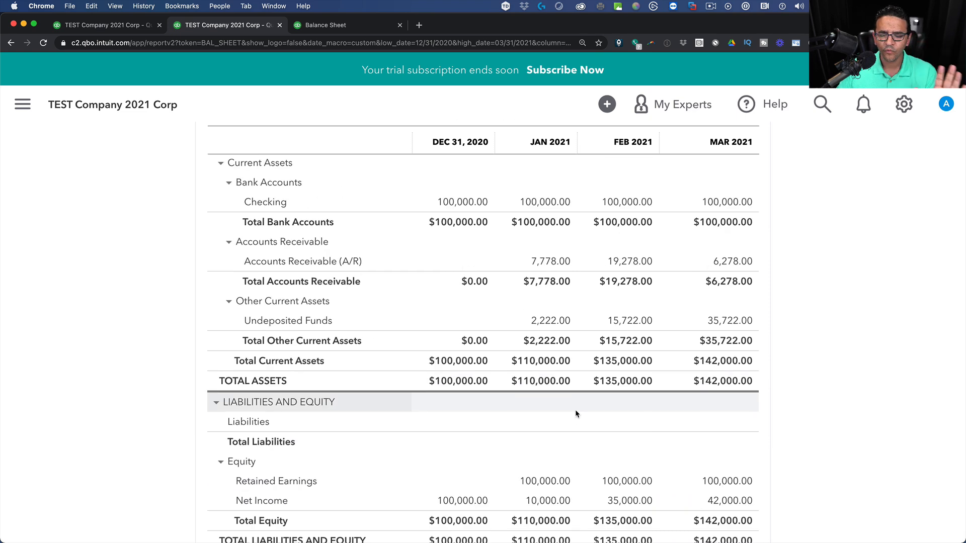
{"action": "left_click", "coordinate": [354, 32]}
{"action": "left_click", "coordinate": [93, 156]}
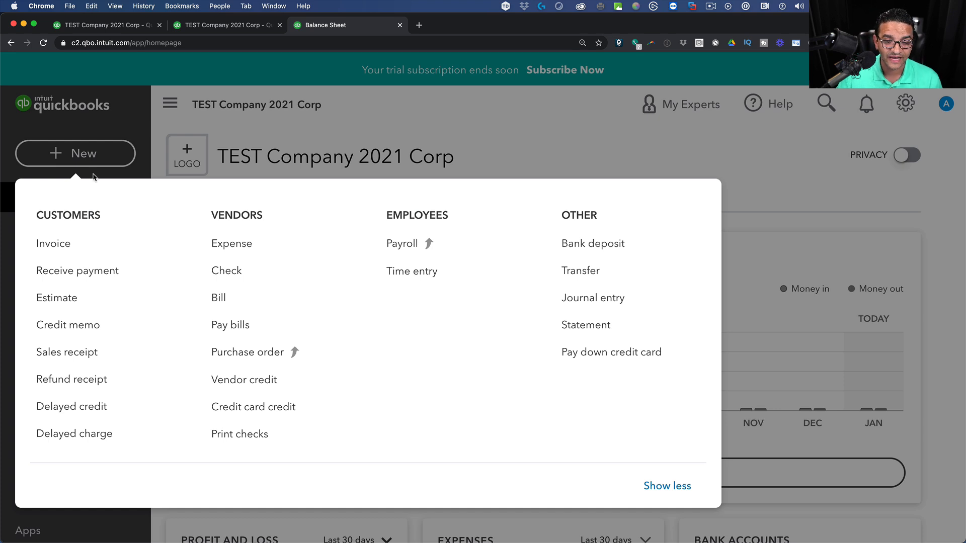
{"action": "left_click", "coordinate": [85, 271]}
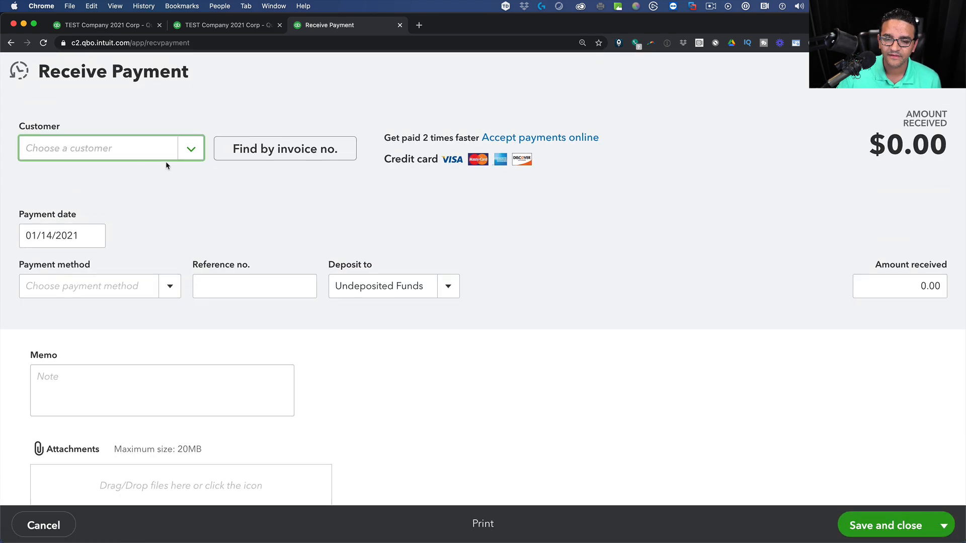
{"action": "left_click", "coordinate": [191, 148]}
{"action": "left_click", "coordinate": [156, 182]}
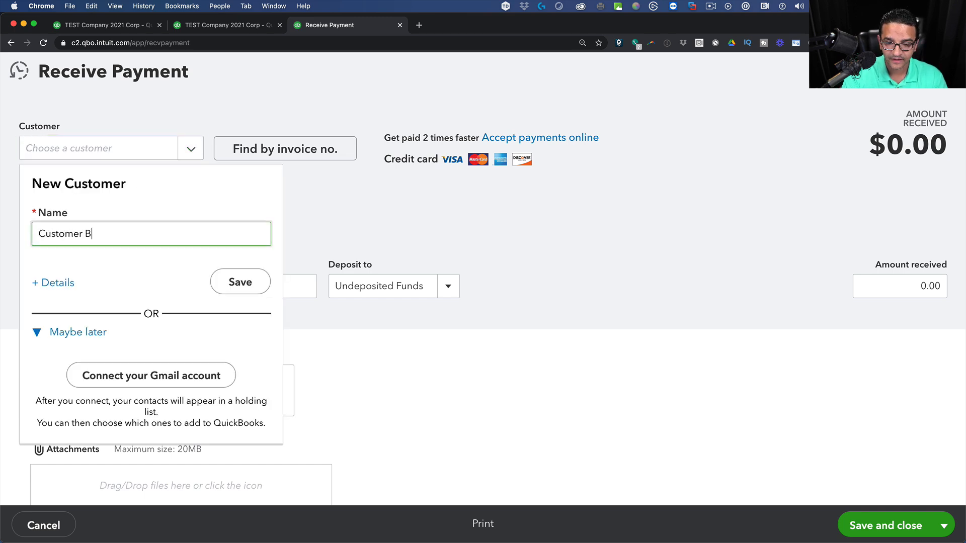
{"action": "left_click", "coordinate": [244, 279]}
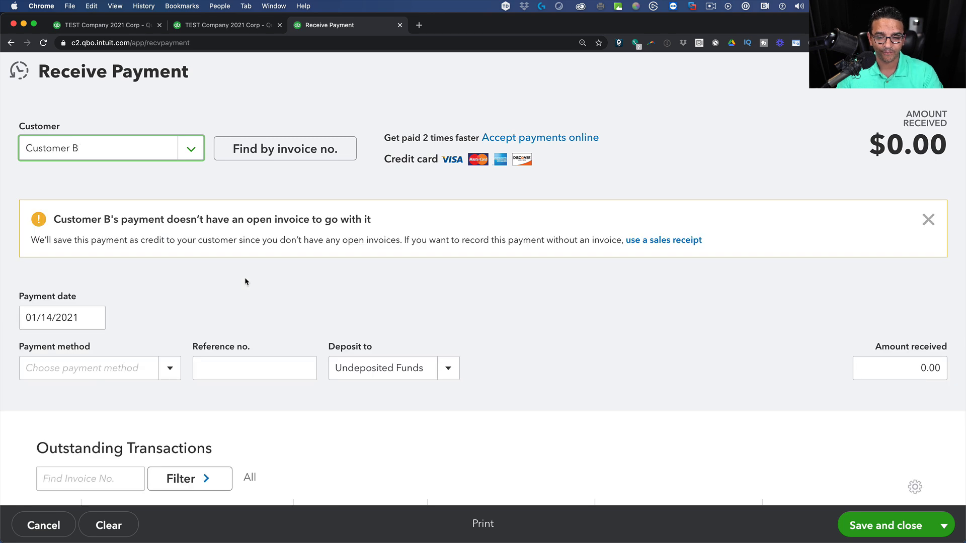
Date Customer B's payment 01/15/2021, enter 5000 as the amount received, and save it as a credit.
{"action": "left_click", "coordinate": [76, 313]}
{"action": "key", "text": "plus"}
{"action": "scroll", "coordinate": [245, 280], "scroll_direction": "down", "scroll_amount": 1}
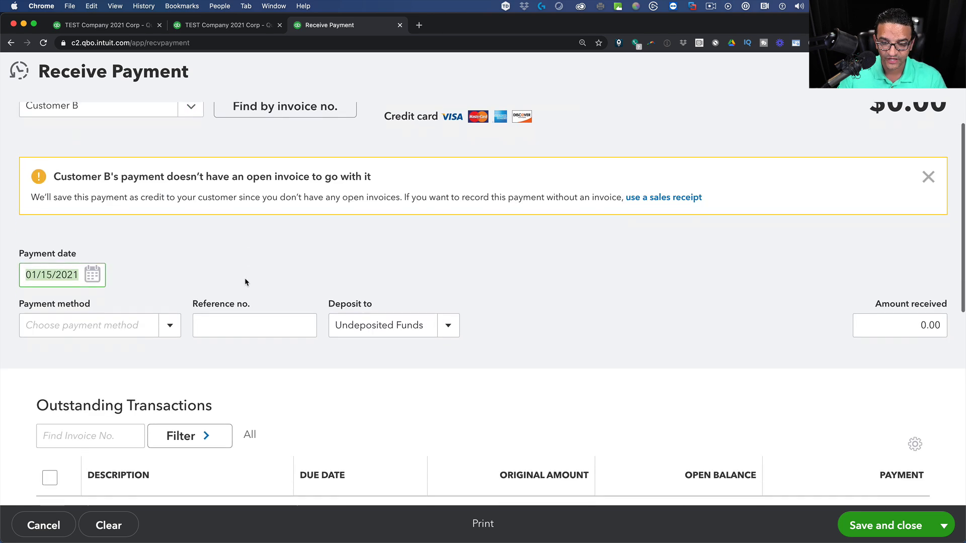
{"action": "left_click", "coordinate": [923, 321]}
{"action": "type", "text": "5000"}
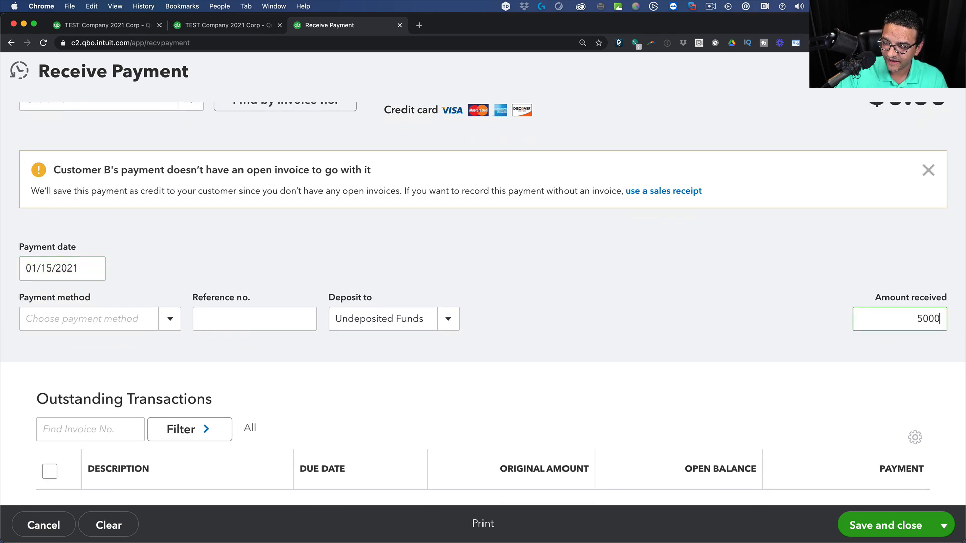
{"action": "key", "text": "Tab"}
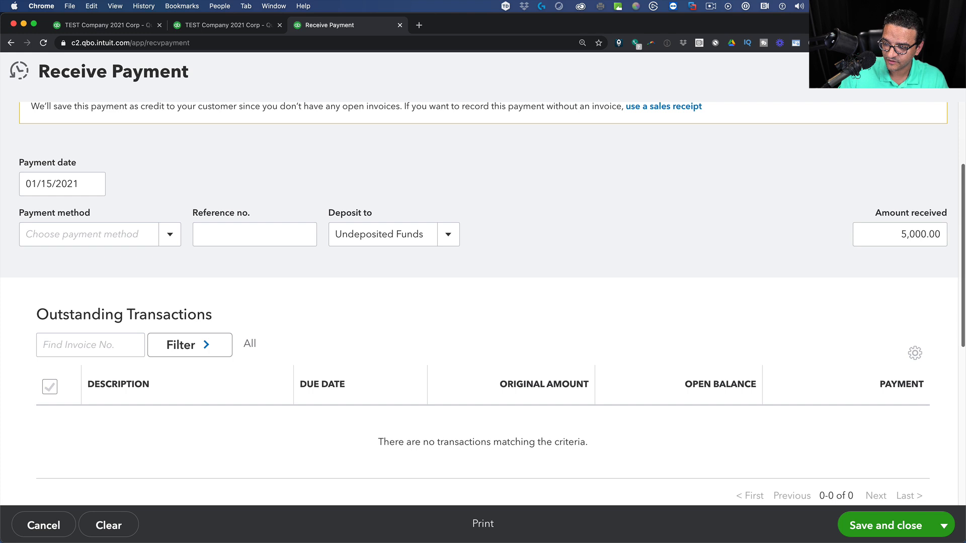
{"action": "left_click", "coordinate": [890, 526]}
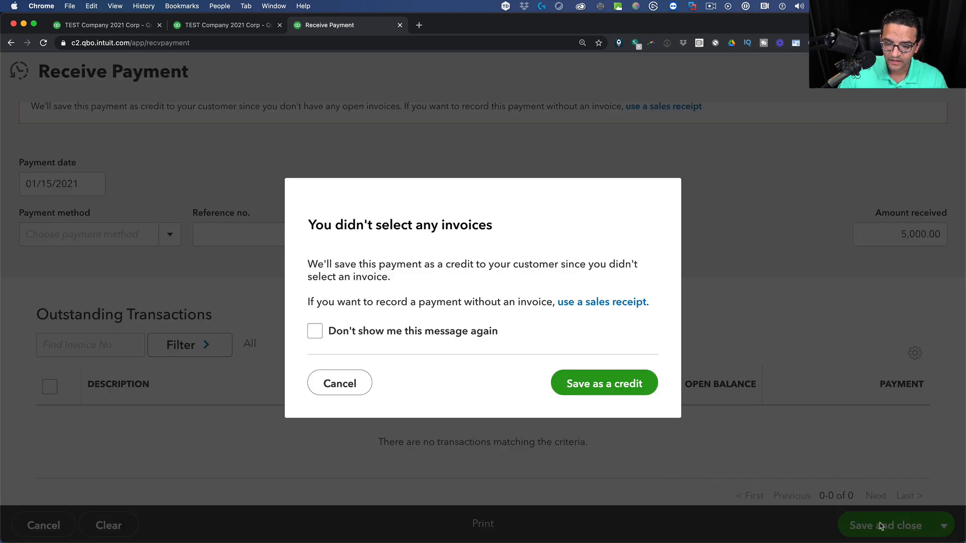
{"action": "left_click", "coordinate": [606, 381]}
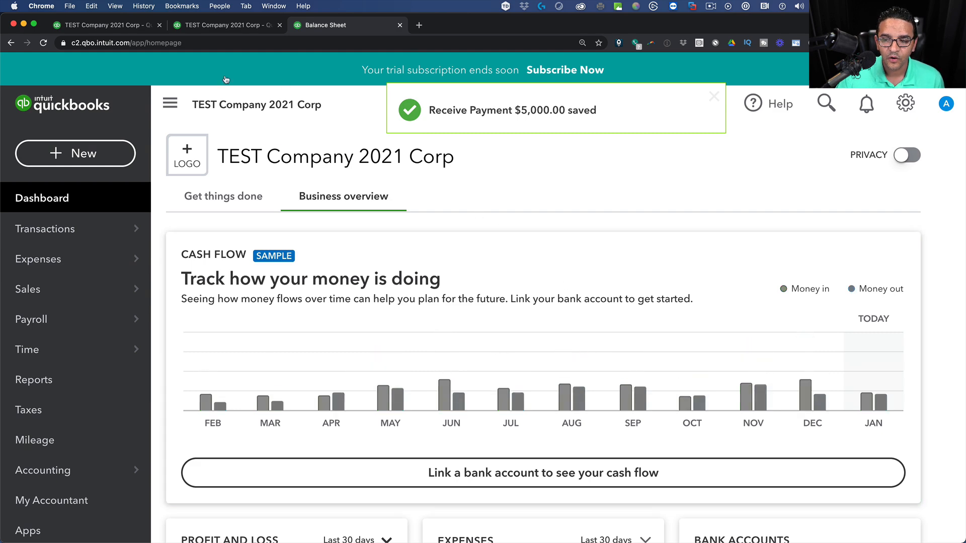
Rerun the Accrual basis Balance Sheet and examine the monthly Accounts Receivable balances.
{"action": "left_click", "coordinate": [223, 25]}
{"action": "scroll", "coordinate": [523, 231], "scroll_direction": "up", "scroll_amount": 5}
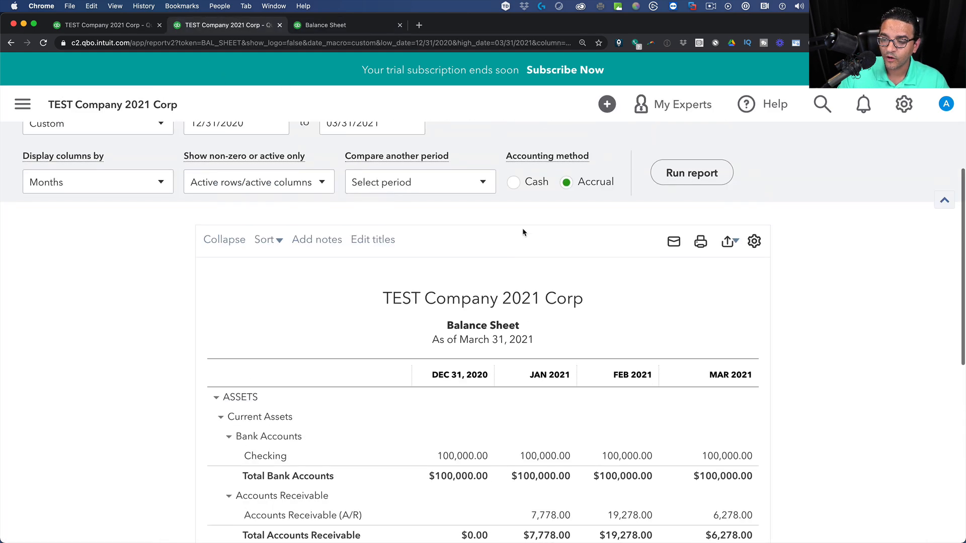
{"action": "left_click", "coordinate": [673, 174]}
{"action": "scroll", "coordinate": [694, 179], "scroll_direction": "down", "scroll_amount": 3}
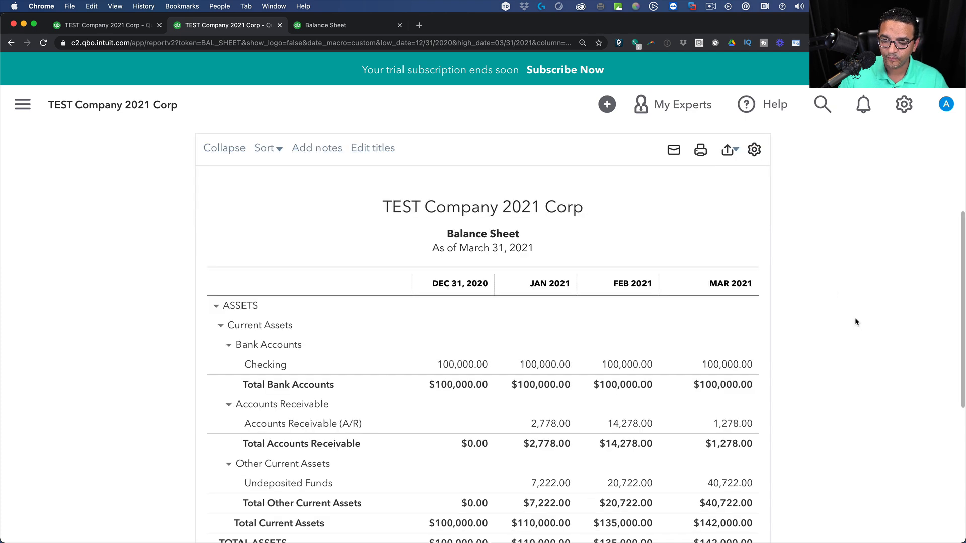
{"action": "scroll", "coordinate": [857, 312], "scroll_direction": "down", "scroll_amount": 3}
{"action": "scroll", "coordinate": [858, 312], "scroll_direction": "down", "scroll_amount": 1}
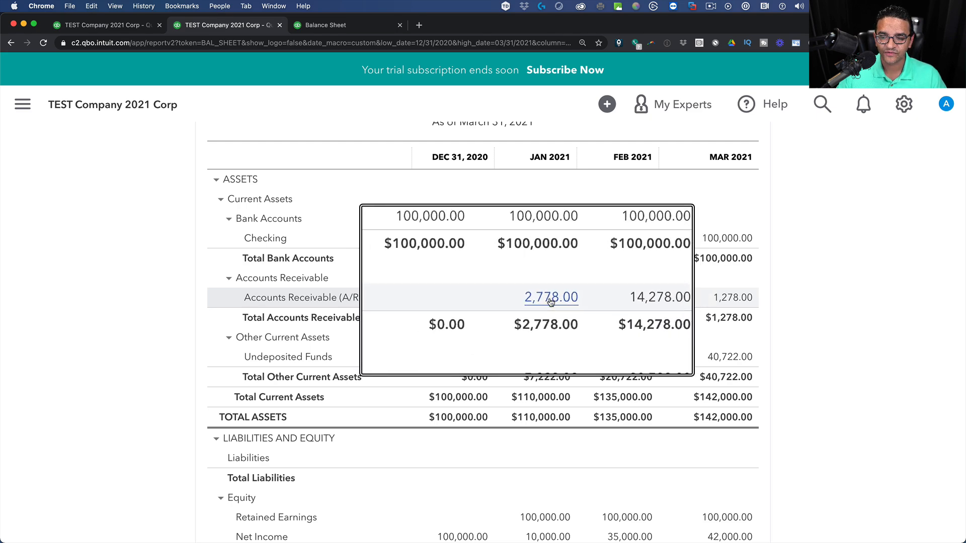
Rerun the Balance Sheet on Cash basis and examine the monthly Undeposited Funds and total assets.
{"action": "scroll", "coordinate": [550, 302], "scroll_direction": "up", "scroll_amount": 9}
{"action": "left_click", "coordinate": [520, 280]}
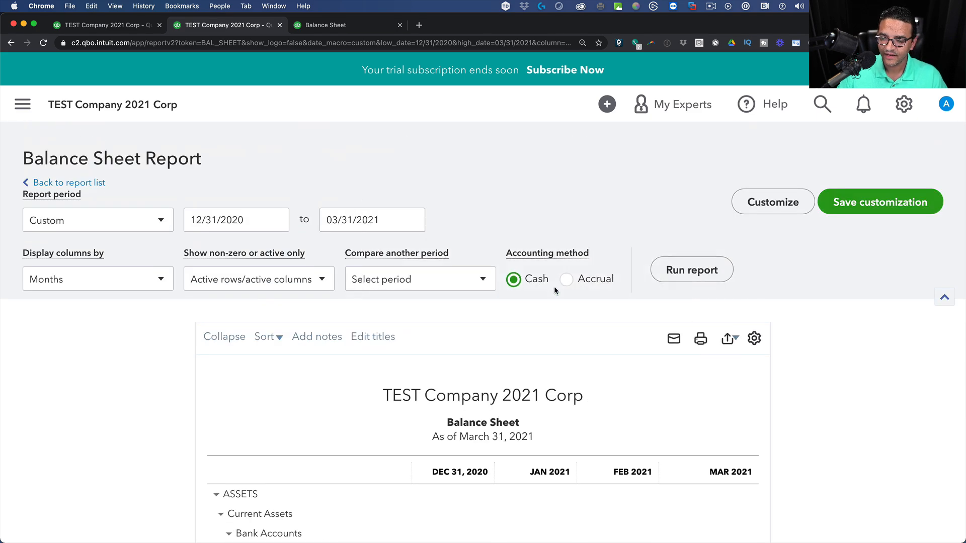
{"action": "left_click", "coordinate": [654, 269]}
{"action": "scroll", "coordinate": [648, 328], "scroll_direction": "down", "scroll_amount": 5}
{"action": "scroll", "coordinate": [648, 328], "scroll_direction": "down", "scroll_amount": 3}
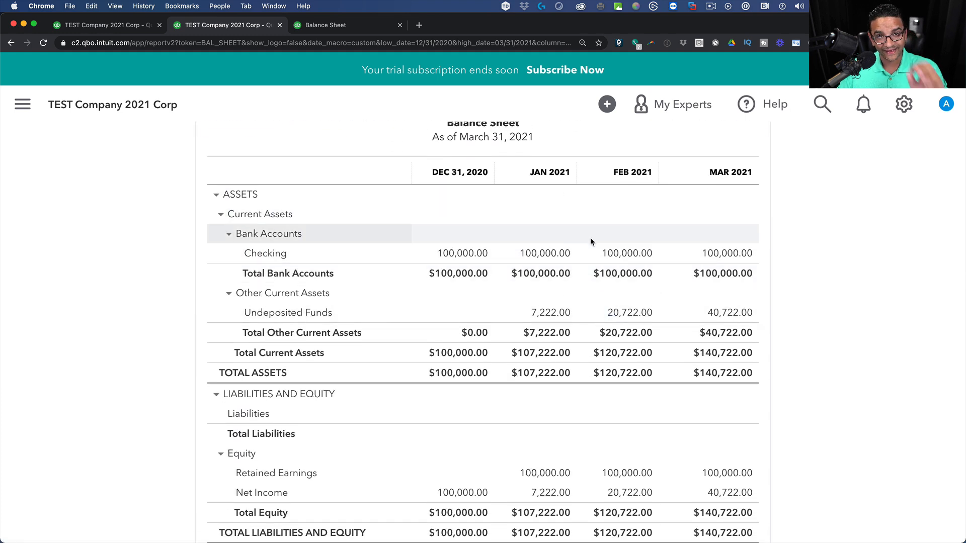
{"action": "scroll", "coordinate": [546, 316], "scroll_direction": "up", "scroll_amount": 5}
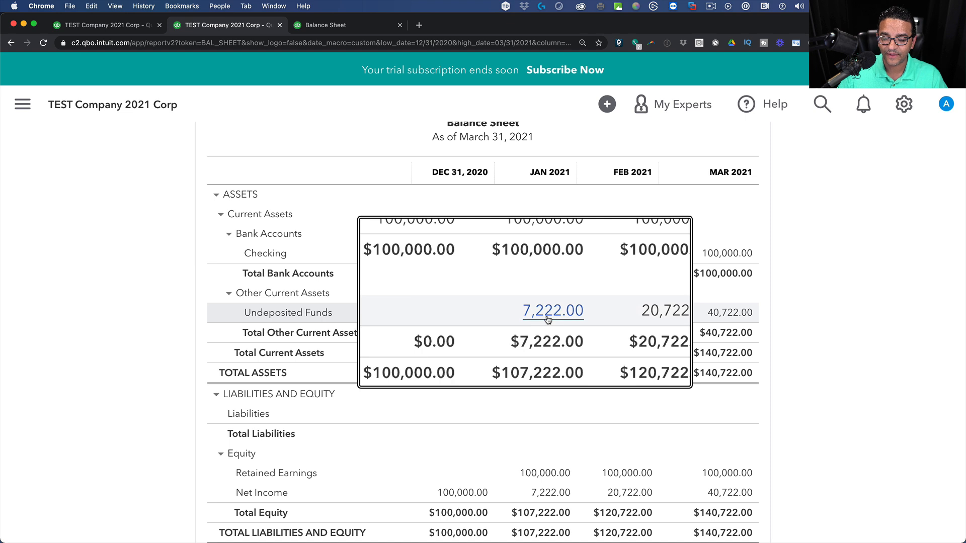
{"action": "scroll", "coordinate": [547, 320], "scroll_direction": "down", "scroll_amount": 5}
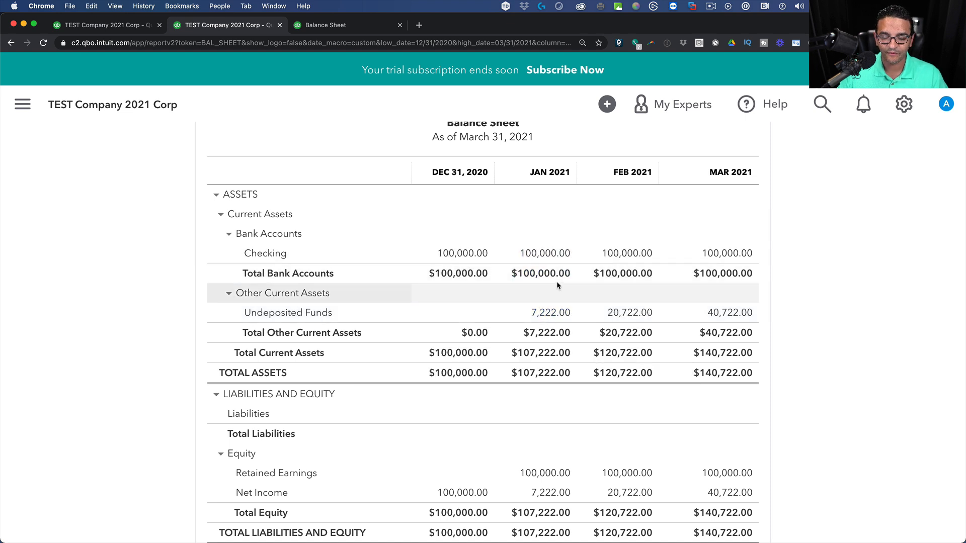
{"action": "scroll", "coordinate": [540, 273], "scroll_direction": "up", "scroll_amount": 2}
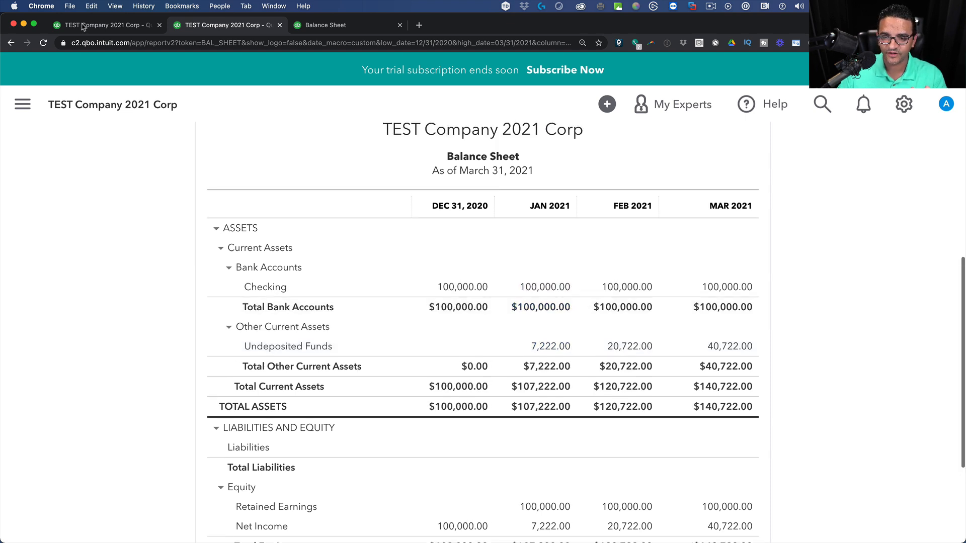
Rerun the Profit and Loss report for January to March 2021 on Cash basis.
{"action": "key", "text": "ctrl+shift+Tab"}
{"action": "scroll", "coordinate": [560, 229], "scroll_direction": "up", "scroll_amount": 3}
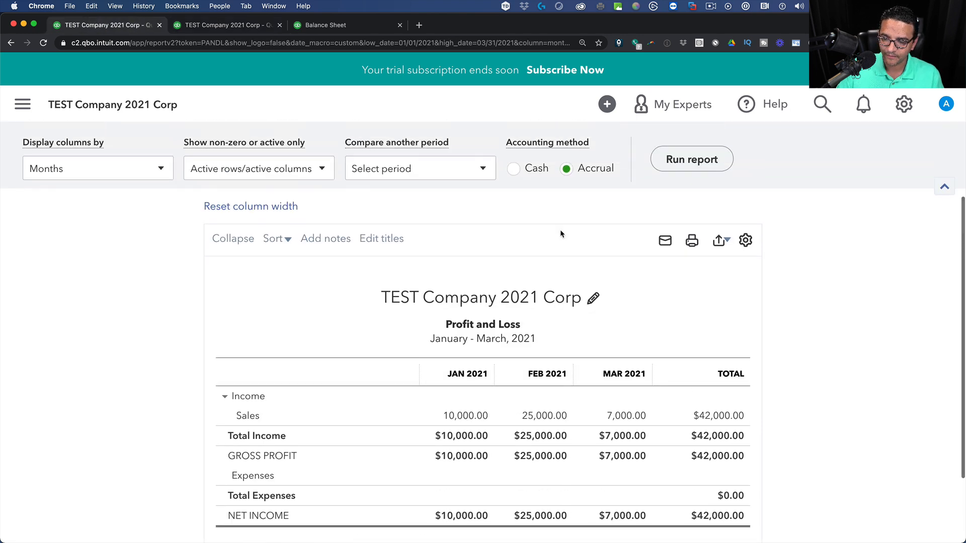
{"action": "left_click", "coordinate": [512, 182]}
{"action": "left_click", "coordinate": [694, 171]}
{"action": "scroll", "coordinate": [754, 251], "scroll_direction": "down", "scroll_amount": 3}
{"action": "scroll", "coordinate": [799, 310], "scroll_direction": "down", "scroll_amount": 1}
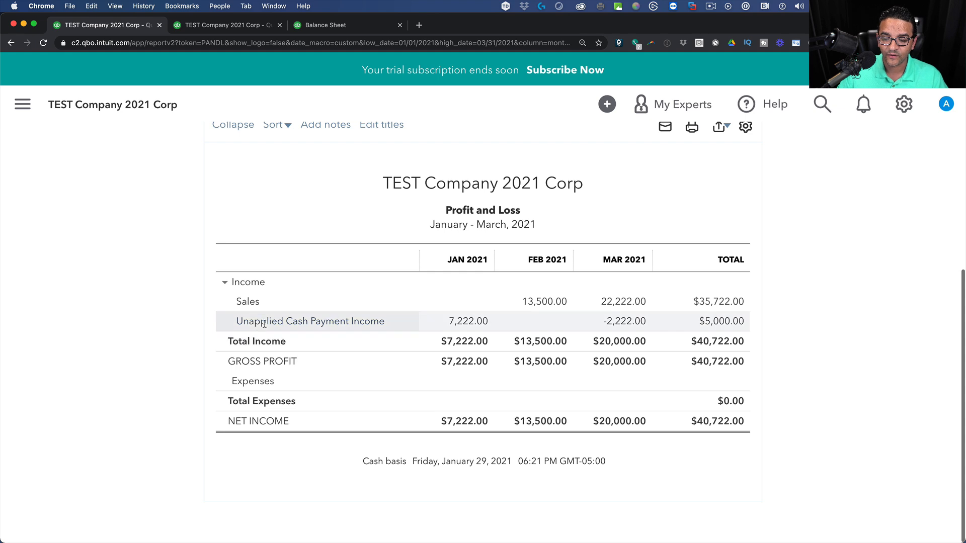
Examine the January and March Unapplied Cash Payment Income on the Profit and Loss report and refresh the report.
{"action": "scroll", "coordinate": [462, 324], "scroll_direction": "up", "scroll_amount": 3}
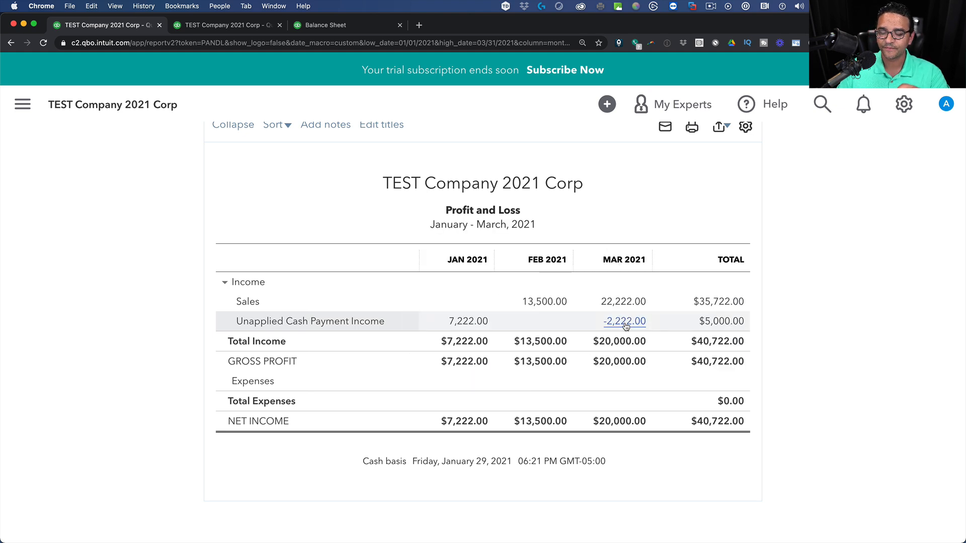
{"action": "scroll", "coordinate": [625, 326], "scroll_direction": "up", "scroll_amount": 5}
{"action": "scroll", "coordinate": [625, 326], "scroll_direction": "down", "scroll_amount": 4}
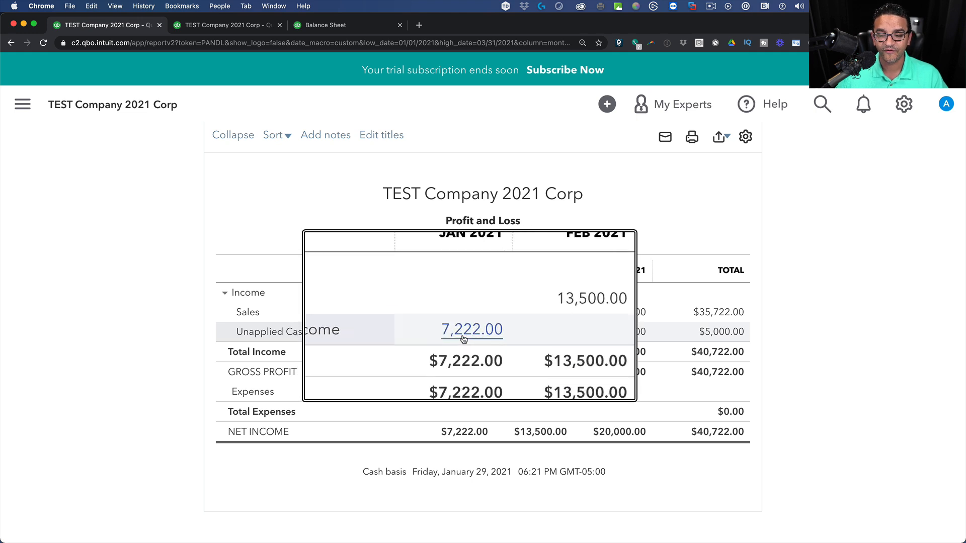
{"action": "scroll", "coordinate": [507, 340], "scroll_direction": "up", "scroll_amount": 5}
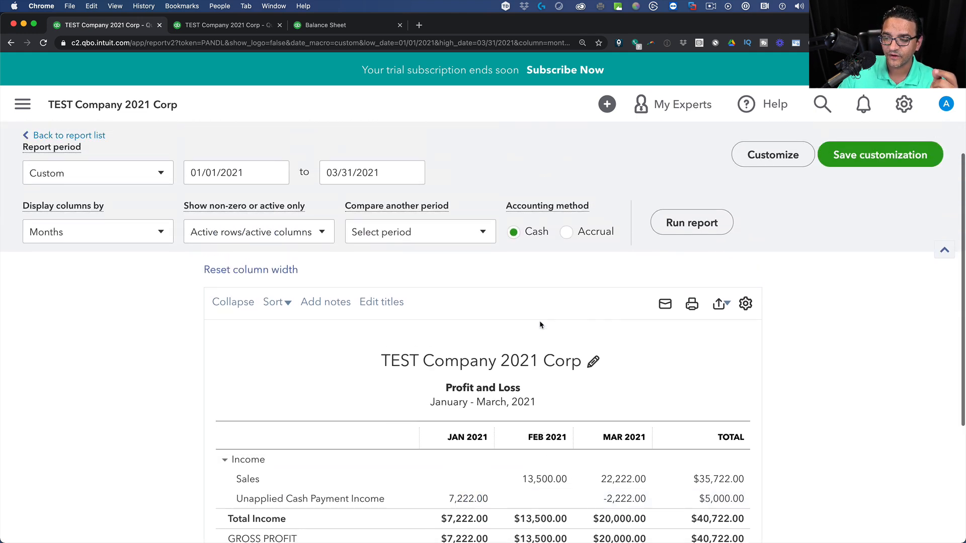
{"action": "scroll", "coordinate": [565, 250], "scroll_direction": "down", "scroll_amount": 1}
{"action": "scroll", "coordinate": [518, 201], "scroll_direction": "down", "scroll_amount": 1}
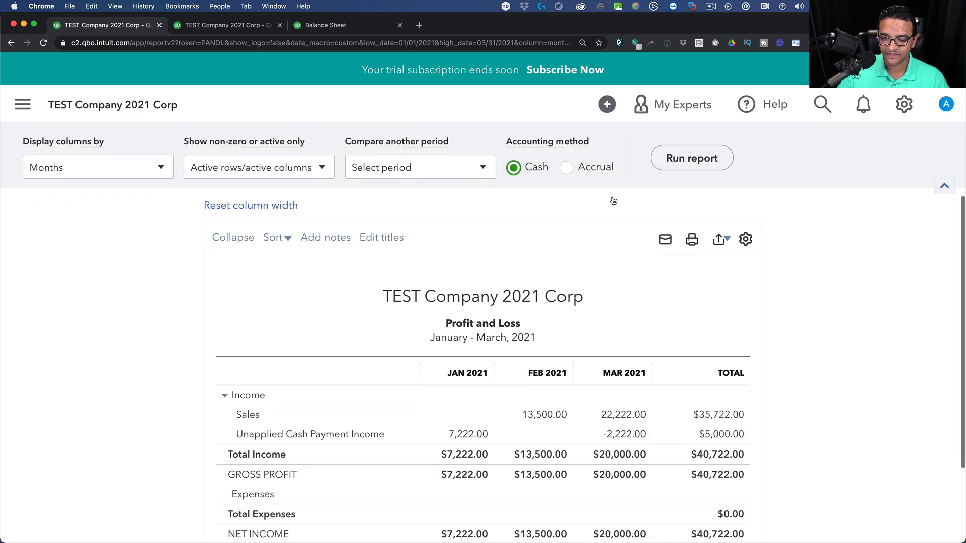
{"action": "left_click", "coordinate": [702, 162]}
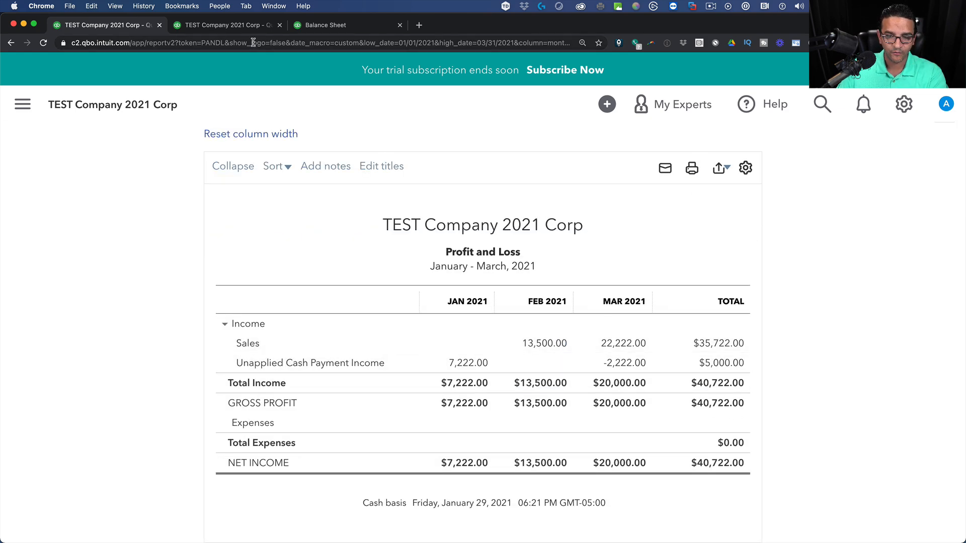
Start a new invoice for Customer B.
{"action": "left_click", "coordinate": [326, 28]}
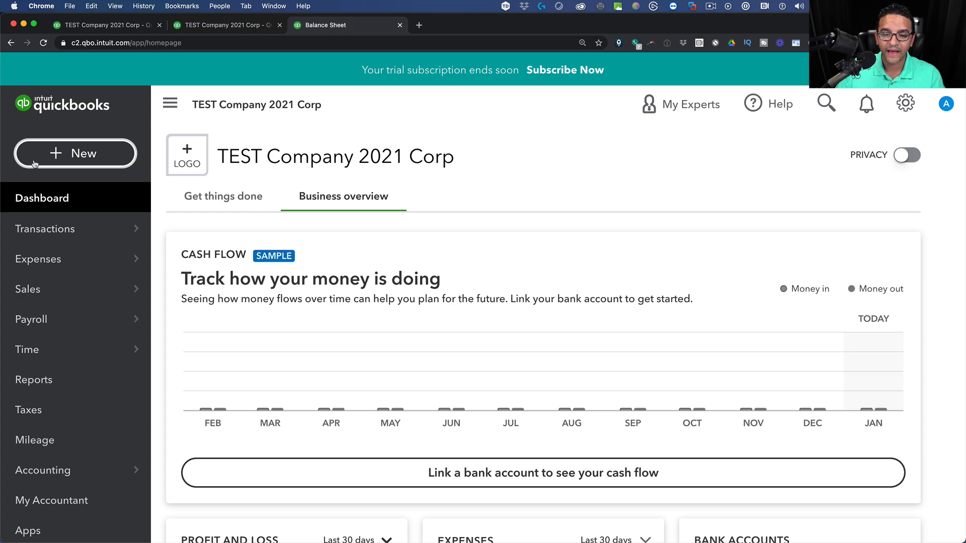
{"action": "left_click", "coordinate": [57, 158]}
{"action": "left_click", "coordinate": [46, 244]}
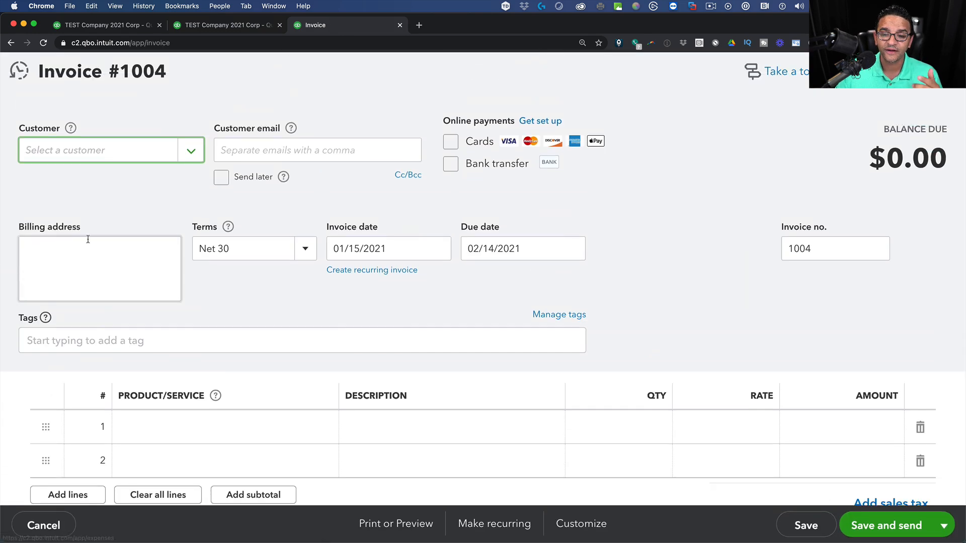
{"action": "left_click", "coordinate": [191, 150]}
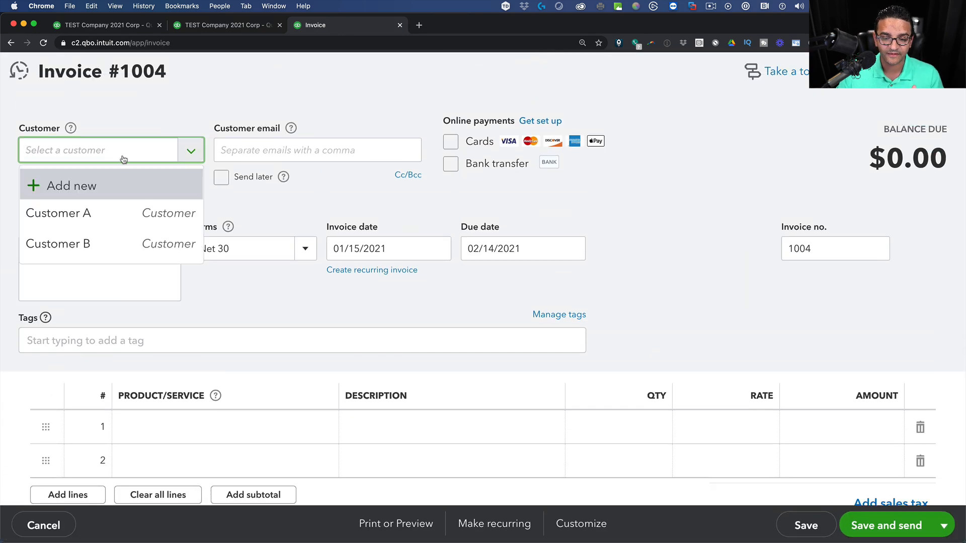
{"action": "left_click", "coordinate": [67, 251]}
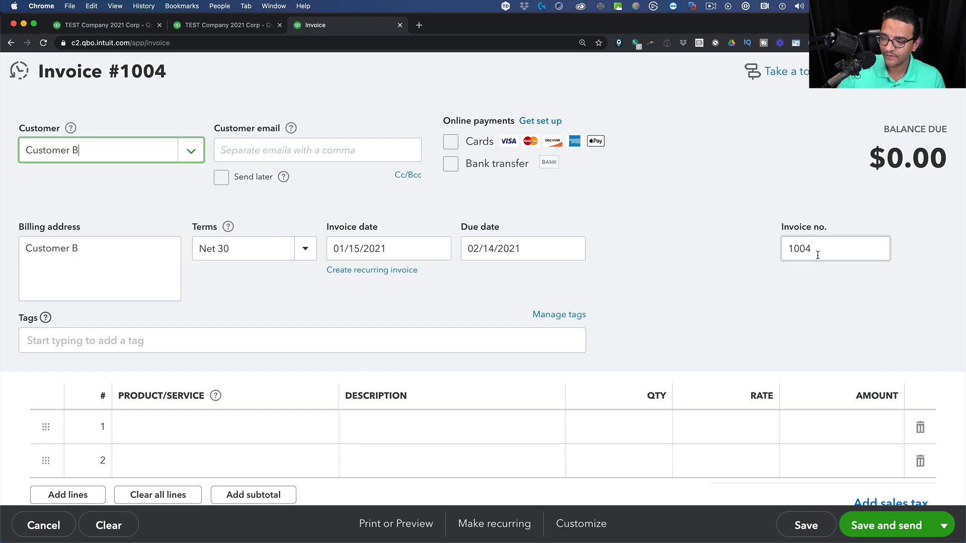
Add the Hours service to the invoice's first line with a rate of 5000.
{"action": "scroll", "coordinate": [549, 395], "scroll_direction": "down", "scroll_amount": 1}
{"action": "left_click", "coordinate": [177, 409]}
{"action": "left_click", "coordinate": [322, 413]}
{"action": "left_click", "coordinate": [135, 472]}
{"action": "left_click", "coordinate": [765, 411]}
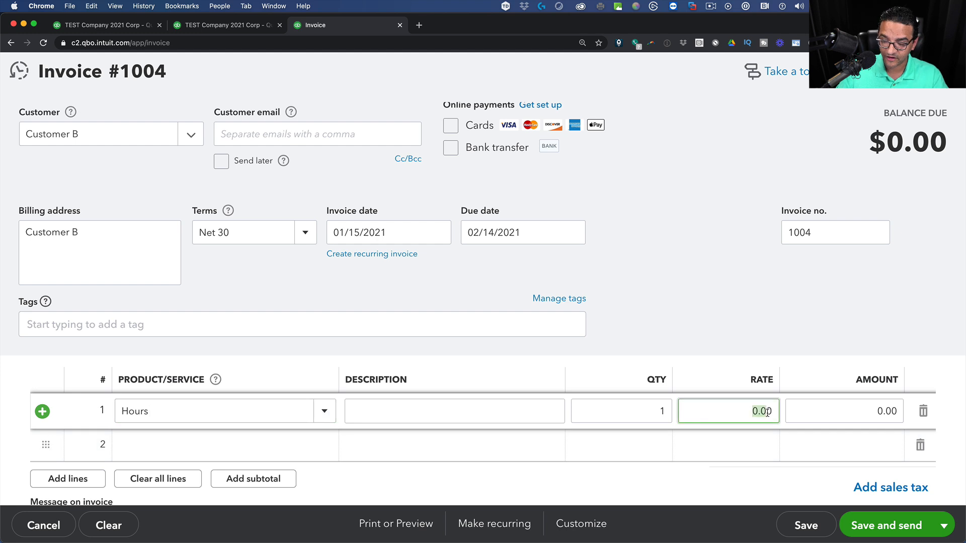
{"action": "key", "text": "BackSpace"}
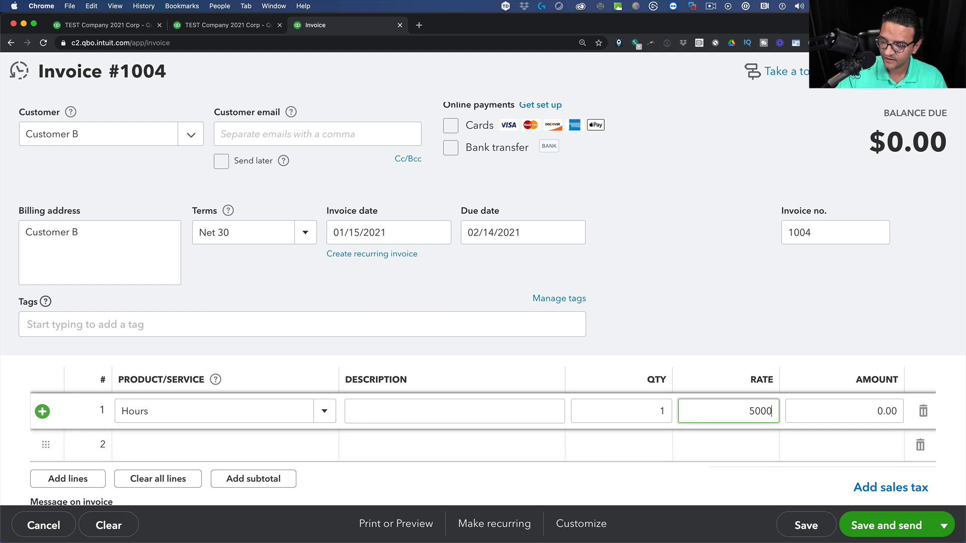
{"action": "key", "text": "Tab"}
{"action": "scroll", "coordinate": [352, 246], "scroll_direction": "down", "scroll_amount": 1}
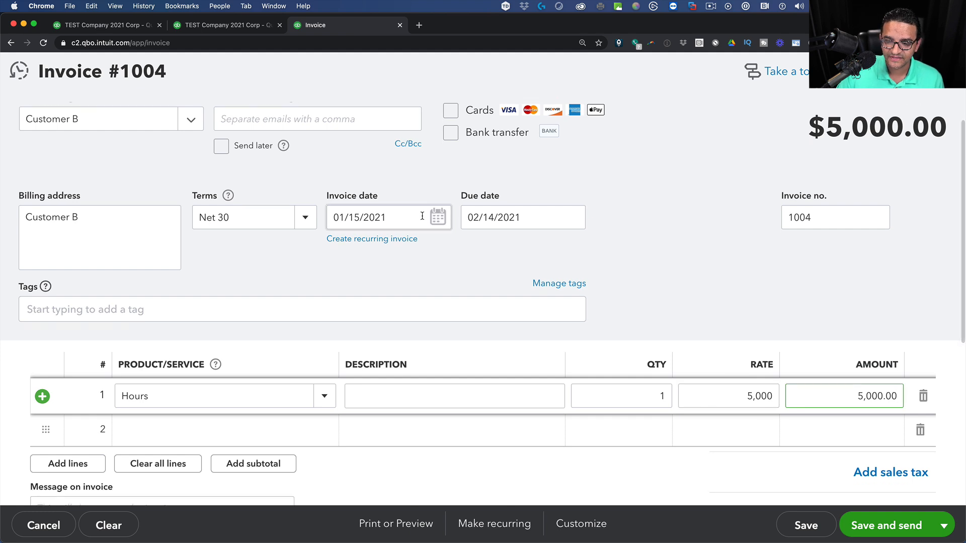
Set the invoice date to February 17, 2021 and save Customer B's invoice.
{"action": "left_click", "coordinate": [438, 217]}
{"action": "left_click", "coordinate": [467, 255]}
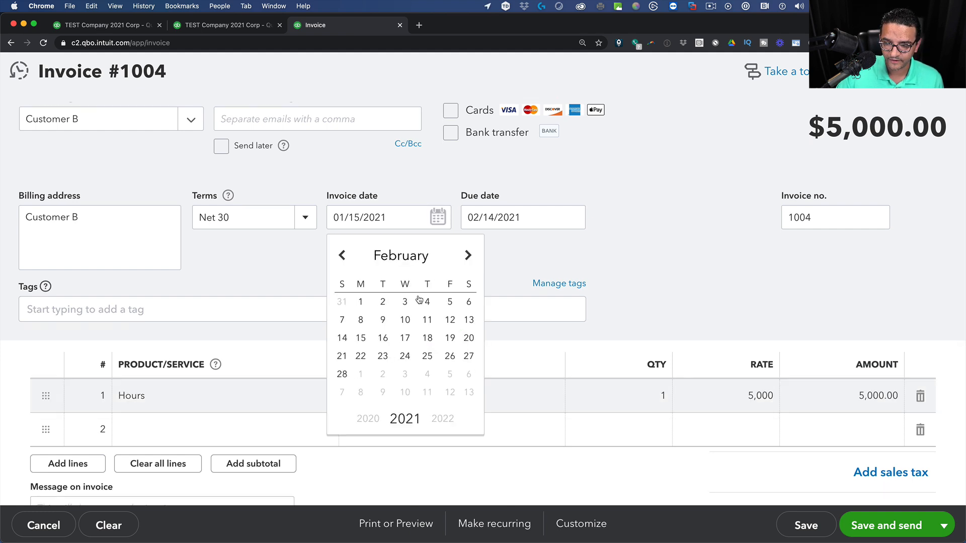
{"action": "left_click", "coordinate": [405, 338]}
{"action": "left_click", "coordinate": [805, 525]}
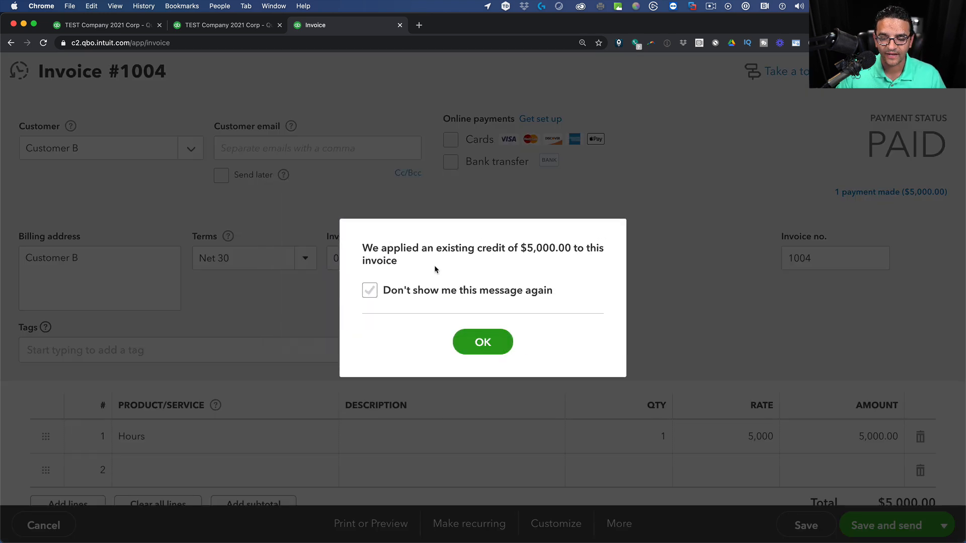
Acknowledge the applied-credit notice and rerun the Profit and Loss report to examine February's Sales and Unapplied Cash Payment Income.
{"action": "left_click", "coordinate": [475, 337]}
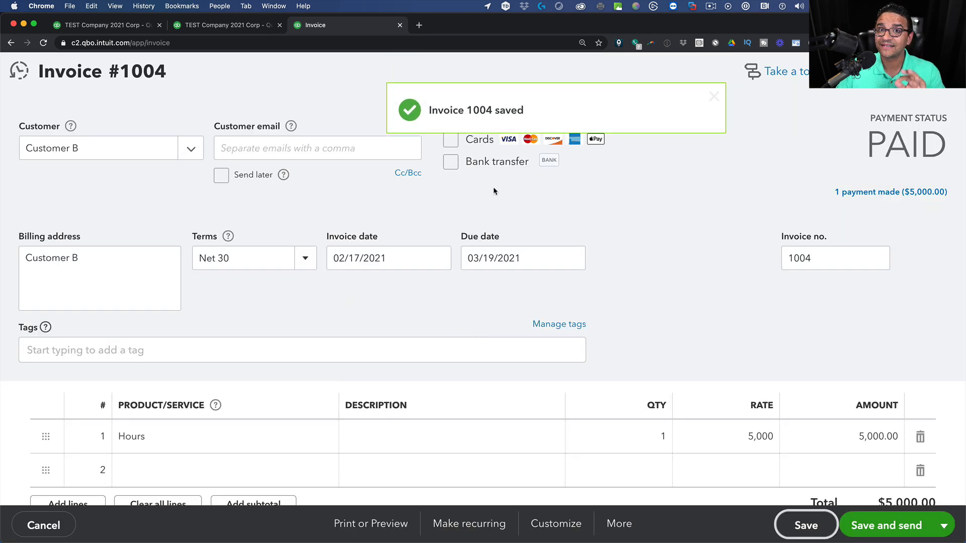
{"action": "left_click", "coordinate": [107, 24]}
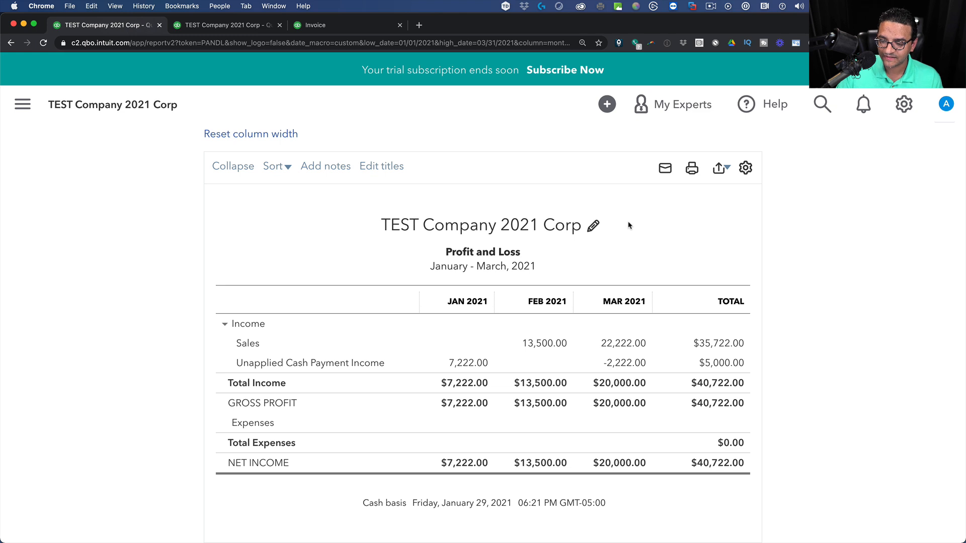
{"action": "scroll", "coordinate": [624, 222], "scroll_direction": "up", "scroll_amount": 2}
{"action": "scroll", "coordinate": [619, 214], "scroll_direction": "down", "scroll_amount": 1}
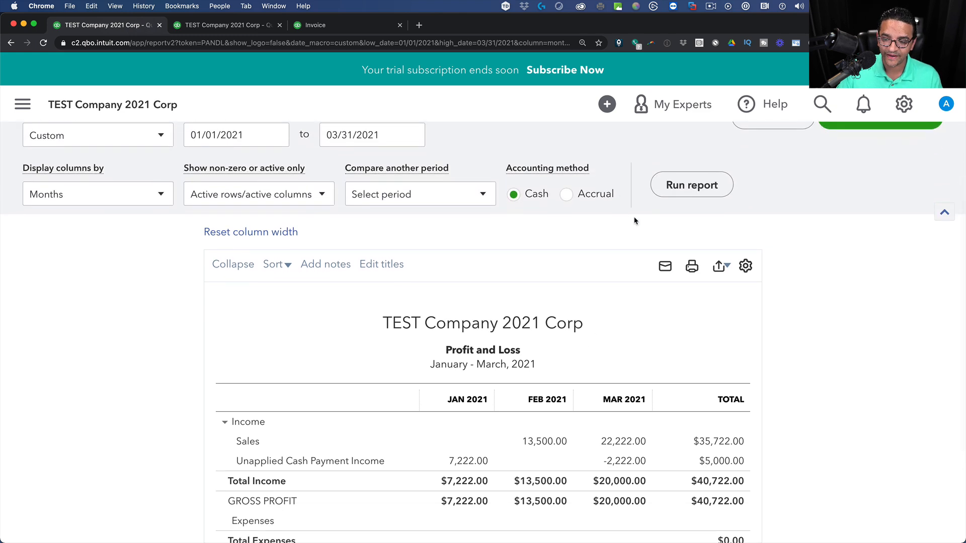
{"action": "left_click", "coordinate": [698, 184]}
{"action": "scroll", "coordinate": [626, 492], "scroll_direction": "down", "scroll_amount": 3}
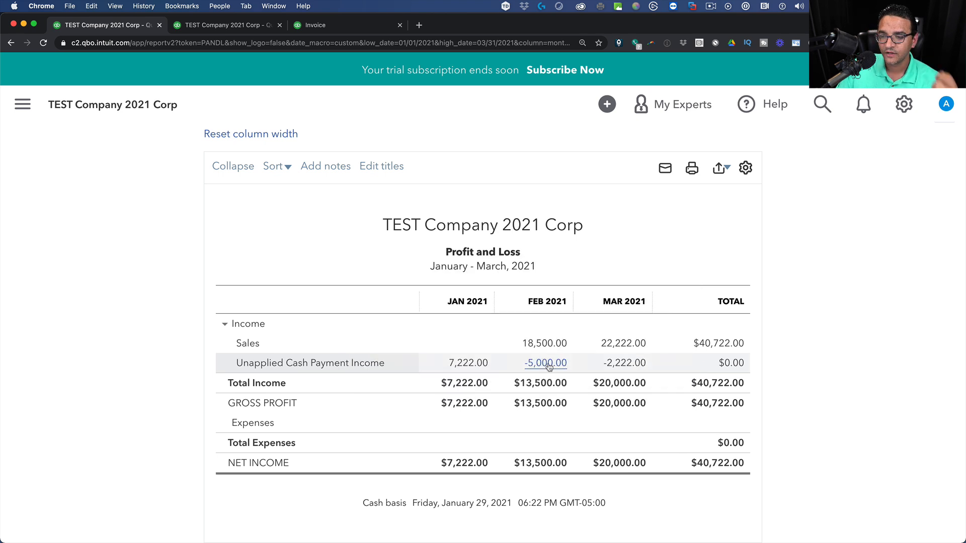
Open the January 15, 2021 payment linked to Customer B's invoice 1004.
{"action": "left_click", "coordinate": [332, 30]}
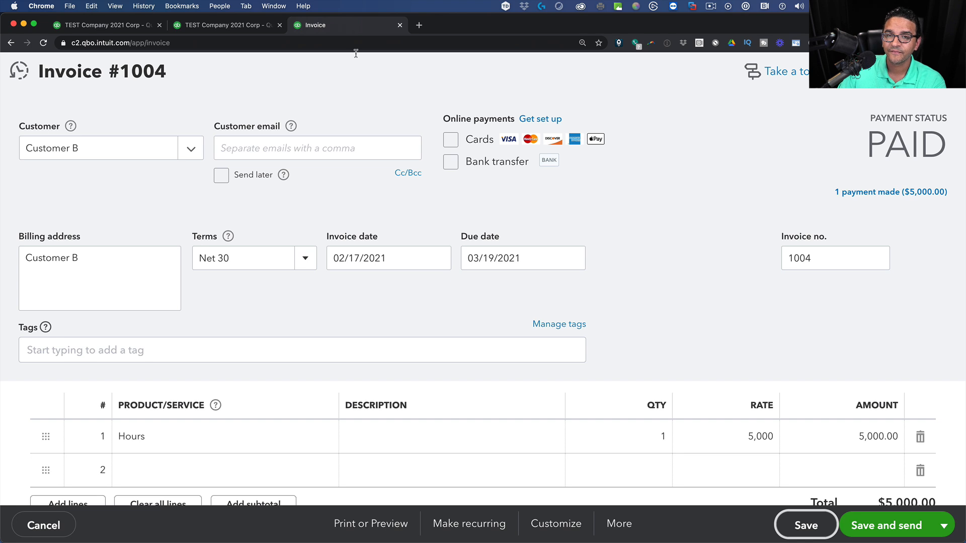
{"action": "left_click", "coordinate": [883, 195]}
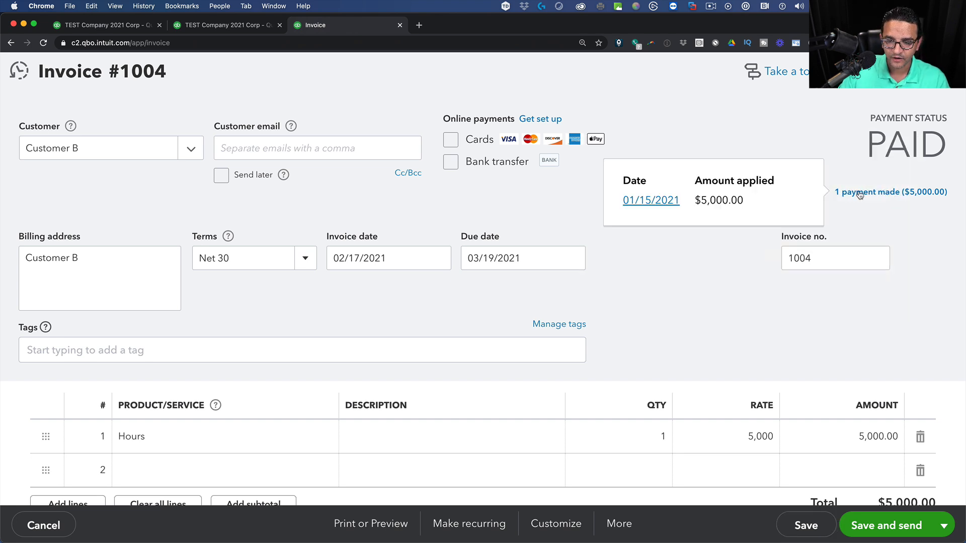
{"action": "left_click", "coordinate": [668, 197]}
{"action": "scroll", "coordinate": [625, 227], "scroll_direction": "down", "scroll_amount": 2}
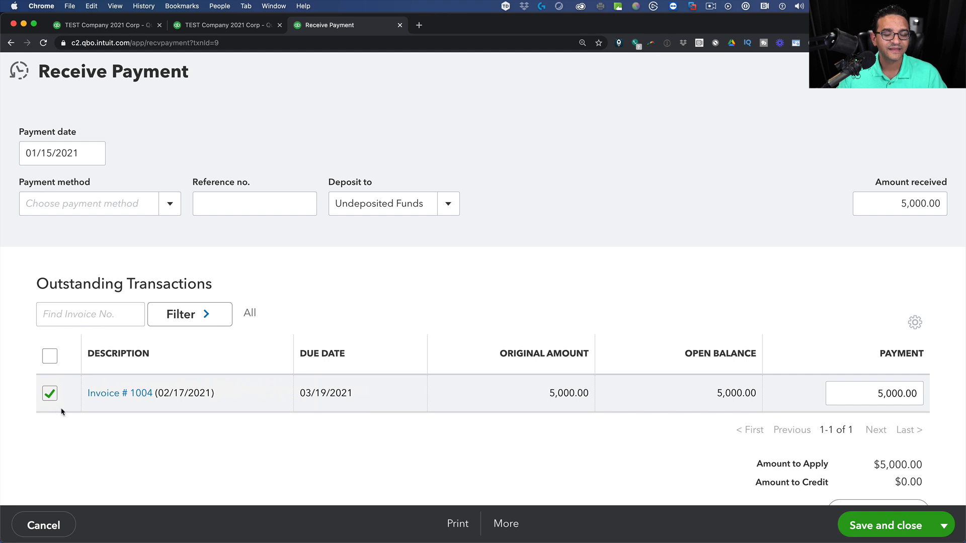
Unlink invoice 1004 from the January 15 payment and save the payment as a customer credit.
{"action": "left_click", "coordinate": [49, 394]}
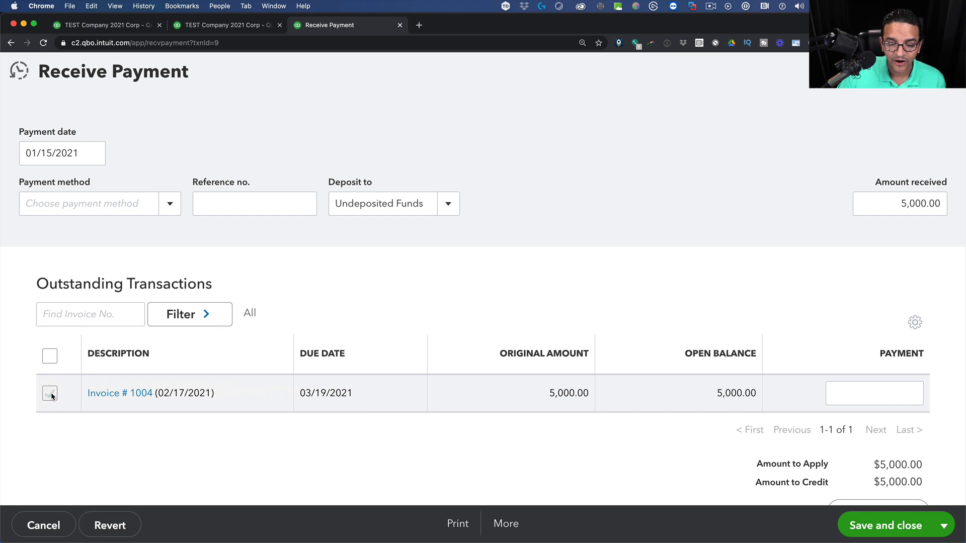
{"action": "left_click", "coordinate": [891, 526]}
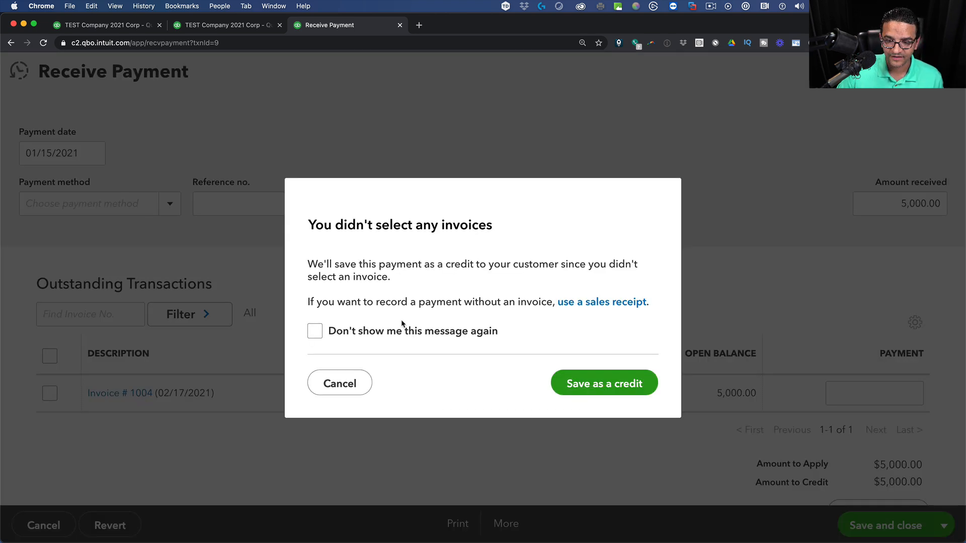
{"action": "left_click", "coordinate": [606, 382]}
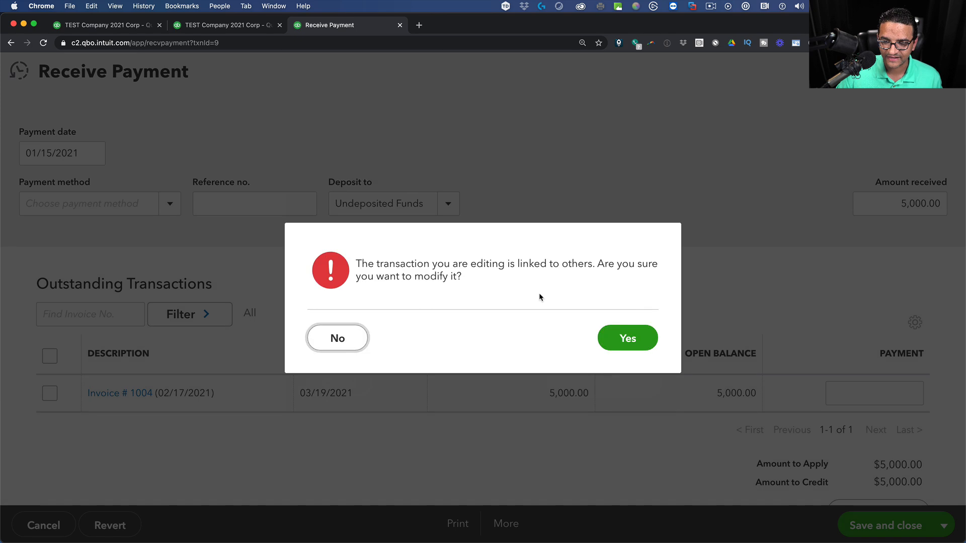
{"action": "left_click", "coordinate": [625, 335]}
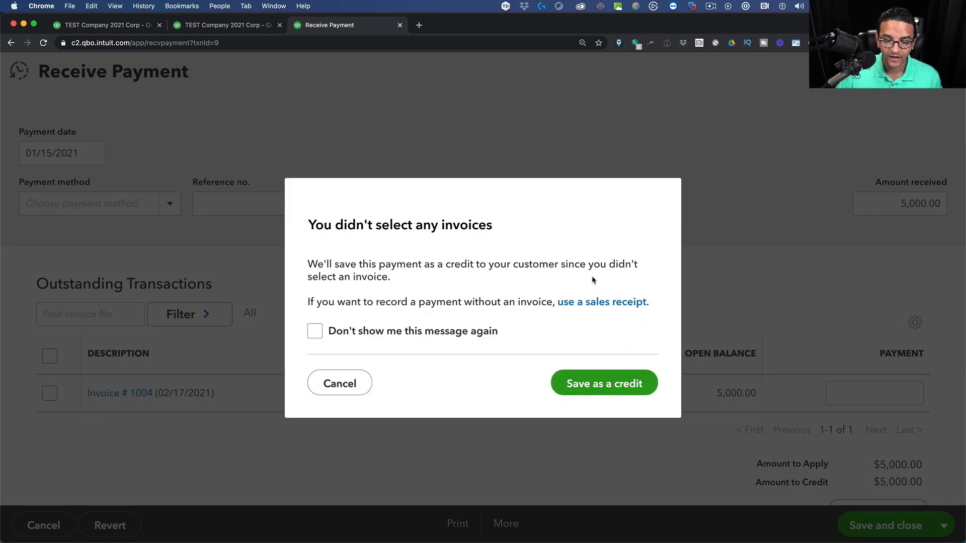
{"action": "left_click", "coordinate": [604, 387]}
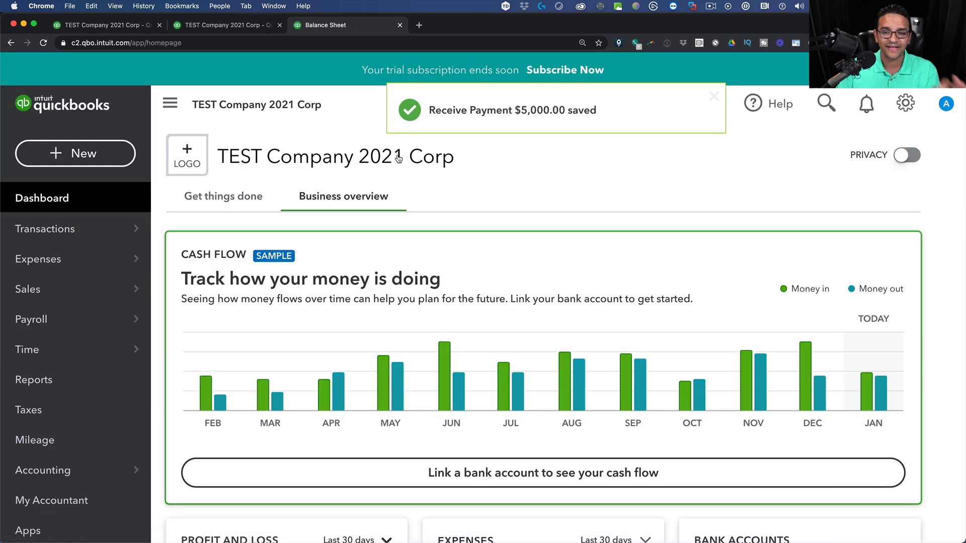
Rerun the cash-basis Profit and Loss report and examine February income with the payment unlinked from its invoice.
{"action": "left_click", "coordinate": [210, 31]}
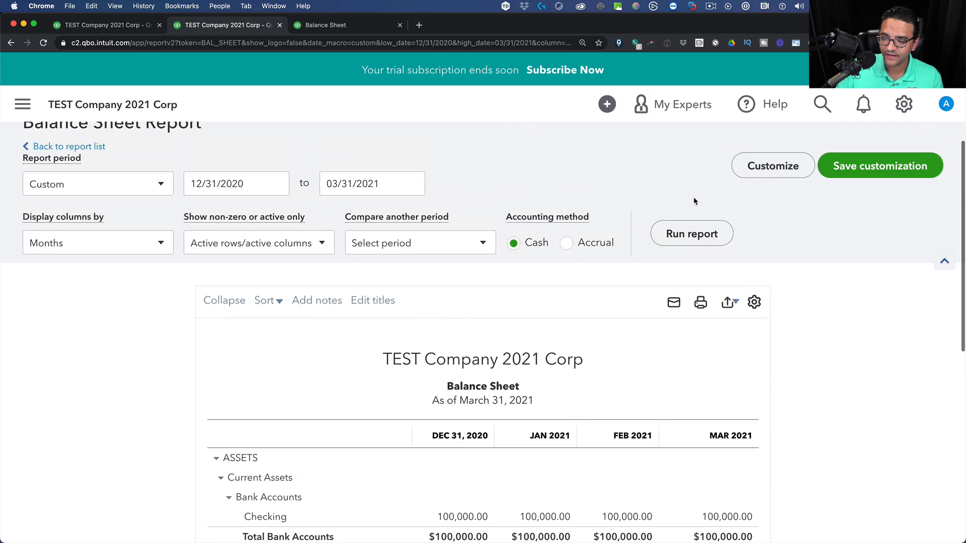
{"action": "left_click", "coordinate": [103, 25]}
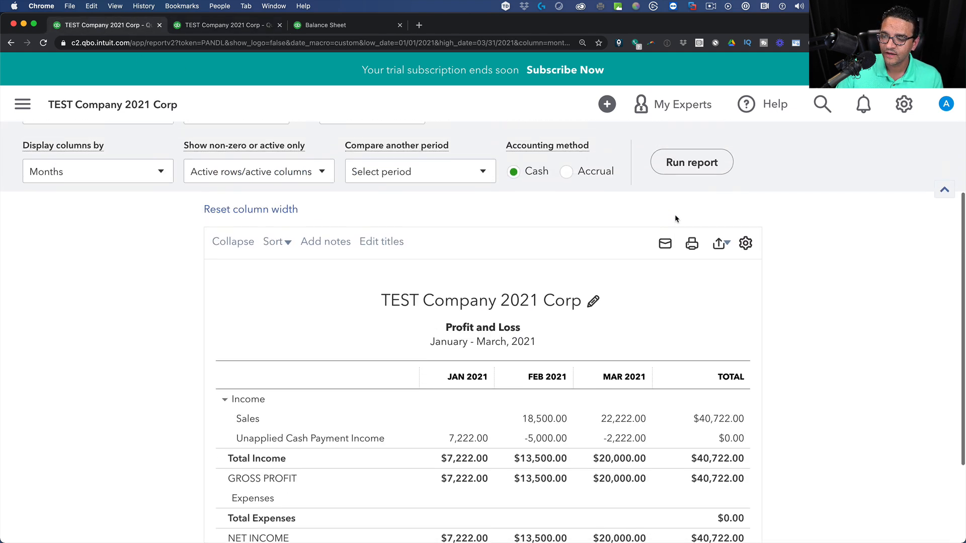
{"action": "left_click", "coordinate": [691, 175]}
{"action": "scroll", "coordinate": [859, 325], "scroll_direction": "down", "scroll_amount": 3}
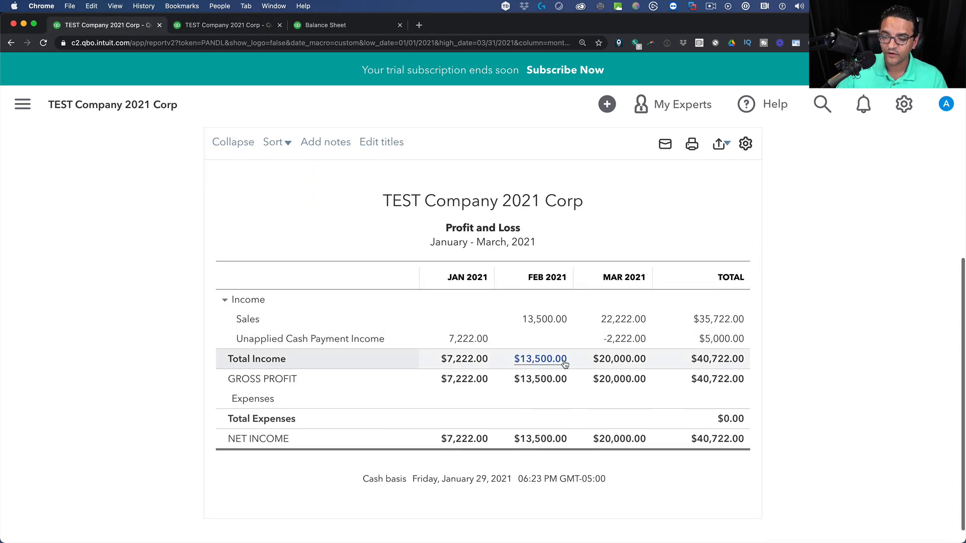
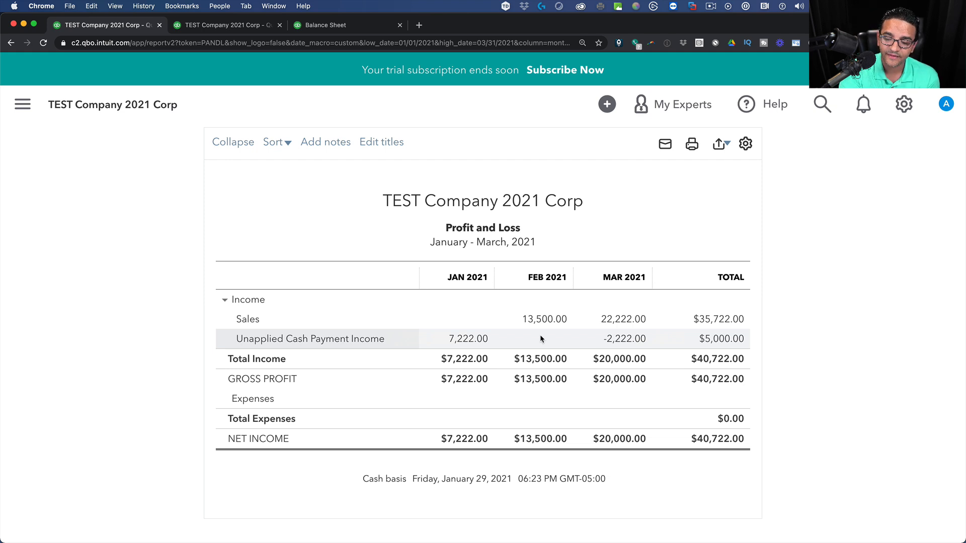
Examine the transactions behind January's Unapplied Cash Payment Income and return to the Profit and Loss summary.
{"action": "left_click", "coordinate": [468, 339]}
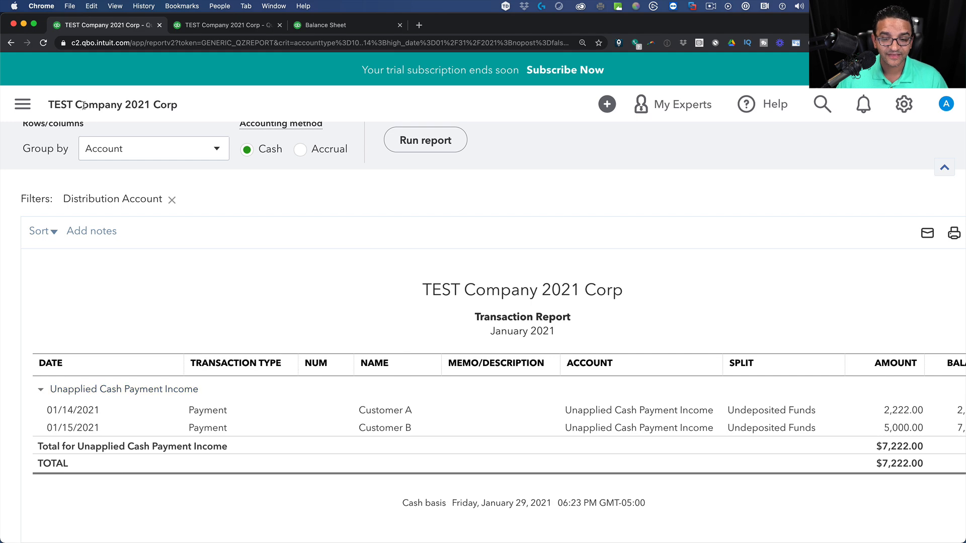
{"action": "scroll", "coordinate": [95, 161], "scroll_direction": "up", "scroll_amount": 3}
{"action": "left_click", "coordinate": [75, 137]}
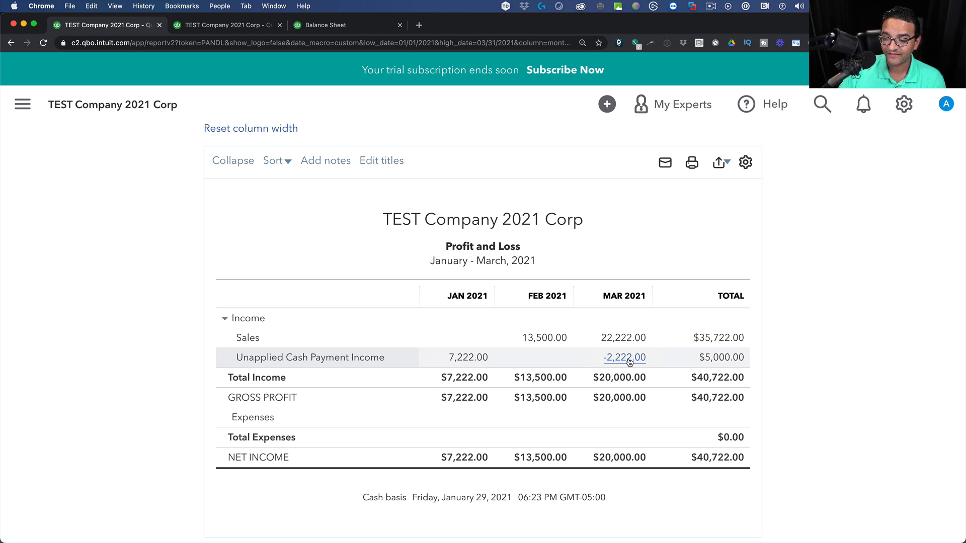
{"action": "scroll", "coordinate": [639, 363], "scroll_direction": "up", "scroll_amount": 1}
{"action": "scroll", "coordinate": [763, 402], "scroll_direction": "down", "scroll_amount": 1}
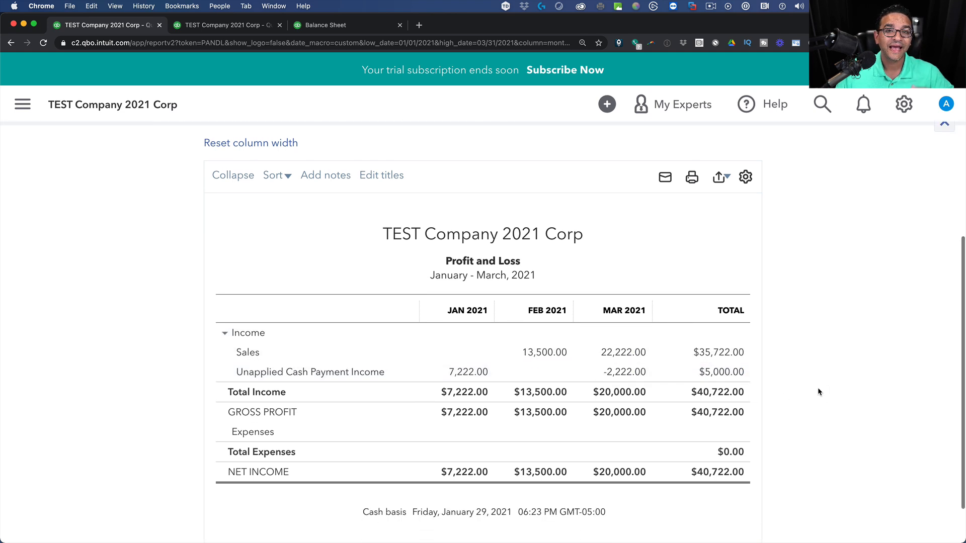
{"action": "scroll", "coordinate": [818, 392], "scroll_direction": "down", "scroll_amount": 1}
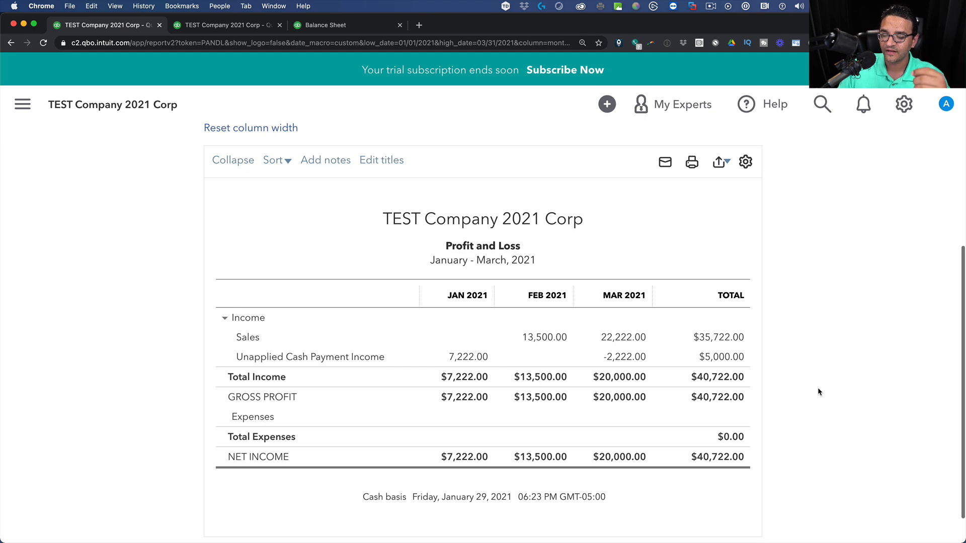
Open Customer B's invoice 1004 from the list of recent invoices.
{"action": "left_click", "coordinate": [347, 24]}
{"action": "left_click", "coordinate": [58, 165]}
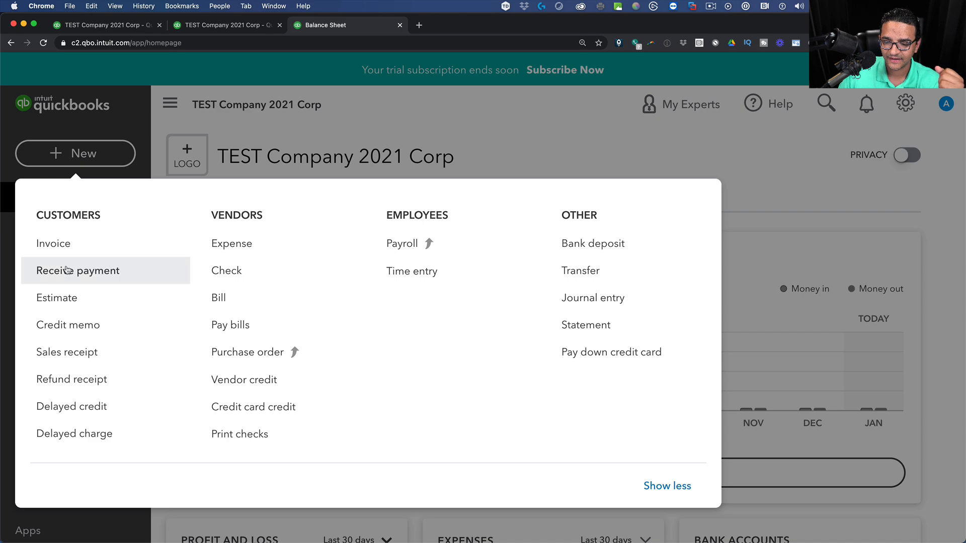
{"action": "left_click", "coordinate": [56, 244]}
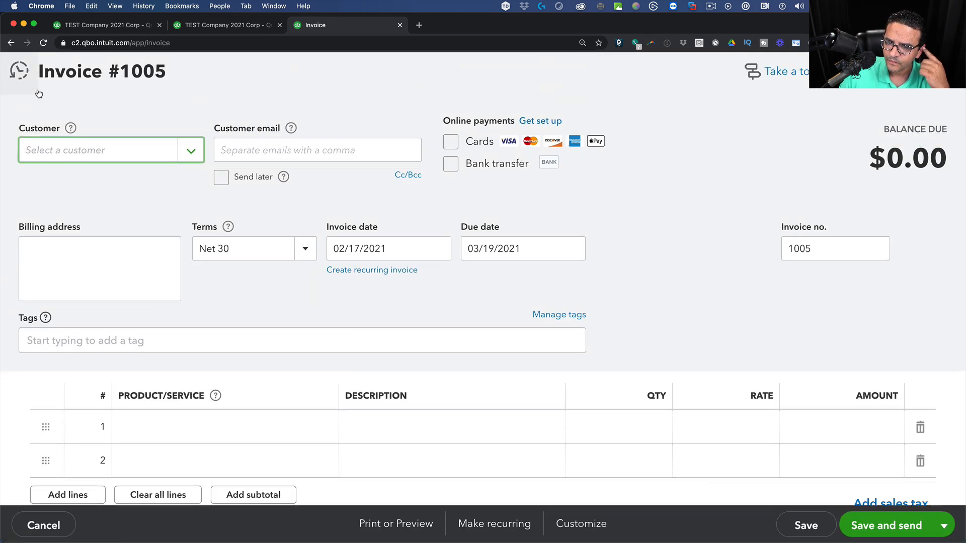
{"action": "left_click", "coordinate": [19, 67]}
{"action": "left_click", "coordinate": [88, 162]}
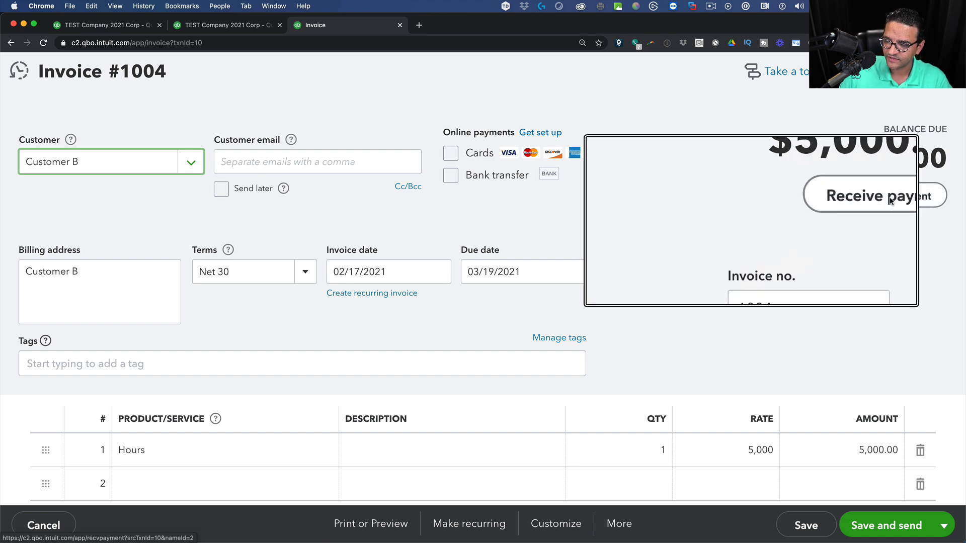
Apply Customer B's existing credit to invoice 1004 through a 0.00 payment dated March 11, 2021, and save it.
{"action": "left_click", "coordinate": [889, 197]}
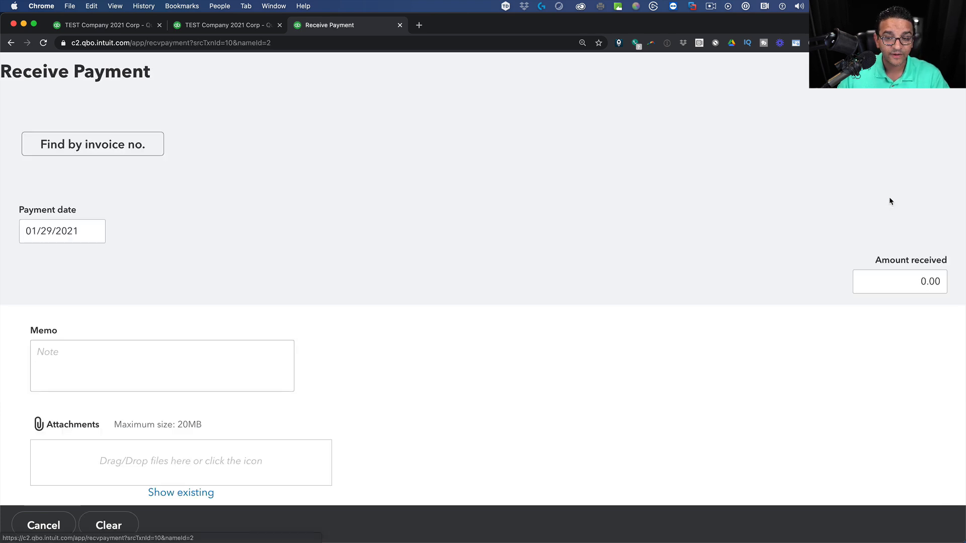
{"action": "scroll", "coordinate": [632, 210], "scroll_direction": "down", "scroll_amount": 3}
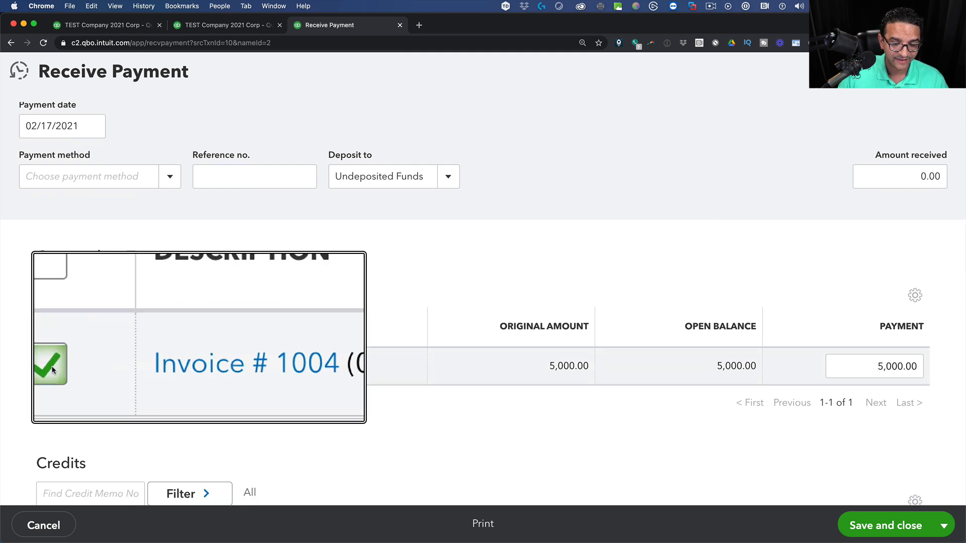
{"action": "left_click", "coordinate": [939, 176]}
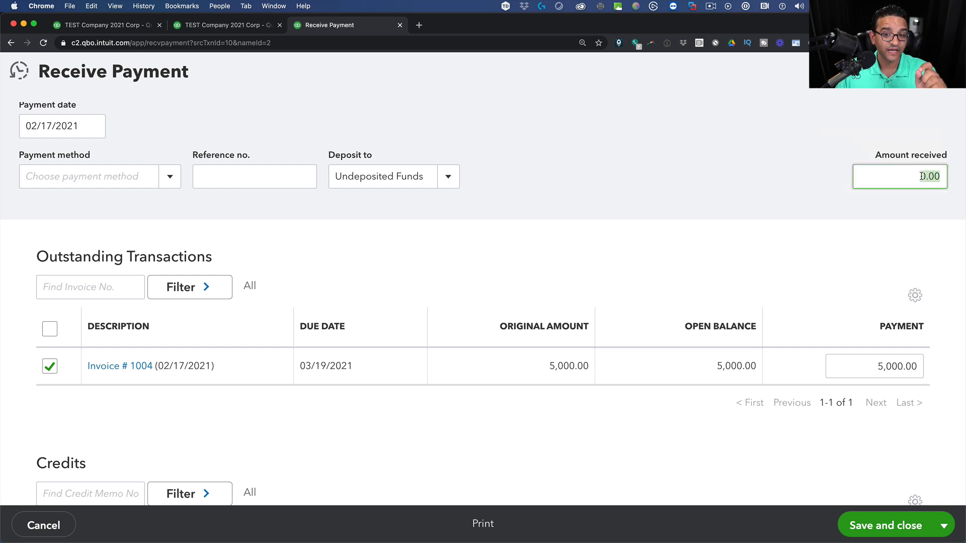
{"action": "left_click", "coordinate": [60, 126]}
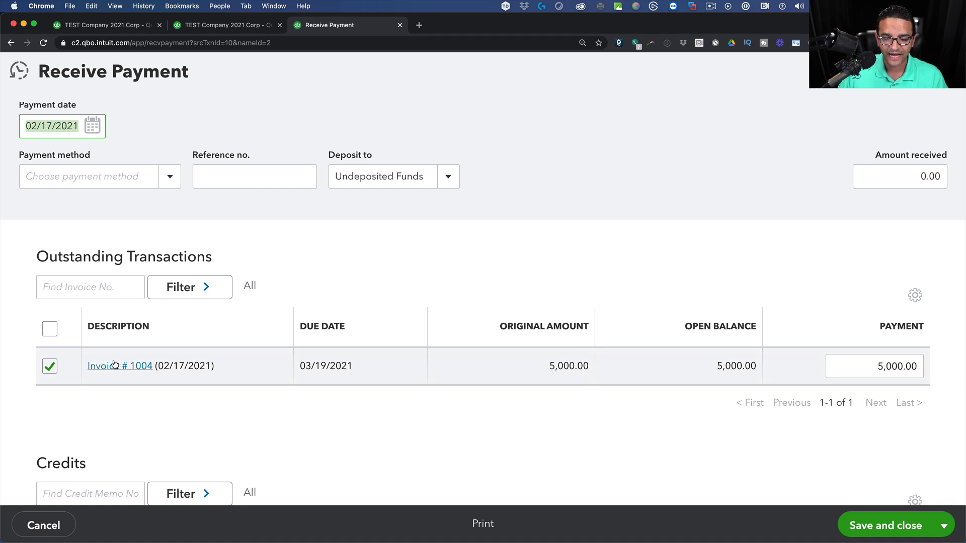
{"action": "left_click", "coordinate": [98, 130]}
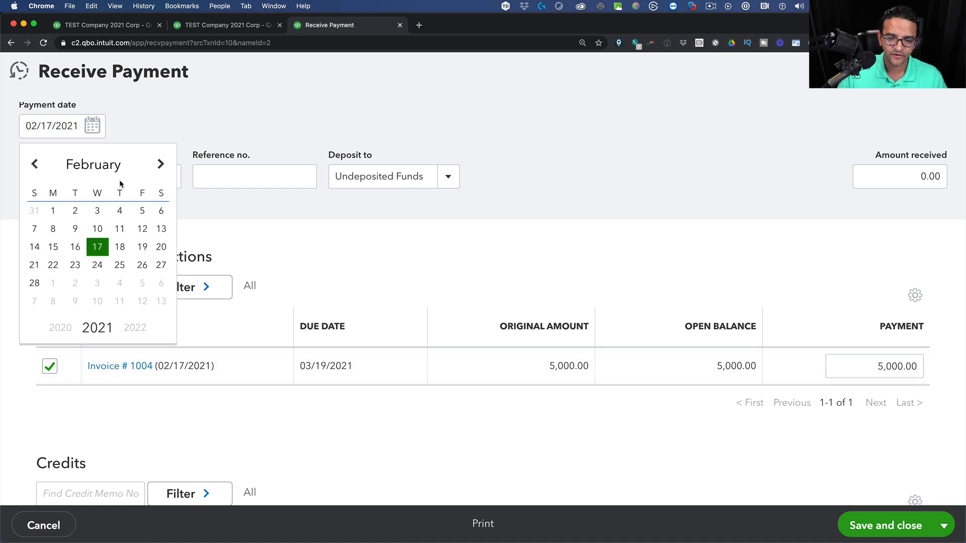
{"action": "left_click", "coordinate": [160, 165]}
{"action": "left_click", "coordinate": [120, 229]}
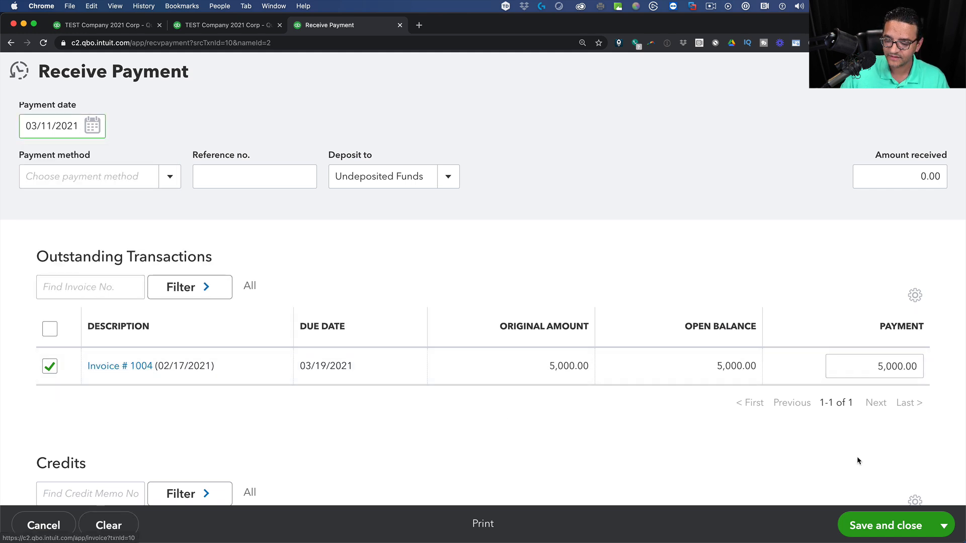
{"action": "left_click", "coordinate": [875, 525]}
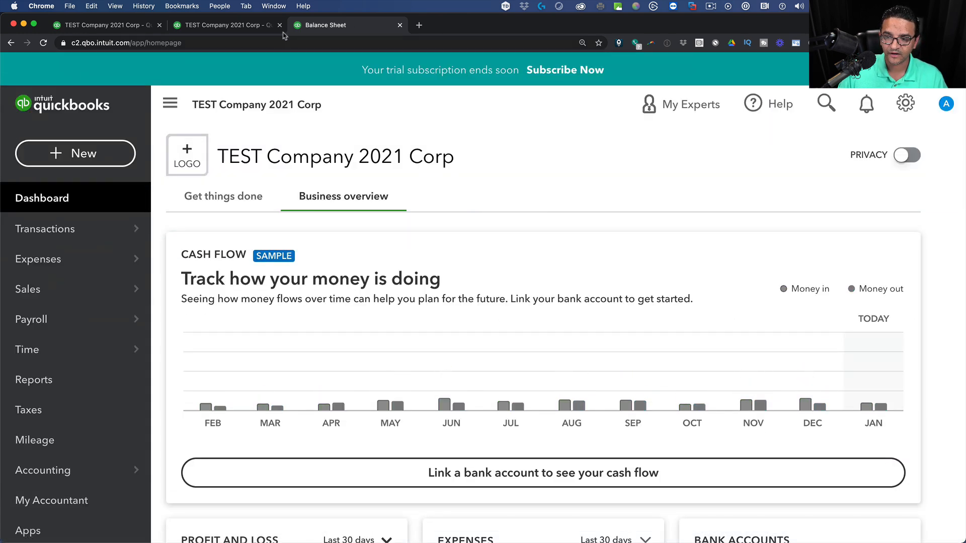
Refresh the Profit and Loss report and examine which month the applied credit affects in Unapplied Cash Payment Income.
{"action": "left_click", "coordinate": [216, 27]}
{"action": "left_click", "coordinate": [129, 28]}
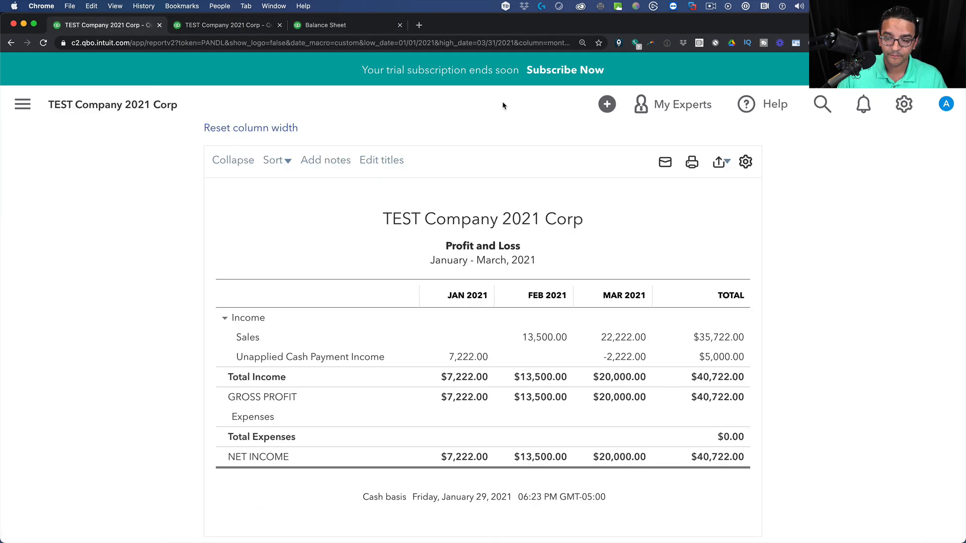
{"action": "scroll", "coordinate": [741, 194], "scroll_direction": "up", "scroll_amount": 3}
{"action": "left_click", "coordinate": [725, 200]}
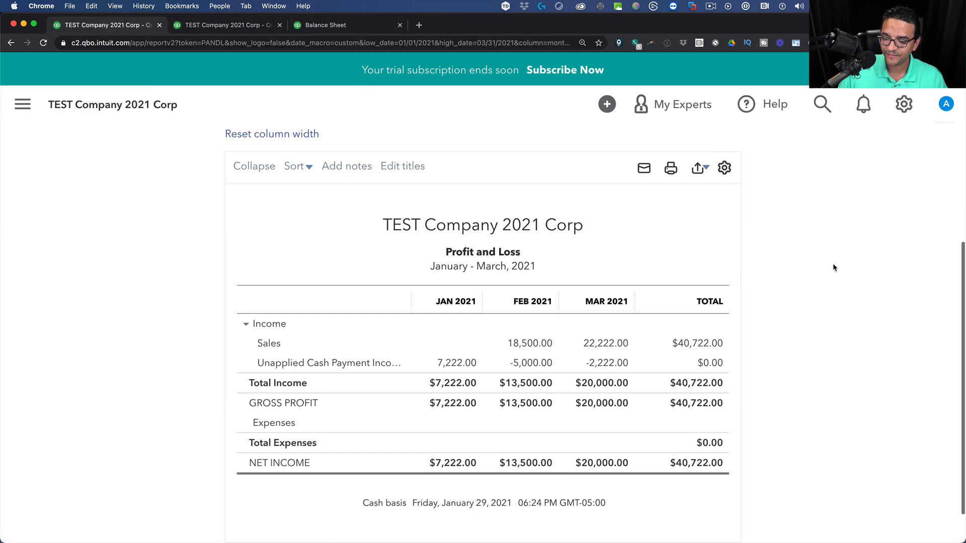
{"action": "scroll", "coordinate": [831, 267], "scroll_direction": "down", "scroll_amount": 2}
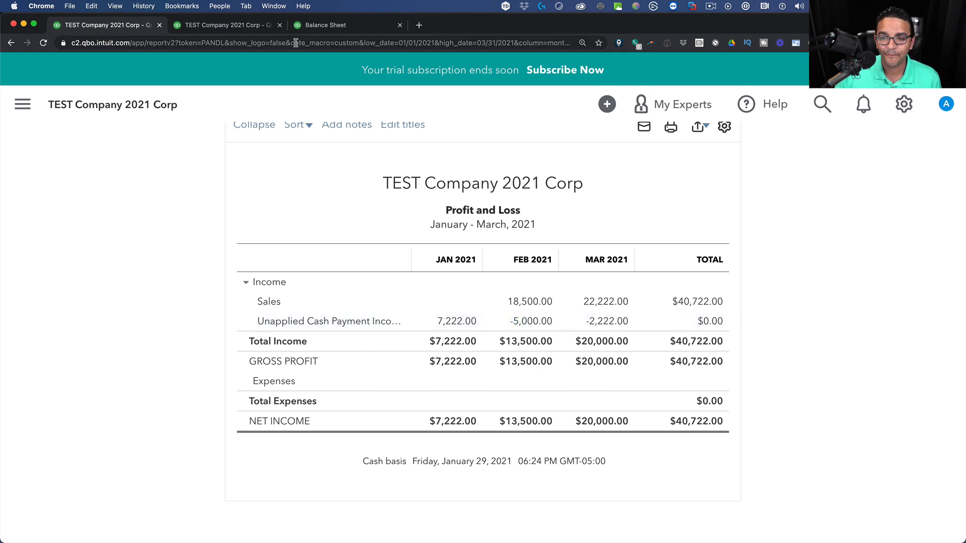
Run the Balance Sheet report on the Accrual basis and examine its monthly receivables, undeposited funds and equity.
{"action": "left_click", "coordinate": [318, 27]}
{"action": "left_click", "coordinate": [209, 28]}
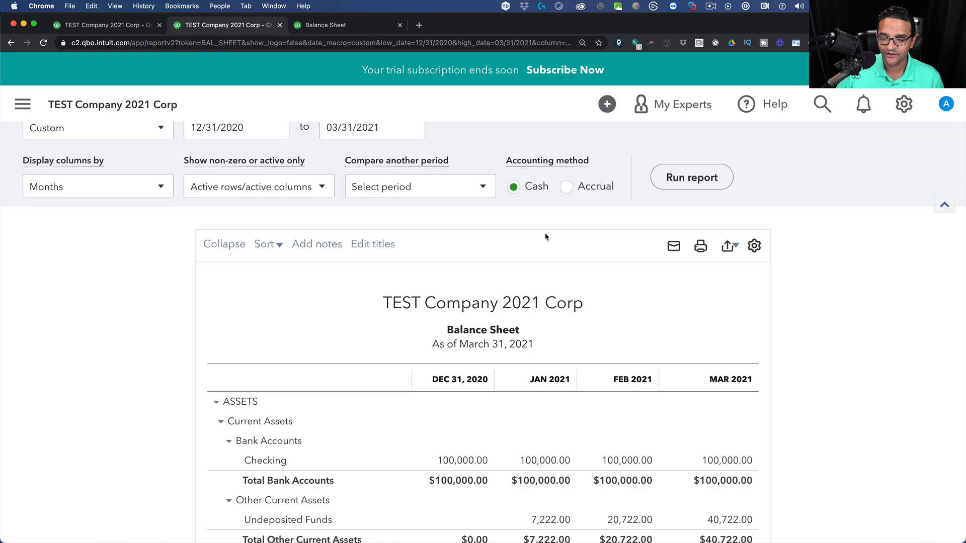
{"action": "scroll", "coordinate": [710, 151], "scroll_direction": "down", "scroll_amount": 3}
{"action": "scroll", "coordinate": [736, 231], "scroll_direction": "up", "scroll_amount": 2}
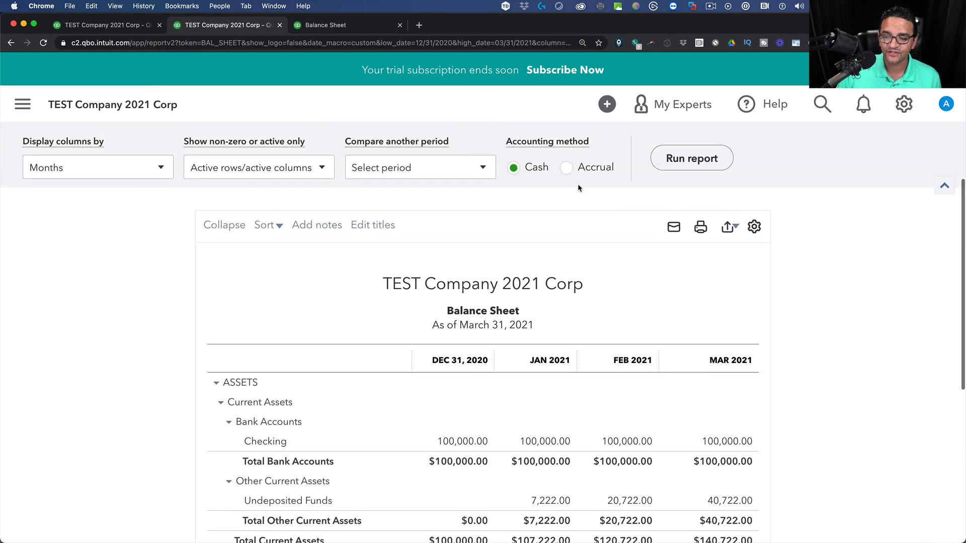
{"action": "left_click", "coordinate": [566, 168]}
{"action": "left_click", "coordinate": [696, 158]}
{"action": "scroll", "coordinate": [838, 308], "scroll_direction": "down", "scroll_amount": 2}
{"action": "scroll", "coordinate": [838, 308], "scroll_direction": "down", "scroll_amount": 2}
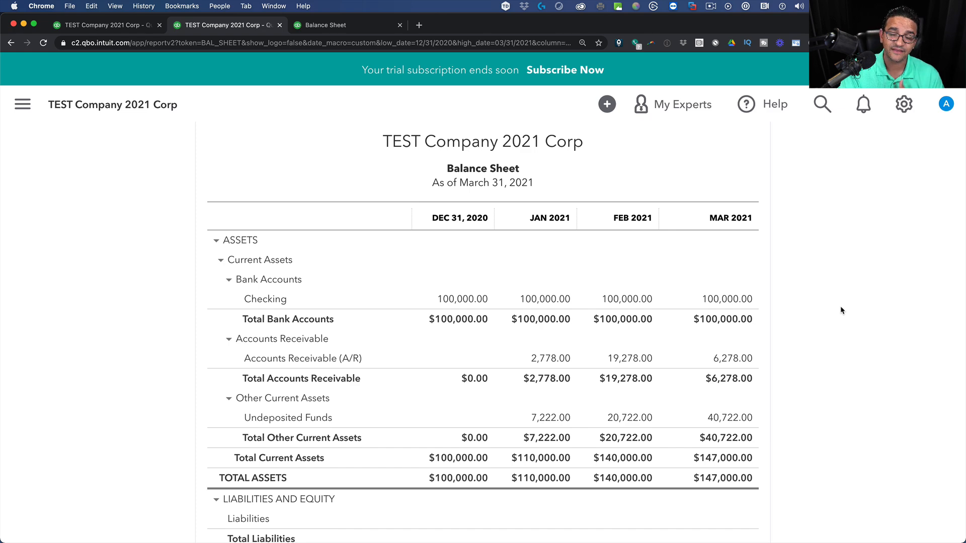
{"action": "scroll", "coordinate": [841, 311], "scroll_direction": "down", "scroll_amount": 4}
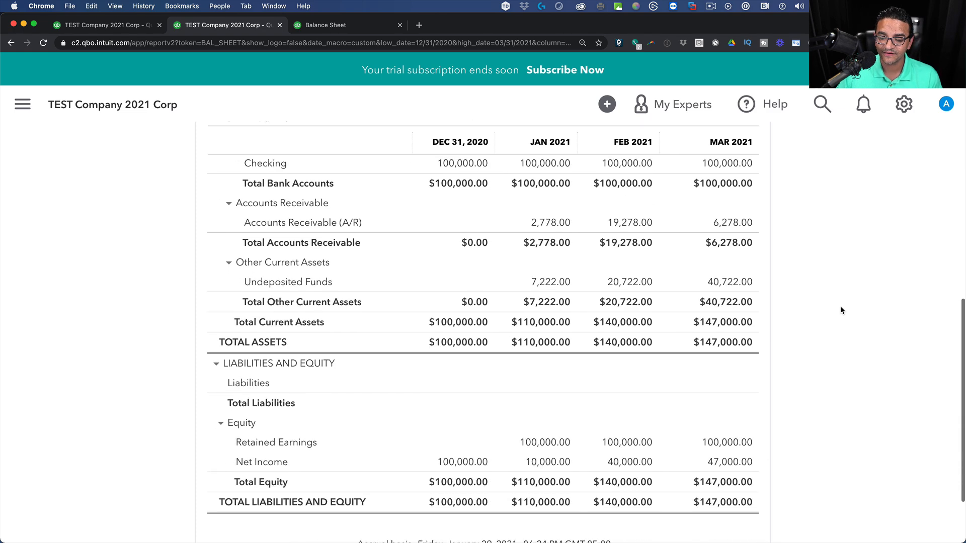
{"action": "scroll", "coordinate": [837, 307], "scroll_direction": "up", "scroll_amount": 8}
{"action": "scroll", "coordinate": [835, 306], "scroll_direction": "down", "scroll_amount": 1}
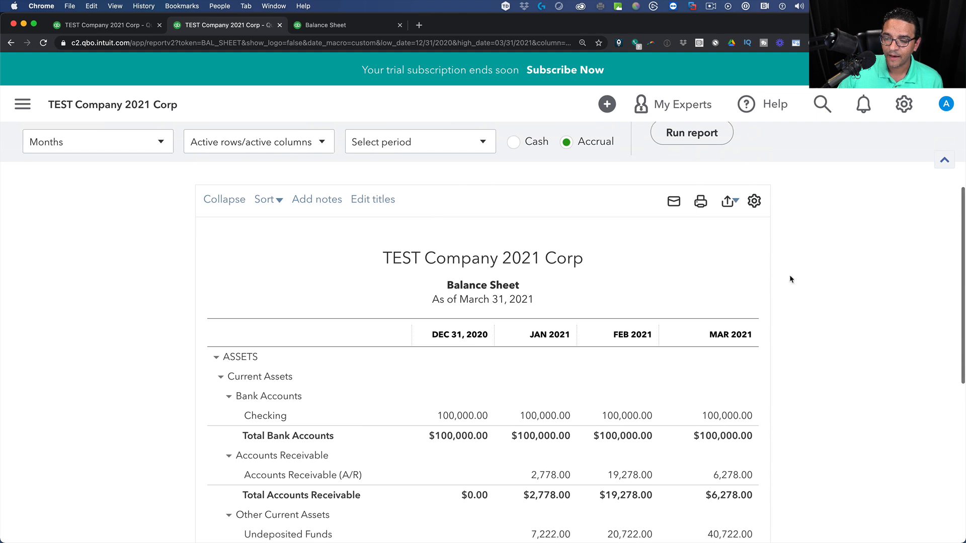
{"action": "left_click", "coordinate": [676, 141]}
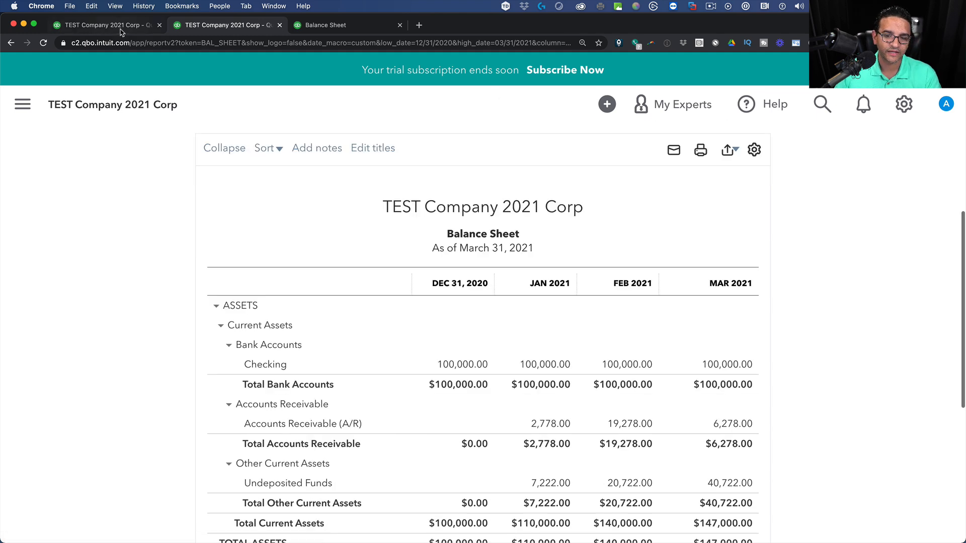
Run the January to March 2021 Profit and Loss report on the Accrual basis and examine monthly sales.
{"action": "left_click", "coordinate": [123, 28]}
{"action": "scroll", "coordinate": [503, 202], "scroll_direction": "up", "scroll_amount": 3}
{"action": "left_click", "coordinate": [567, 210]}
{"action": "left_click", "coordinate": [691, 202]}
{"action": "scroll", "coordinate": [791, 284], "scroll_direction": "down", "scroll_amount": 2}
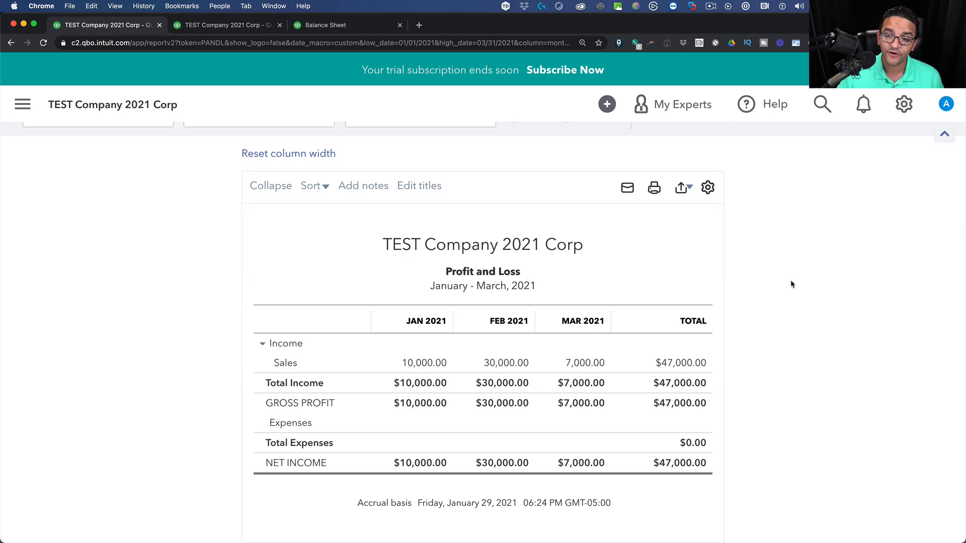
Start a new bill and add Vendor X as a new vendor on it.
{"action": "left_click", "coordinate": [325, 25]}
{"action": "left_click_drag", "start_coordinate": [510, 30], "coordinate": [501, 30]}
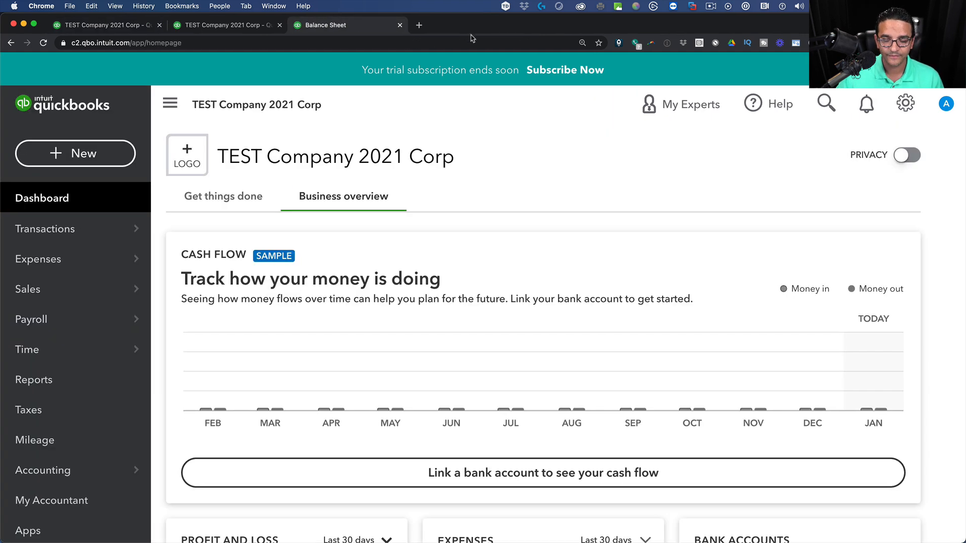
{"action": "left_click", "coordinate": [56, 154]}
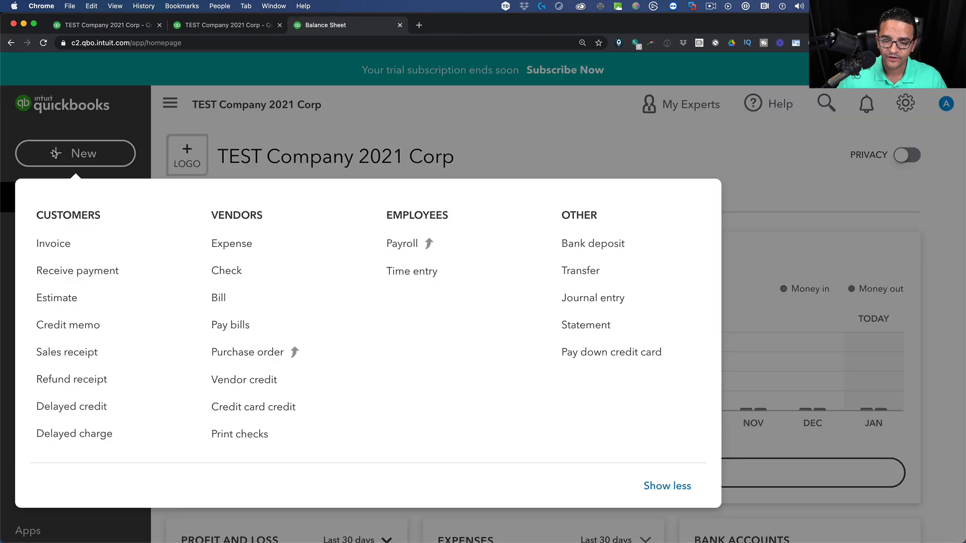
{"action": "left_click", "coordinate": [221, 301]}
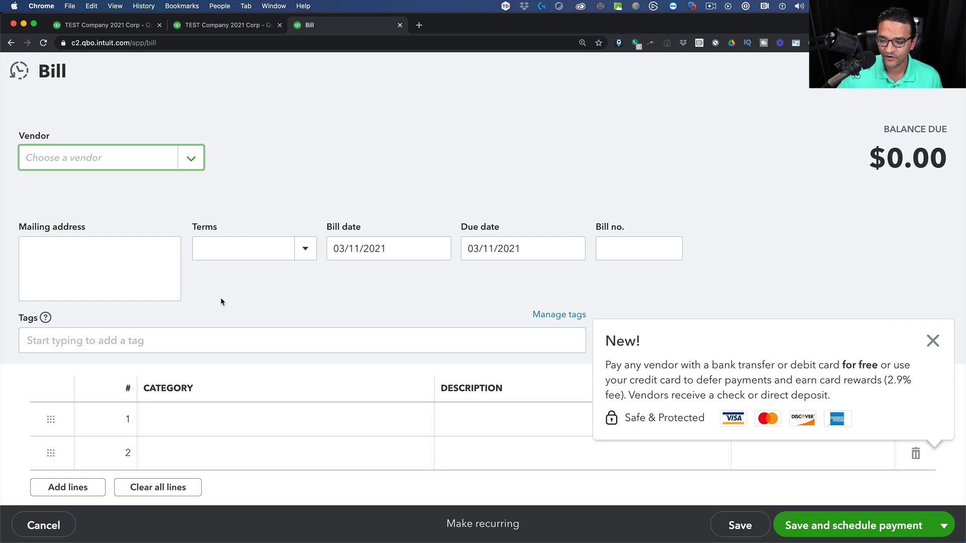
{"action": "left_click", "coordinate": [931, 341]}
{"action": "left_click", "coordinate": [190, 159]}
{"action": "left_click", "coordinate": [60, 194]}
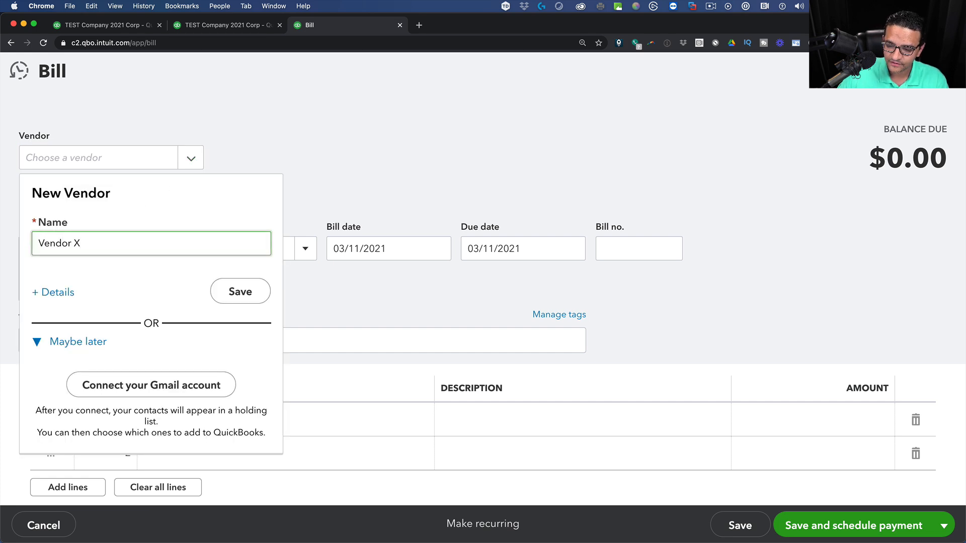
{"action": "left_click", "coordinate": [245, 300]}
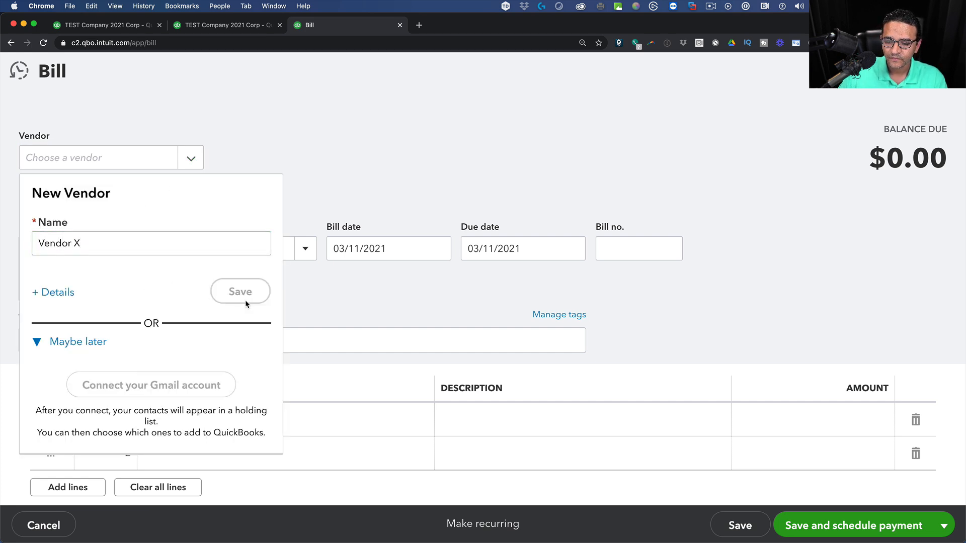
Set the Vendor X bill's date to 01/01/2021.
{"action": "left_click", "coordinate": [448, 253]}
{"action": "left_click", "coordinate": [343, 286]}
{"action": "left_click", "coordinate": [342, 286]}
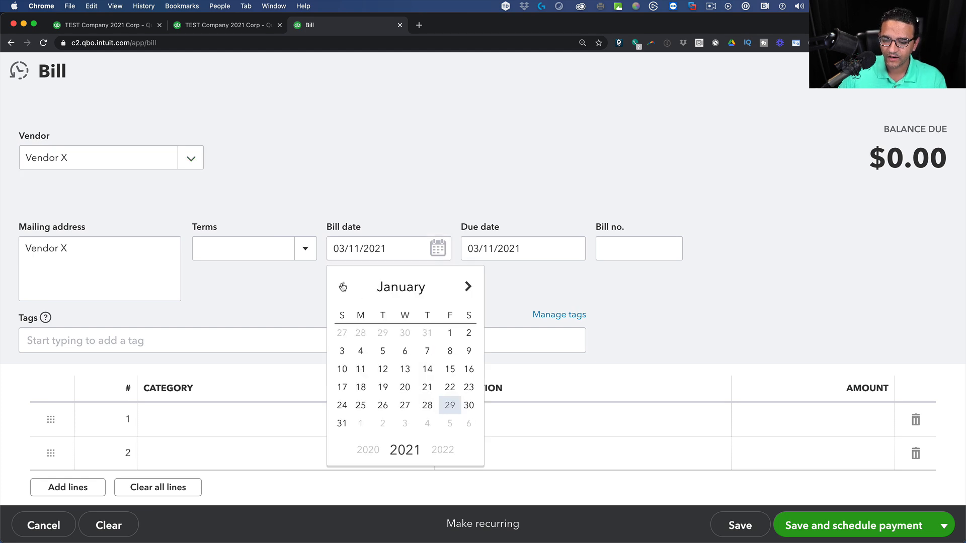
{"action": "left_click", "coordinate": [450, 335]}
Add a Contractors line of 5,000.00 to the bill and save it.
{"action": "left_click", "coordinate": [179, 418]}
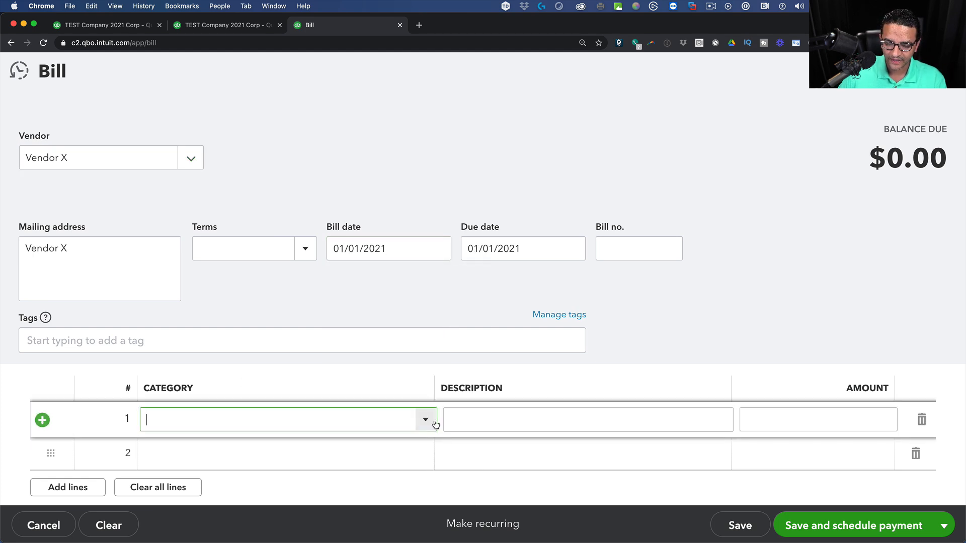
{"action": "left_click", "coordinate": [428, 424]}
{"action": "left_click", "coordinate": [189, 305]}
{"action": "left_click", "coordinate": [802, 412]}
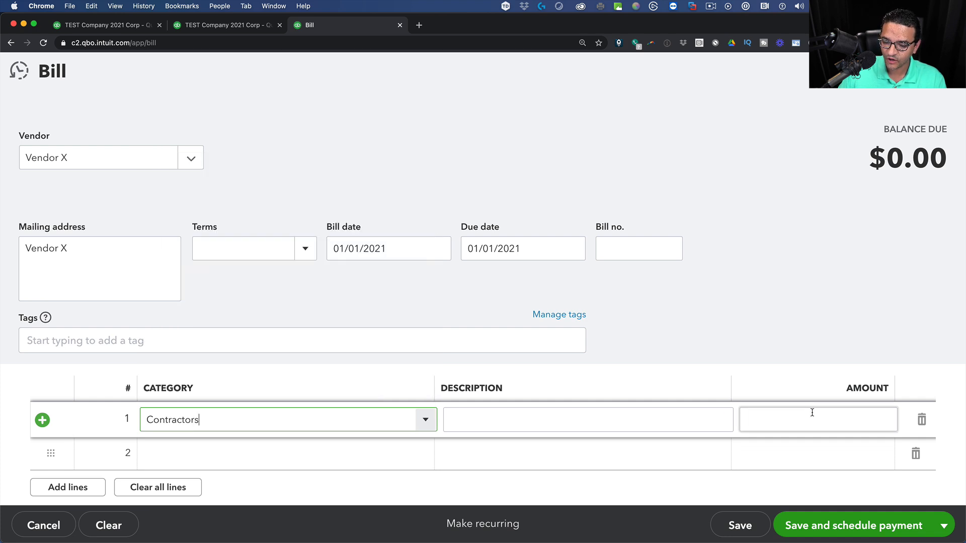
{"action": "type", "text": "5,000"}
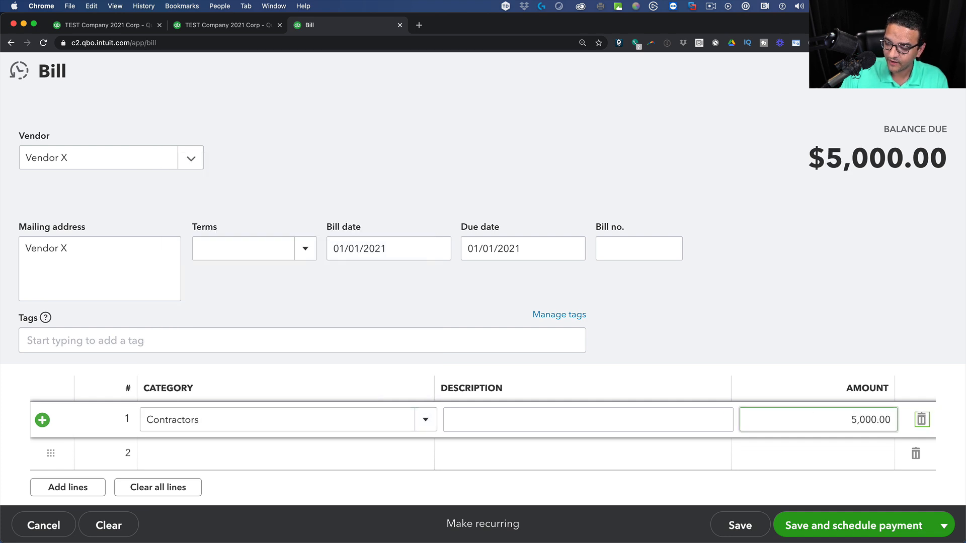
{"action": "left_click", "coordinate": [738, 526]}
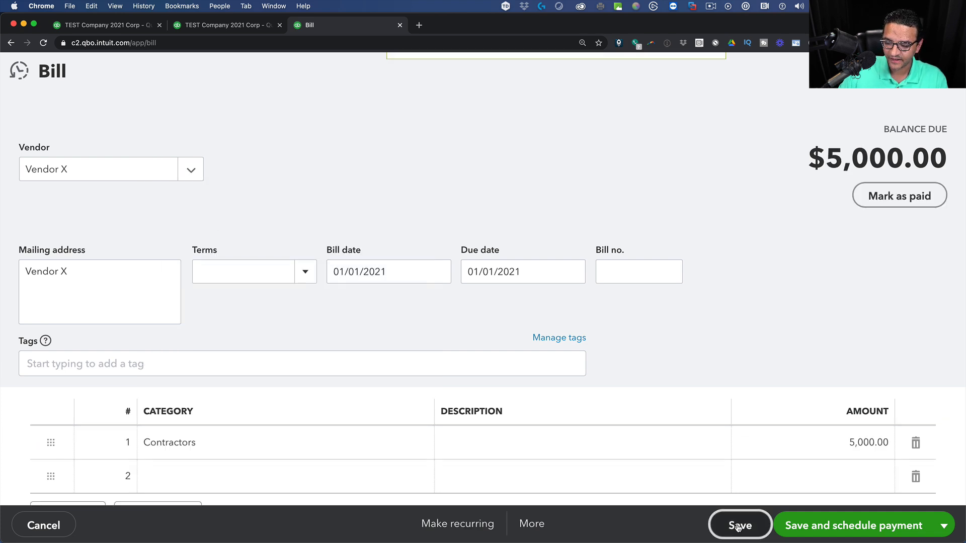
Copy the saved Vendor X bill, prefilling values from the last bill, and set the copy's bill date to 02/01/2021.
{"action": "left_click", "coordinate": [535, 525]}
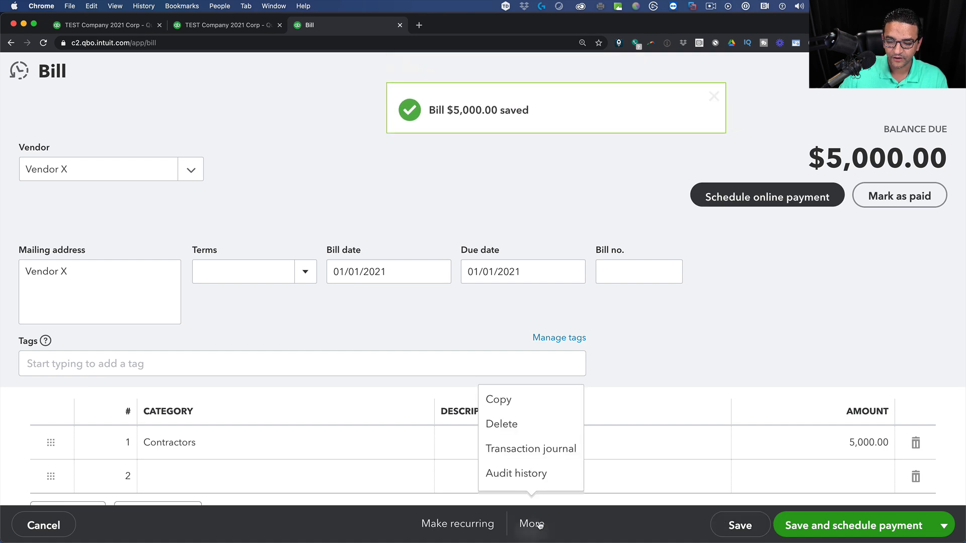
{"action": "left_click", "coordinate": [506, 403]}
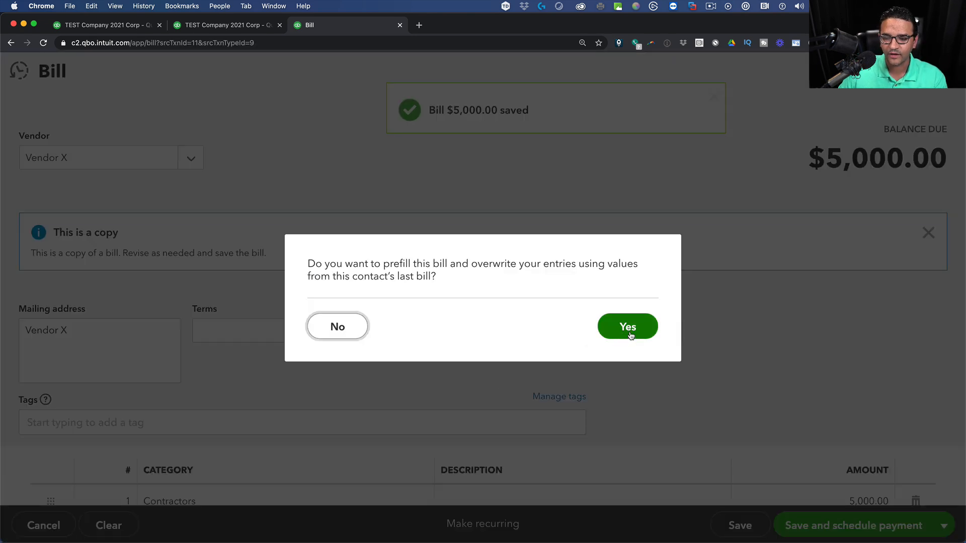
{"action": "left_click", "coordinate": [631, 336]}
{"action": "left_click", "coordinate": [449, 328]}
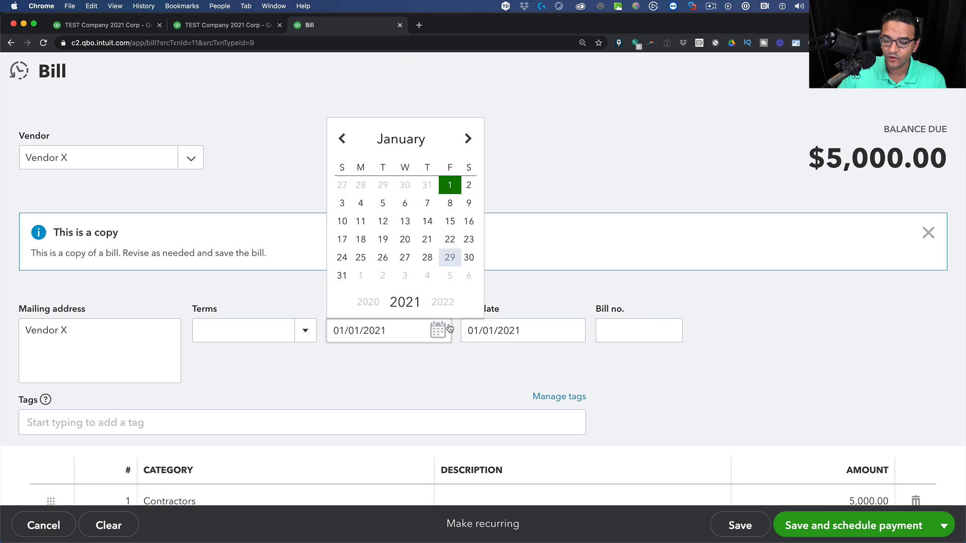
{"action": "left_click", "coordinate": [468, 139]}
{"action": "left_click", "coordinate": [360, 186]}
{"action": "scroll", "coordinate": [745, 366], "scroll_direction": "down", "scroll_amount": 3}
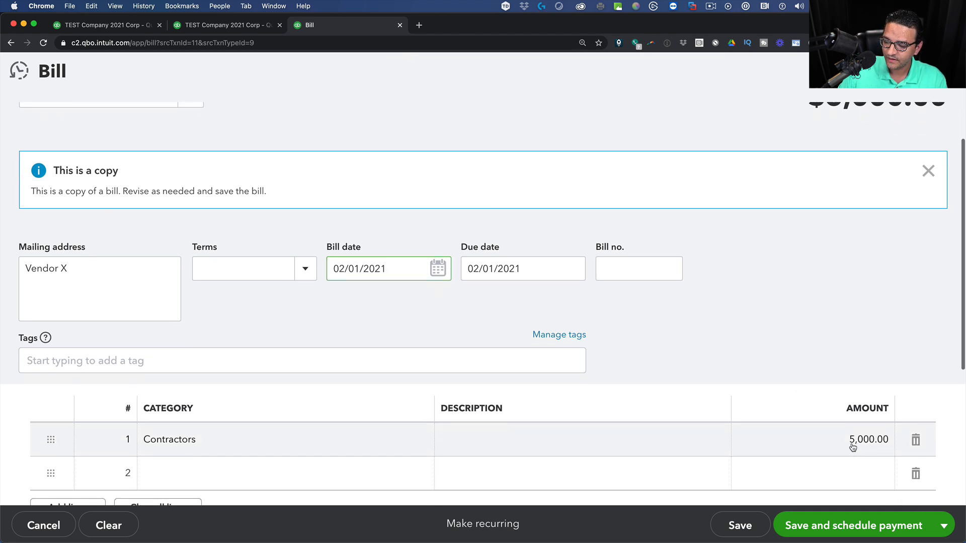
Set the Contractors line amount to 7500 on the bill dated 02/01/2021 and save the bill.
{"action": "left_click", "coordinate": [854, 443]}
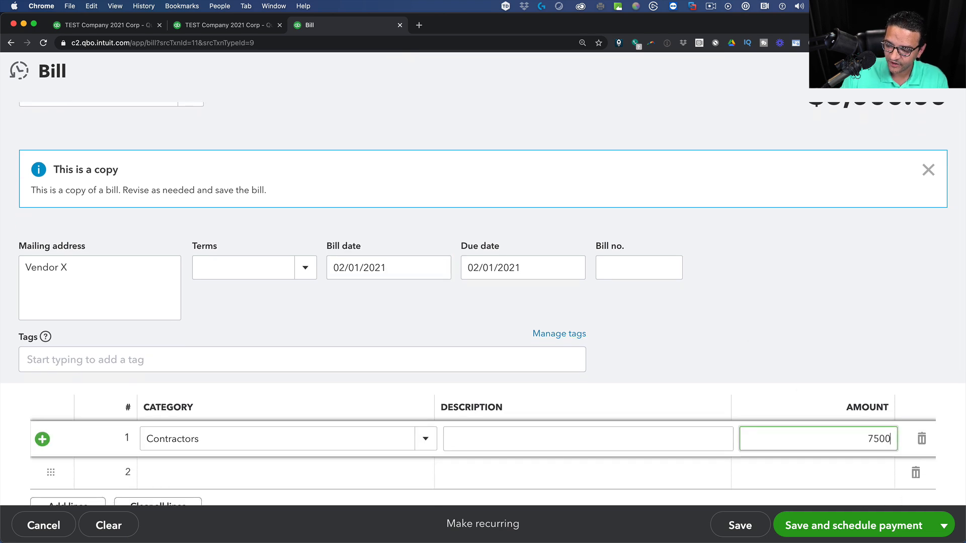
{"action": "left_click", "coordinate": [740, 525]}
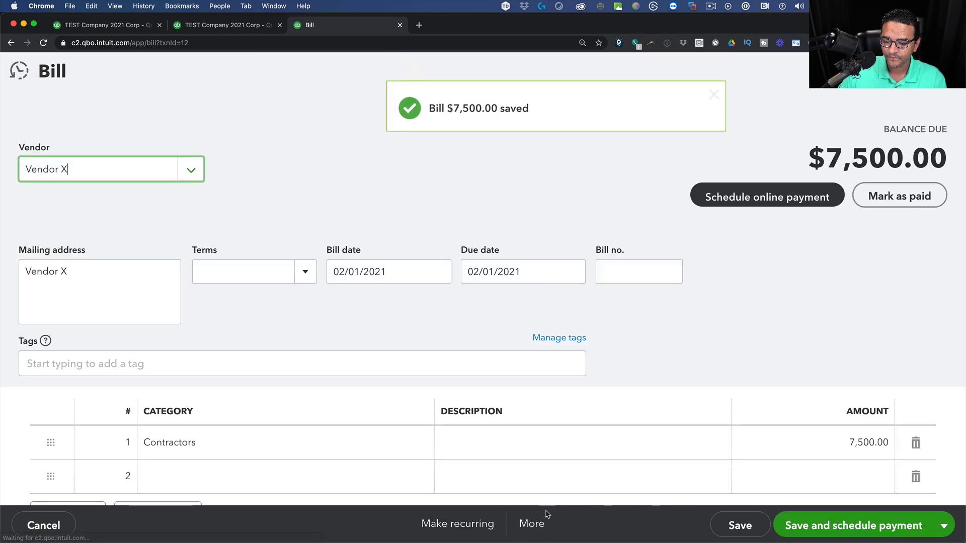
Copy the saved Vendor X bill without prefilling from the last bill, and date the copy 03/01/2021.
{"action": "left_click", "coordinate": [531, 524]}
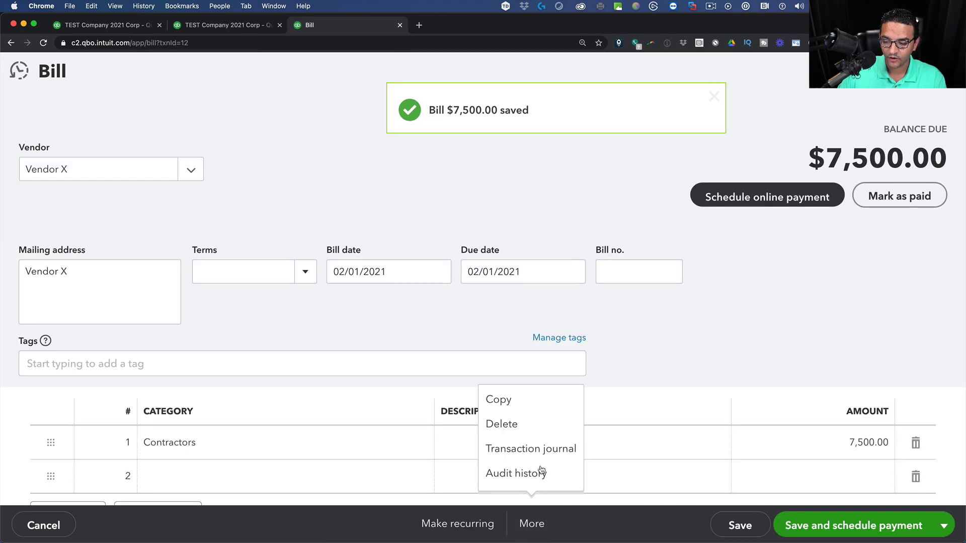
{"action": "left_click", "coordinate": [504, 401]}
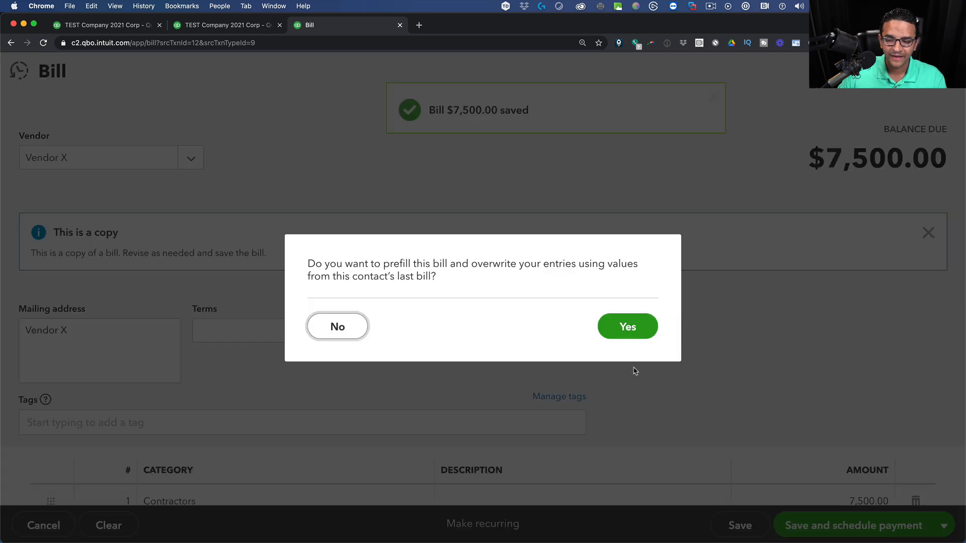
{"action": "left_click", "coordinate": [342, 331]}
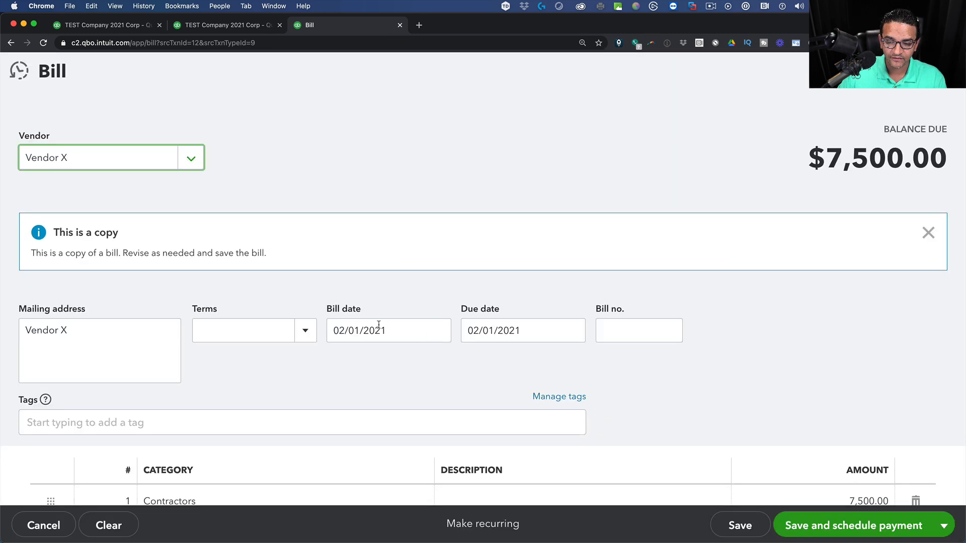
{"action": "left_click", "coordinate": [438, 331]}
{"action": "left_click", "coordinate": [469, 138]}
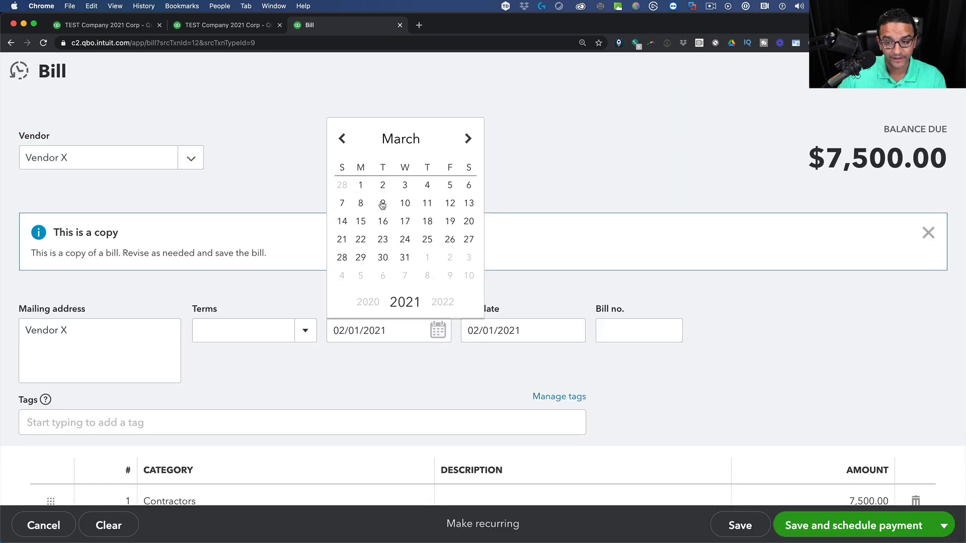
{"action": "left_click", "coordinate": [360, 186]}
Set the Contractors line amount to 11,890 on the copied bill and save it.
{"action": "scroll", "coordinate": [375, 279], "scroll_direction": "down", "scroll_amount": 4}
{"action": "left_click", "coordinate": [840, 326]}
{"action": "type", "text": "11"}
{"action": "key", "text": "Tab"}
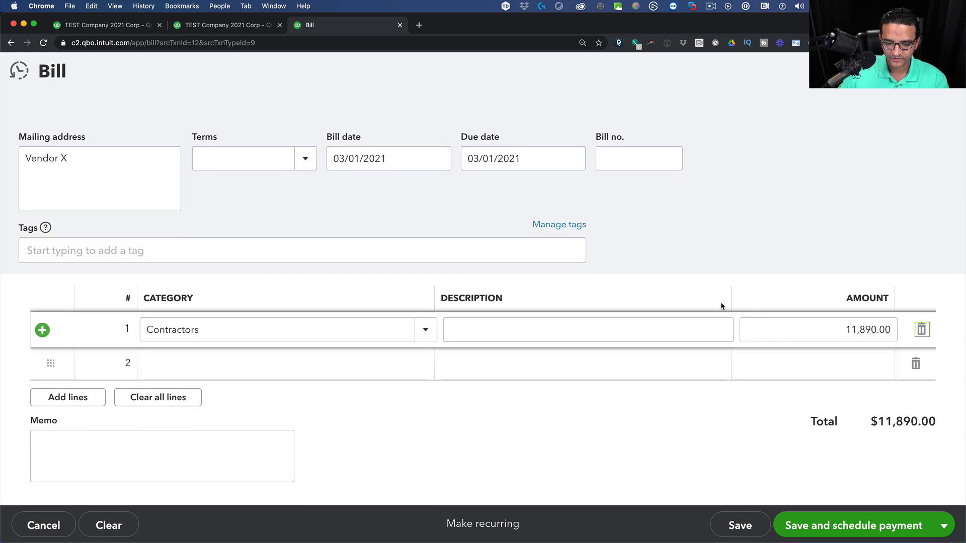
{"action": "scroll", "coordinate": [649, 280], "scroll_direction": "up", "scroll_amount": 3}
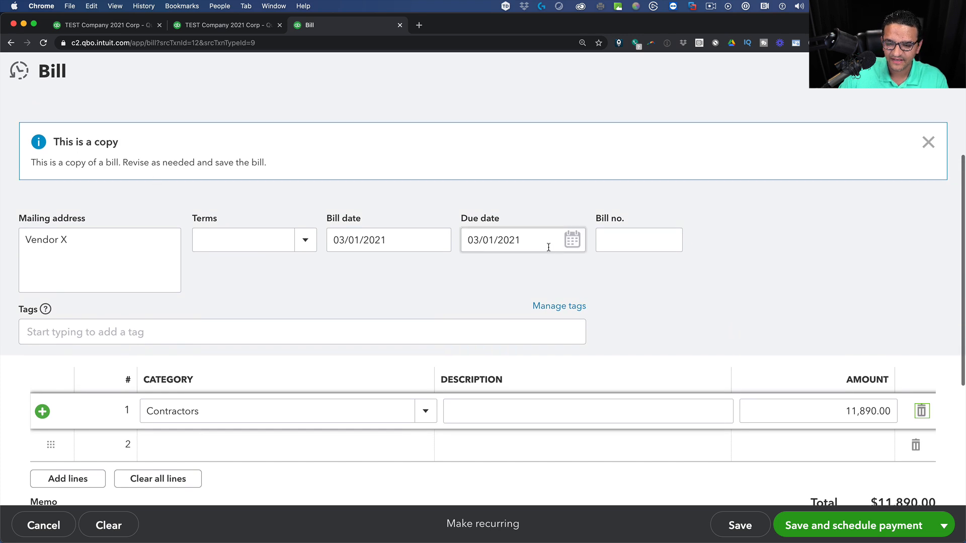
{"action": "left_click", "coordinate": [732, 521]}
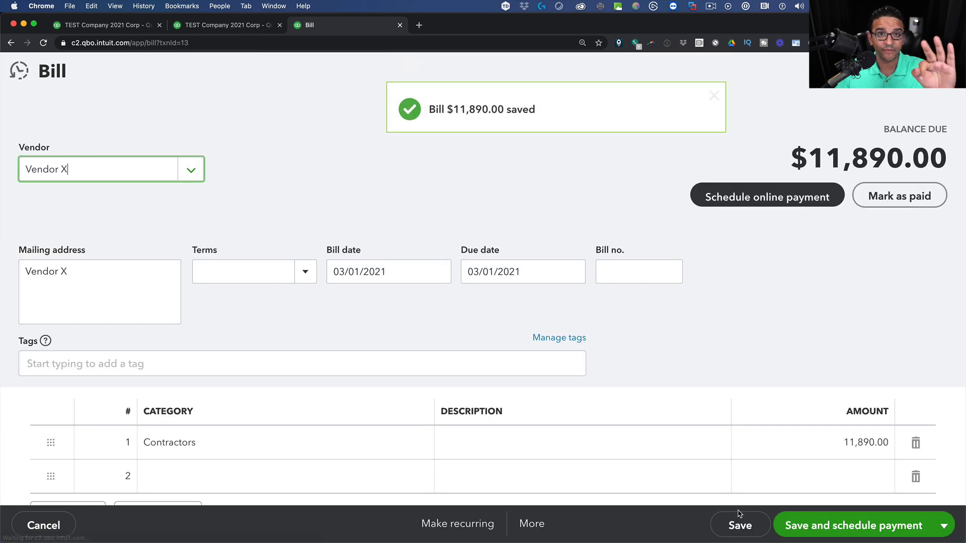
Switch to the Profit and Loss report and rerun it on accrual basis to review the Contractors expenses.
{"action": "left_click", "coordinate": [210, 25]}
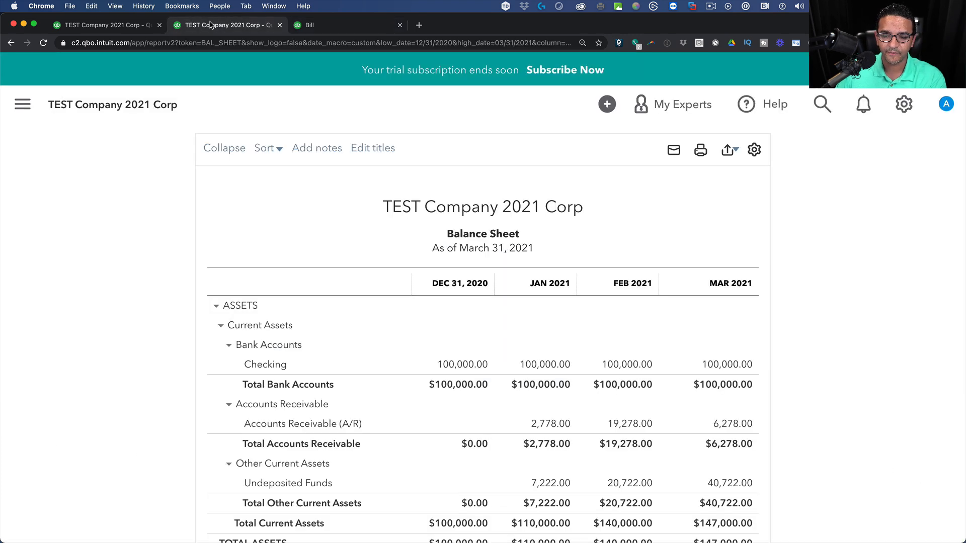
{"action": "left_click", "coordinate": [126, 25]}
{"action": "scroll", "coordinate": [433, 209], "scroll_direction": "up", "scroll_amount": 3}
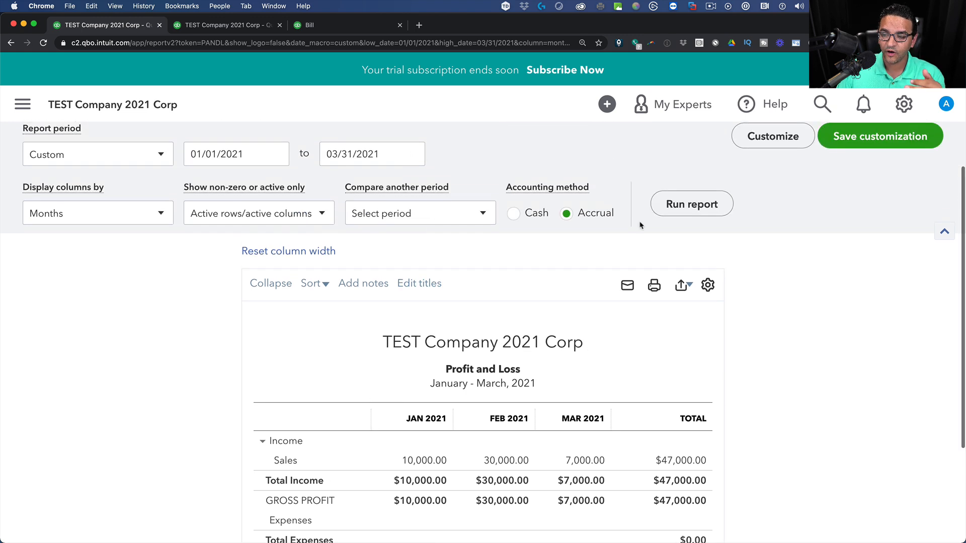
{"action": "left_click", "coordinate": [717, 206]}
{"action": "scroll", "coordinate": [814, 312], "scroll_direction": "down", "scroll_amount": 3}
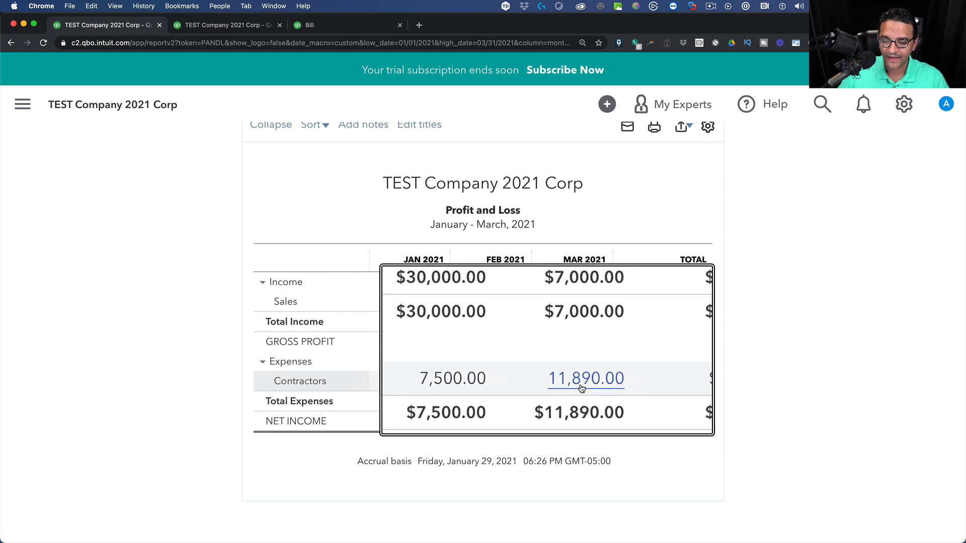
Rerun the Profit and Loss report on cash basis and review its expenses section.
{"action": "scroll", "coordinate": [554, 332], "scroll_direction": "up", "scroll_amount": 3}
{"action": "left_click", "coordinate": [533, 144]}
{"action": "left_click", "coordinate": [697, 145]}
{"action": "scroll", "coordinate": [749, 322], "scroll_direction": "down", "scroll_amount": 2}
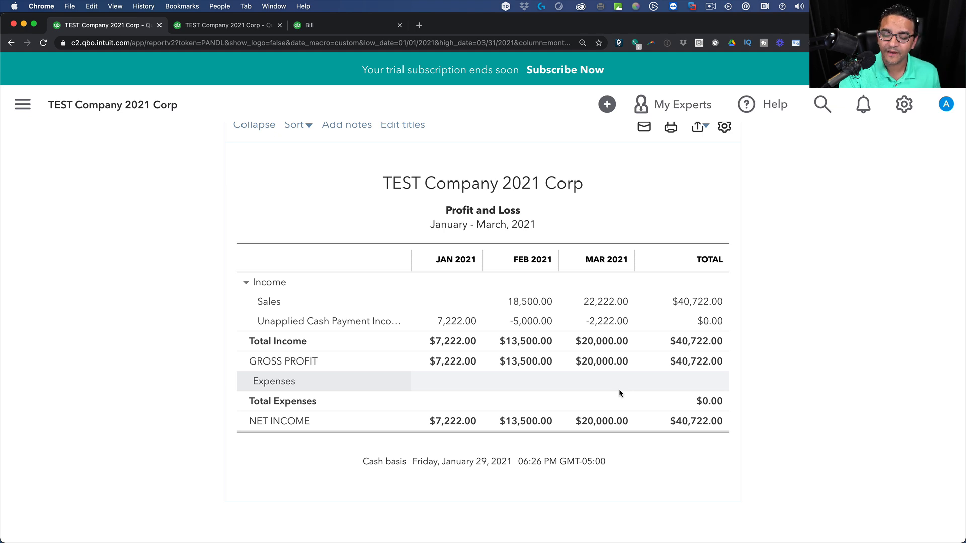
Switch the Profit and Loss report back to accrual basis and rerun it to compare monthly contractor expenses.
{"action": "scroll", "coordinate": [646, 332], "scroll_direction": "up", "scroll_amount": 3}
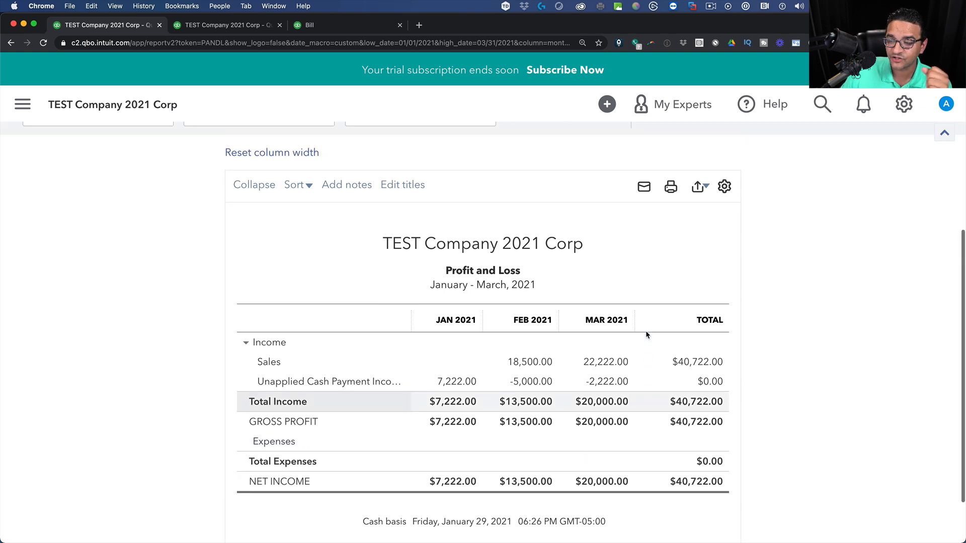
{"action": "scroll", "coordinate": [646, 334], "scroll_direction": "down", "scroll_amount": 1}
{"action": "left_click", "coordinate": [566, 185]}
{"action": "left_click", "coordinate": [733, 192]}
{"action": "scroll", "coordinate": [833, 301], "scroll_direction": "down", "scroll_amount": 1}
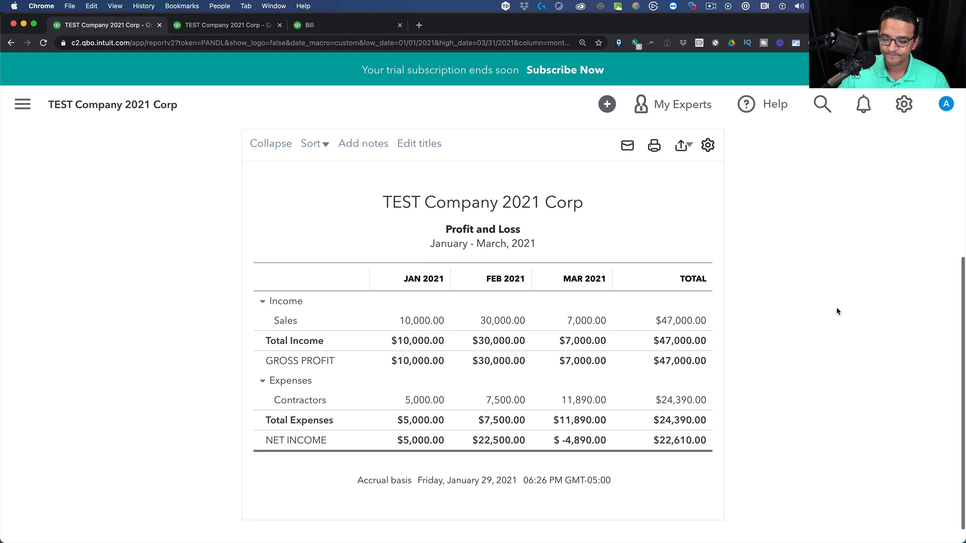
Close the saved Vendor X bill and open the Pay Bills form.
{"action": "left_click", "coordinate": [332, 26]}
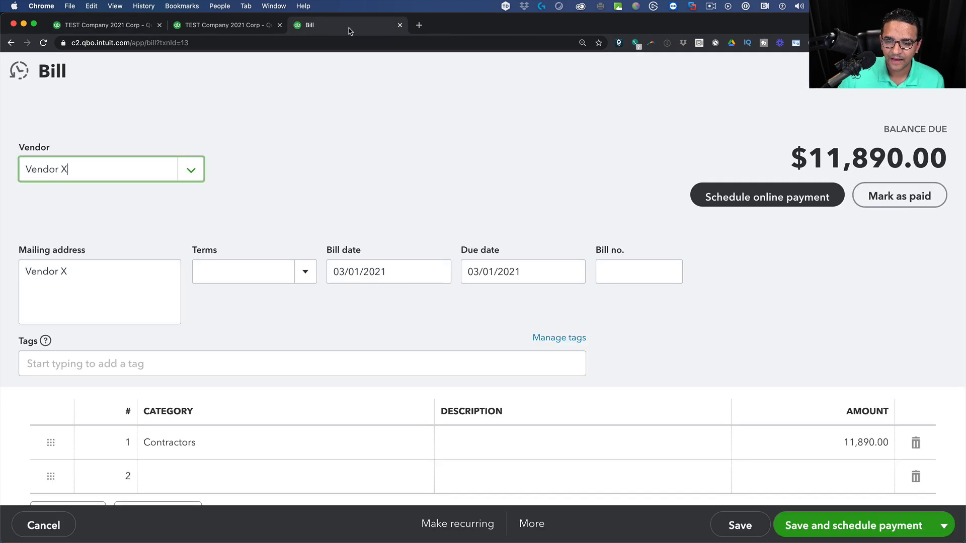
{"action": "left_click", "coordinate": [43, 525]}
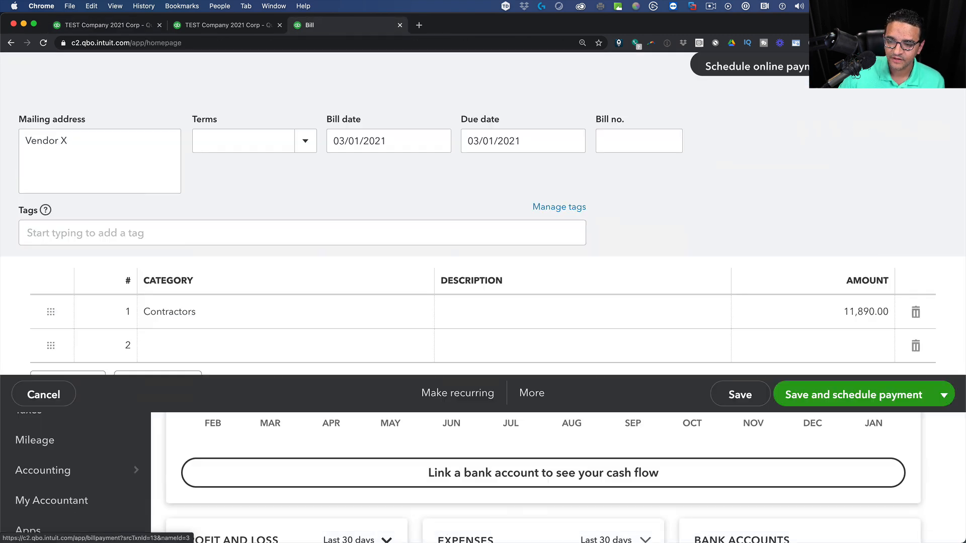
{"action": "left_click", "coordinate": [73, 153]}
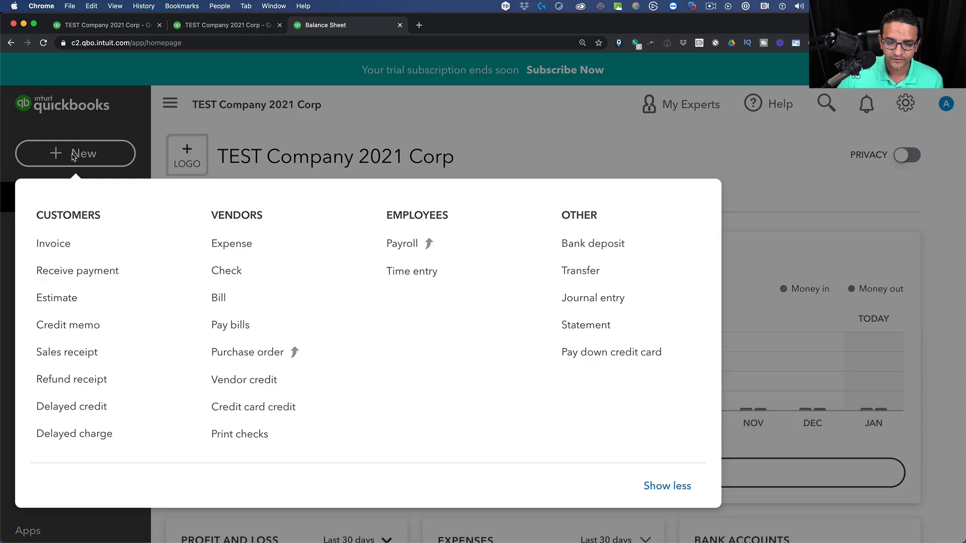
{"action": "left_click", "coordinate": [235, 326]}
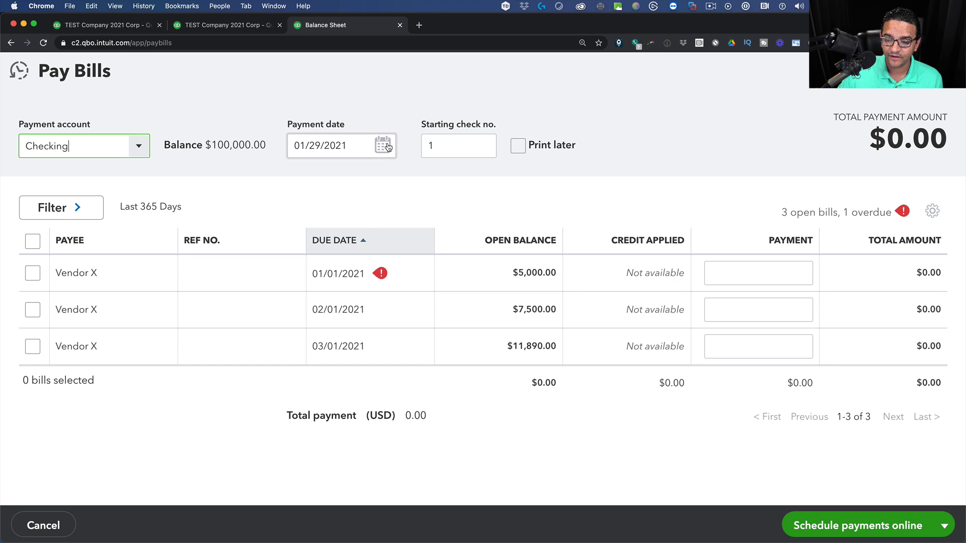
Set the payment date for the bills to 02/16/2021.
{"action": "left_click", "coordinate": [382, 146]}
{"action": "left_click", "coordinate": [428, 183]}
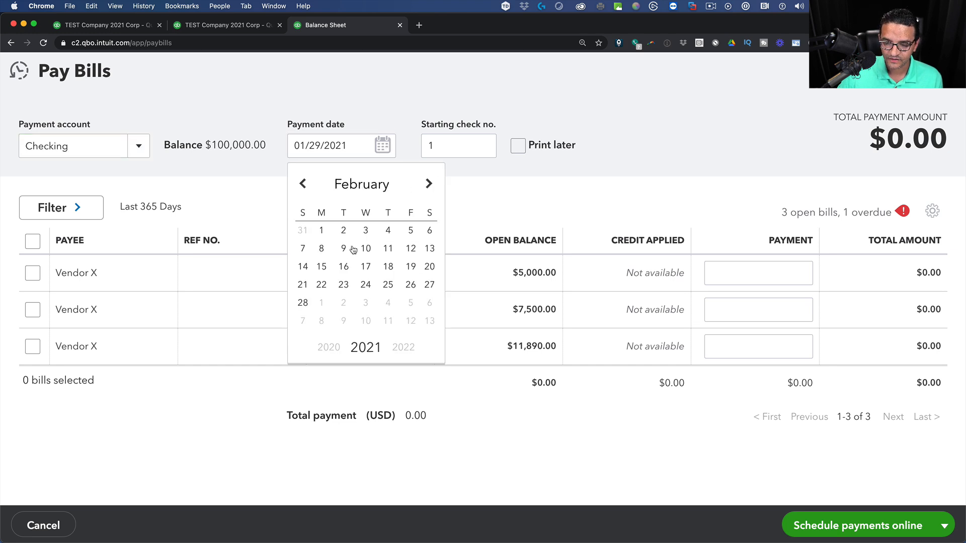
{"action": "left_click", "coordinate": [342, 269]}
Select the Vendor X bill due 01/01/2021 and enter a partial payment of 4,000.
{"action": "left_click", "coordinate": [33, 274]}
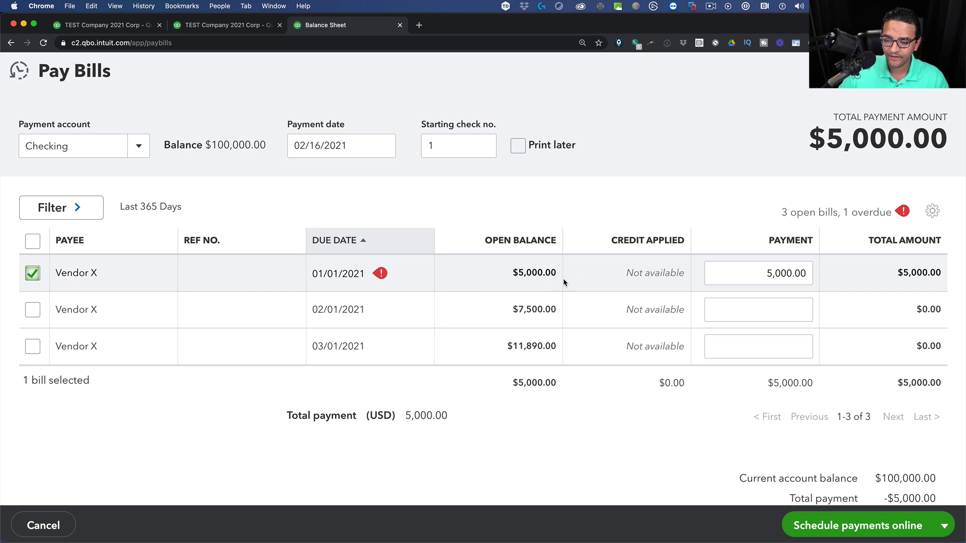
{"action": "scroll", "coordinate": [555, 278], "scroll_direction": "down", "scroll_amount": 2}
{"action": "scroll", "coordinate": [553, 280], "scroll_direction": "up", "scroll_amount": 2}
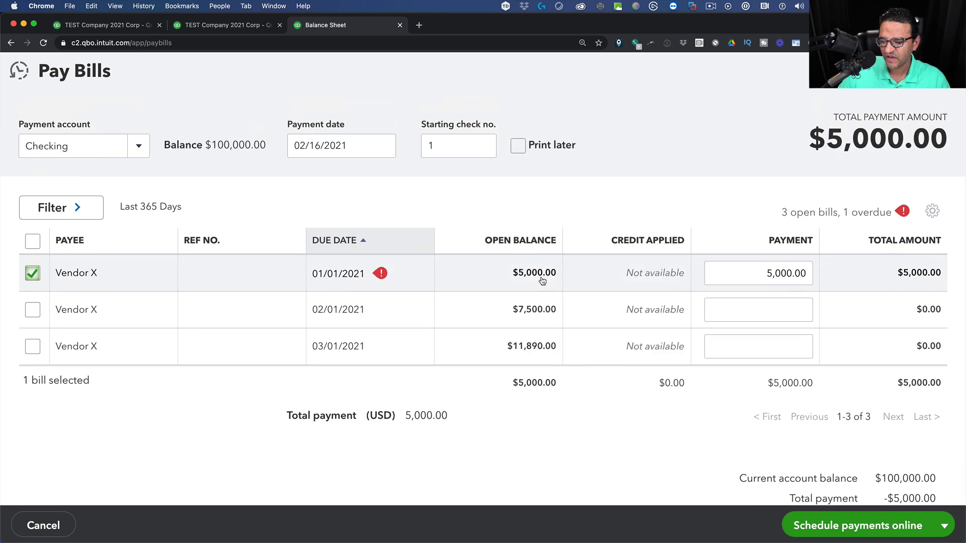
{"action": "left_click", "coordinate": [739, 274]}
{"action": "type", "text": "4,00"}
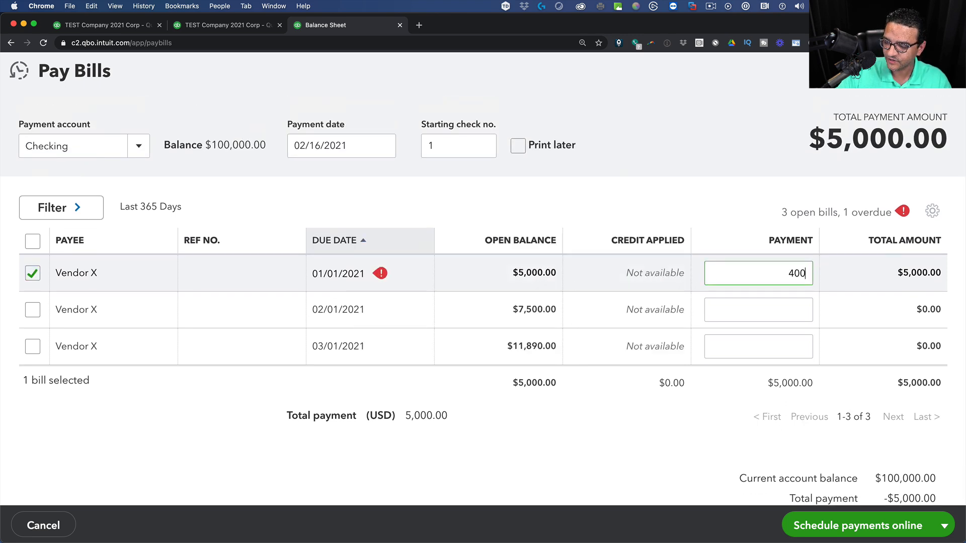
{"action": "type", "text": "0"}
{"action": "key", "text": "Tab"}
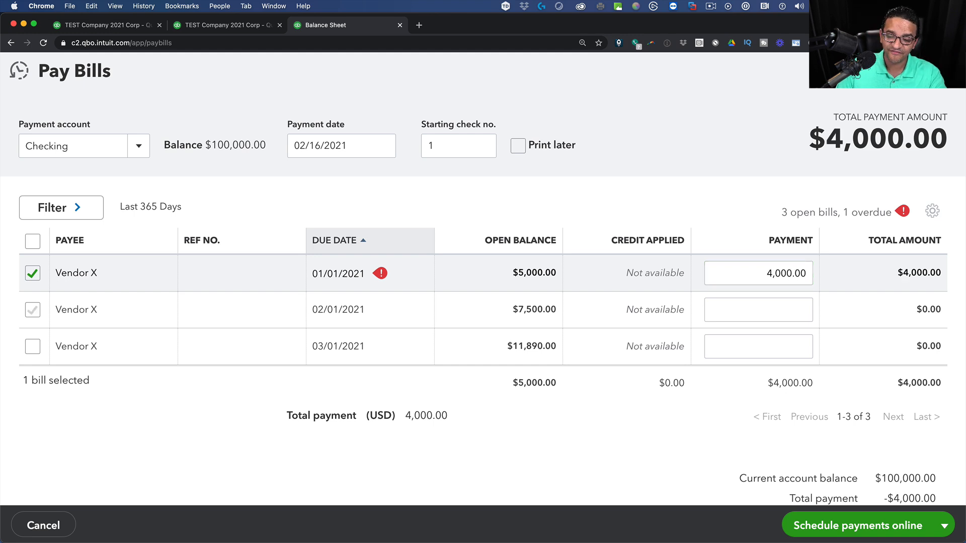
Save the partial bill payment and close the Pay Bills form.
{"action": "left_click", "coordinate": [342, 148]}
{"action": "left_click", "coordinate": [936, 524]}
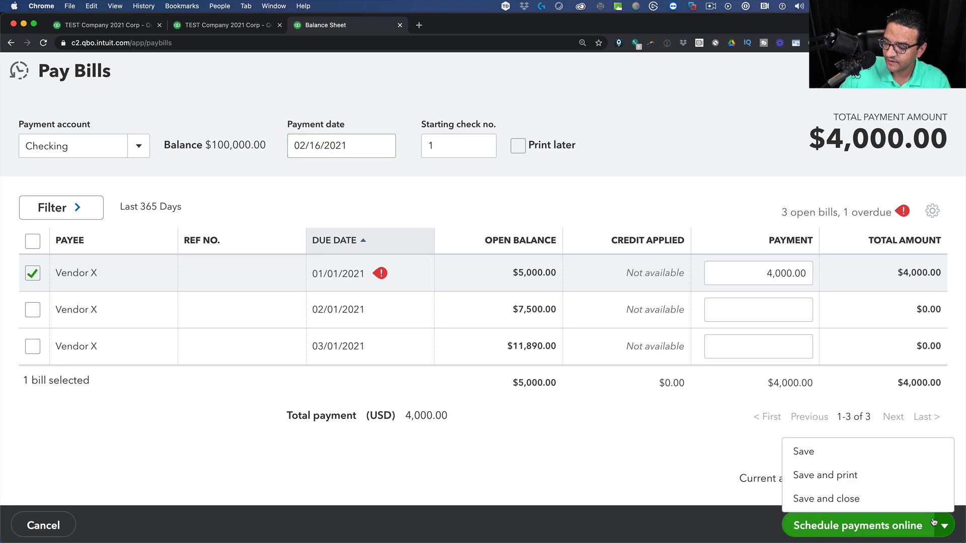
{"action": "left_click", "coordinate": [823, 497]}
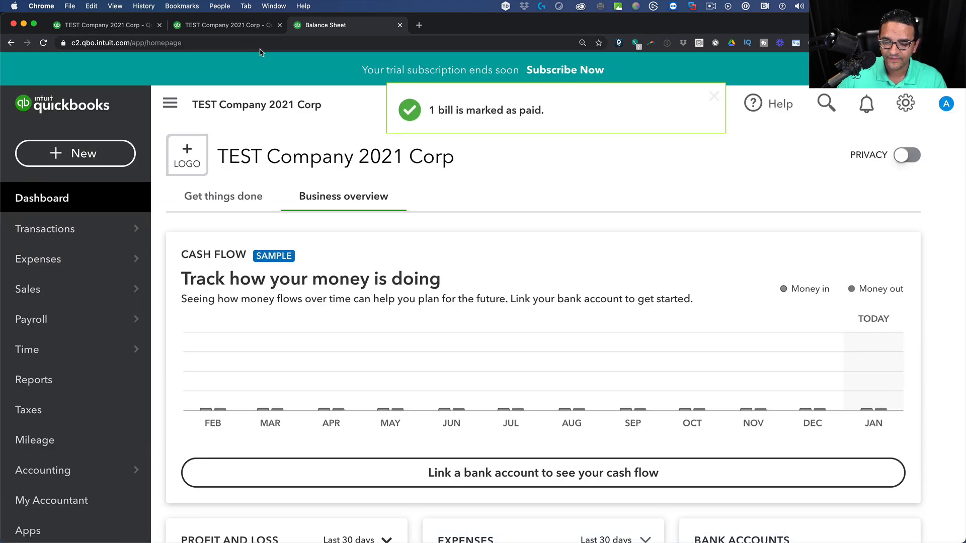
Return to the Profit and Loss report and refresh it on accrual basis to check contractor expenses after the payment.
{"action": "left_click", "coordinate": [102, 26]}
{"action": "scroll", "coordinate": [750, 200], "scroll_direction": "up", "scroll_amount": 3}
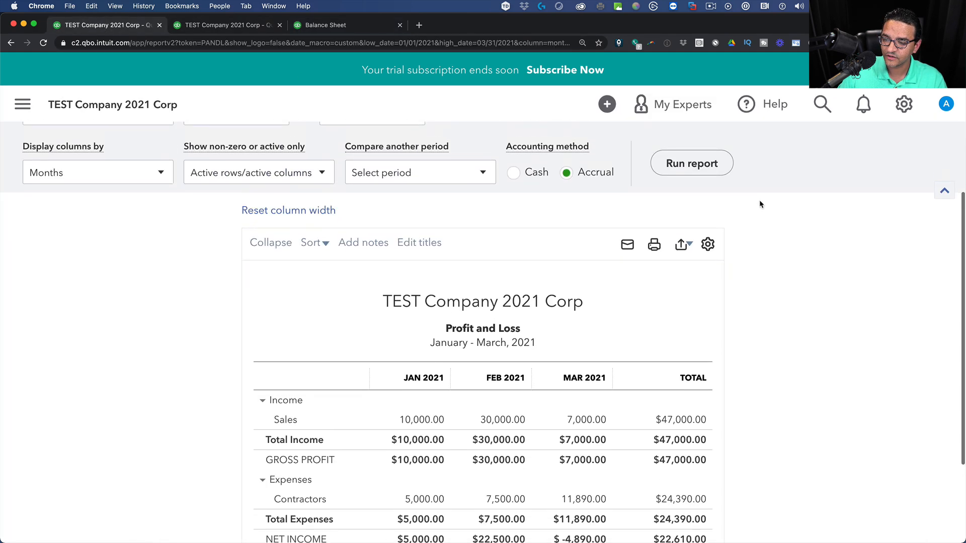
{"action": "left_click", "coordinate": [695, 176]}
{"action": "scroll", "coordinate": [834, 302], "scroll_direction": "down", "scroll_amount": 2}
{"action": "scroll", "coordinate": [833, 303], "scroll_direction": "down", "scroll_amount": 1}
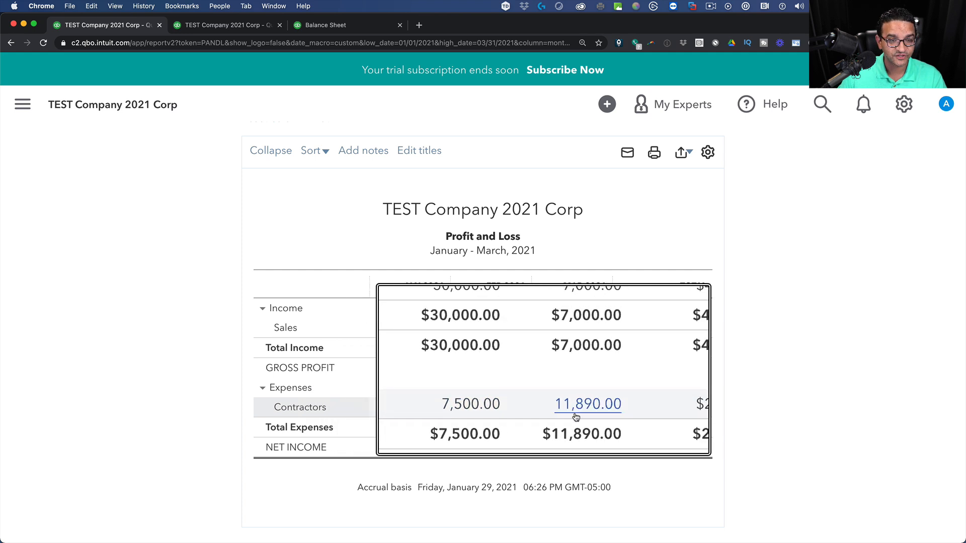
Change the Profit and Loss report to cash basis and rerun it to review the February contractor expense.
{"action": "scroll", "coordinate": [707, 310], "scroll_direction": "up", "scroll_amount": 3}
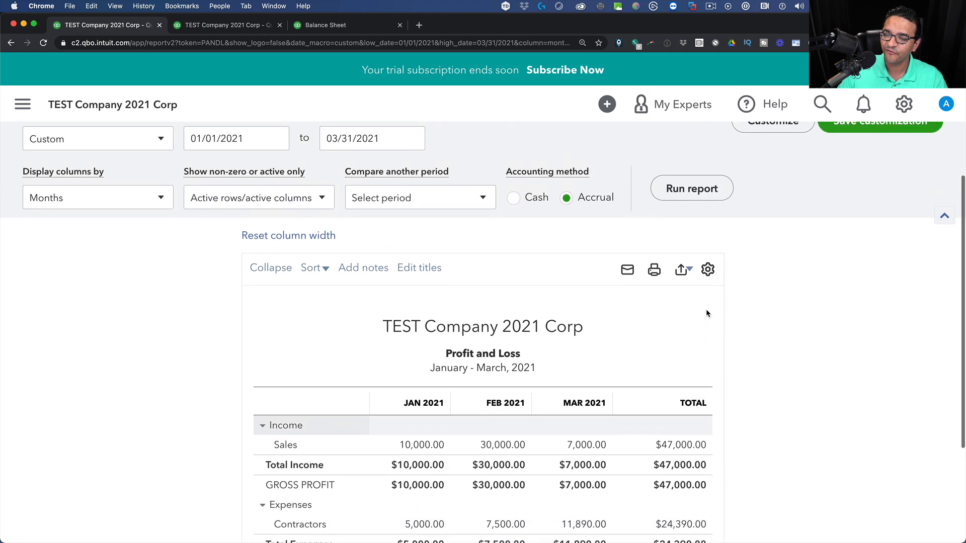
{"action": "left_click", "coordinate": [531, 204]}
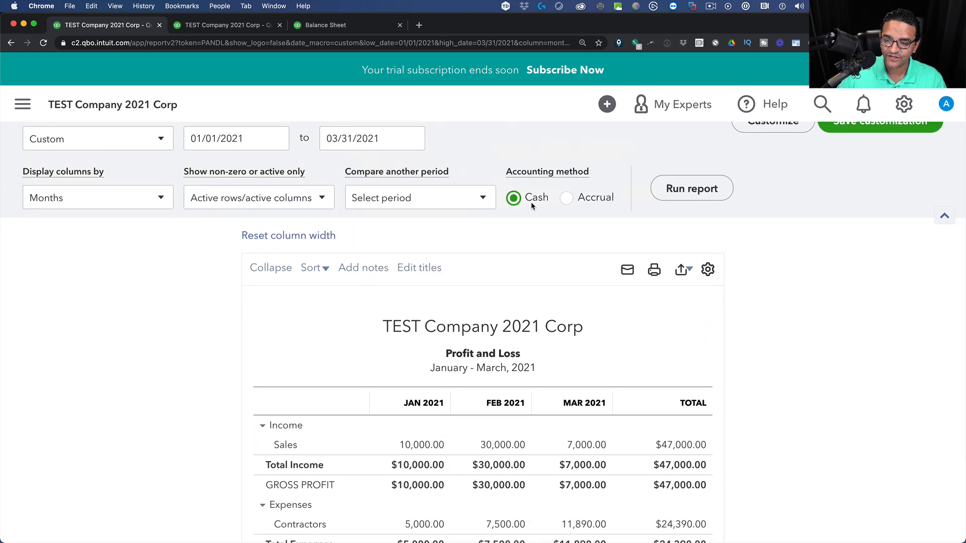
{"action": "left_click", "coordinate": [703, 190]}
{"action": "scroll", "coordinate": [798, 355], "scroll_direction": "down", "scroll_amount": 3}
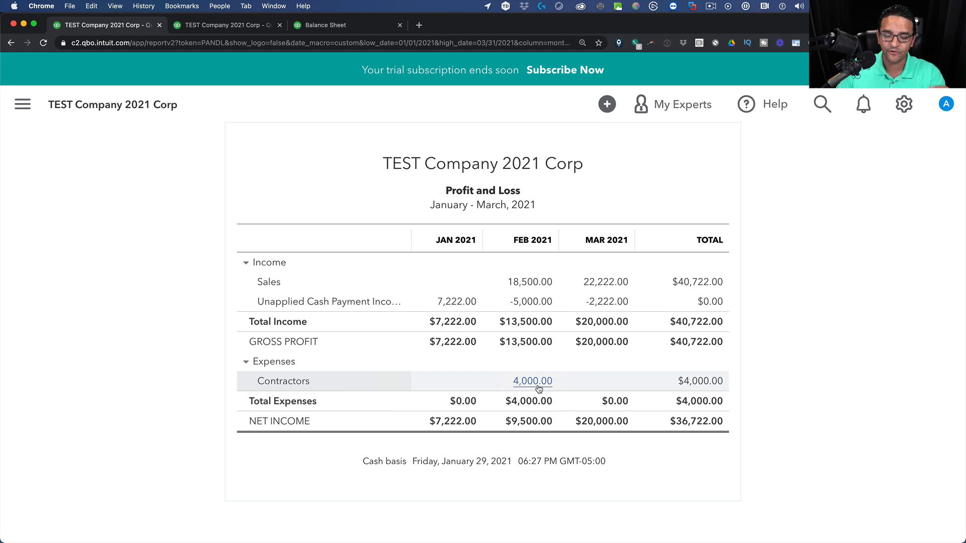
Open Pay Bills from the dashboard and set the payment date to 01/05/2021.
{"action": "left_click", "coordinate": [307, 26]}
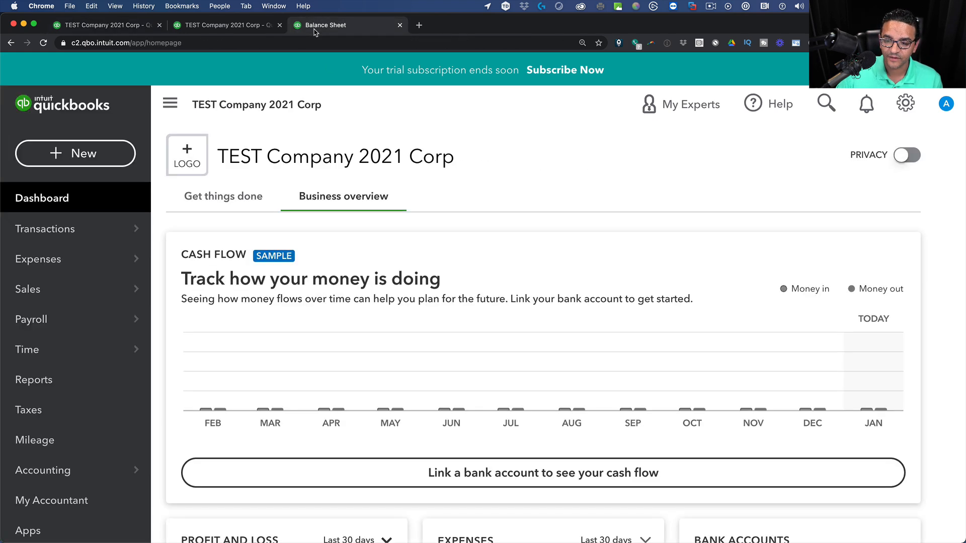
{"action": "left_click", "coordinate": [72, 162]}
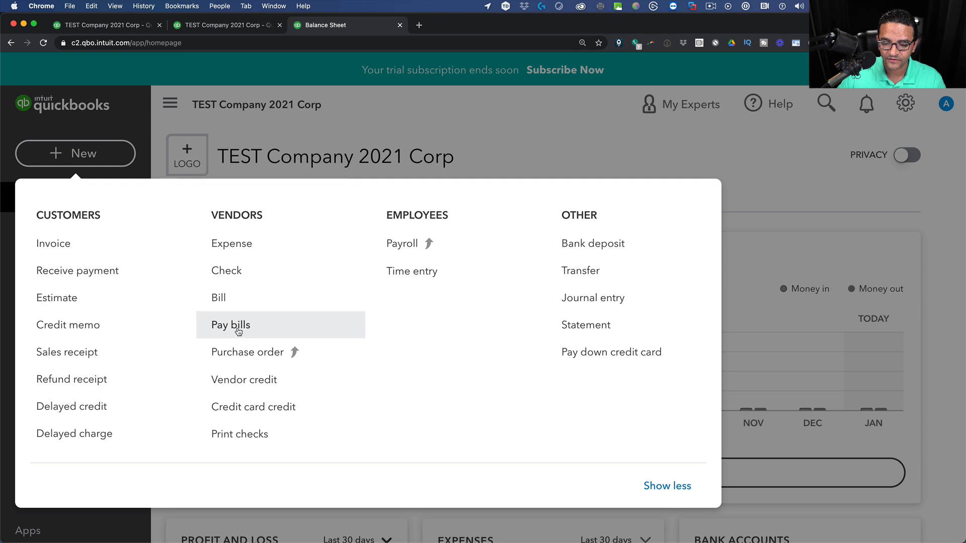
{"action": "left_click", "coordinate": [238, 328]}
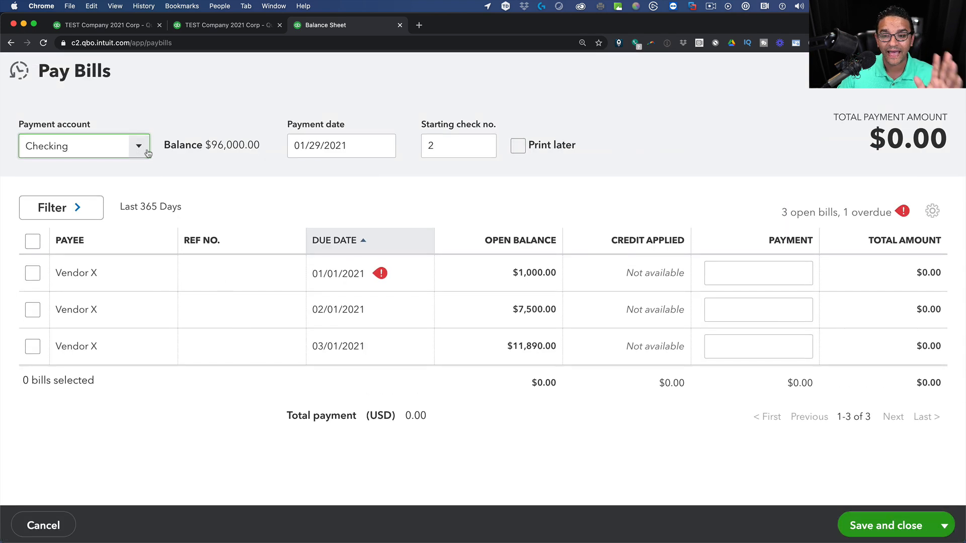
{"action": "left_click", "coordinate": [391, 147]}
{"action": "left_click", "coordinate": [342, 247]}
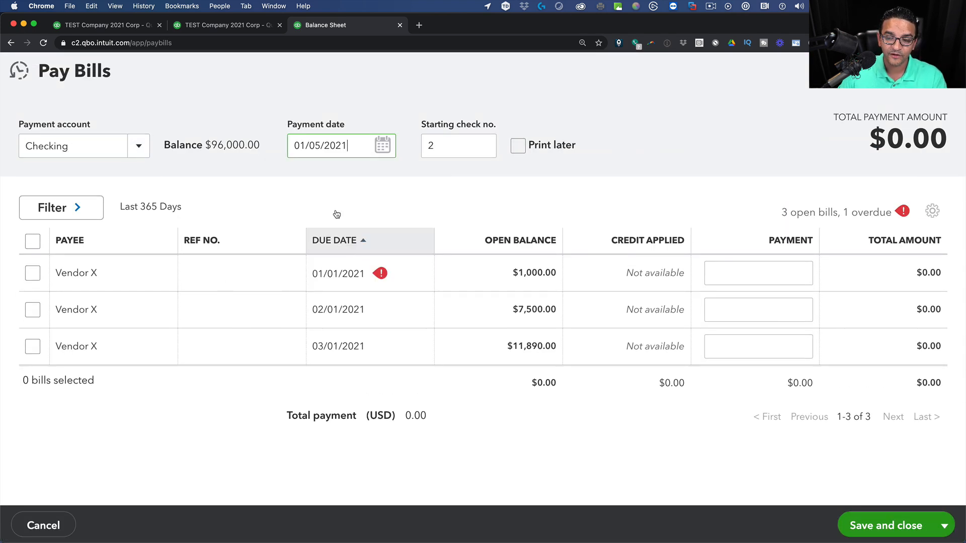
Apply a partial payment of 8,000 to the Vendor X bill due 03/01/2021 and save the payment.
{"action": "left_click", "coordinate": [31, 348]}
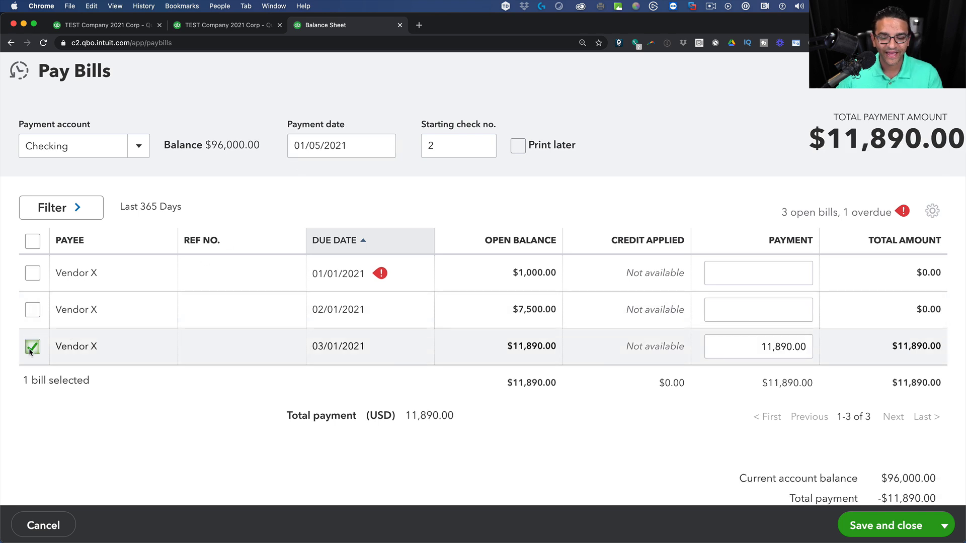
{"action": "left_click", "coordinate": [777, 346]}
{"action": "type", "text": "8,"}
{"action": "type", "text": "000"}
{"action": "key", "text": "Tab"}
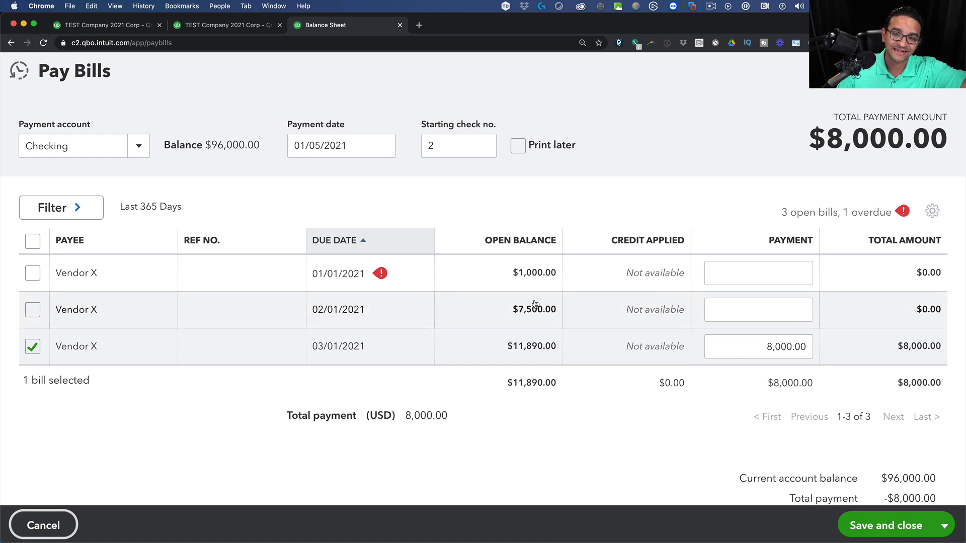
{"action": "left_click", "coordinate": [888, 525]}
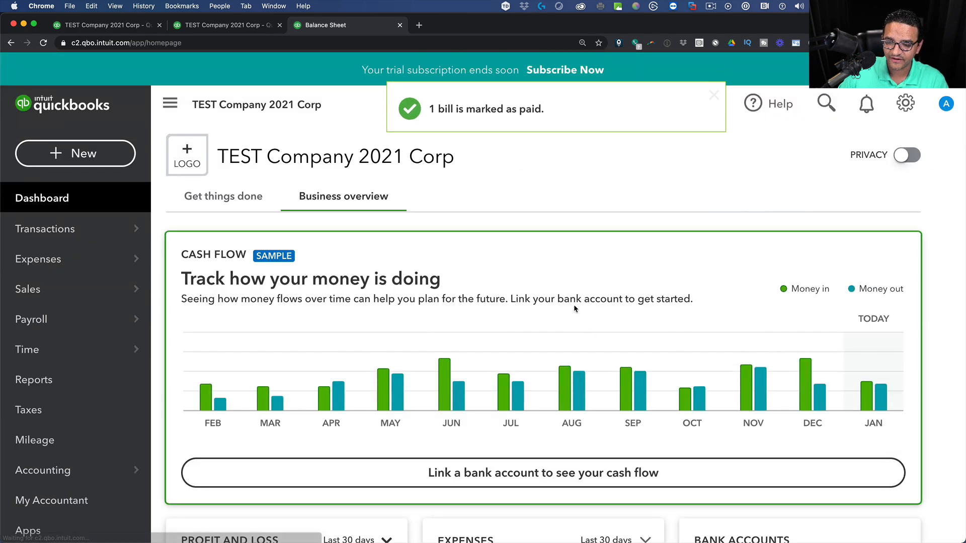
Rerun the cash-basis Profit and Loss report to check how the advance bill payment affects expenses.
{"action": "left_click", "coordinate": [120, 26]}
{"action": "scroll", "coordinate": [676, 212], "scroll_direction": "up", "scroll_amount": 1}
{"action": "scroll", "coordinate": [677, 210], "scroll_direction": "up", "scroll_amount": 3}
{"action": "left_click", "coordinate": [693, 166]}
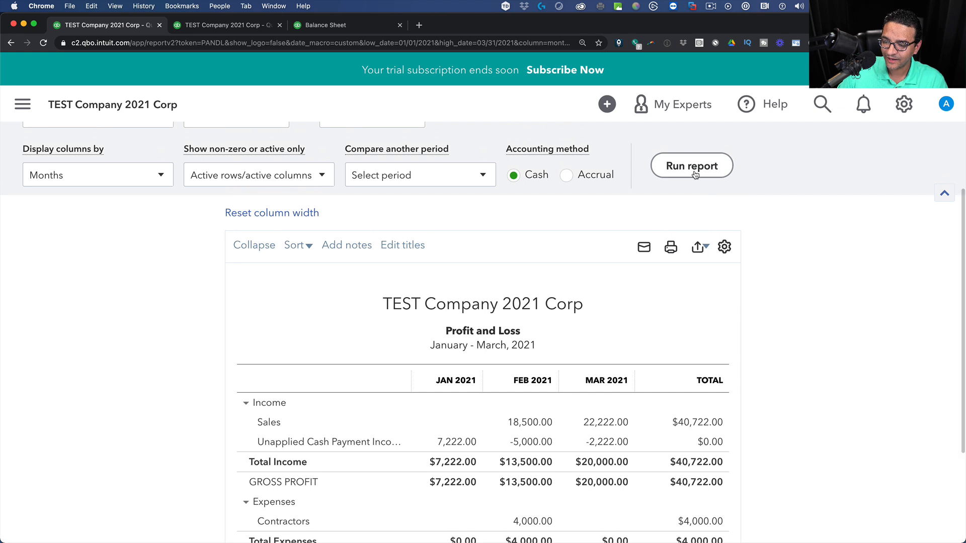
{"action": "scroll", "coordinate": [709, 197], "scroll_direction": "down", "scroll_amount": 2}
{"action": "scroll", "coordinate": [811, 343], "scroll_direction": "down", "scroll_amount": 1}
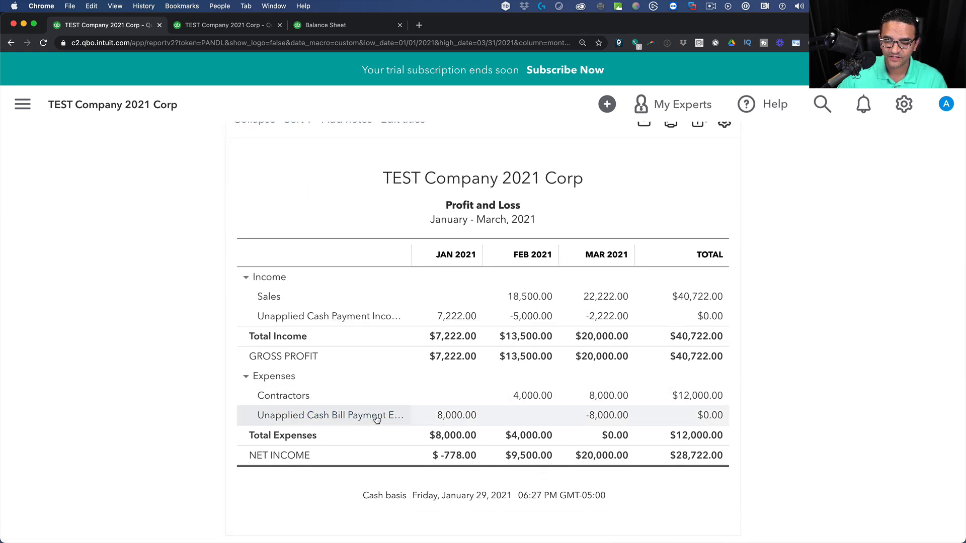
Examine the Contractors and Unapplied Cash Bill Payment Expense amounts for January and March.
{"action": "key", "text": "alt+super+8"}
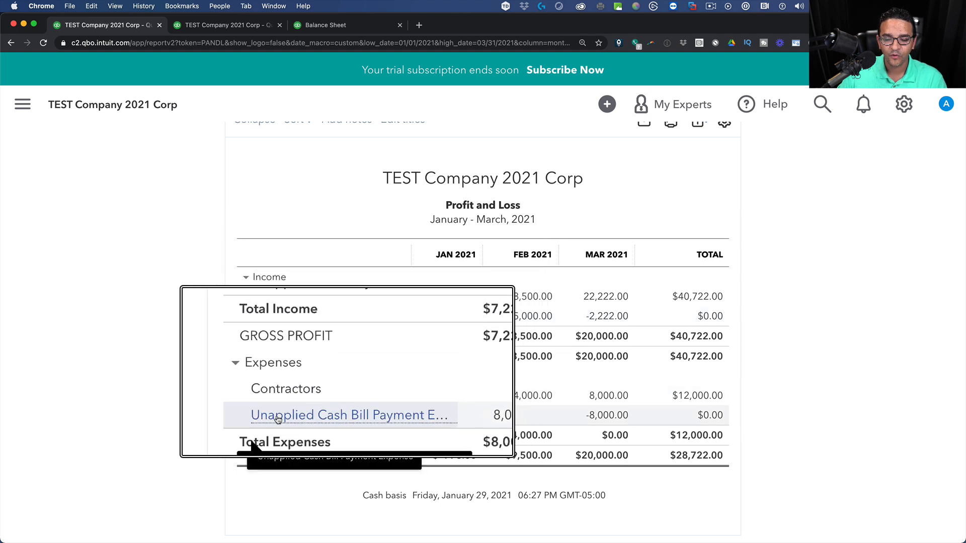
{"action": "key", "text": "alt+super+8"}
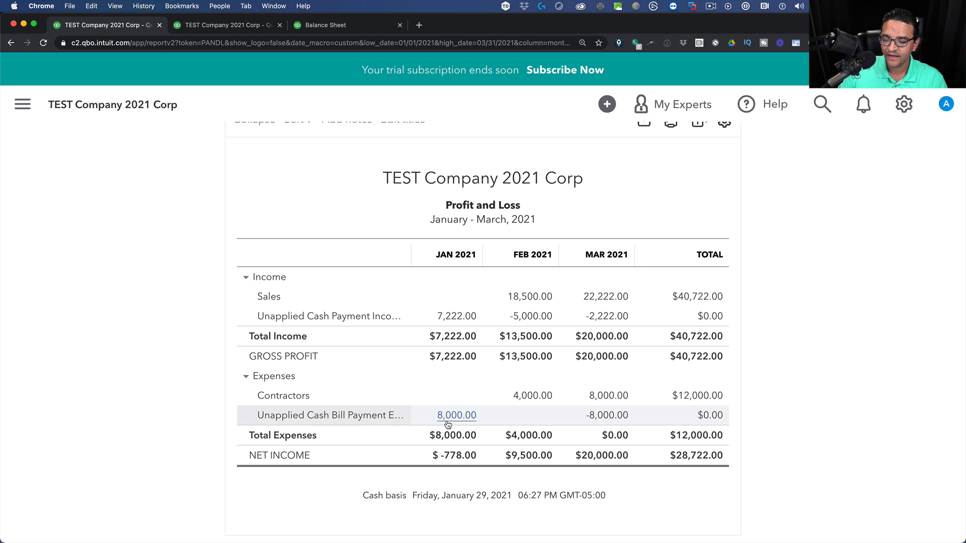
{"action": "key", "text": "alt+super+8"}
{"action": "key", "text": "alt+super+8"}
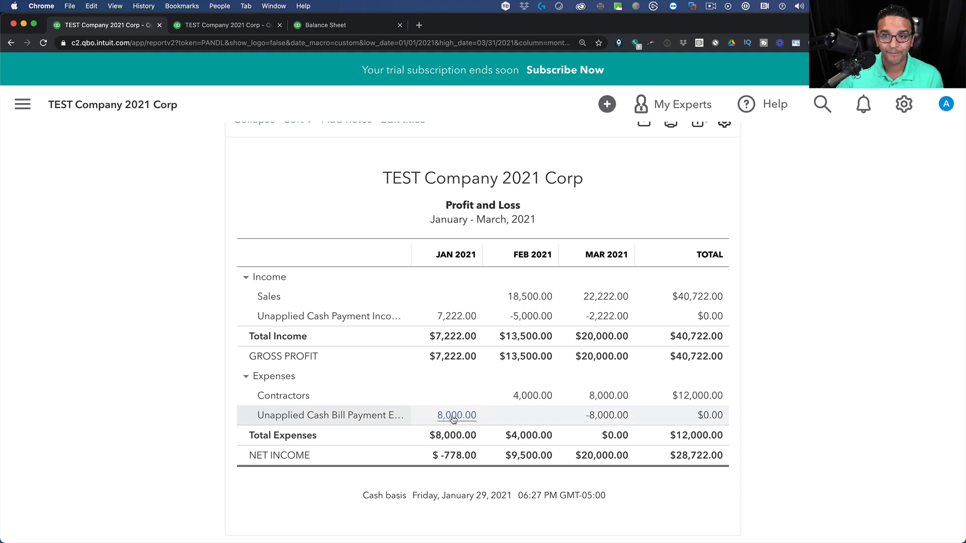
{"action": "key", "text": "alt+super+8"}
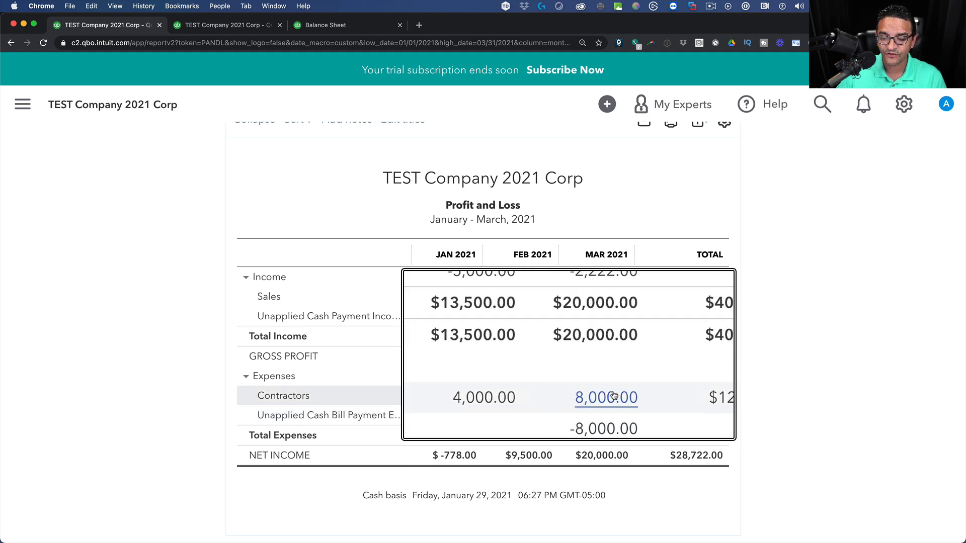
{"action": "key", "text": "alt+super+8"}
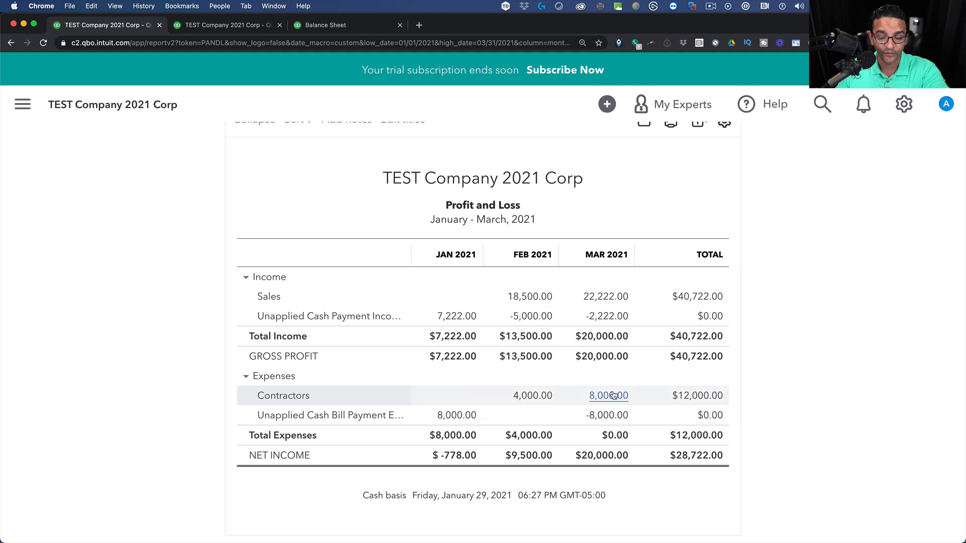
{"action": "key", "text": "alt+super+8"}
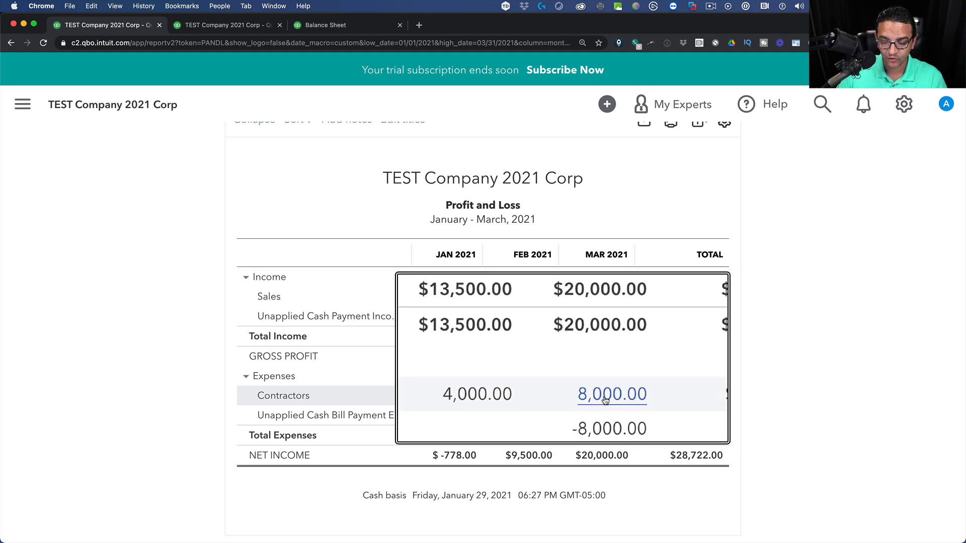
{"action": "key", "text": "alt+super+8"}
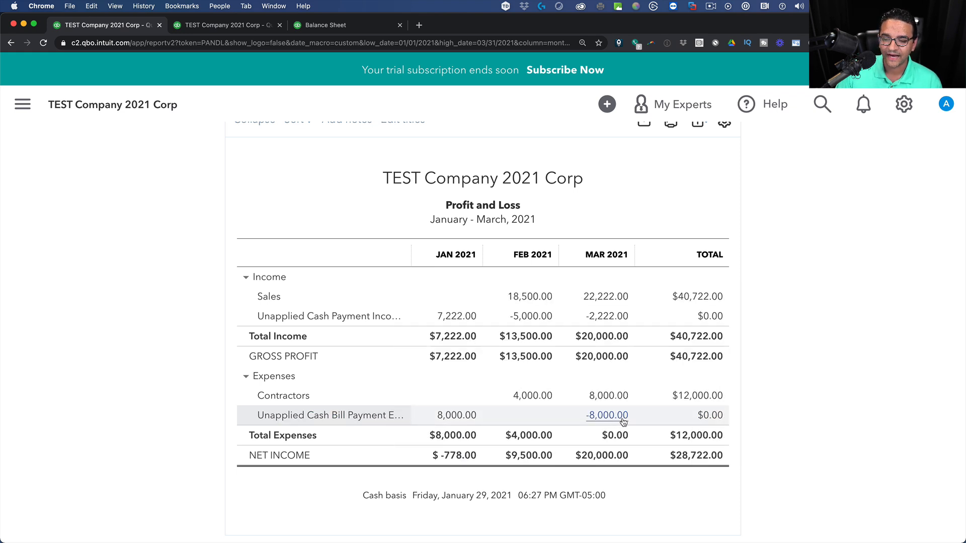
Rerun the accrual Balance Sheet and review the checking and Accounts Payable balances by month.
{"action": "scroll", "coordinate": [604, 402], "scroll_direction": "up", "scroll_amount": 4}
{"action": "key", "text": "super+3"}
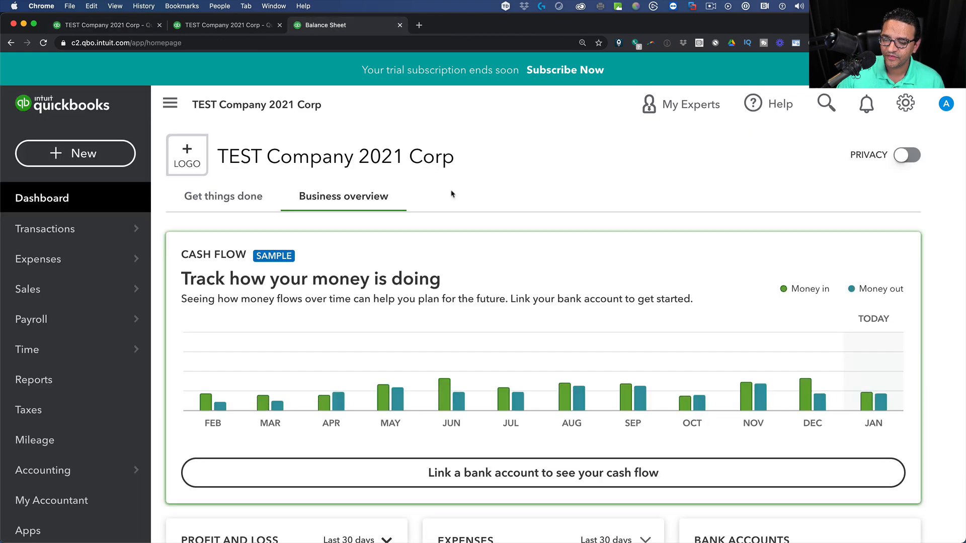
{"action": "key", "text": "super+2"}
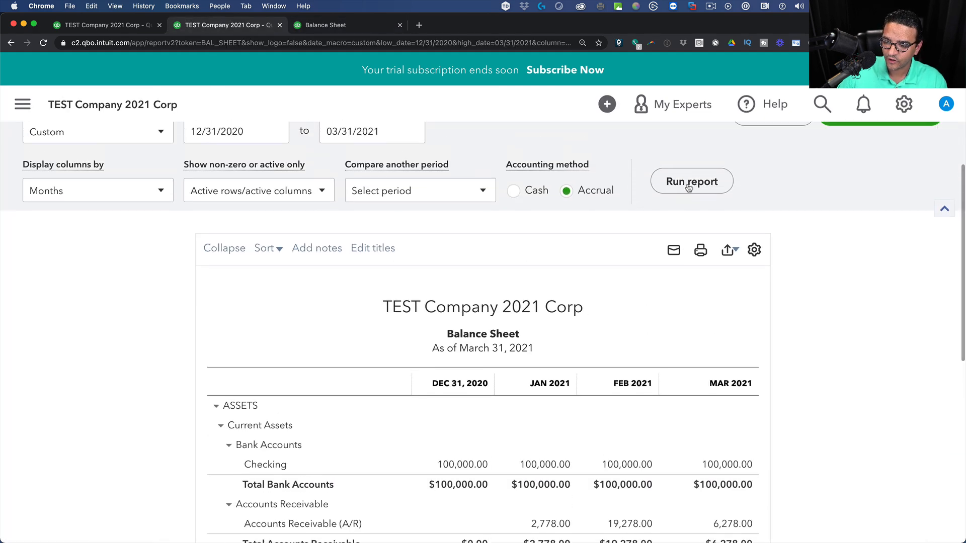
{"action": "left_click", "coordinate": [672, 182]}
{"action": "scroll", "coordinate": [779, 337], "scroll_direction": "down", "scroll_amount": 4}
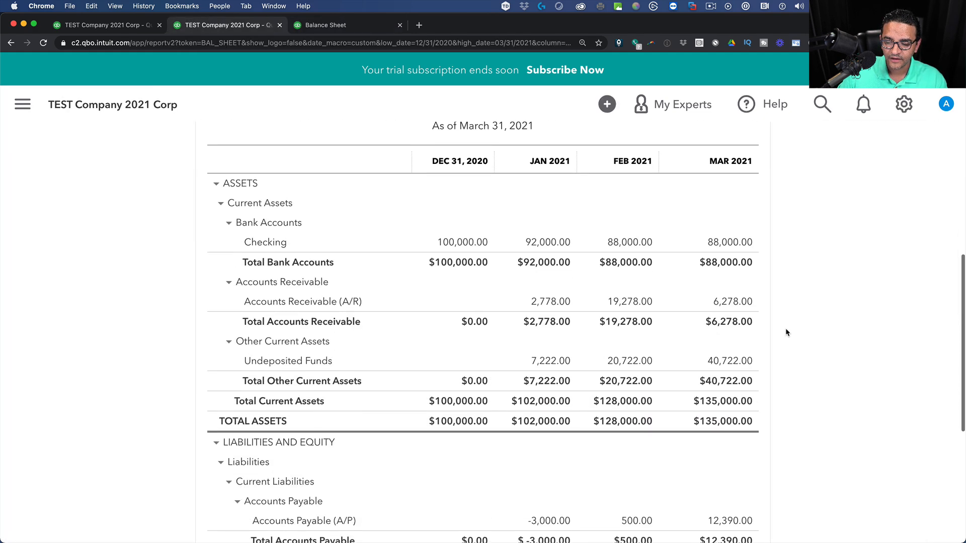
{"action": "scroll", "coordinate": [787, 331], "scroll_direction": "down", "scroll_amount": 5}
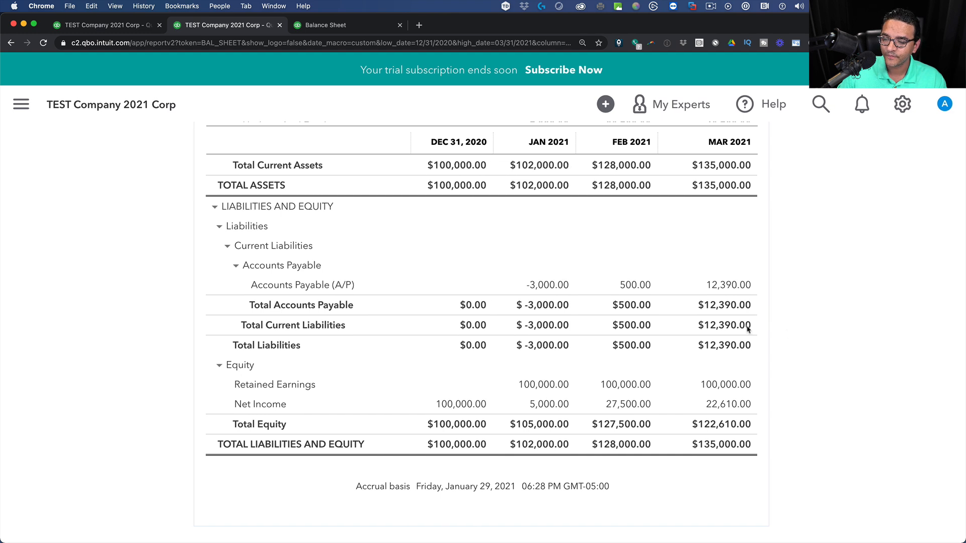
From the January Accounts Payable detail, change the Vendor X bill payment's date to 02/03/2021 and save it.
{"action": "left_click", "coordinate": [556, 290]}
{"action": "scroll", "coordinate": [780, 356], "scroll_direction": "down", "scroll_amount": 4}
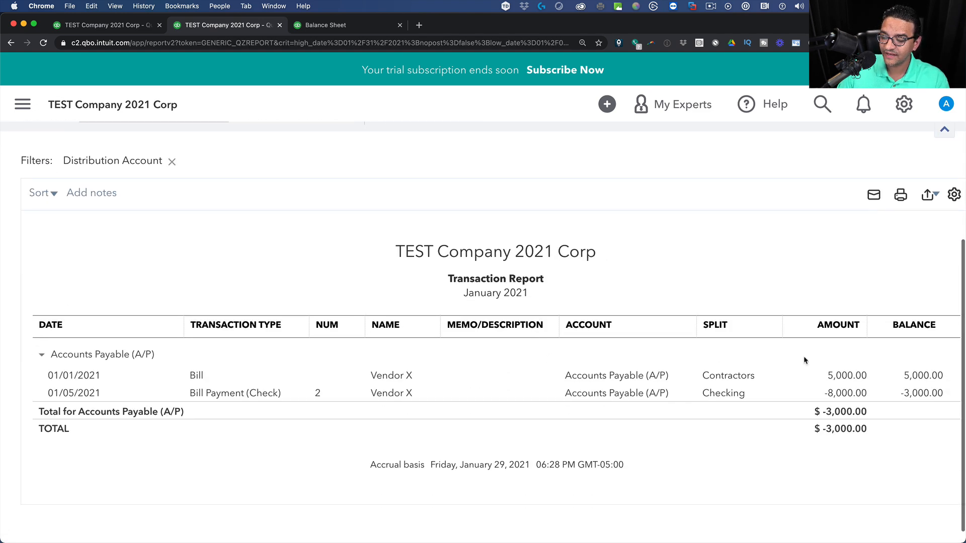
{"action": "left_click", "coordinate": [851, 398]}
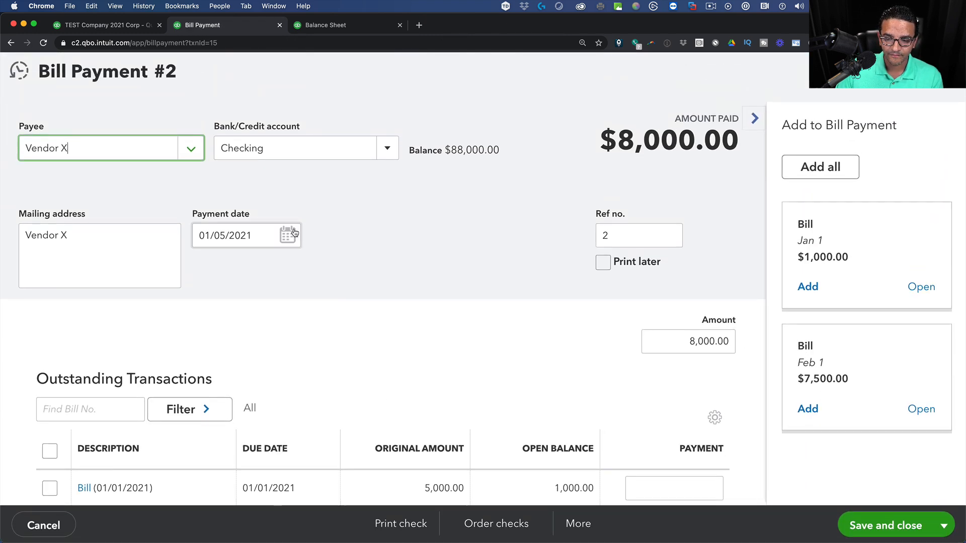
{"action": "left_click", "coordinate": [295, 232]}
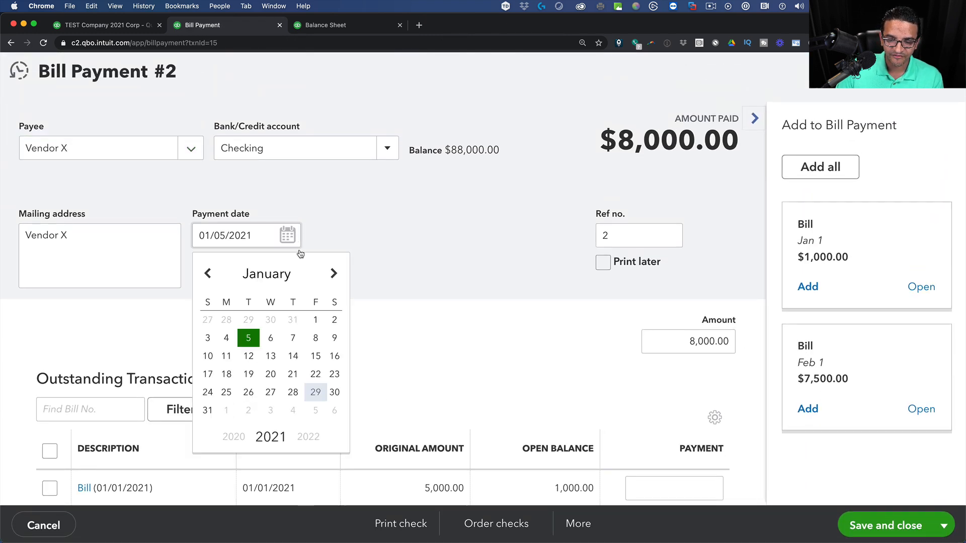
{"action": "left_click", "coordinate": [335, 274]}
{"action": "left_click", "coordinate": [272, 322]}
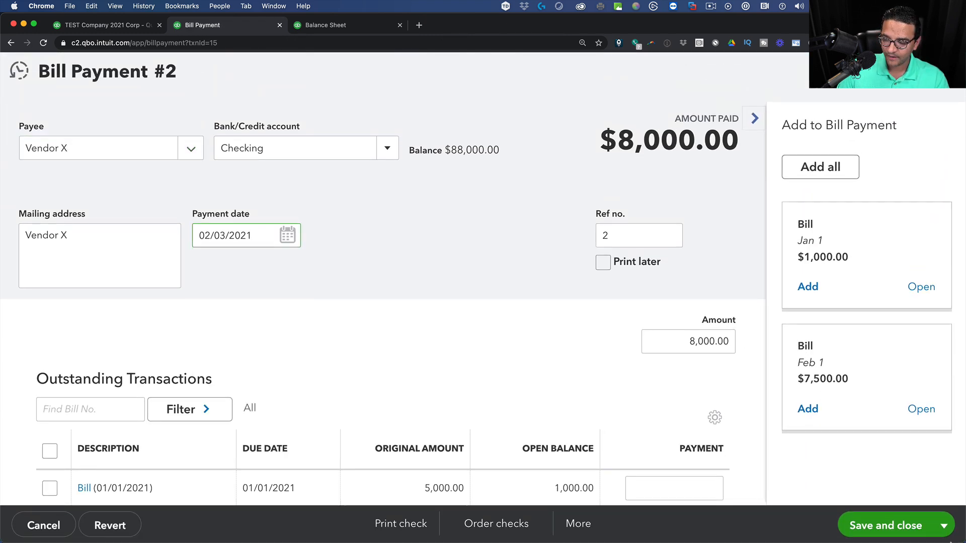
{"action": "left_click", "coordinate": [878, 525]}
{"action": "left_click", "coordinate": [621, 342]}
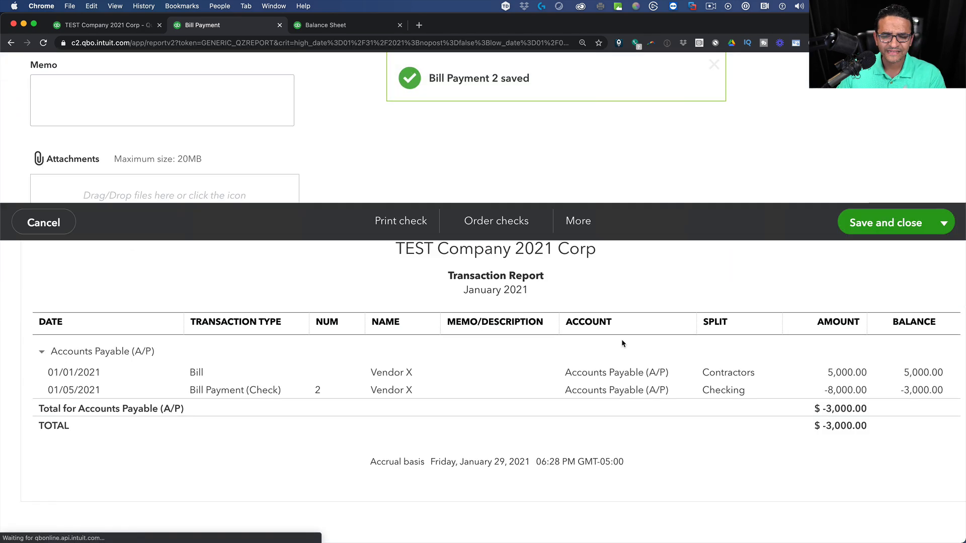
Return to the Balance Sheet and review the transactions behind the February Accounts Payable balance.
{"action": "scroll", "coordinate": [130, 211], "scroll_direction": "up", "scroll_amount": 3}
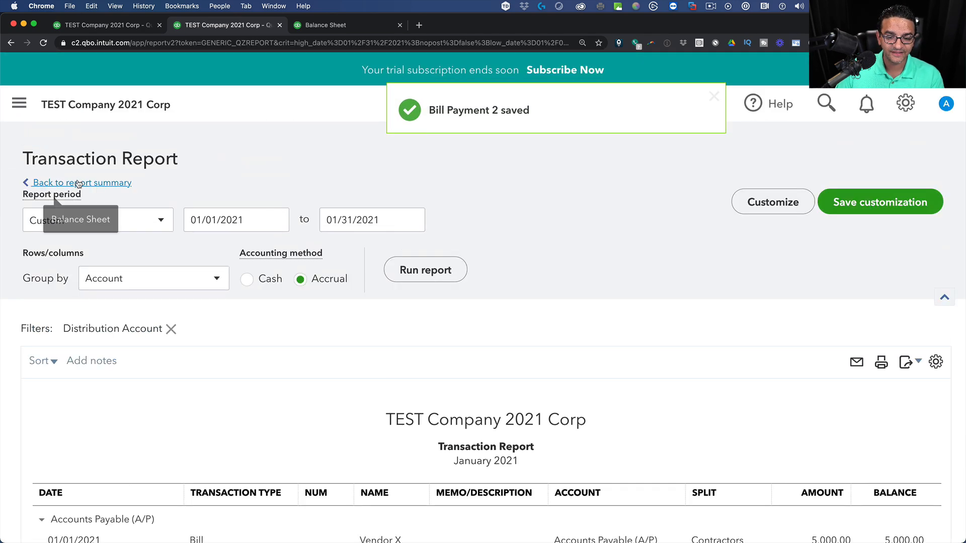
{"action": "left_click", "coordinate": [79, 183]}
{"action": "scroll", "coordinate": [658, 367], "scroll_direction": "down", "scroll_amount": 10}
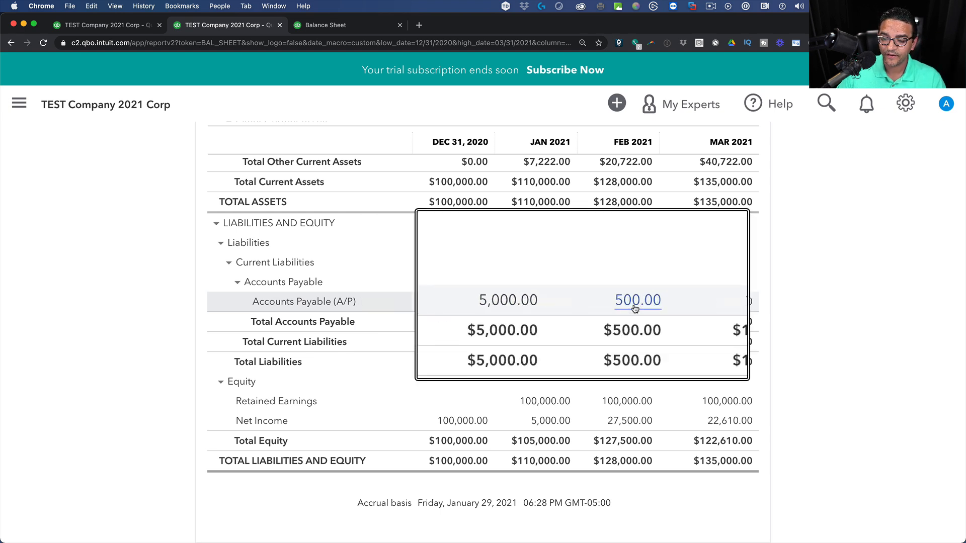
{"action": "left_click", "coordinate": [636, 302]}
{"action": "scroll", "coordinate": [634, 303], "scroll_direction": "down", "scroll_amount": 3}
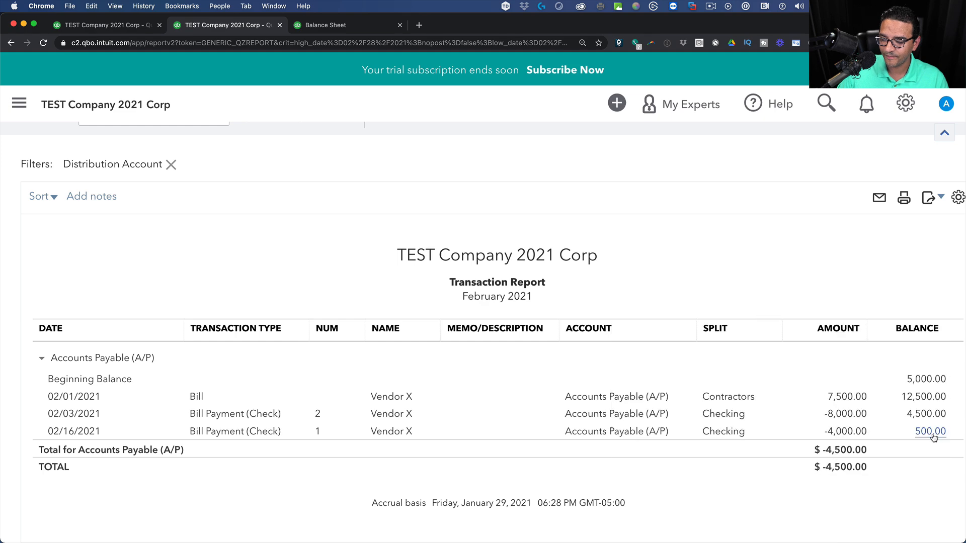
Go back to the Balance Sheet and open the transaction detail for March Accounts Payable.
{"action": "scroll", "coordinate": [121, 236], "scroll_direction": "up", "scroll_amount": 4}
{"action": "left_click", "coordinate": [65, 184]}
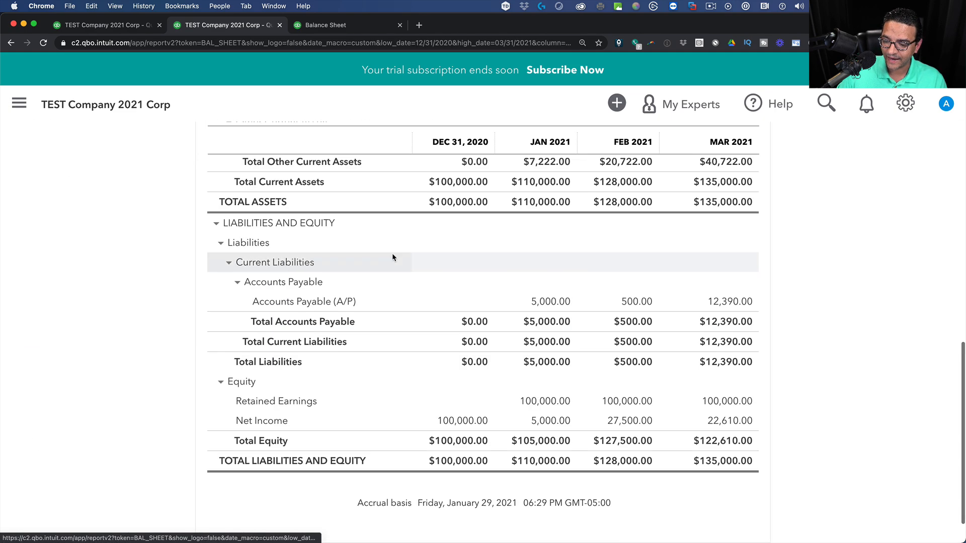
{"action": "left_click", "coordinate": [749, 303]}
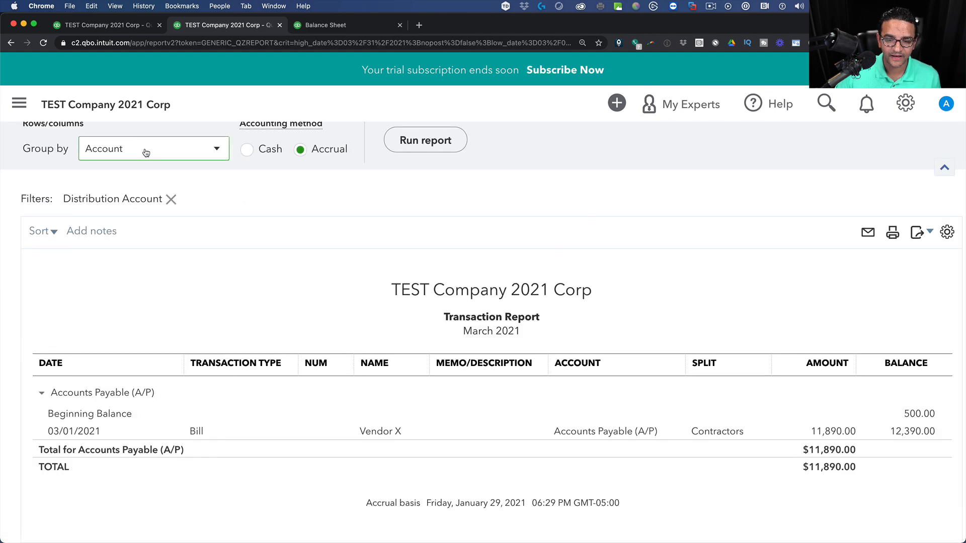
Run the Accounts Payable transaction report for All Dates, review it, and return to the Balance Sheet.
{"action": "scroll", "coordinate": [271, 279], "scroll_direction": "up", "scroll_amount": 3}
{"action": "left_click", "coordinate": [59, 229]}
{"action": "left_click", "coordinate": [50, 248]}
{"action": "left_click", "coordinate": [425, 270]}
{"action": "scroll", "coordinate": [802, 328], "scroll_direction": "down", "scroll_amount": 5}
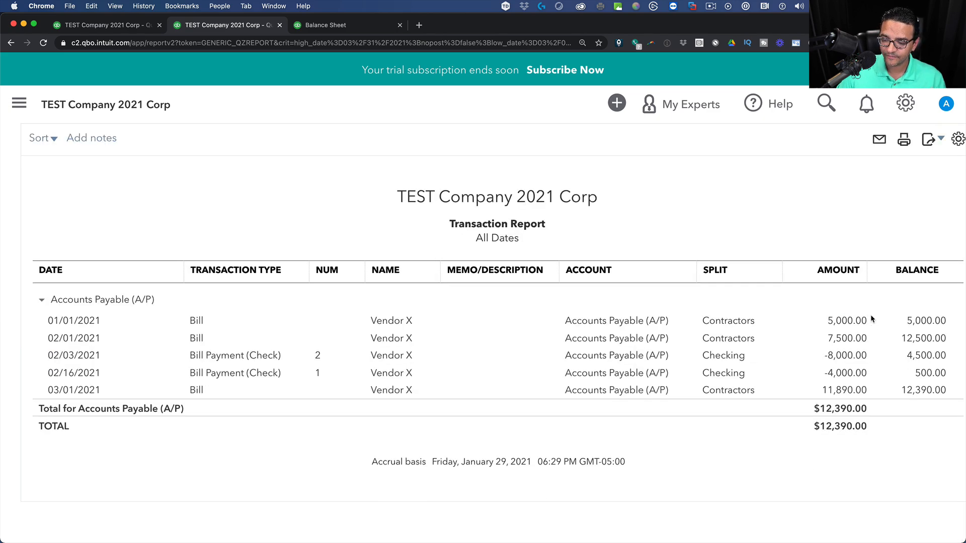
{"action": "scroll", "coordinate": [136, 202], "scroll_direction": "up", "scroll_amount": 4}
{"action": "left_click", "coordinate": [75, 183]}
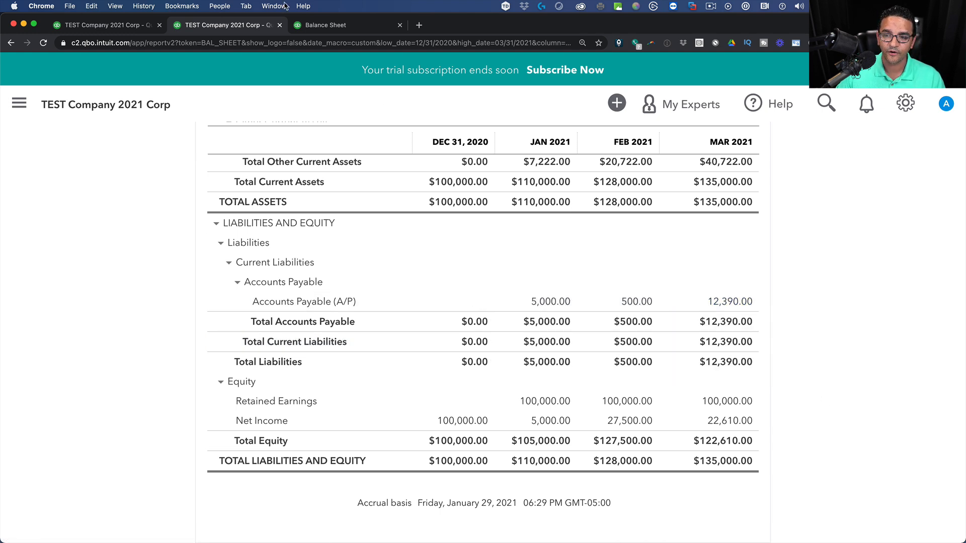
Pay all open Vendor X bills in full from Checking with payment date 03/01/2021 and save the payment.
{"action": "left_click", "coordinate": [323, 30]}
{"action": "left_click", "coordinate": [85, 154]}
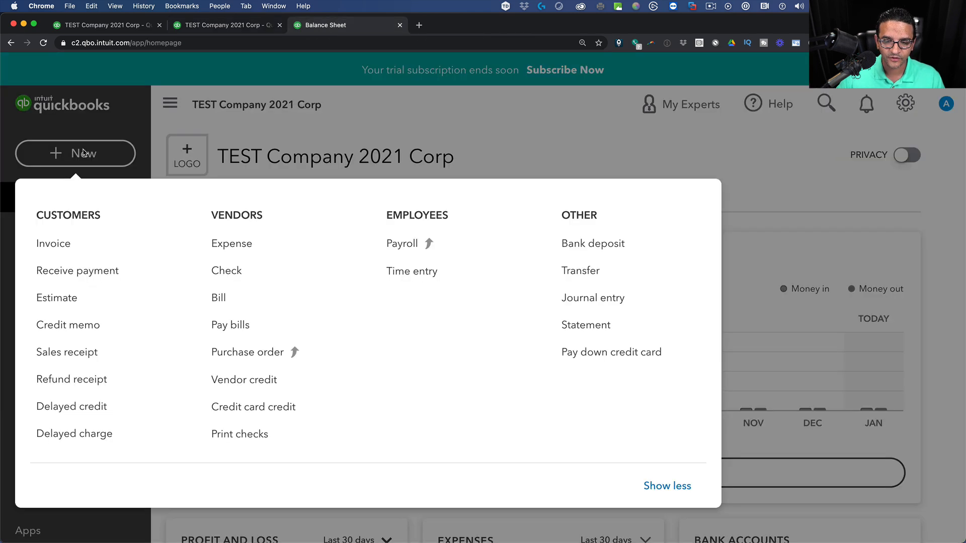
{"action": "left_click", "coordinate": [246, 328]}
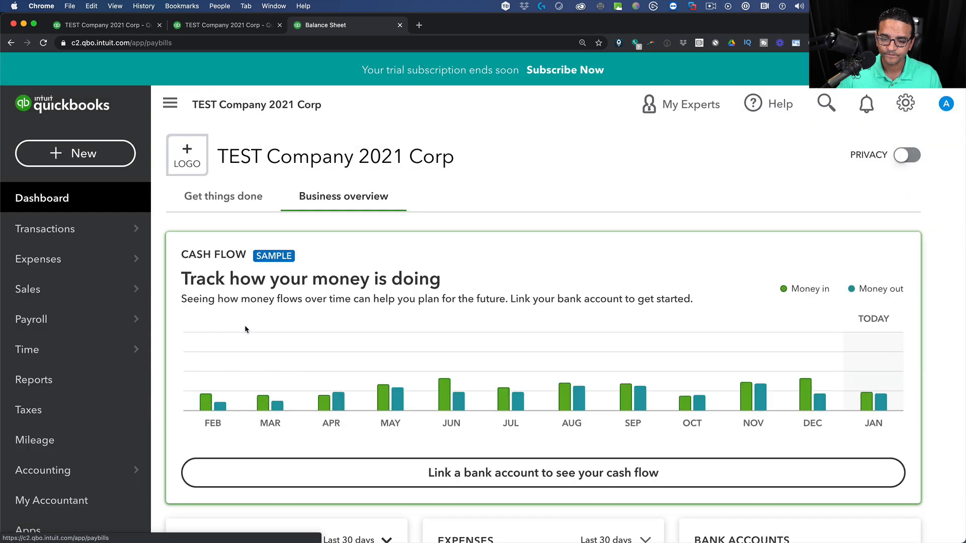
{"action": "left_click", "coordinate": [341, 144]}
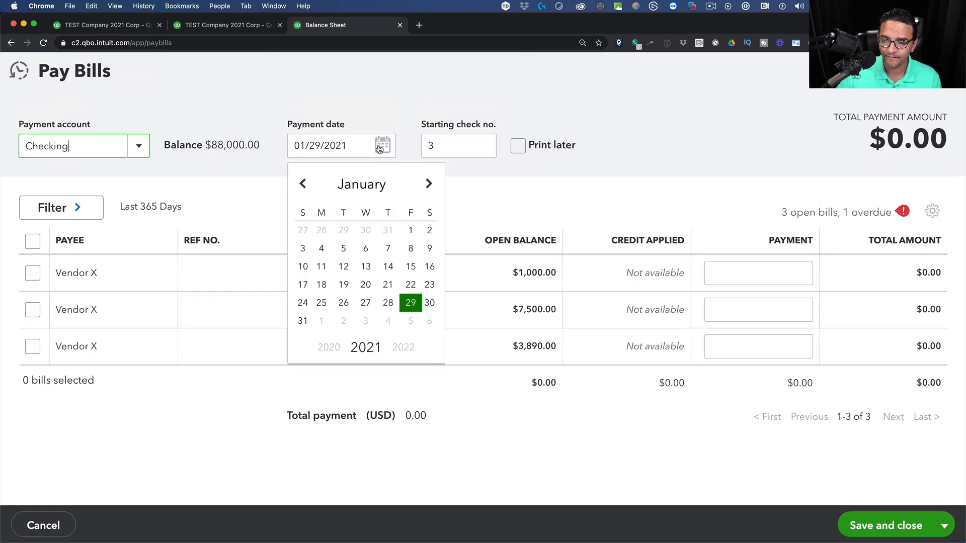
{"action": "left_click", "coordinate": [429, 183]}
{"action": "left_click", "coordinate": [428, 183]}
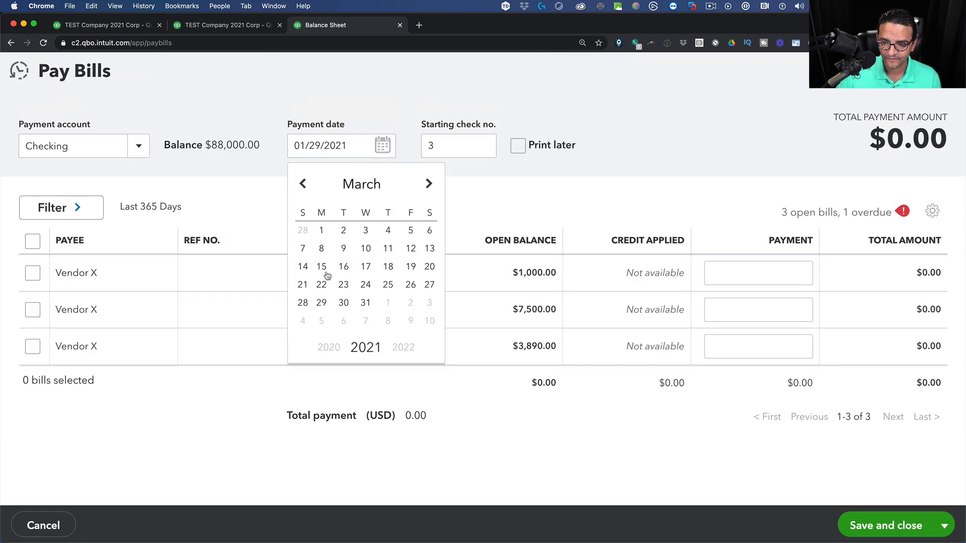
{"action": "left_click", "coordinate": [321, 230]}
{"action": "left_click", "coordinate": [33, 242]}
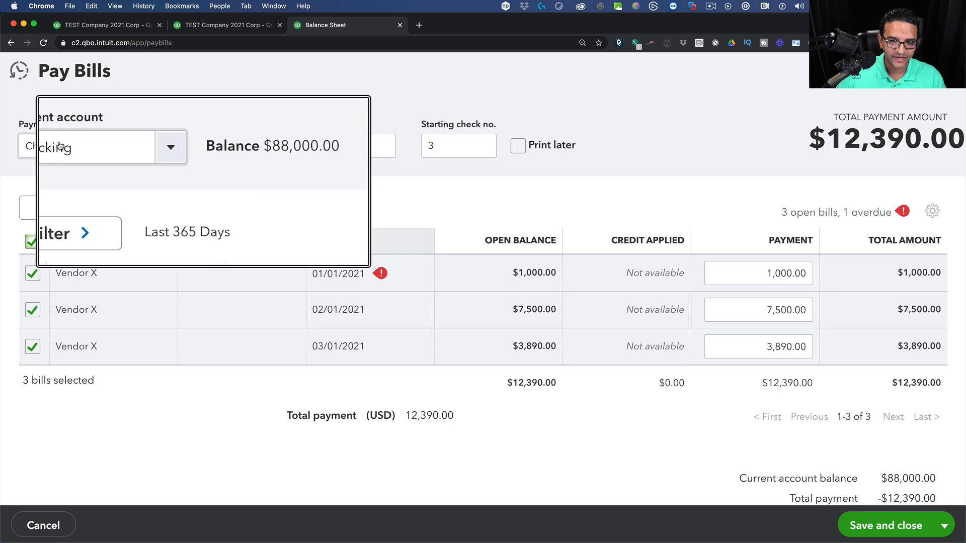
{"action": "left_click", "coordinate": [885, 525]}
Rerun the accrual Balance Sheet for 12/31/2020 to 03/31/2021 and review the Checking and Accounts Payable balances.
{"action": "left_click", "coordinate": [208, 28]}
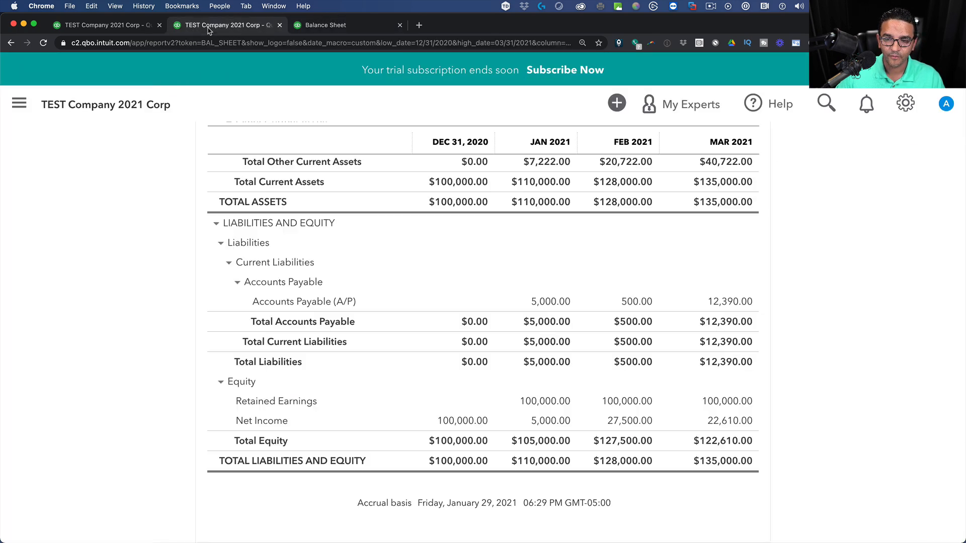
{"action": "scroll", "coordinate": [563, 215], "scroll_direction": "up", "scroll_amount": 10}
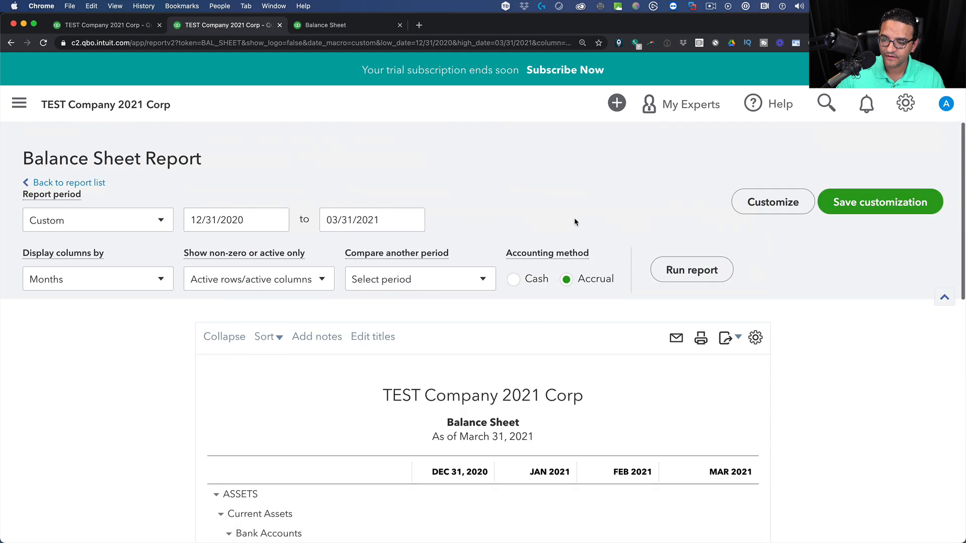
{"action": "left_click", "coordinate": [690, 267]}
{"action": "scroll", "coordinate": [793, 357], "scroll_direction": "down", "scroll_amount": 4}
{"action": "scroll", "coordinate": [889, 390], "scroll_direction": "down", "scroll_amount": 6}
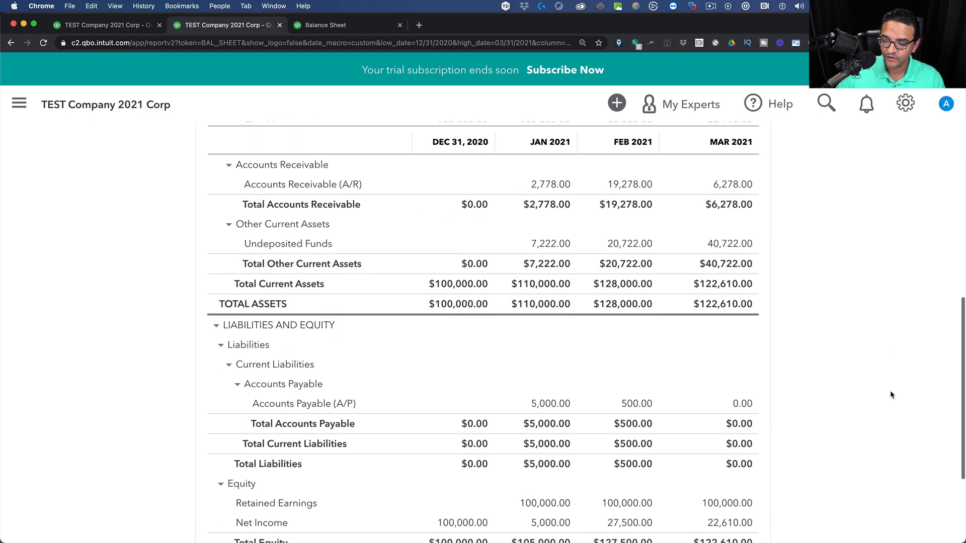
{"action": "scroll", "coordinate": [889, 390], "scroll_direction": "up", "scroll_amount": 5}
{"action": "scroll", "coordinate": [889, 390], "scroll_direction": "up", "scroll_amount": 5}
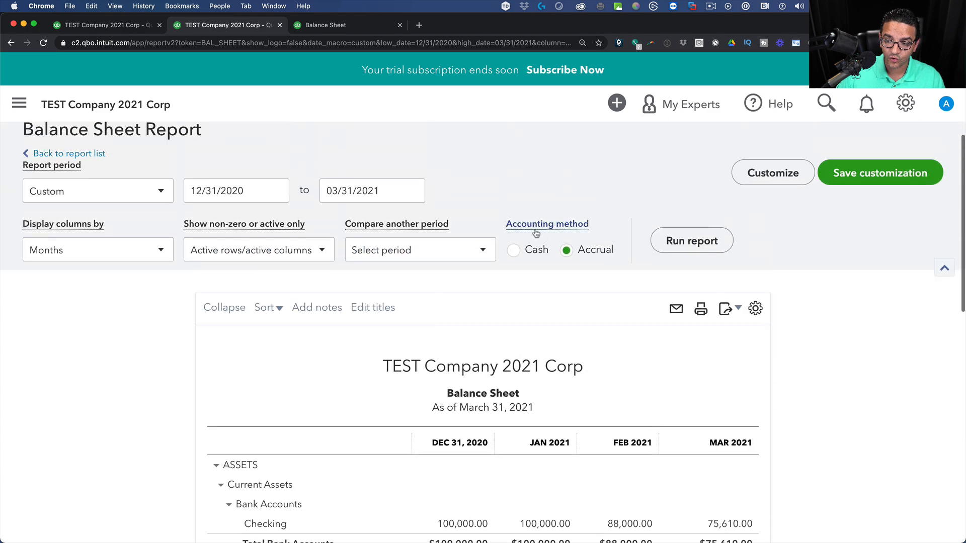
{"action": "scroll", "coordinate": [826, 346], "scroll_direction": "down", "scroll_amount": 7}
{"action": "scroll", "coordinate": [826, 351], "scroll_direction": "down", "scroll_amount": 3}
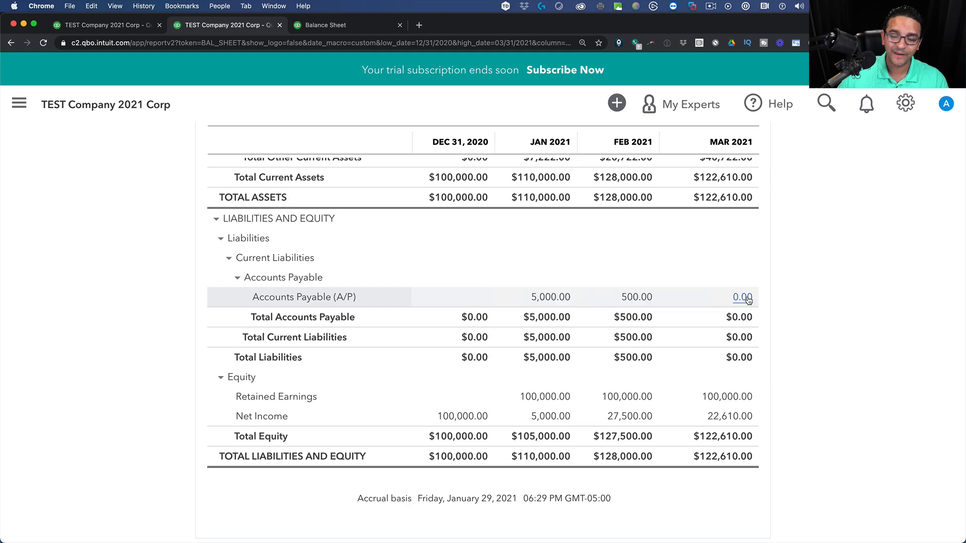
Run the Balance Sheet on the Cash accounting method and review its assets, liabilities and equity by month.
{"action": "scroll", "coordinate": [747, 298], "scroll_direction": "up", "scroll_amount": 10}
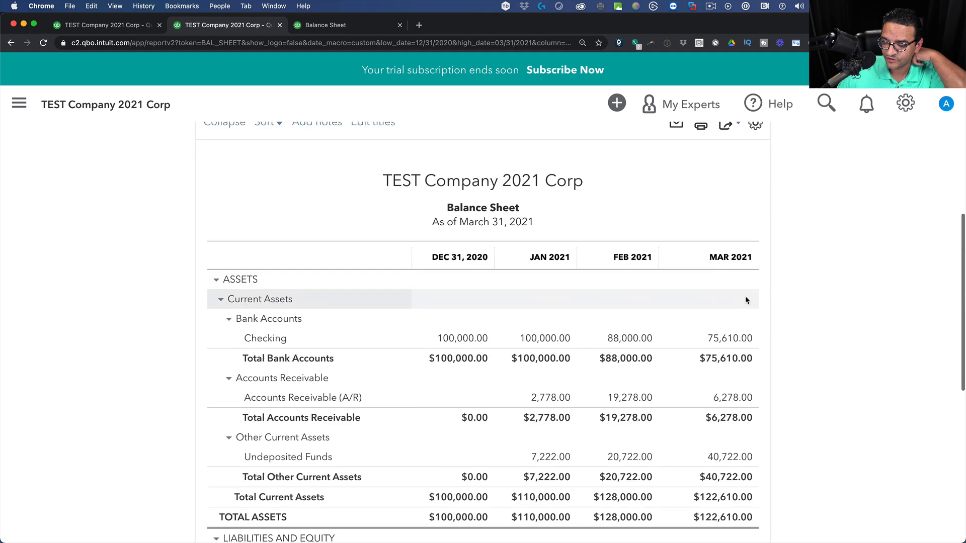
{"action": "right_click", "coordinate": [516, 284]}
{"action": "left_click", "coordinate": [512, 280]}
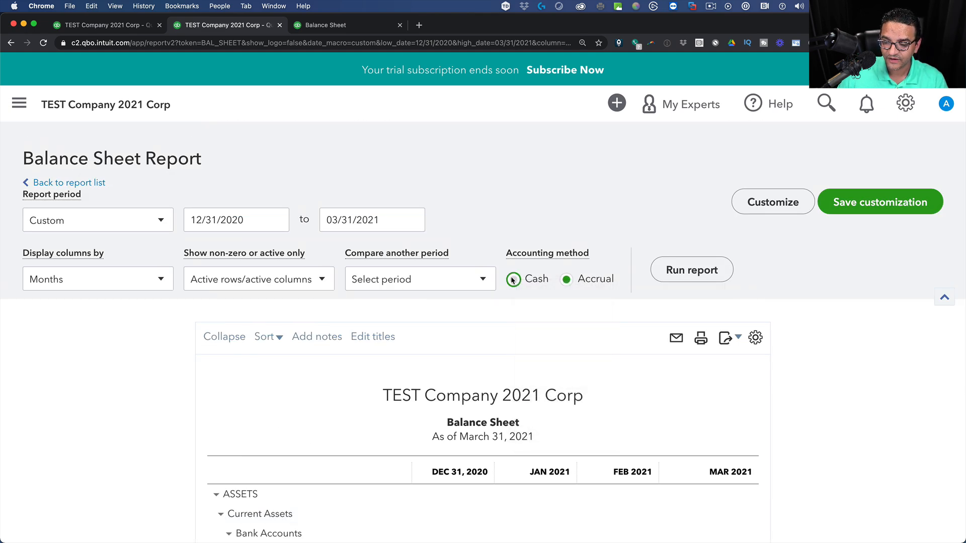
{"action": "left_click", "coordinate": [691, 270]}
{"action": "scroll", "coordinate": [873, 387], "scroll_direction": "down", "scroll_amount": 6}
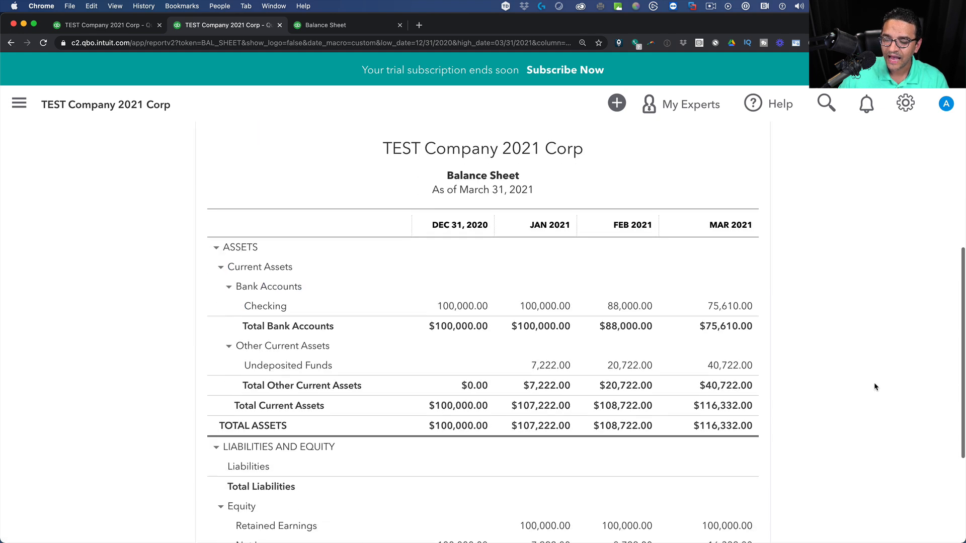
{"action": "scroll", "coordinate": [874, 386], "scroll_direction": "down", "scroll_amount": 1}
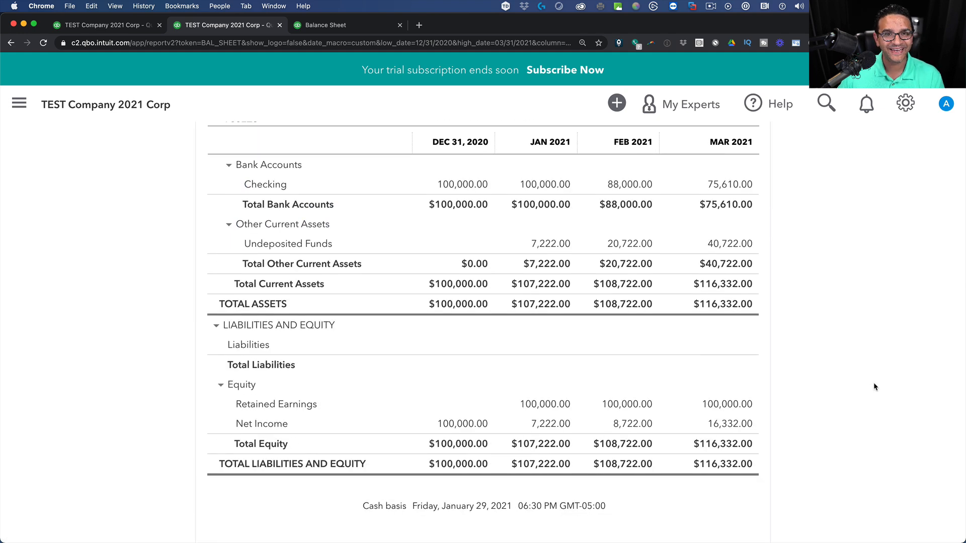
{"action": "scroll", "coordinate": [873, 385], "scroll_direction": "up", "scroll_amount": 1}
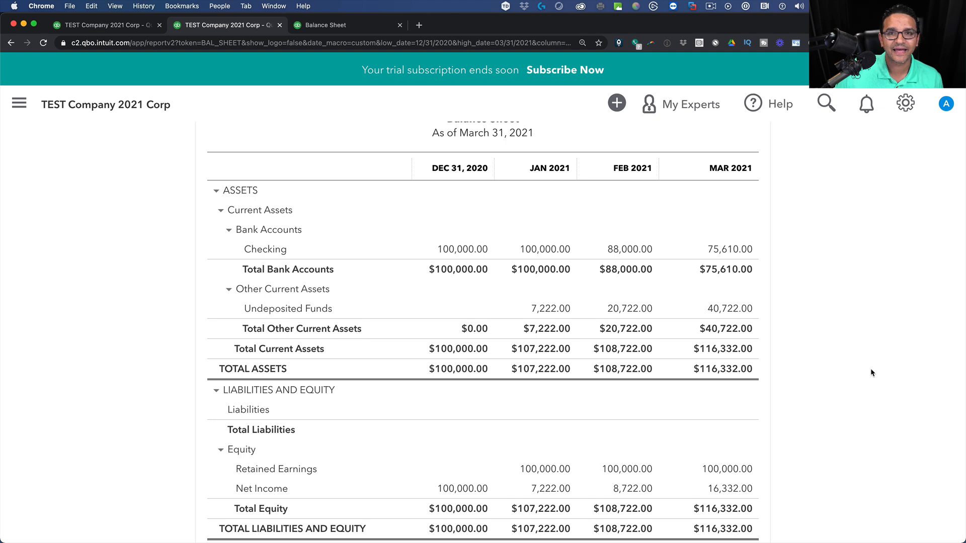
{"action": "scroll", "coordinate": [871, 372], "scroll_direction": "up", "scroll_amount": 3}
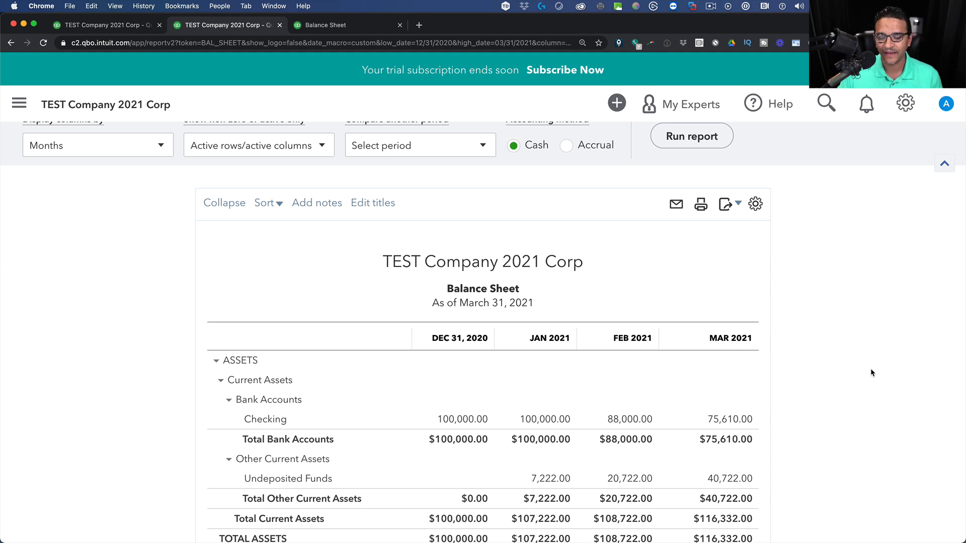
Rerun the cash-basis Profit and Loss for January to March 2021 and review the monthly contractor and unapplied bill payment expenses.
{"action": "left_click", "coordinate": [101, 26]}
{"action": "scroll", "coordinate": [696, 328], "scroll_direction": "down", "scroll_amount": 3}
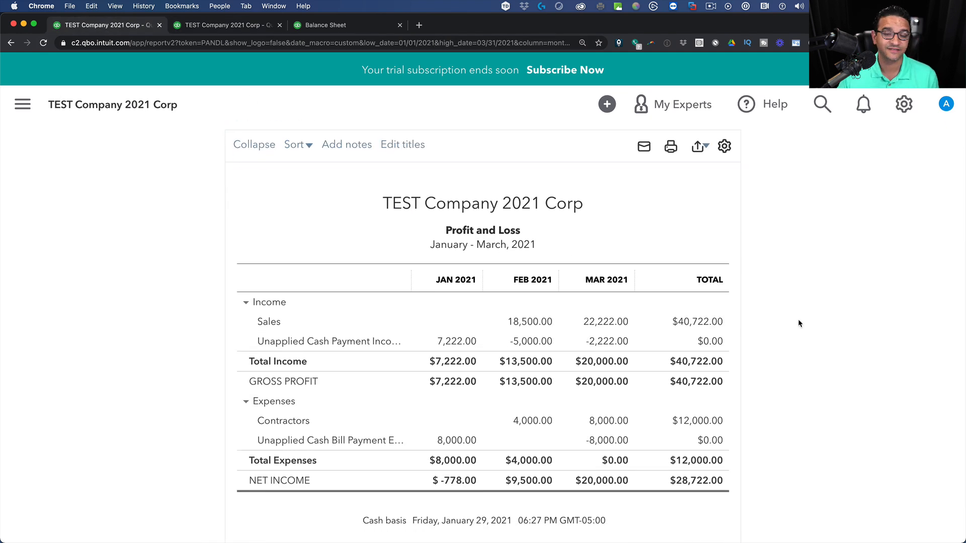
{"action": "scroll", "coordinate": [798, 322], "scroll_direction": "up", "scroll_amount": 3}
{"action": "left_click", "coordinate": [693, 248]}
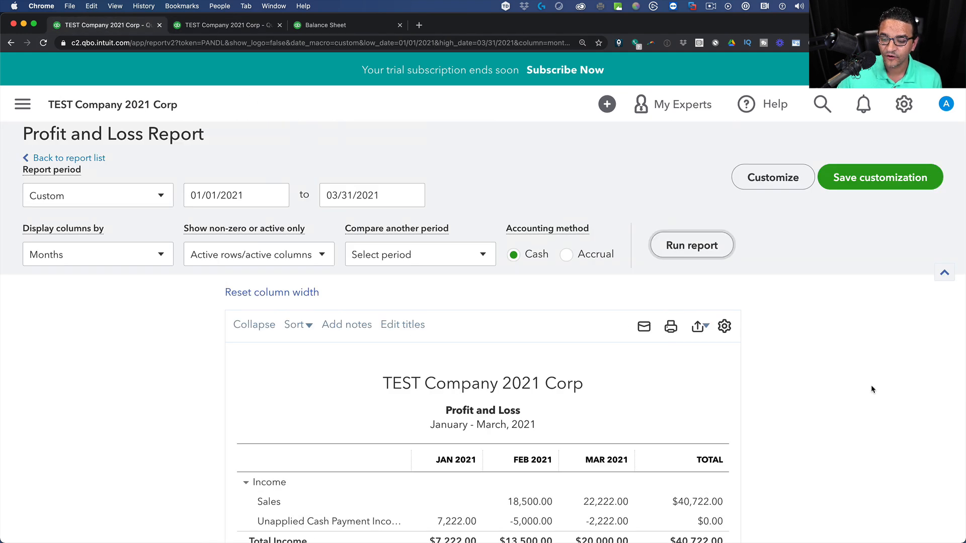
{"action": "scroll", "coordinate": [865, 382], "scroll_direction": "down", "scroll_amount": 4}
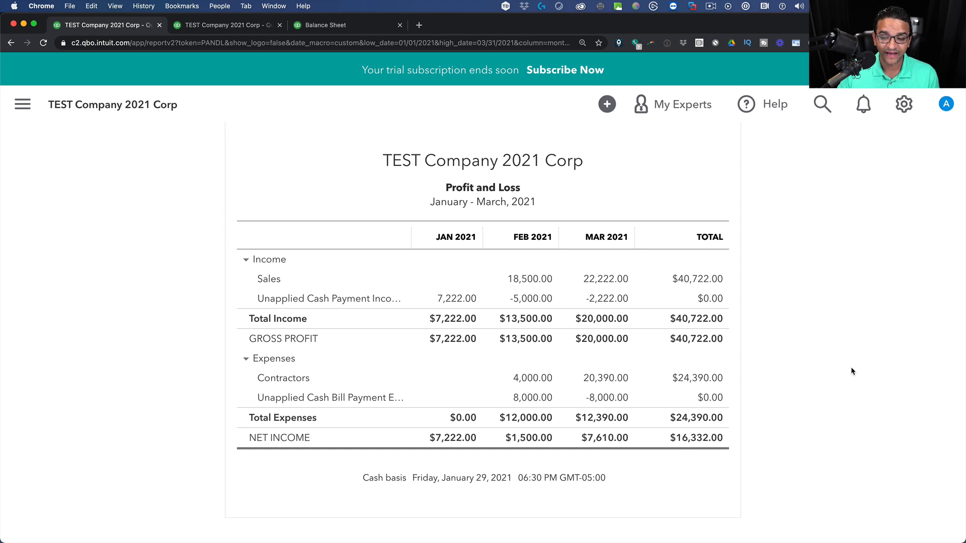
{"action": "scroll", "coordinate": [851, 371], "scroll_direction": "up", "scroll_amount": 4}
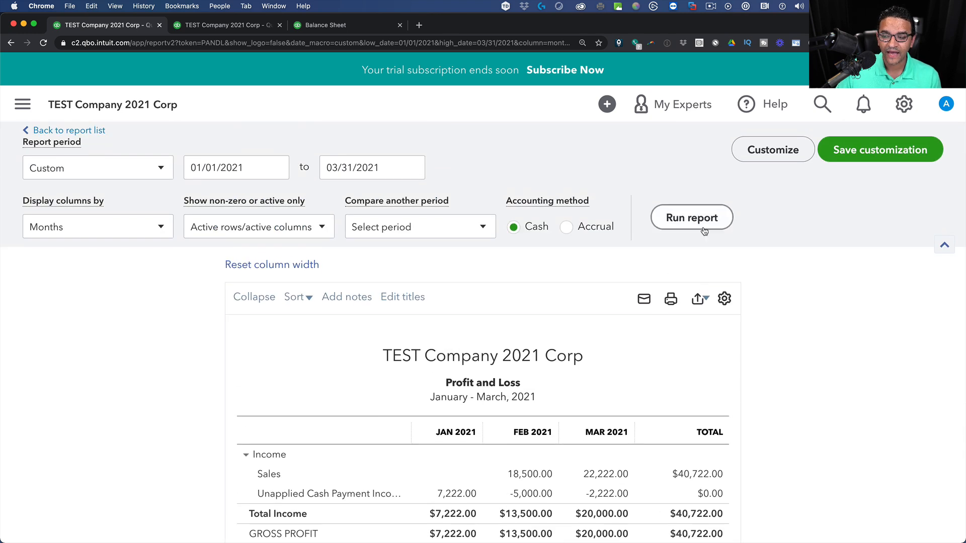
{"action": "left_click", "coordinate": [704, 227]}
{"action": "scroll", "coordinate": [783, 346], "scroll_direction": "down", "scroll_amount": 4}
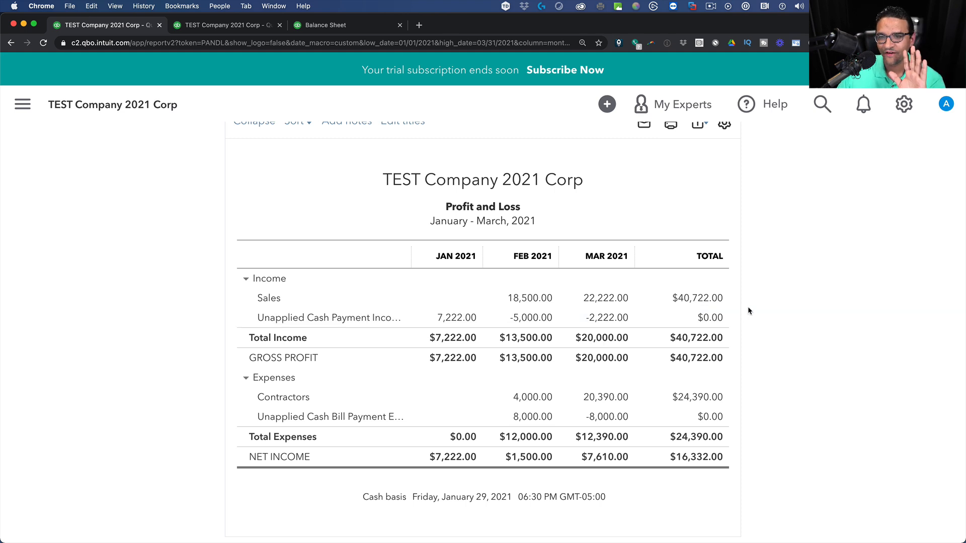
{"action": "scroll", "coordinate": [784, 312], "scroll_direction": "up", "scroll_amount": 1}
{"action": "scroll", "coordinate": [784, 313], "scroll_direction": "down", "scroll_amount": 1}
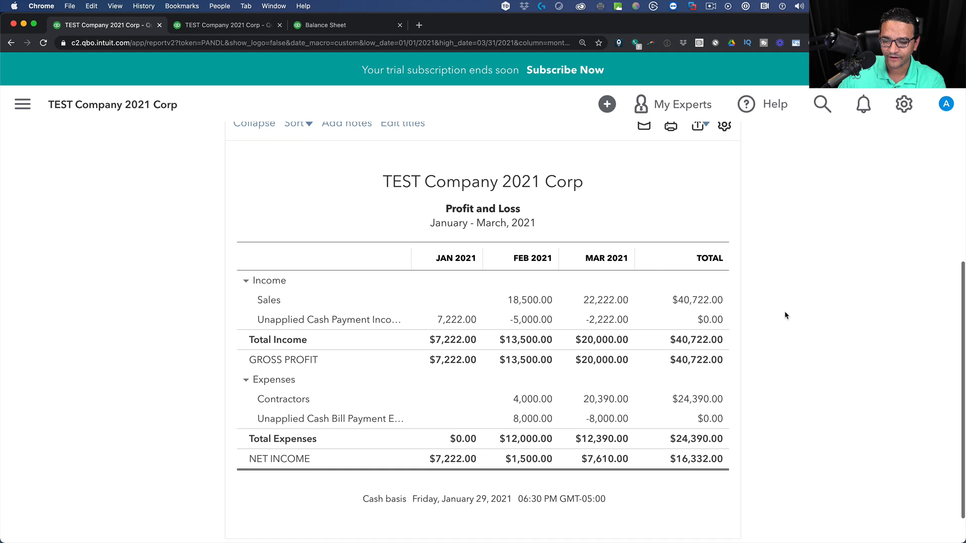
Run the Profit and Loss report on the Accrual accounting method and review the monthly income and expenses.
{"action": "scroll", "coordinate": [770, 302], "scroll_direction": "up", "scroll_amount": 5}
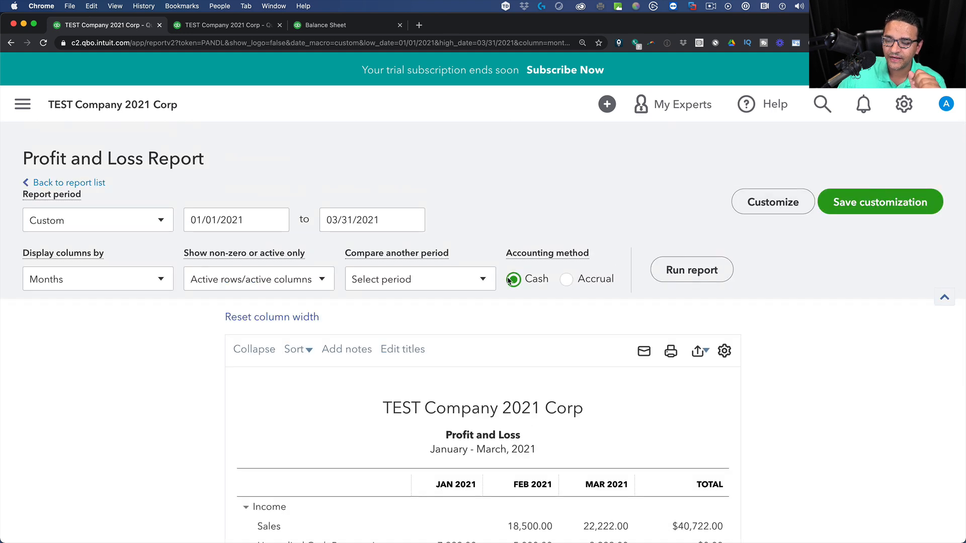
{"action": "left_click", "coordinate": [580, 281]}
{"action": "left_click", "coordinate": [692, 270]}
{"action": "scroll", "coordinate": [799, 360], "scroll_direction": "down", "scroll_amount": 4}
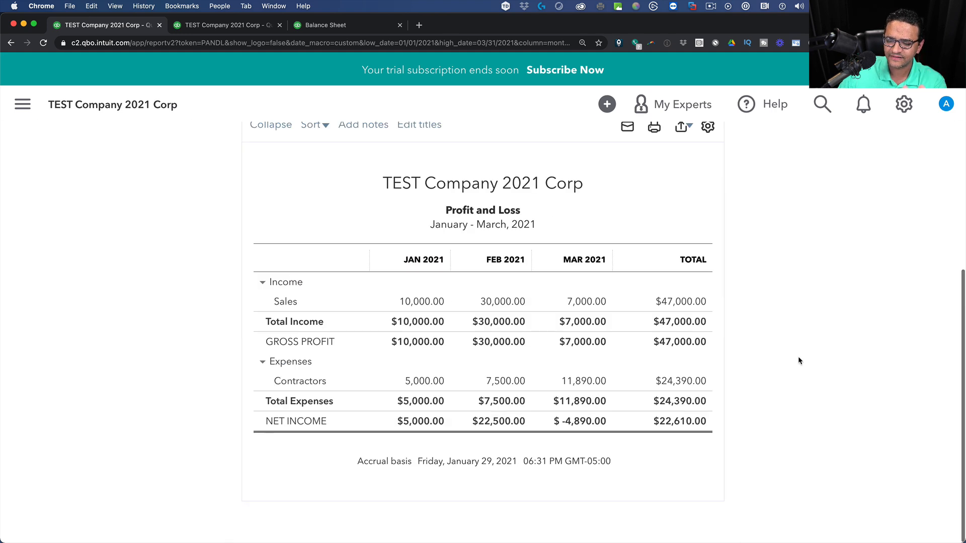
Create a new invoice for Customer B and set its invoice date to 01/01/2021.
{"action": "left_click", "coordinate": [327, 25]}
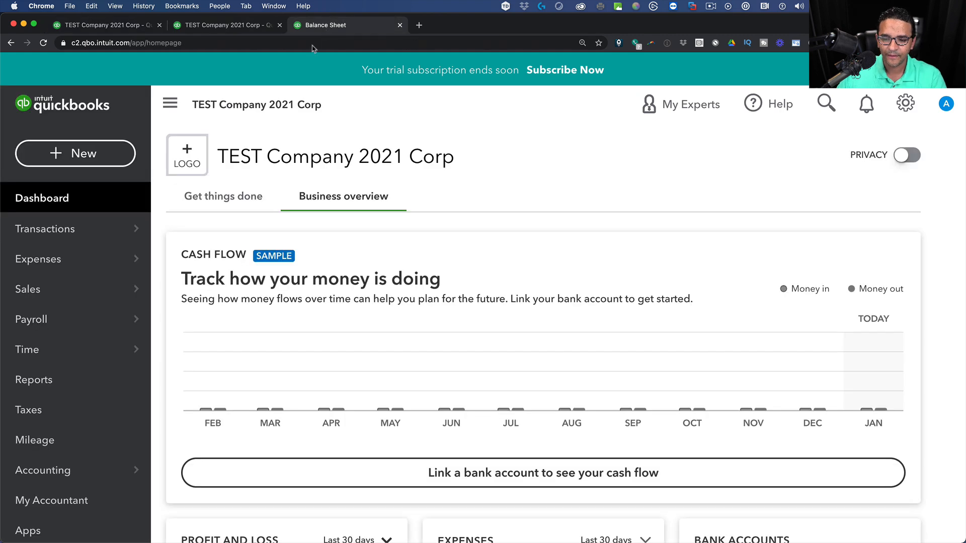
{"action": "left_click", "coordinate": [72, 160]}
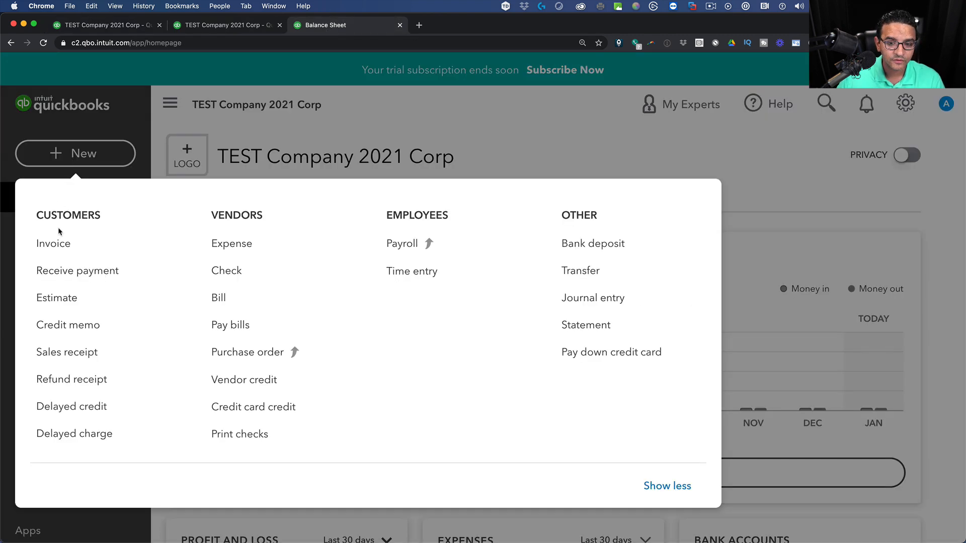
{"action": "left_click", "coordinate": [61, 243]}
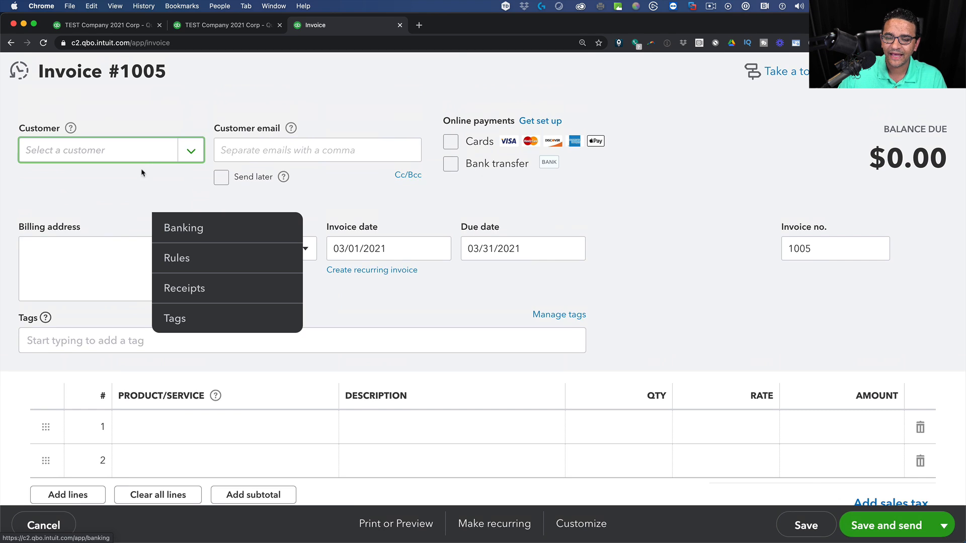
{"action": "left_click", "coordinate": [192, 151]}
{"action": "left_click", "coordinate": [82, 239]}
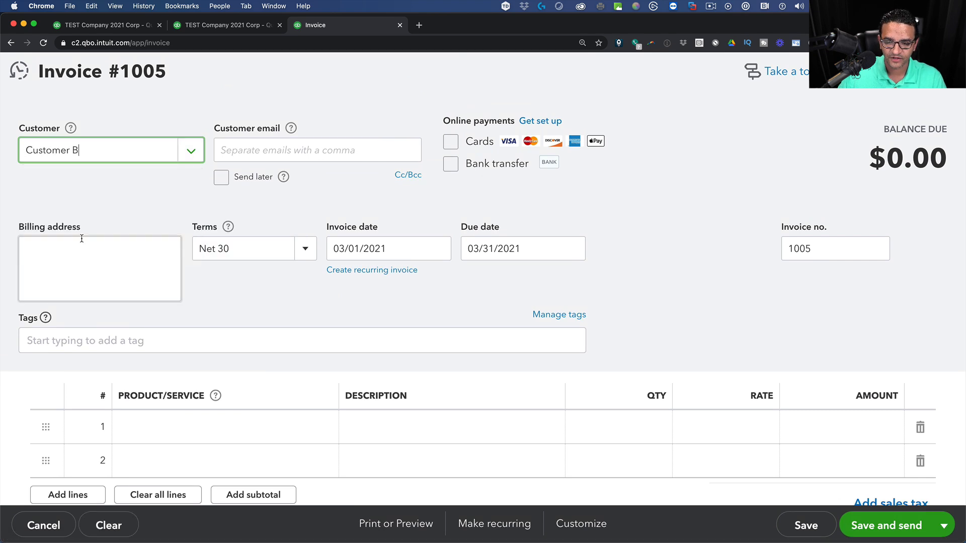
{"action": "left_click", "coordinate": [396, 248]}
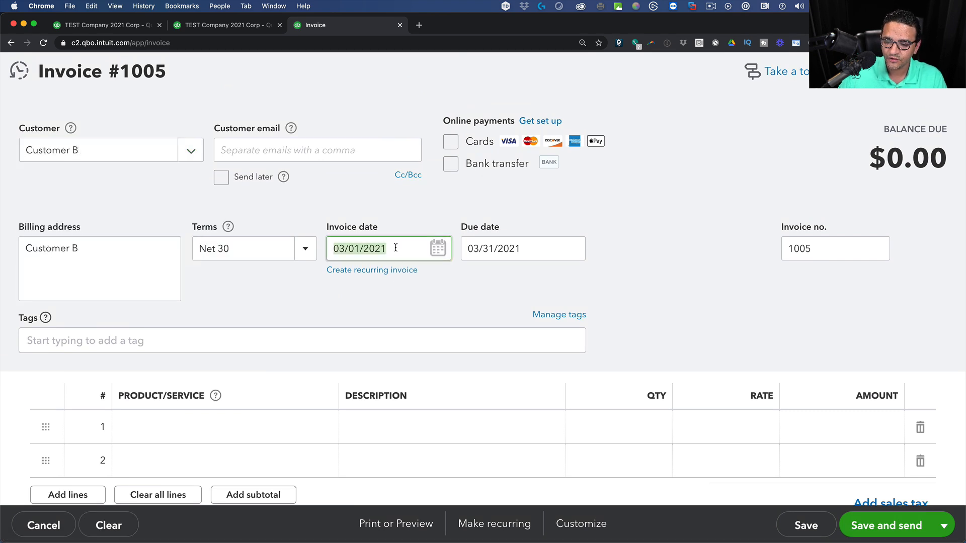
{"action": "left_click", "coordinate": [436, 250]}
{"action": "left_click", "coordinate": [342, 286]}
{"action": "left_click", "coordinate": [341, 286]}
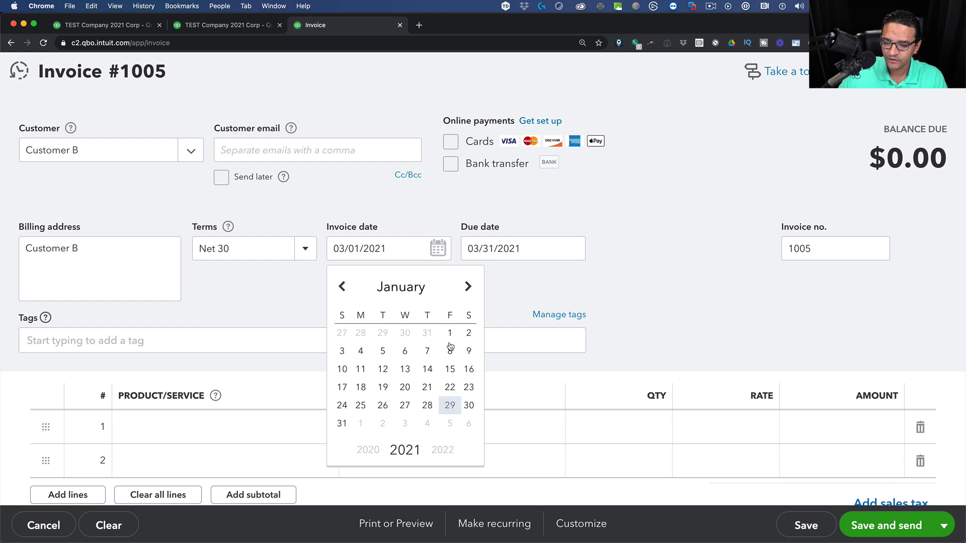
{"action": "left_click", "coordinate": [449, 333]}
Add an Hours line with a rate of 100,000 to the invoice and save it.
{"action": "left_click", "coordinate": [226, 427]}
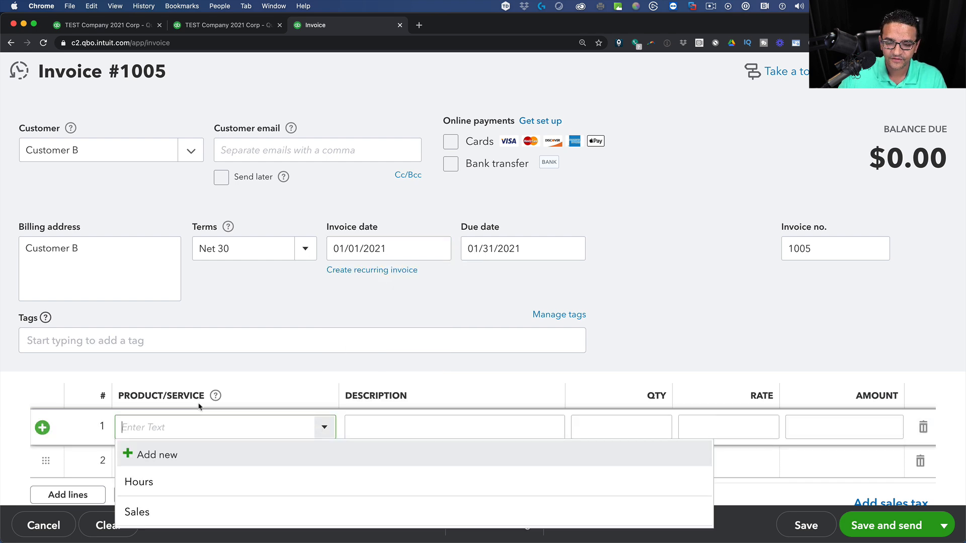
{"action": "left_click", "coordinate": [151, 480]}
{"action": "type", "text": "100,000"}
{"action": "key", "text": "Tab"}
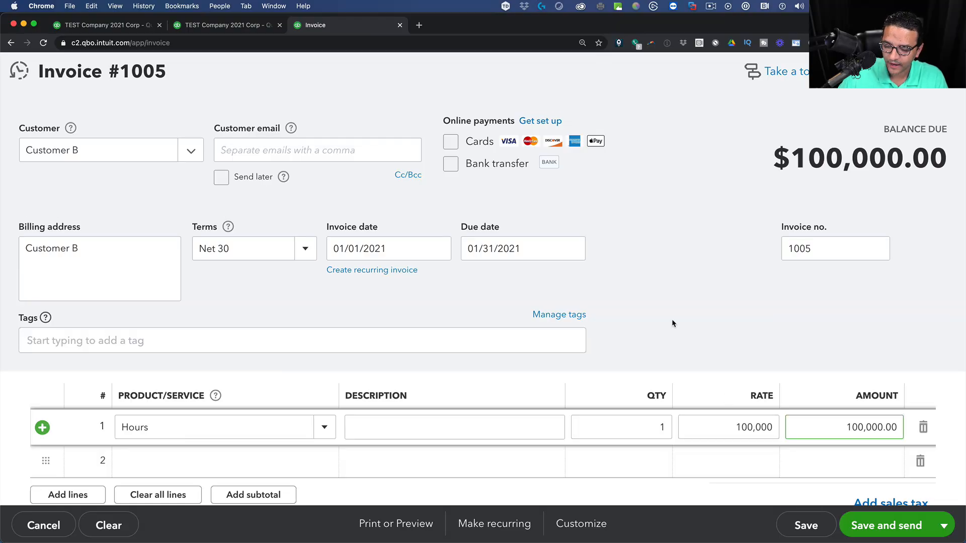
{"action": "scroll", "coordinate": [674, 322], "scroll_direction": "down", "scroll_amount": 2}
{"action": "key", "text": "ctrl+alt+s"}
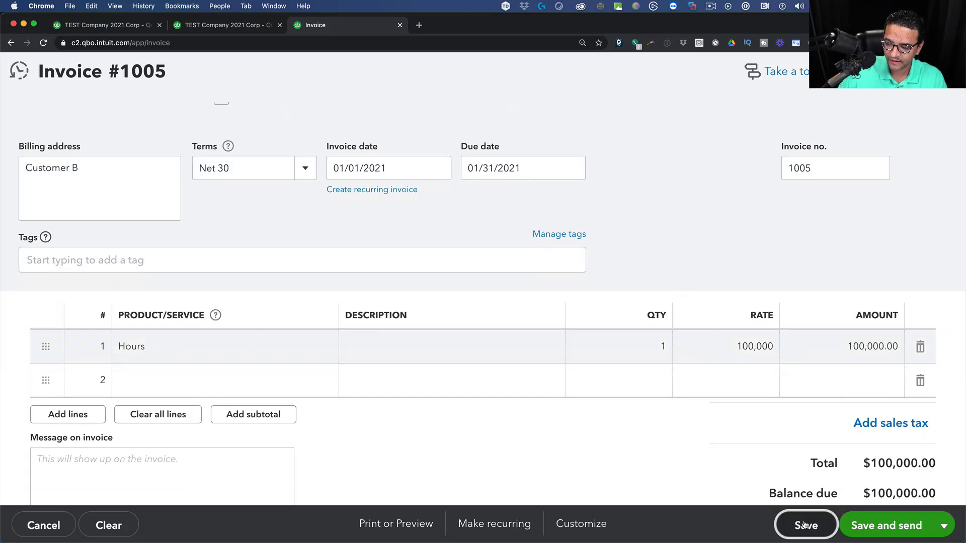
Start a new service item named Retainer from the second line of Customer B's invoice.
{"action": "scroll", "coordinate": [417, 352], "scroll_direction": "down", "scroll_amount": 2}
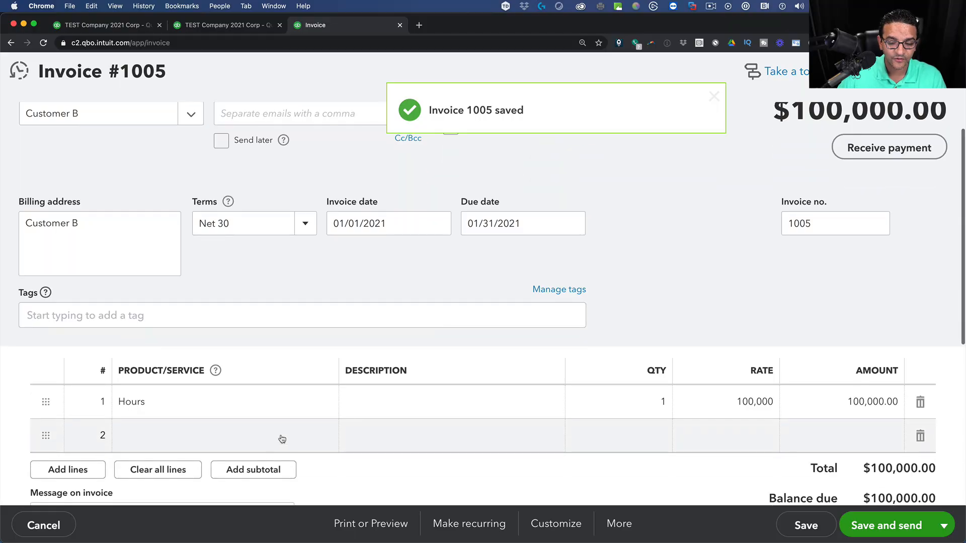
{"action": "left_click", "coordinate": [197, 434]}
{"action": "left_click", "coordinate": [144, 464]}
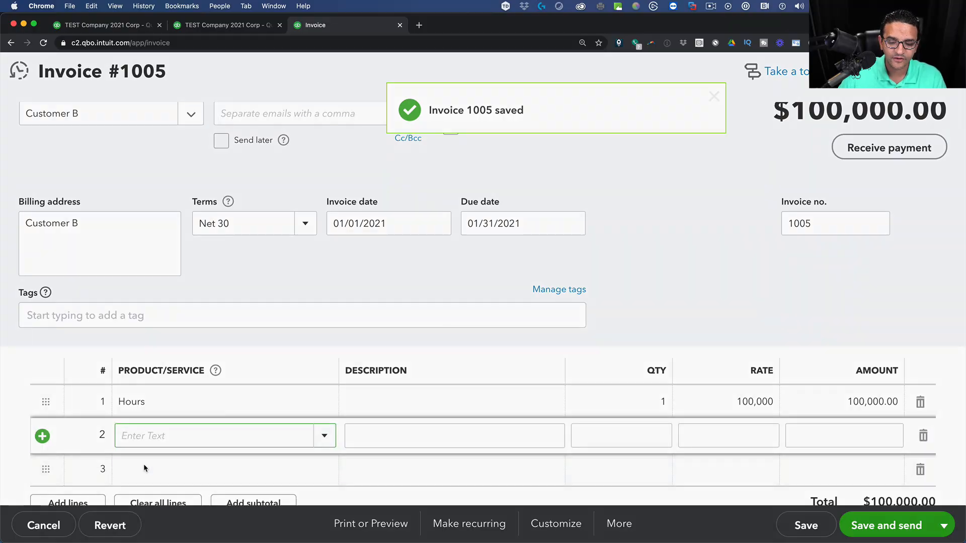
{"action": "left_click", "coordinate": [674, 237]}
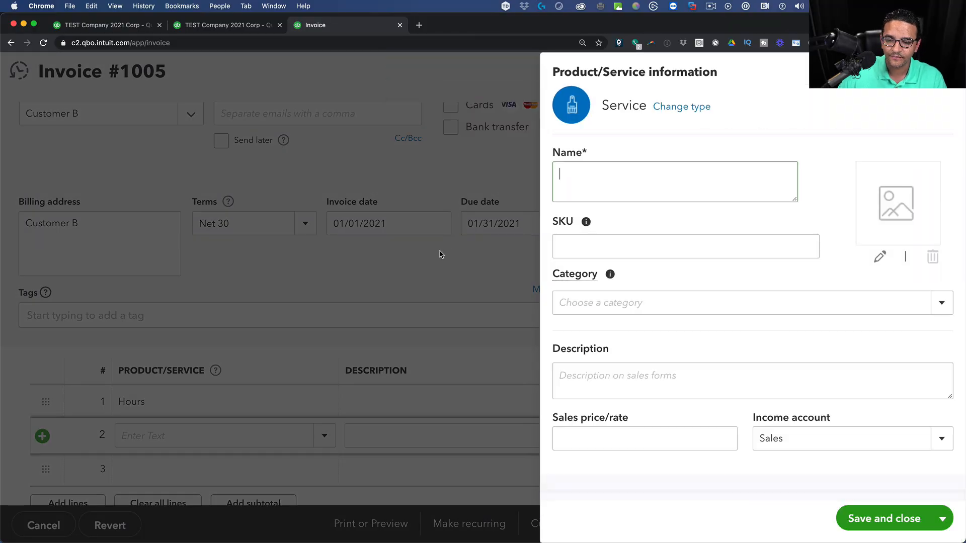
{"action": "type", "text": "Retainer"}
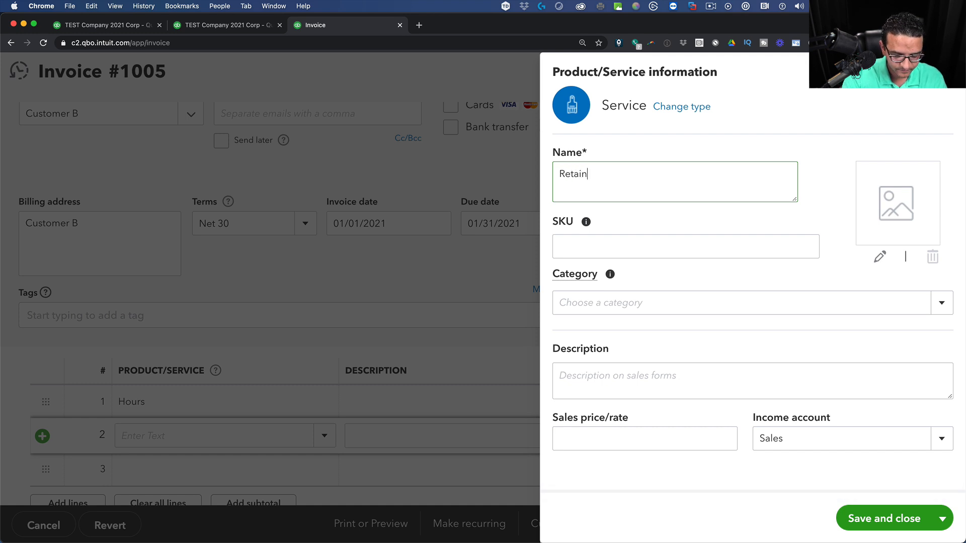
Set the Retainer service's income account to Retained Earnings and save the item onto the invoice line.
{"action": "left_click", "coordinate": [940, 438]}
{"action": "scroll", "coordinate": [893, 318], "scroll_direction": "down", "scroll_amount": 10}
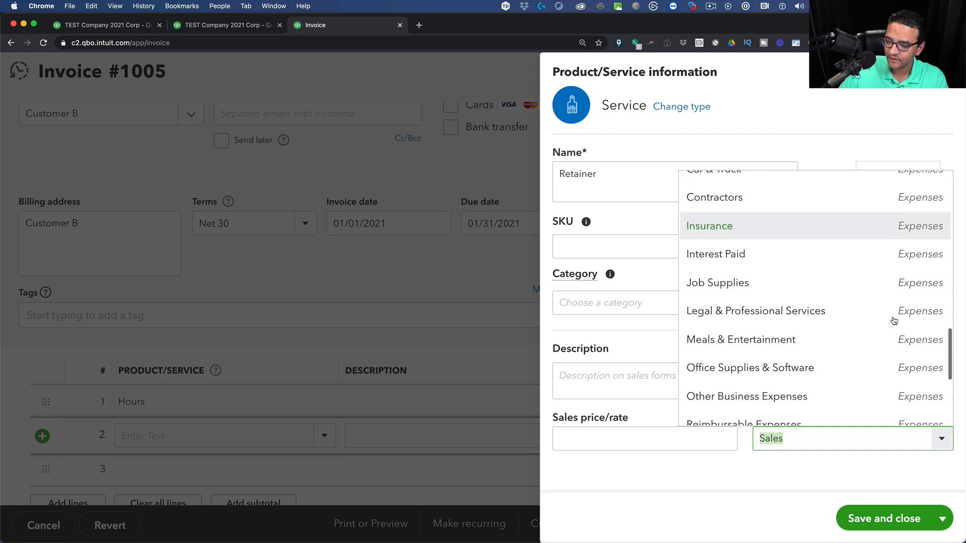
{"action": "scroll", "coordinate": [895, 322], "scroll_direction": "up", "scroll_amount": 15}
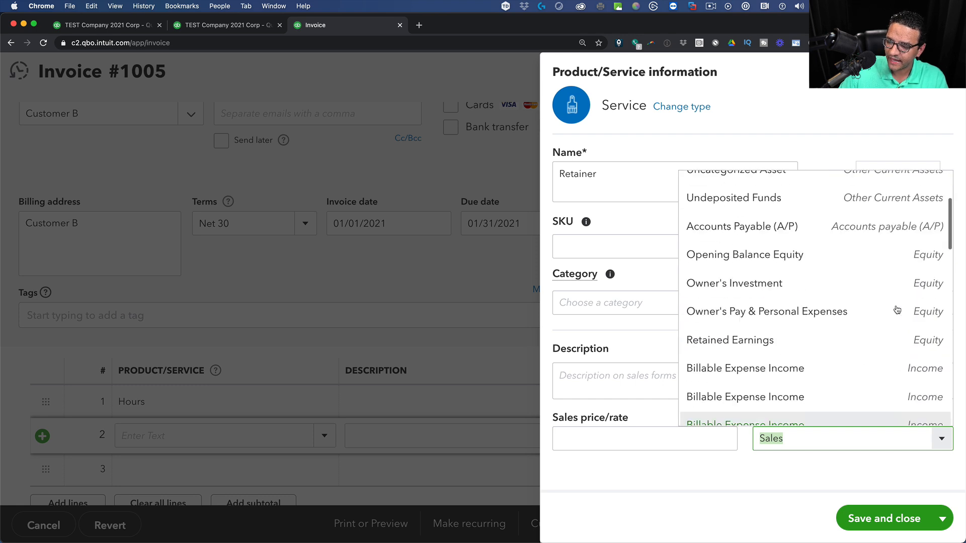
{"action": "scroll", "coordinate": [856, 297], "scroll_direction": "down", "scroll_amount": 3}
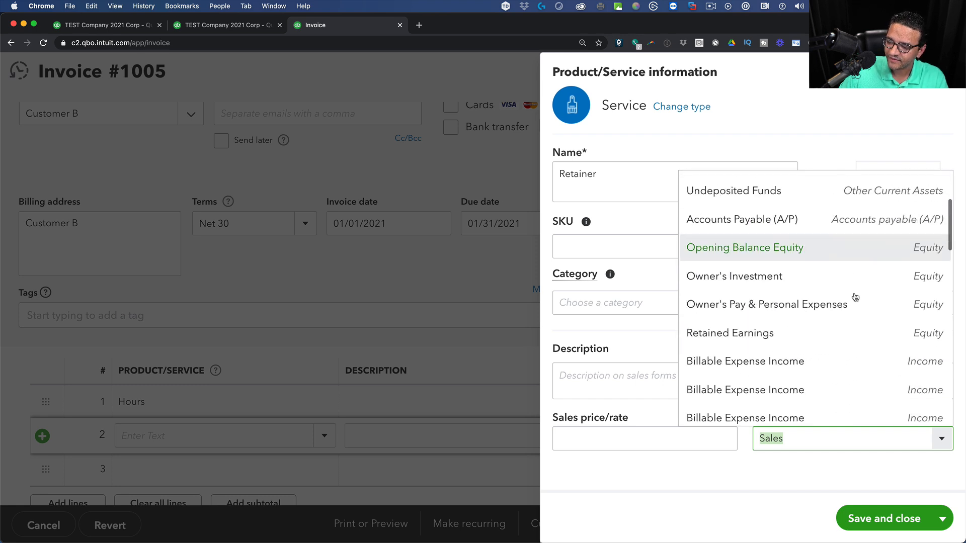
{"action": "scroll", "coordinate": [837, 312], "scroll_direction": "up", "scroll_amount": 3}
{"action": "scroll", "coordinate": [835, 318], "scroll_direction": "down", "scroll_amount": 4}
{"action": "left_click", "coordinate": [724, 327]}
{"action": "left_click", "coordinate": [884, 519]}
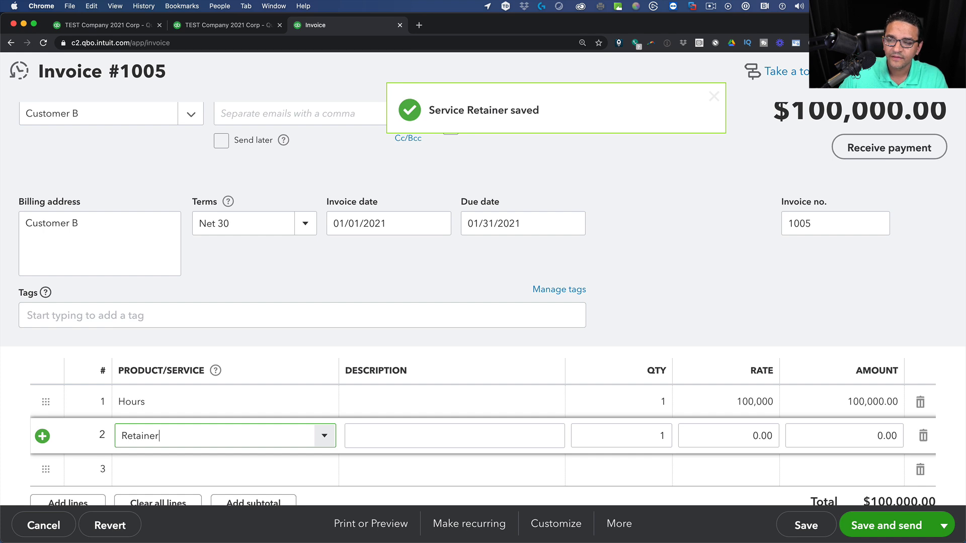
Save and close the invoice with its Retainer line, and filter the Chart of Accounts by "ret".
{"action": "left_click", "coordinate": [944, 525]}
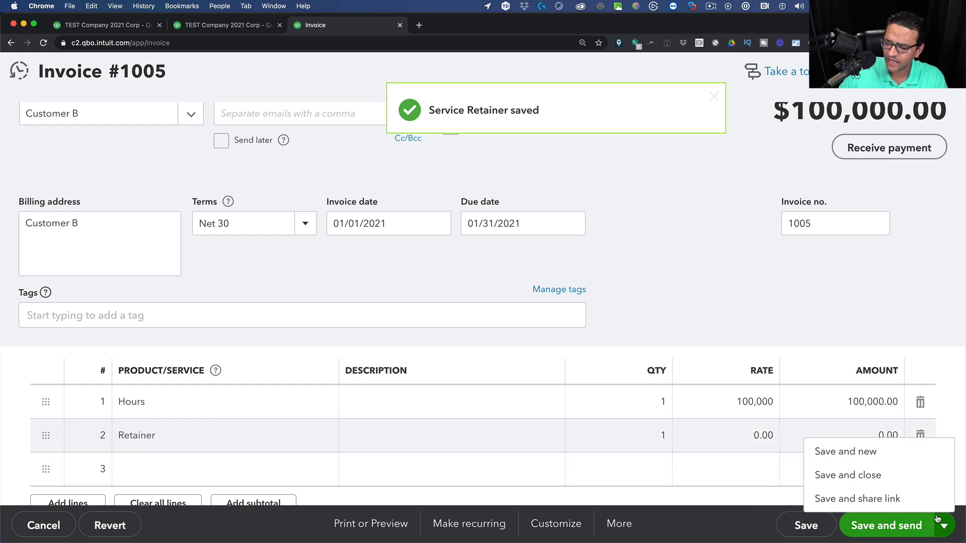
{"action": "left_click", "coordinate": [875, 480]}
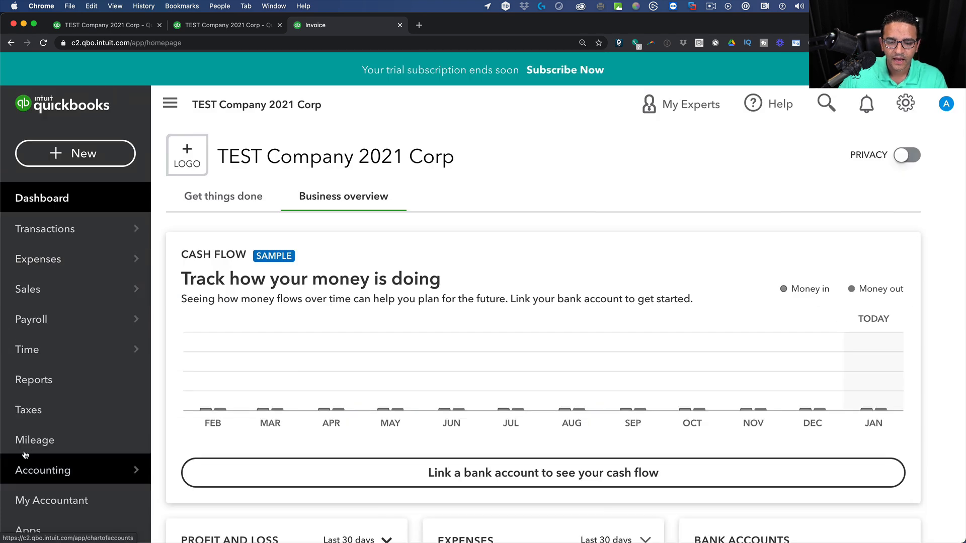
{"action": "left_click", "coordinate": [81, 473]}
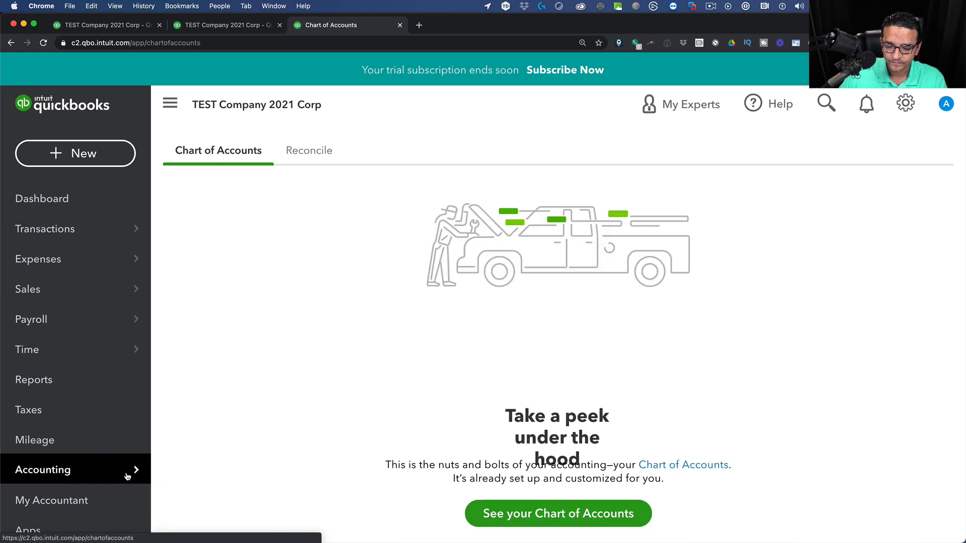
{"action": "left_click", "coordinate": [483, 513]}
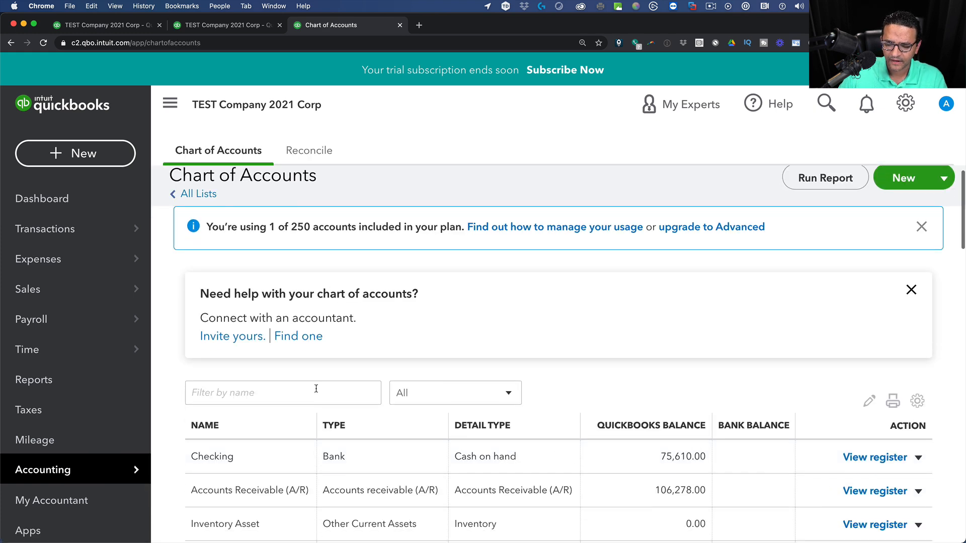
{"action": "left_click", "coordinate": [243, 392]}
{"action": "type", "text": "ret"}
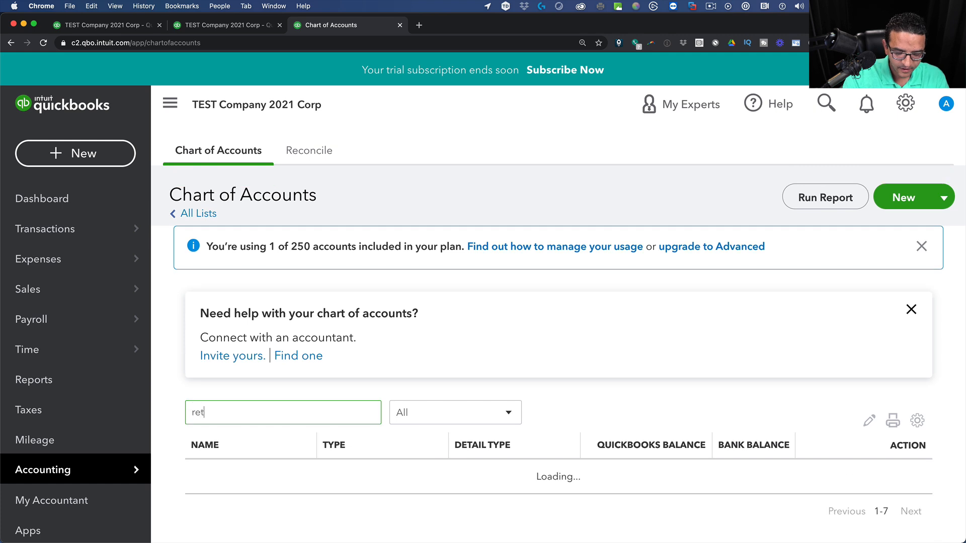
Start a new account named Retainer with the account type Other Current Liabilities.
{"action": "left_click", "coordinate": [903, 204]}
{"action": "left_click", "coordinate": [302, 162]}
{"action": "scroll", "coordinate": [334, 361], "scroll_direction": "down", "scroll_amount": 3}
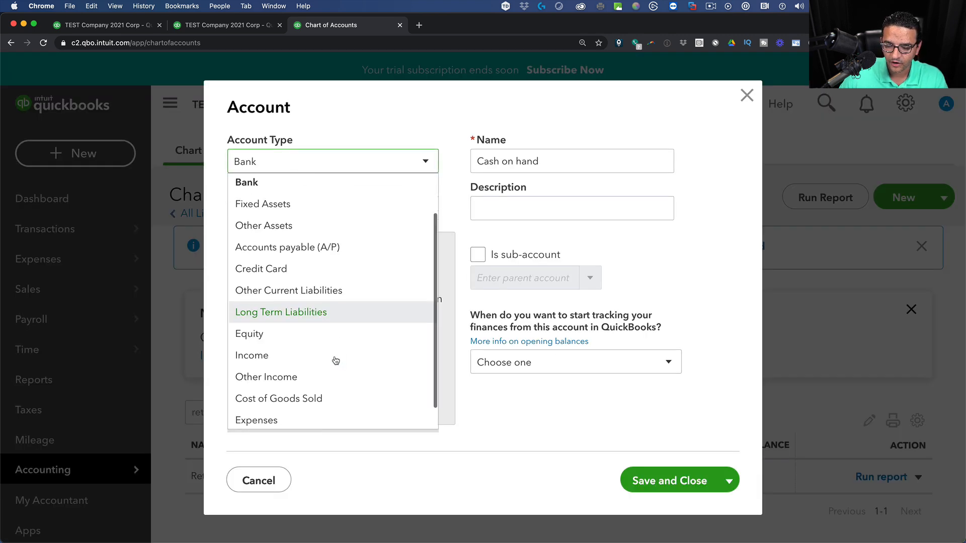
{"action": "left_click", "coordinate": [295, 264]}
{"action": "left_click", "coordinate": [594, 161]}
{"action": "type", "text": "C"}
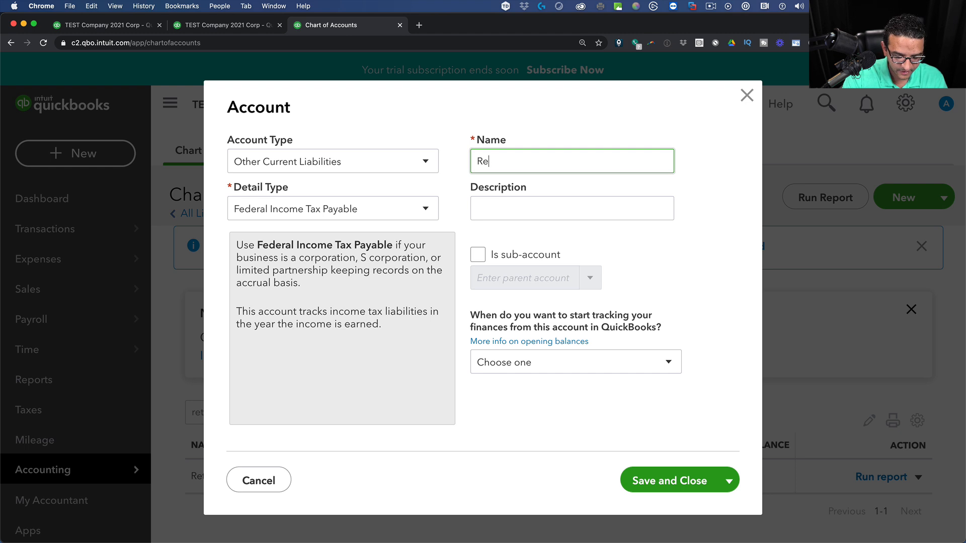
Set the Retainer account's detail type to Other Current Liabilities and save the account.
{"action": "left_click", "coordinate": [388, 210]}
{"action": "scroll", "coordinate": [371, 302], "scroll_direction": "down", "scroll_amount": 2}
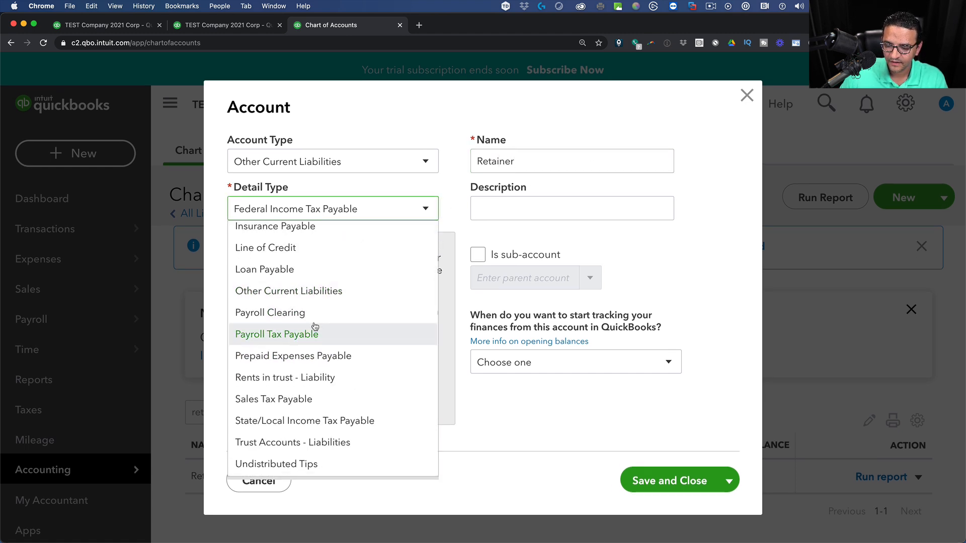
{"action": "scroll", "coordinate": [315, 334], "scroll_direction": "up", "scroll_amount": 2}
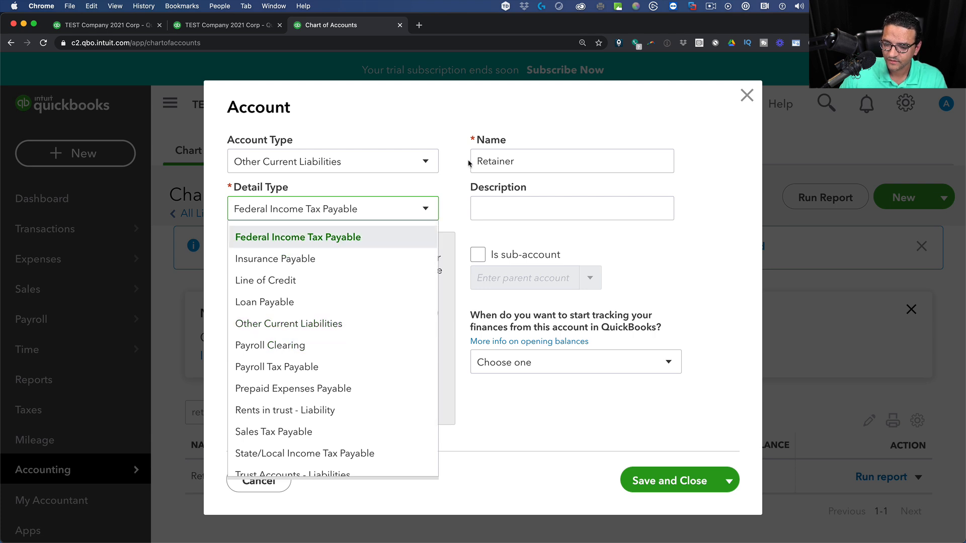
{"action": "left_click", "coordinate": [339, 164]}
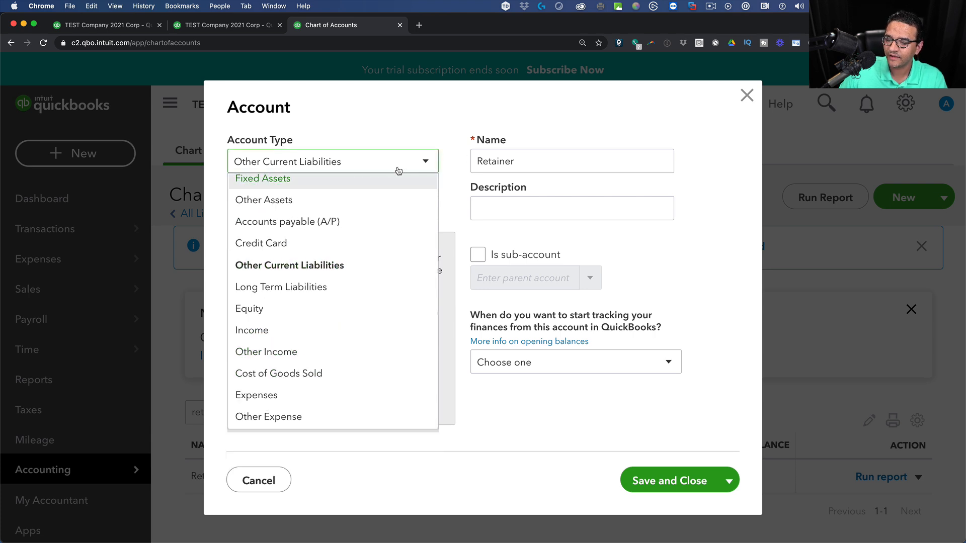
{"action": "left_click", "coordinate": [313, 269]}
{"action": "left_click", "coordinate": [319, 209]}
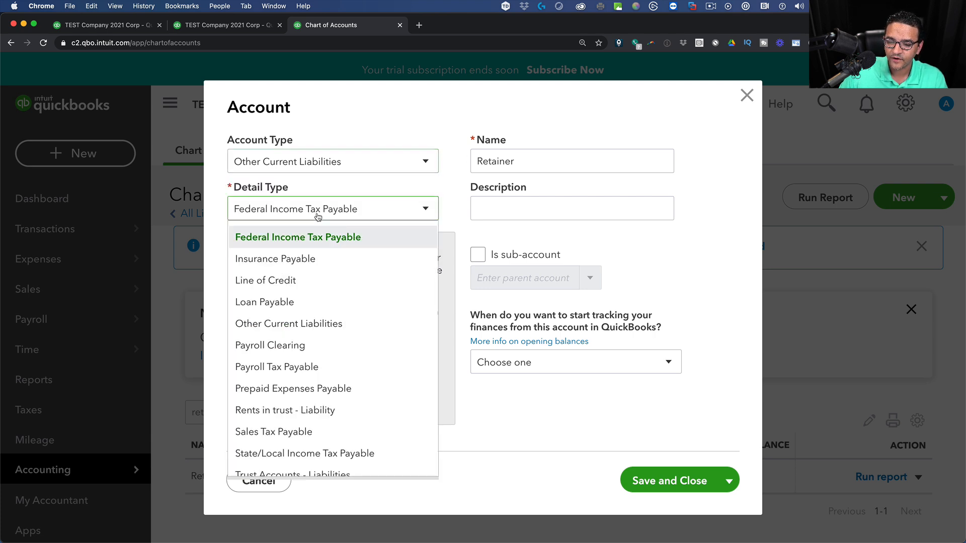
{"action": "left_click", "coordinate": [308, 327]}
{"action": "triple_click", "coordinate": [604, 168]}
{"action": "type", "text": "Ret"}
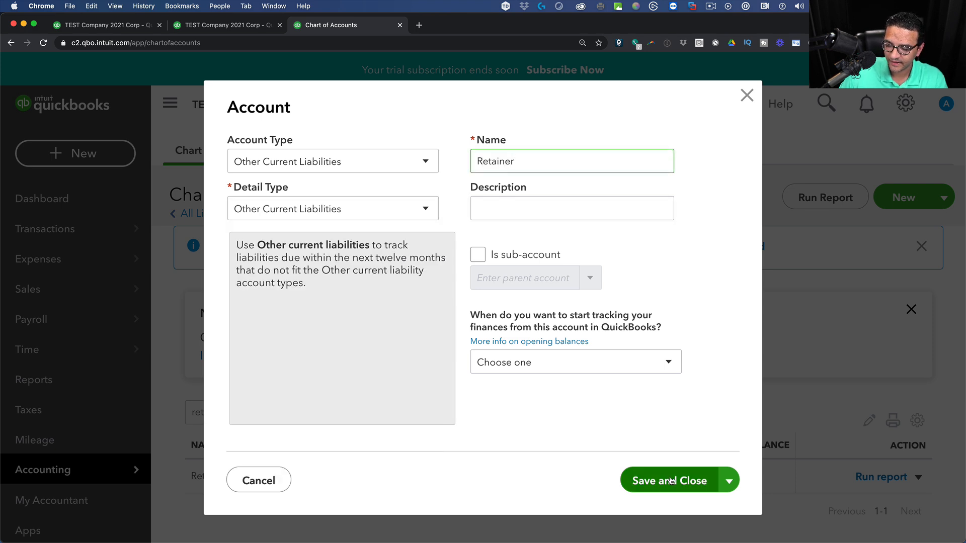
{"action": "left_click", "coordinate": [654, 481]}
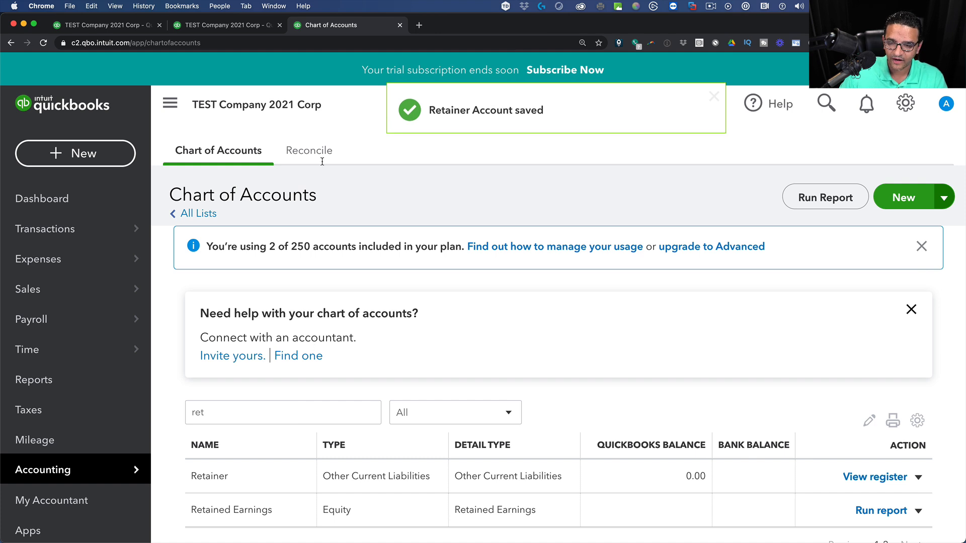
Open the Retainer service for editing from the Products and Services list.
{"action": "left_click", "coordinate": [826, 103]}
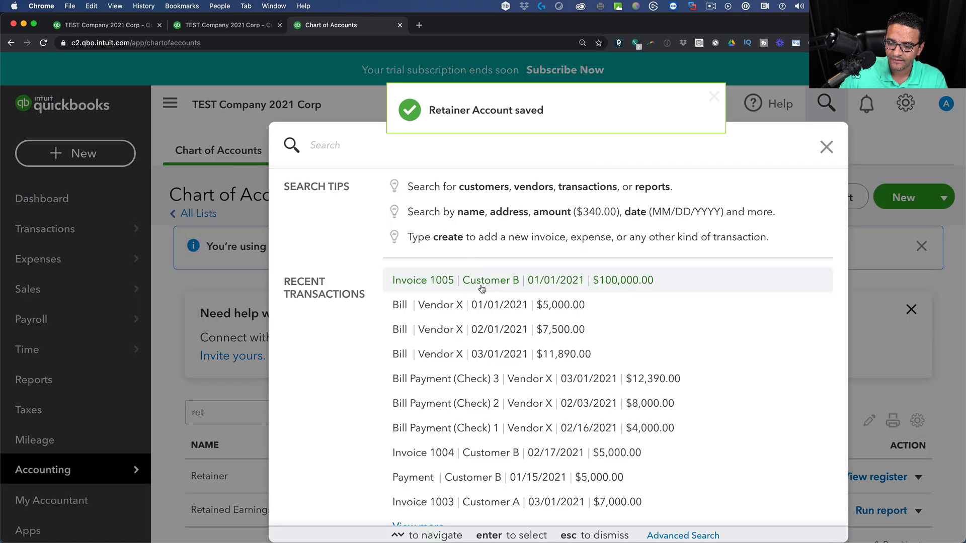
{"action": "left_click", "coordinate": [15, 305]}
{"action": "left_click", "coordinate": [50, 293]}
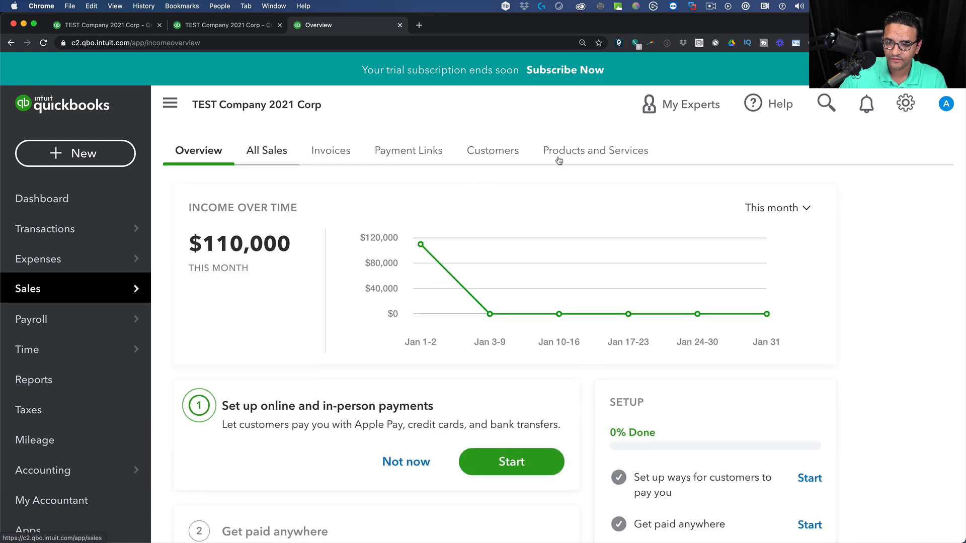
{"action": "left_click", "coordinate": [578, 153]}
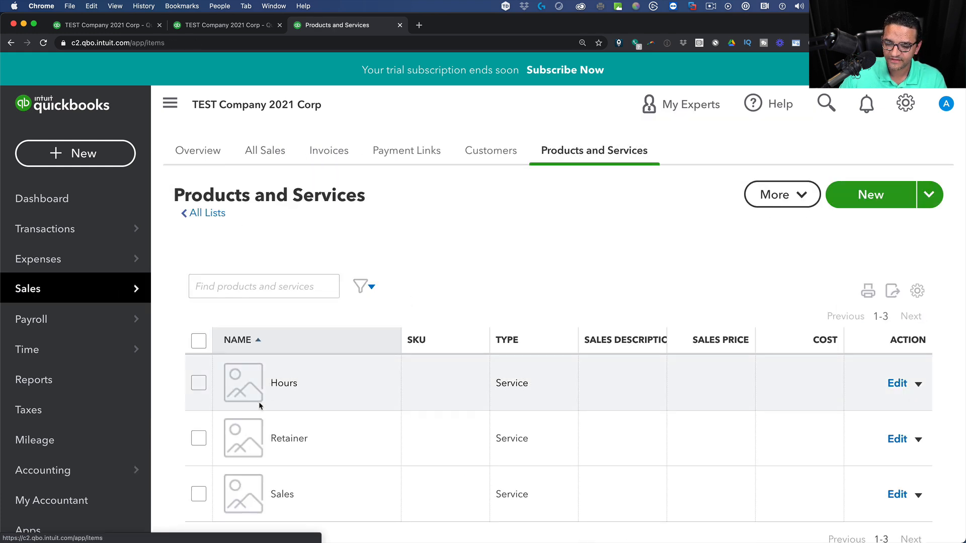
{"action": "scroll", "coordinate": [293, 439], "scroll_direction": "down", "scroll_amount": 1}
{"action": "left_click", "coordinate": [896, 407]}
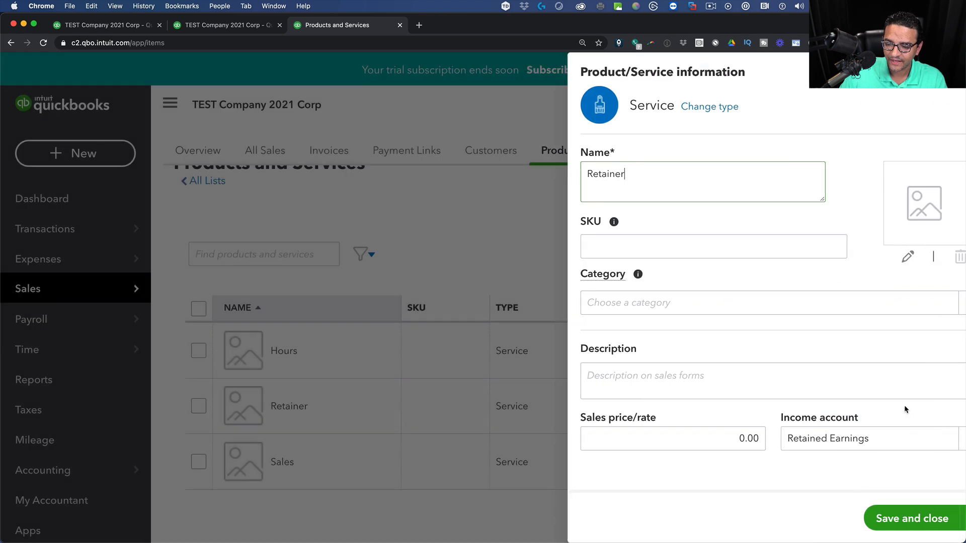
Change the Retainer service's income account to Retainer, apply it to historical transactions as well, and save.
{"action": "left_click", "coordinate": [903, 441]}
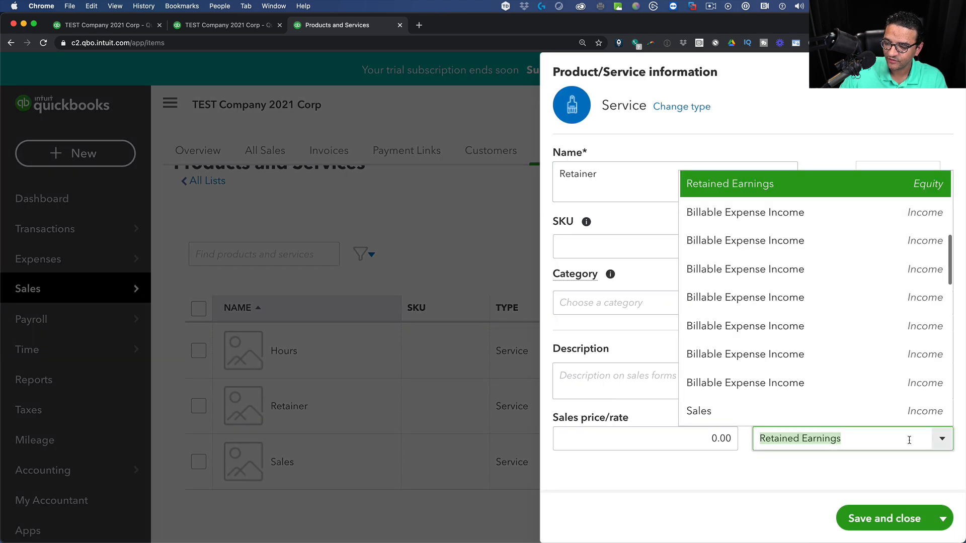
{"action": "key", "text": "super+a"}
{"action": "type", "text": "Ret"}
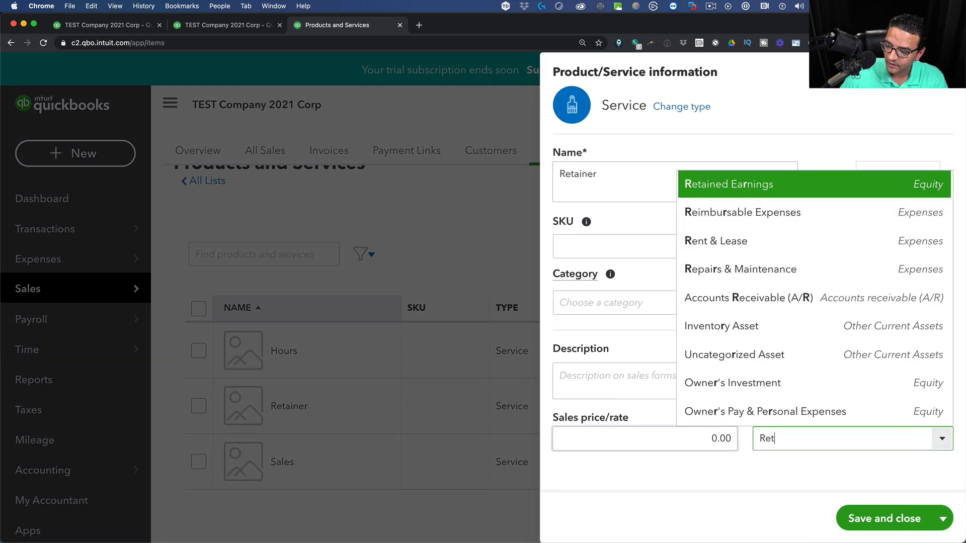
{"action": "left_click", "coordinate": [800, 492]}
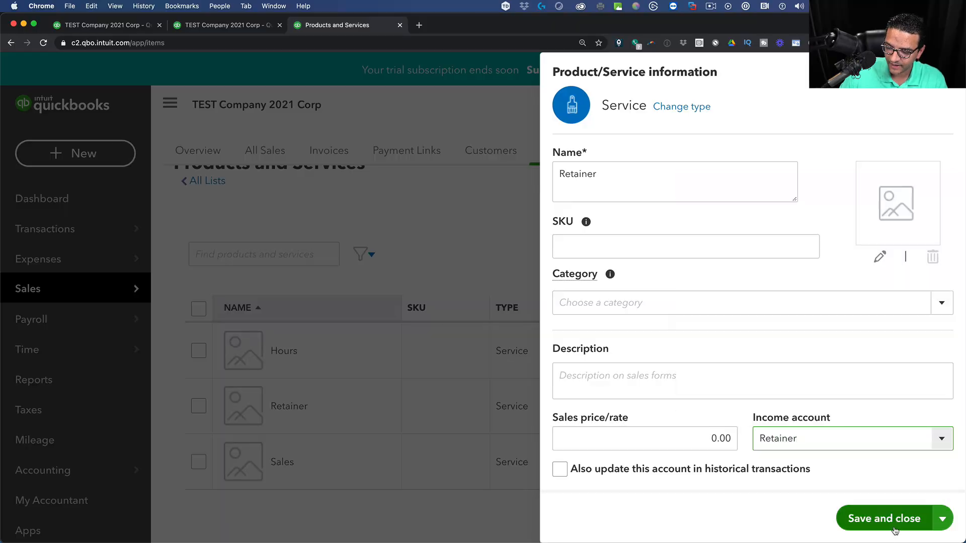
{"action": "left_click", "coordinate": [560, 470]}
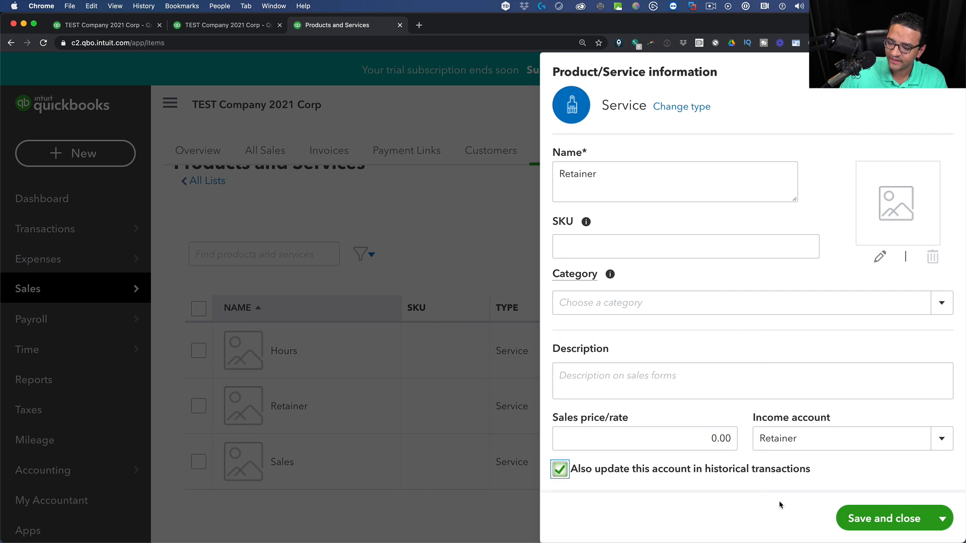
{"action": "left_click", "coordinate": [871, 520]}
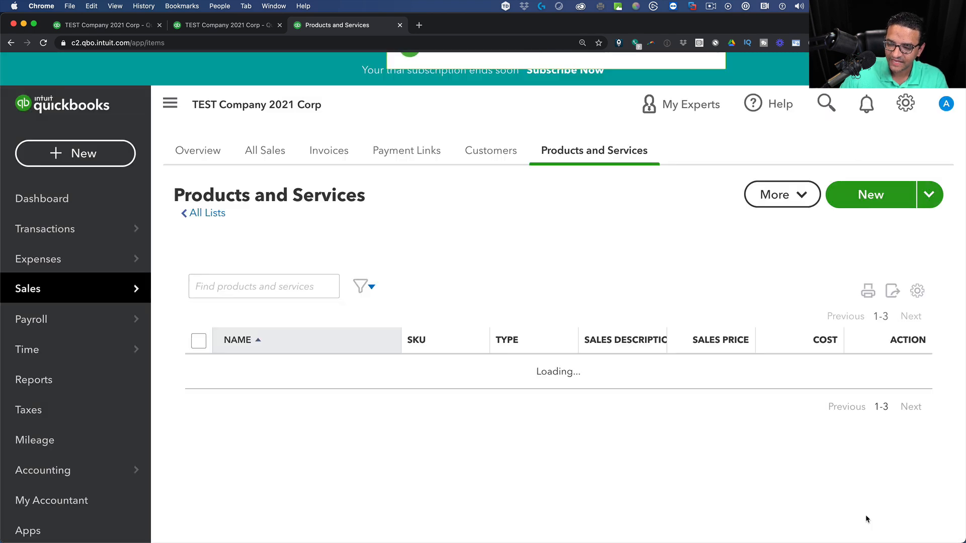
Reopen Customer B's 01/01/2021 invoice for $100,000 and set the Retainer line's amount to -5,000.
{"action": "left_click", "coordinate": [826, 103]}
{"action": "left_click", "coordinate": [475, 282]}
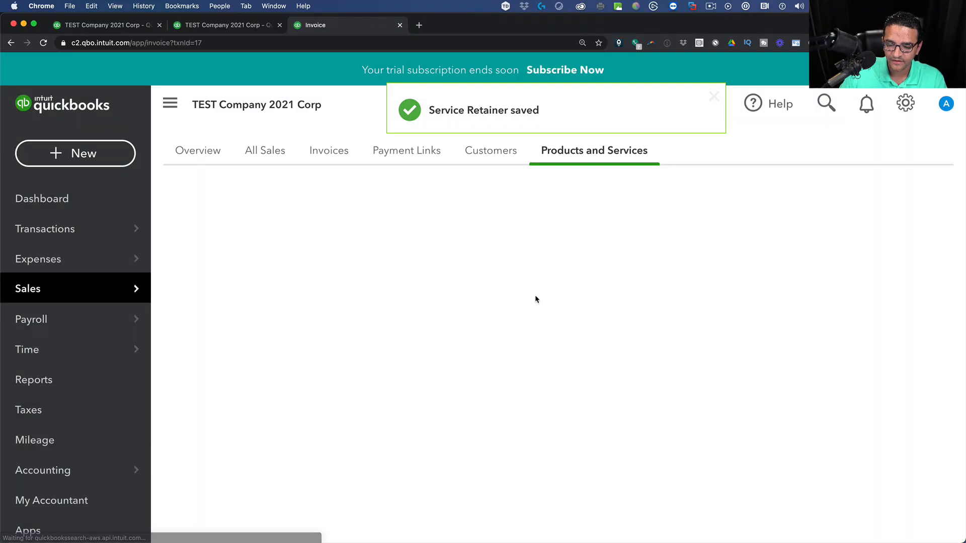
{"action": "scroll", "coordinate": [503, 339], "scroll_direction": "down", "scroll_amount": 3}
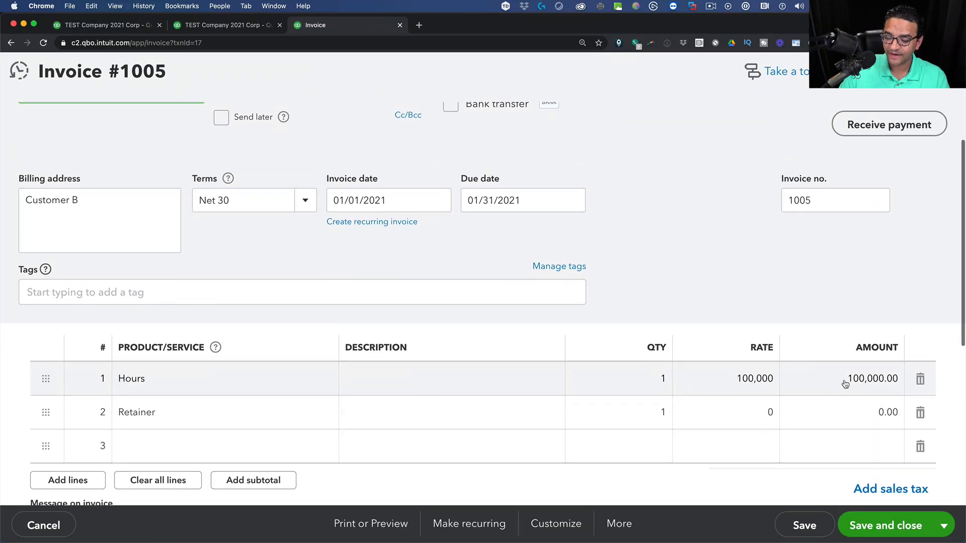
{"action": "left_click", "coordinate": [885, 413]}
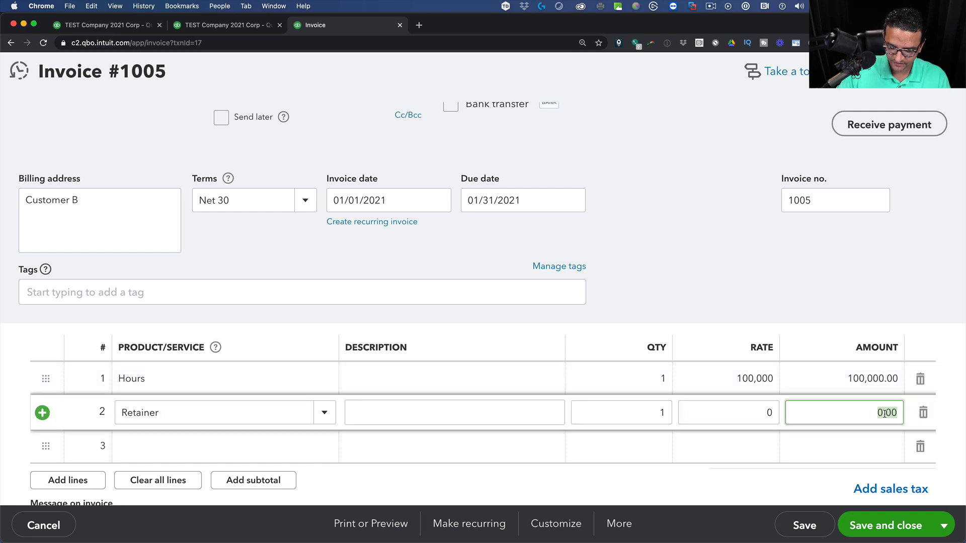
{"action": "key", "text": "BackSpace"}
{"action": "type", "text": "-"}
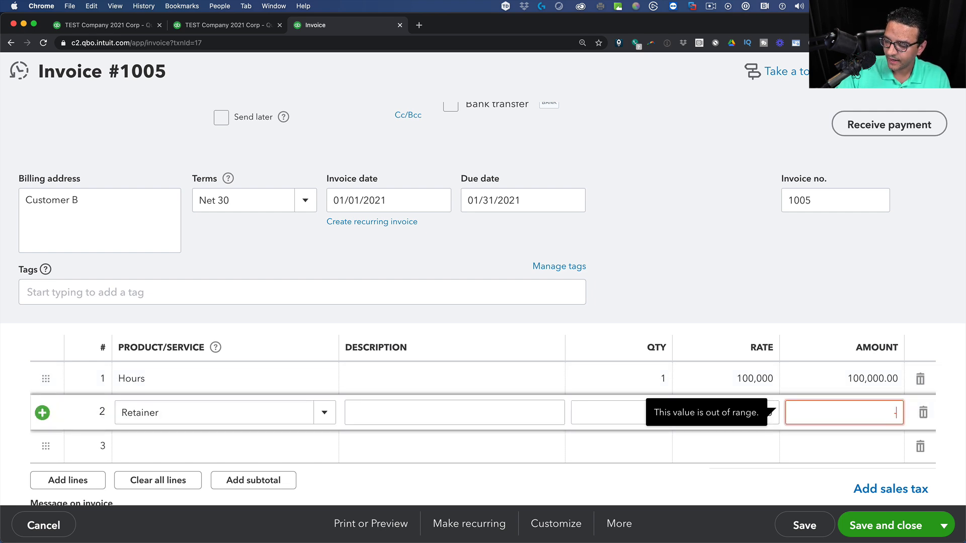
{"action": "type", "text": "50"}
{"action": "key", "text": "Tab"}
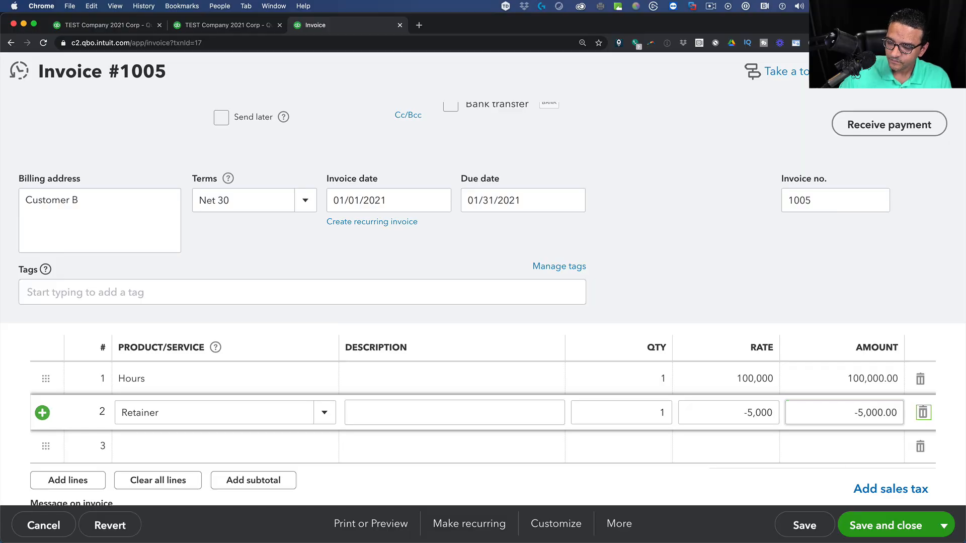
Check the invoice's balance due with the negative Retainer line, then save and close Invoice 1005.
{"action": "scroll", "coordinate": [892, 452], "scroll_direction": "down", "scroll_amount": 5}
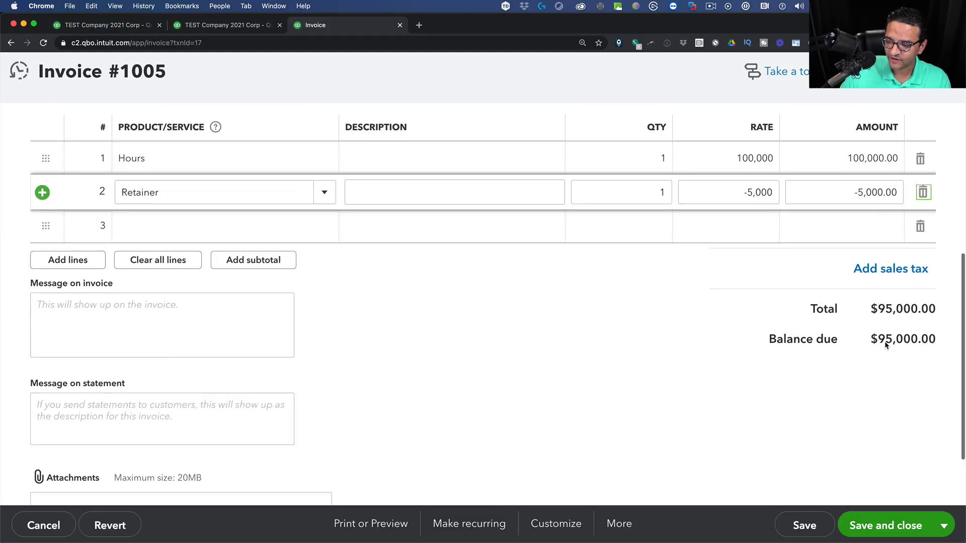
{"action": "scroll", "coordinate": [885, 345], "scroll_direction": "up", "scroll_amount": 3}
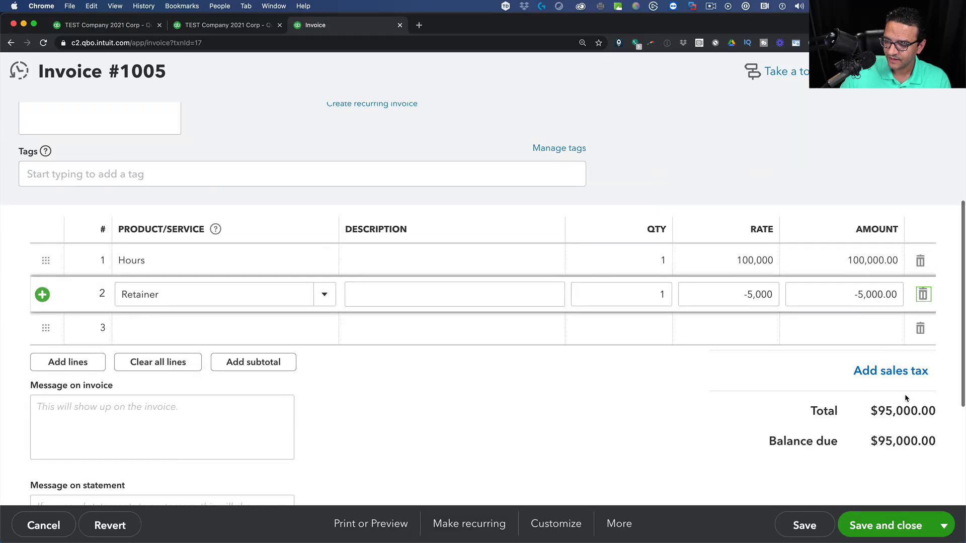
{"action": "left_click", "coordinate": [881, 526]}
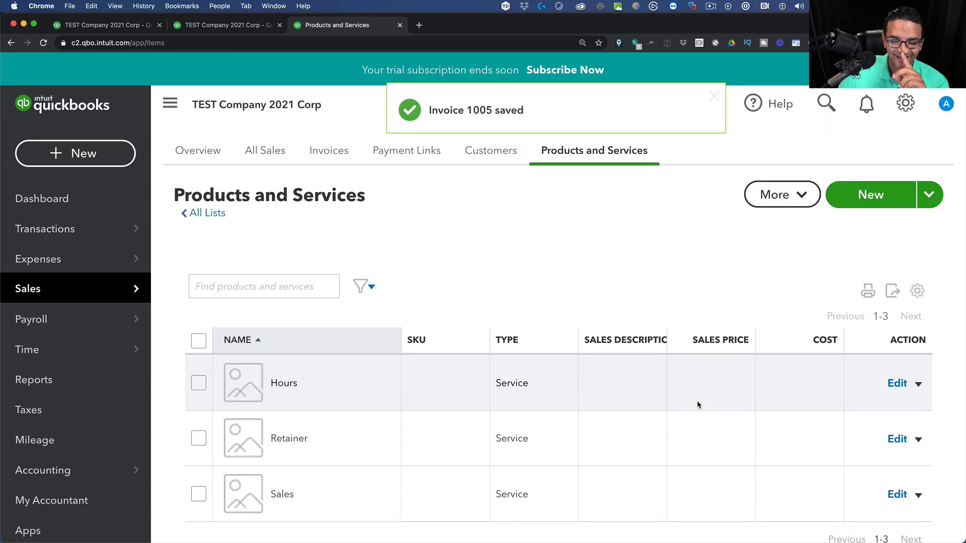
Run the Balance Sheet on the accrual basis and examine the Accounts Receivable and Retainer liability rows.
{"action": "left_click", "coordinate": [130, 27]}
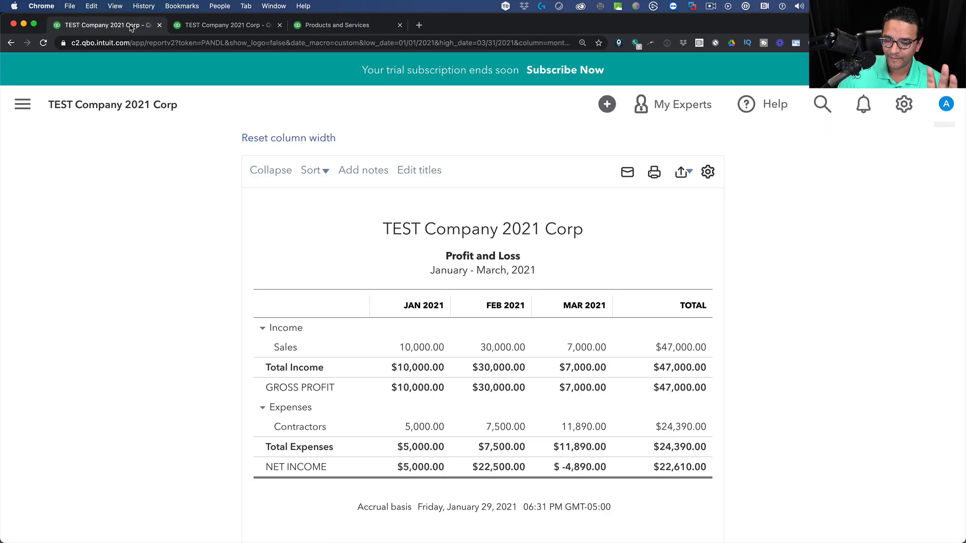
{"action": "left_click", "coordinate": [205, 28]}
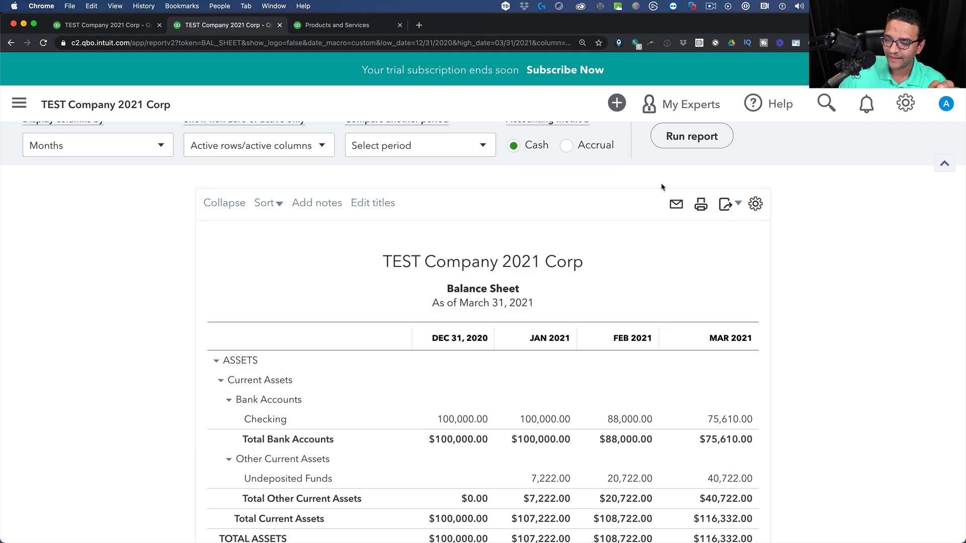
{"action": "left_click", "coordinate": [568, 148]}
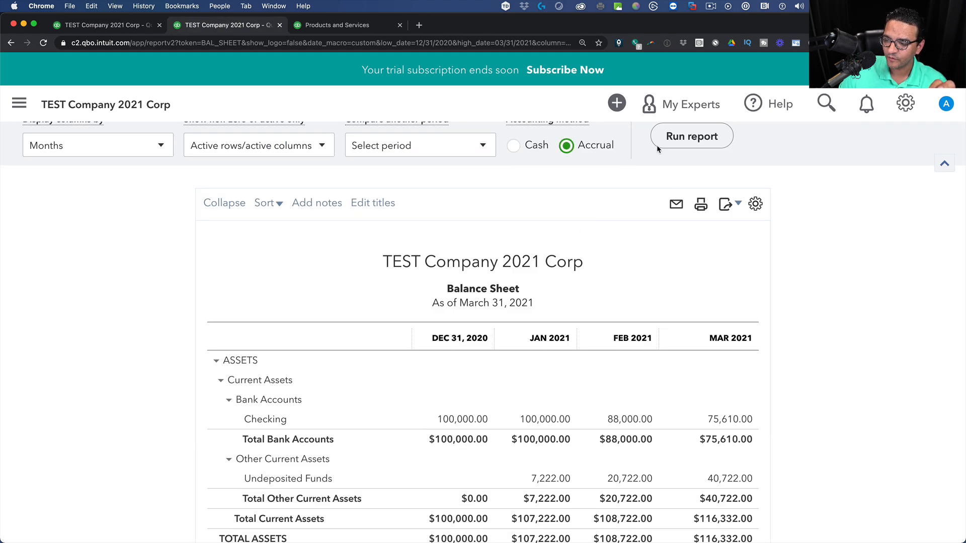
{"action": "left_click", "coordinate": [700, 144]}
{"action": "scroll", "coordinate": [815, 289], "scroll_direction": "down", "scroll_amount": 5}
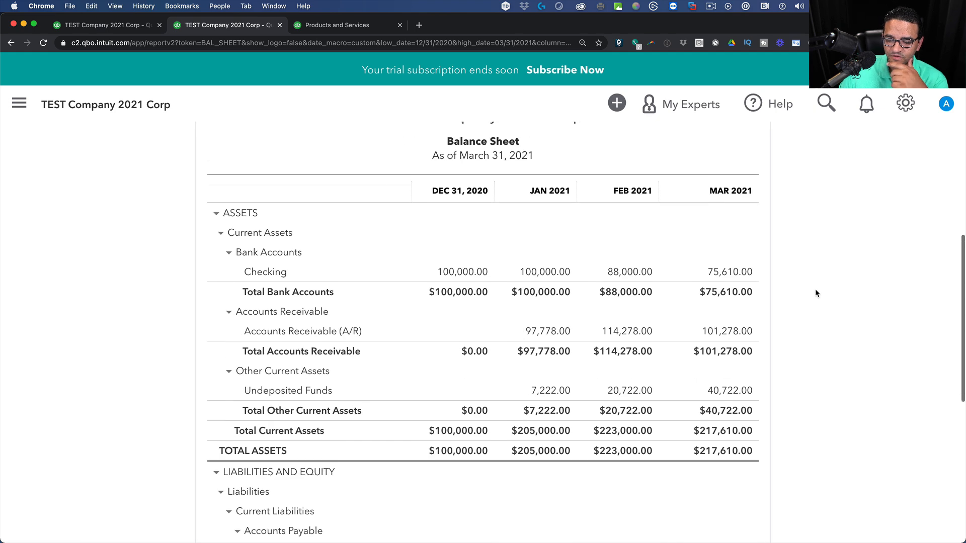
{"action": "scroll", "coordinate": [548, 231], "scroll_direction": "down", "scroll_amount": 2}
{"action": "scroll", "coordinate": [539, 176], "scroll_direction": "up", "scroll_amount": 1}
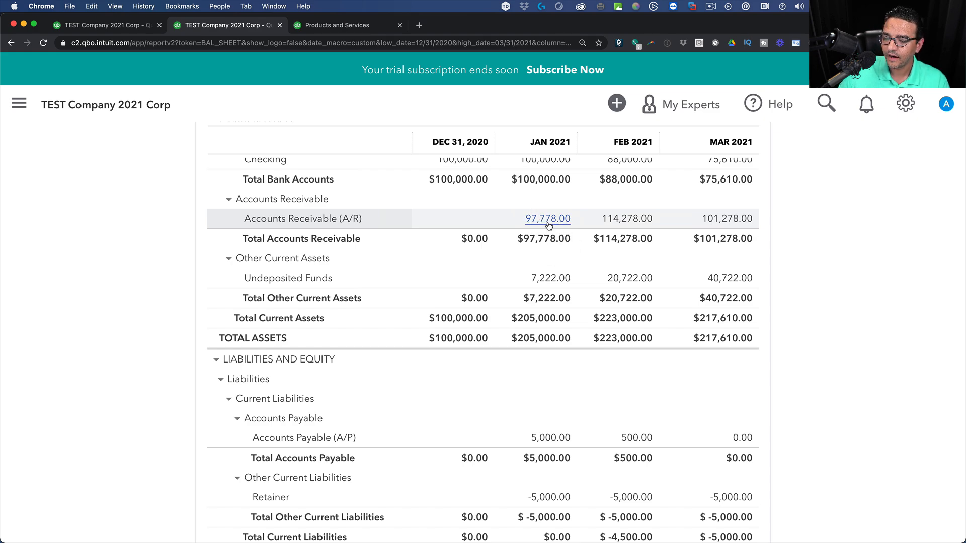
{"action": "scroll", "coordinate": [548, 225], "scroll_direction": "down", "scroll_amount": 5}
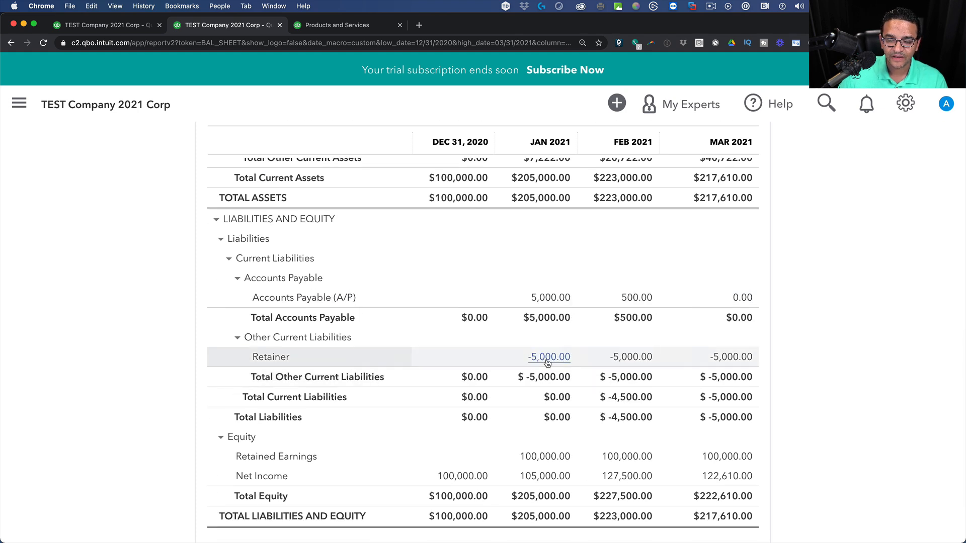
Filter the Chart of Accounts by "ret" and open the Retainer account for editing.
{"action": "left_click", "coordinate": [342, 25]}
{"action": "mouse_move", "coordinate": [71, 469]}
{"action": "left_click", "coordinate": [183, 466]}
{"action": "left_click", "coordinate": [237, 412]}
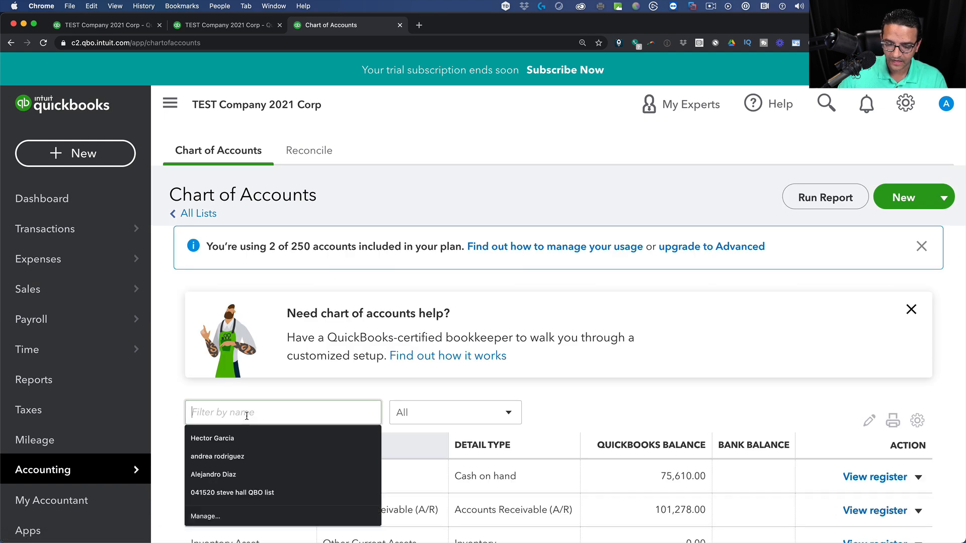
{"action": "type", "text": "ret"}
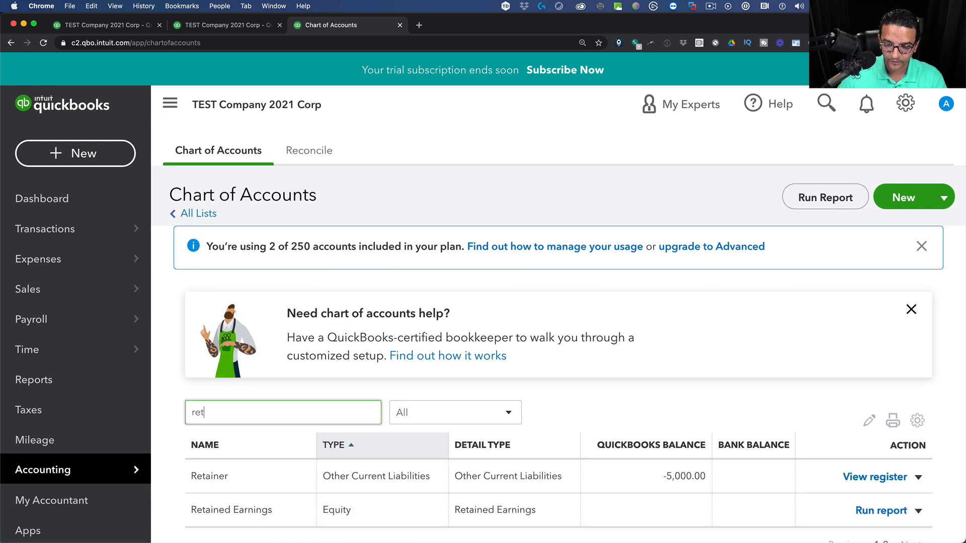
{"action": "left_click", "coordinate": [918, 477]}
{"action": "left_click", "coordinate": [822, 410]}
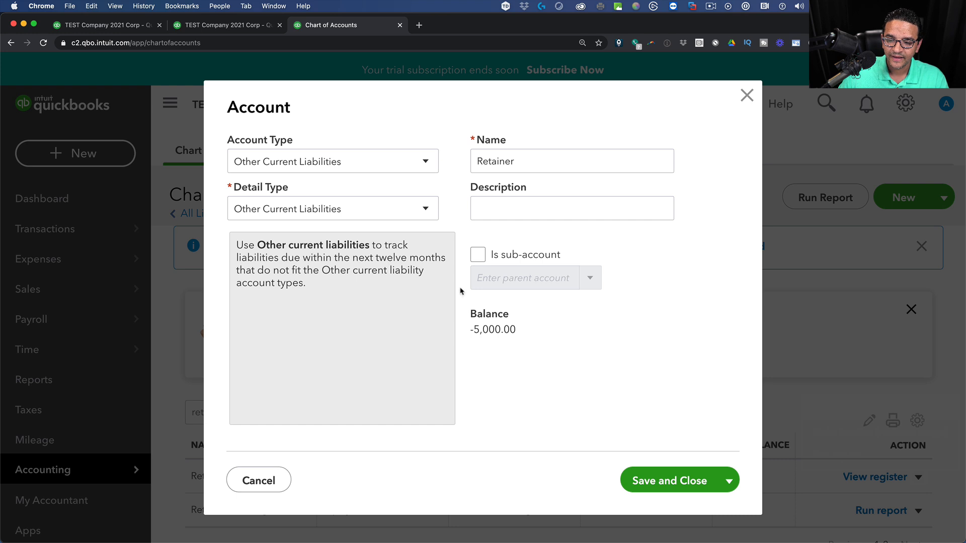
Change the Retainer account's type to Other Current Assets, rename it Customer Retainer, and save the account.
{"action": "left_click", "coordinate": [287, 161]}
{"action": "scroll", "coordinate": [312, 231], "scroll_direction": "up", "scroll_amount": 2}
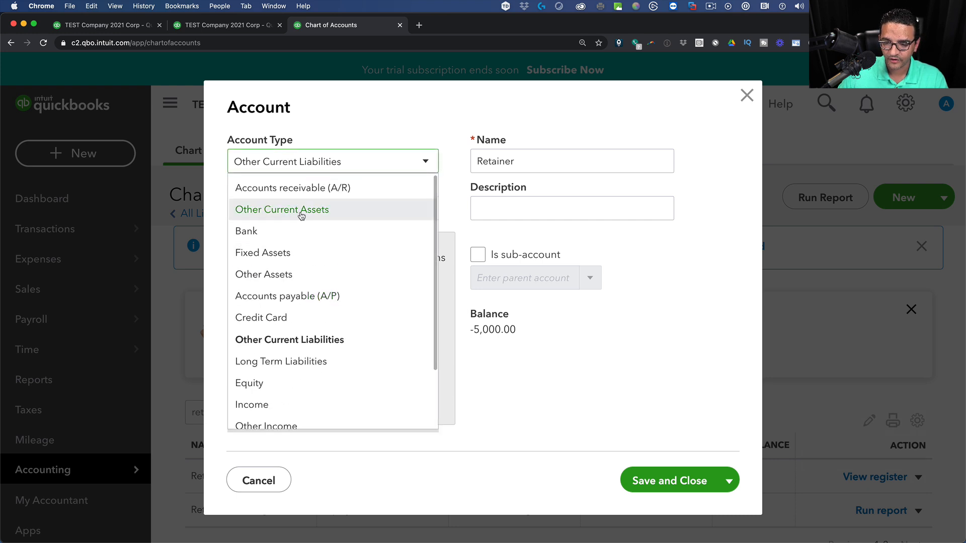
{"action": "left_click", "coordinate": [306, 267]}
{"action": "left_click", "coordinate": [544, 157]}
{"action": "left_click_drag", "start_coordinate": [543, 157], "coordinate": [461, 157]}
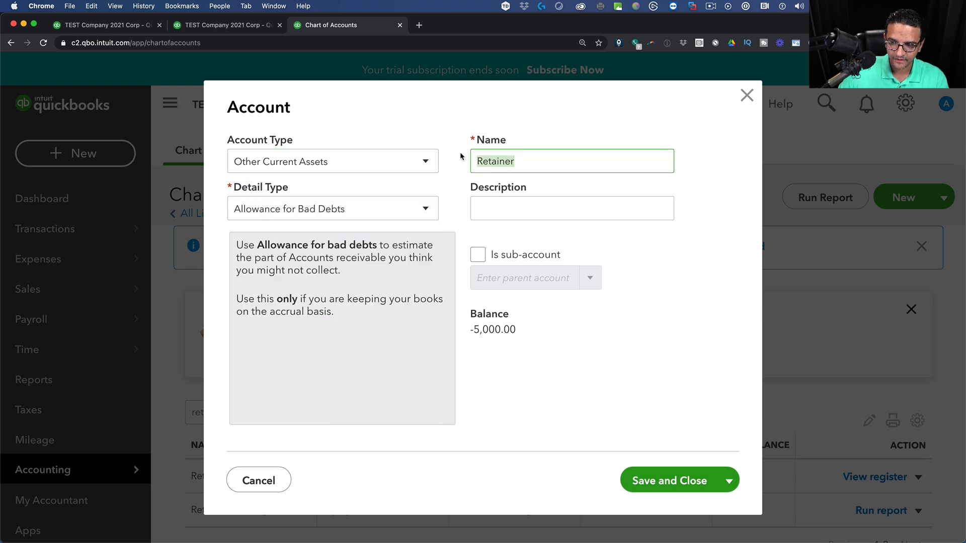
{"action": "type", "text": "Customer"}
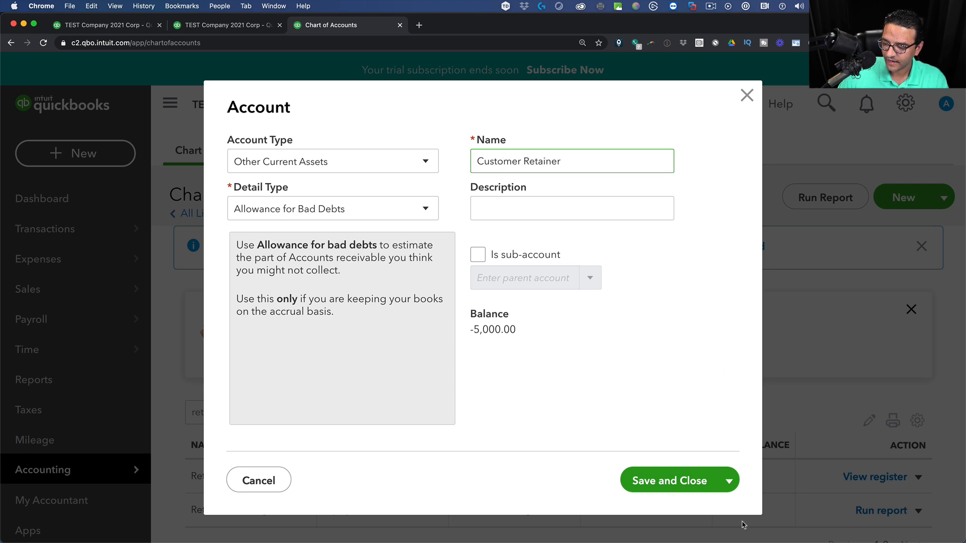
{"action": "left_click", "coordinate": [678, 477]}
{"action": "left_click", "coordinate": [627, 337]}
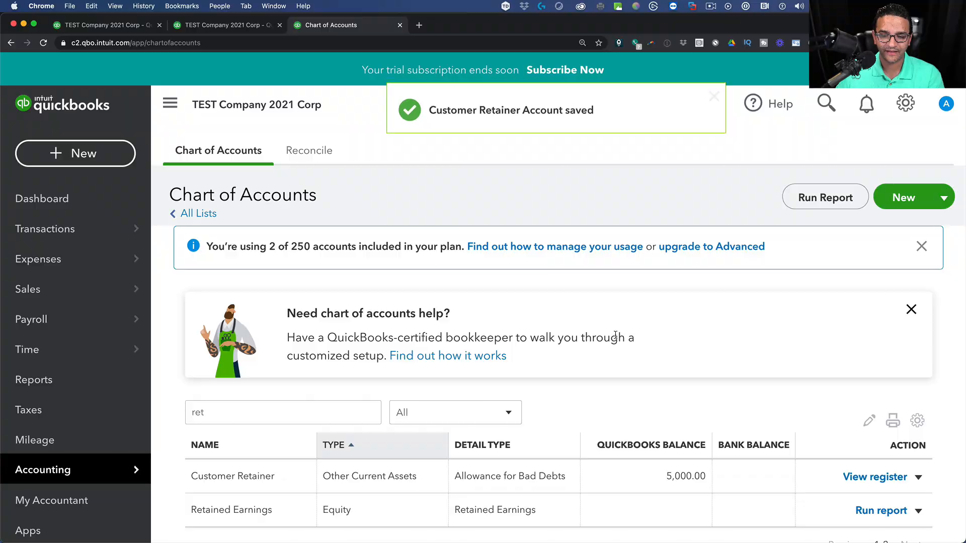
Rerun the accrual Balance Sheet and examine the Customer Retainer row under Other Current Assets alongside Accounts Receivable.
{"action": "left_click", "coordinate": [91, 25]}
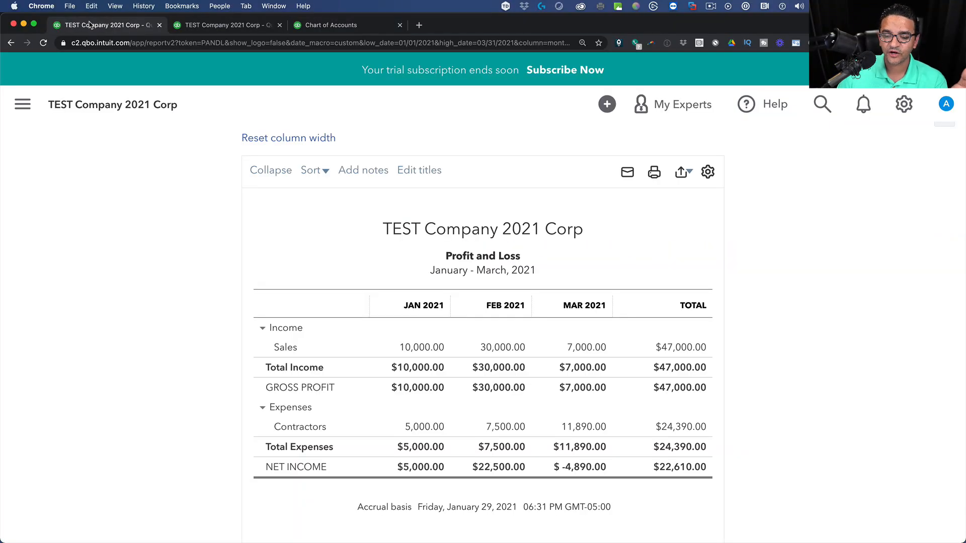
{"action": "left_click", "coordinate": [211, 25]}
{"action": "scroll", "coordinate": [520, 233], "scroll_direction": "up", "scroll_amount": 10}
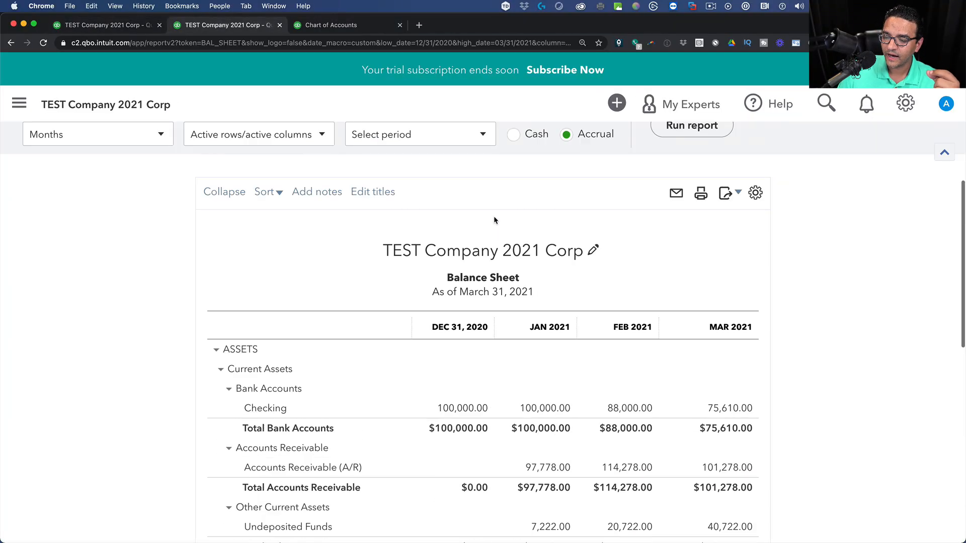
{"action": "scroll", "coordinate": [710, 263], "scroll_direction": "up", "scroll_amount": 3}
{"action": "left_click", "coordinate": [710, 263]}
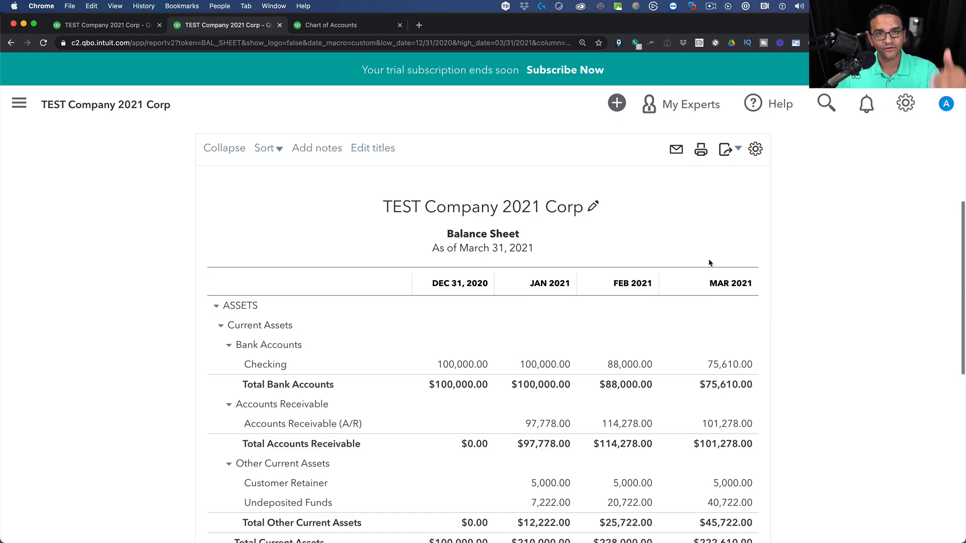
{"action": "scroll", "coordinate": [797, 359], "scroll_direction": "down", "scroll_amount": 4}
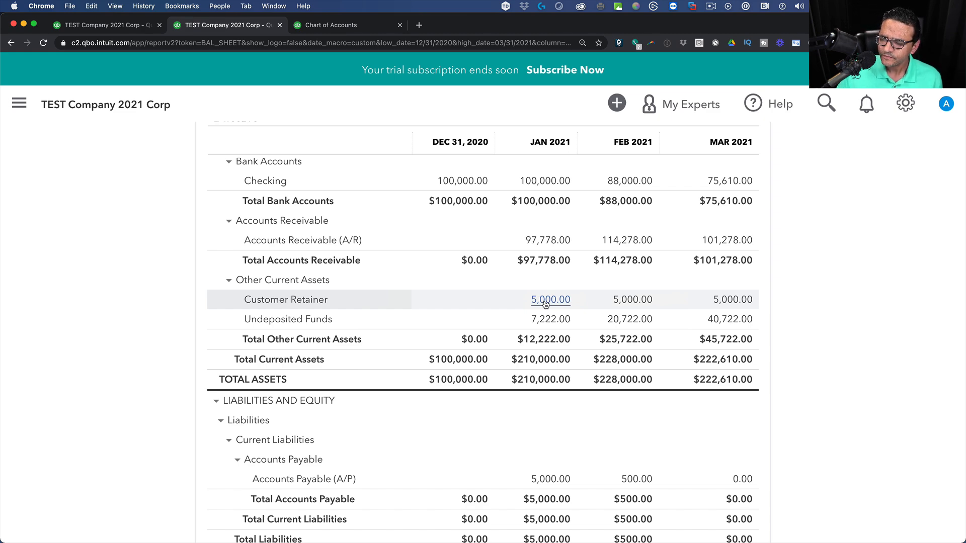
{"action": "scroll", "coordinate": [545, 303], "scroll_direction": "up", "scroll_amount": 2}
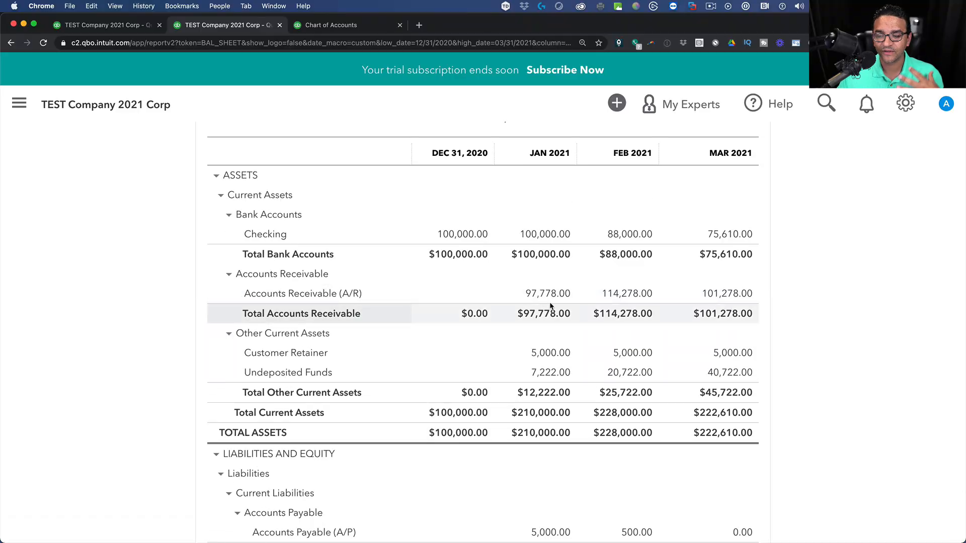
{"action": "scroll", "coordinate": [561, 300], "scroll_direction": "down", "scroll_amount": 2}
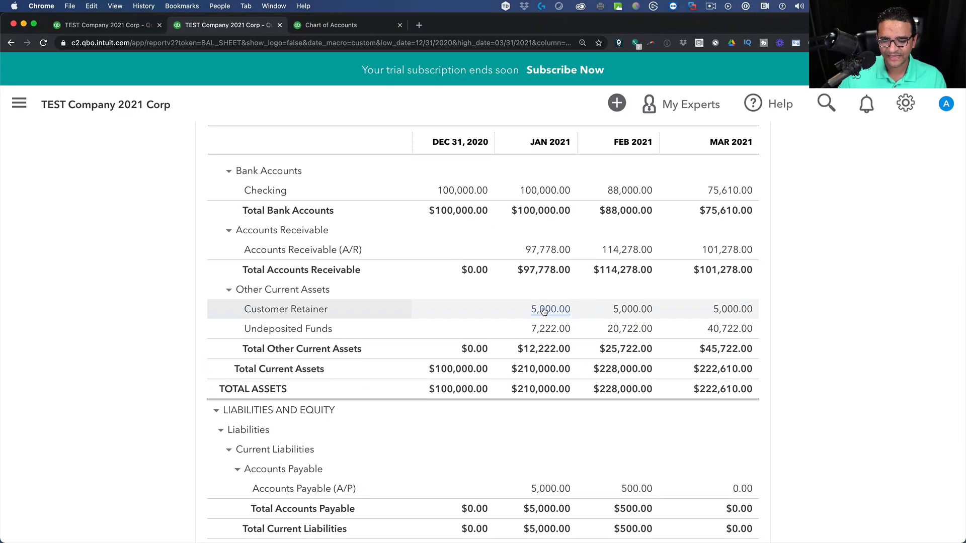
{"action": "scroll", "coordinate": [553, 311], "scroll_direction": "up", "scroll_amount": 5}
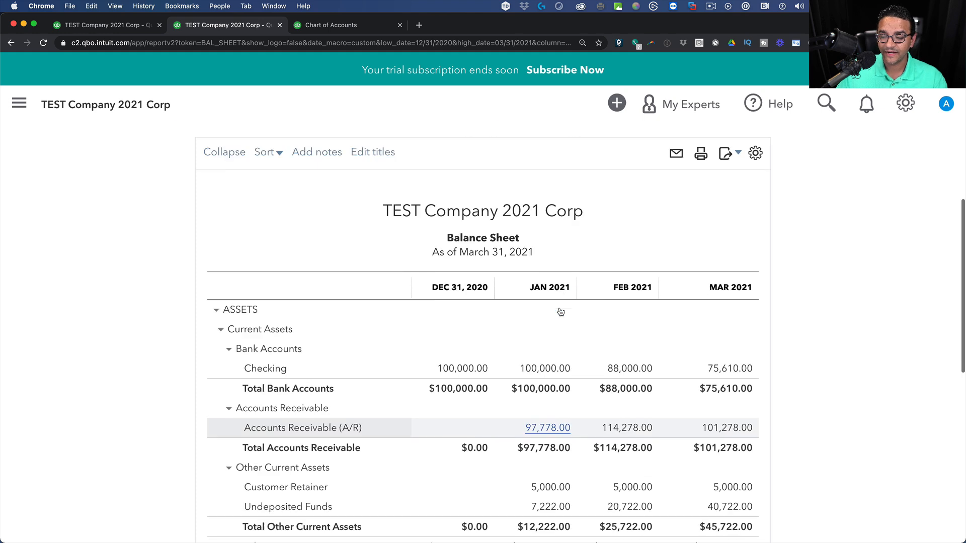
{"action": "scroll", "coordinate": [607, 341], "scroll_direction": "down", "scroll_amount": 2}
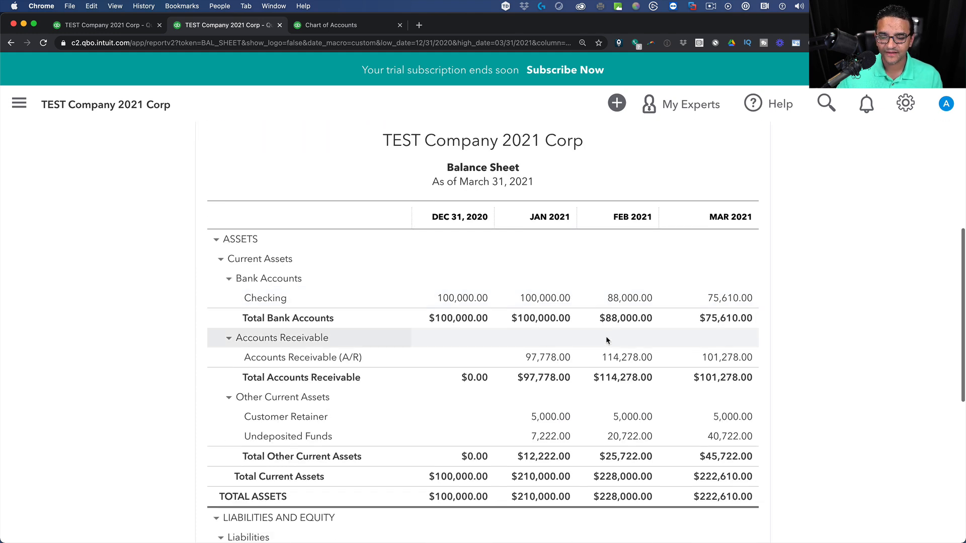
Open Customer B's Invoice 1005 from the January Accounts Receivable details, set its invoice date to 12/31/2020, and save.
{"action": "left_click", "coordinate": [552, 360]}
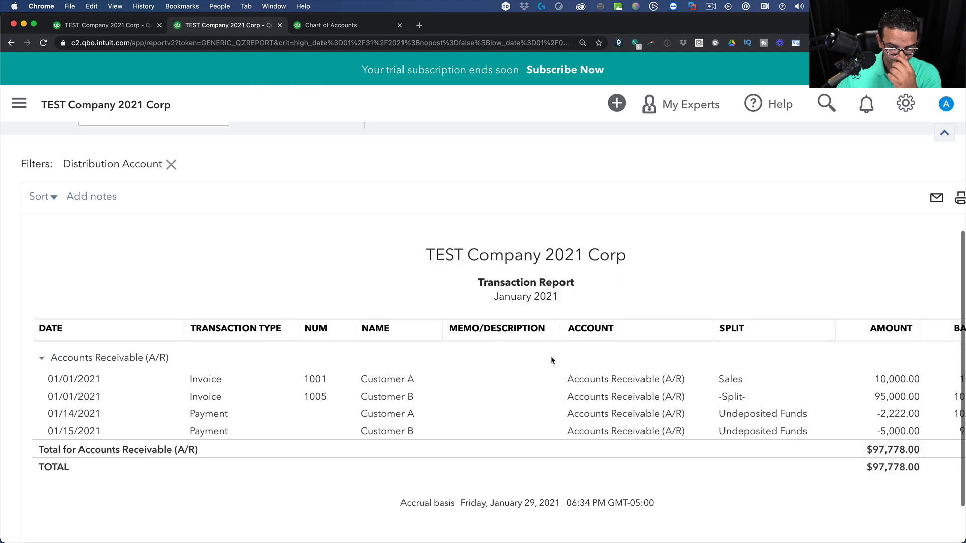
{"action": "left_click", "coordinate": [612, 401]}
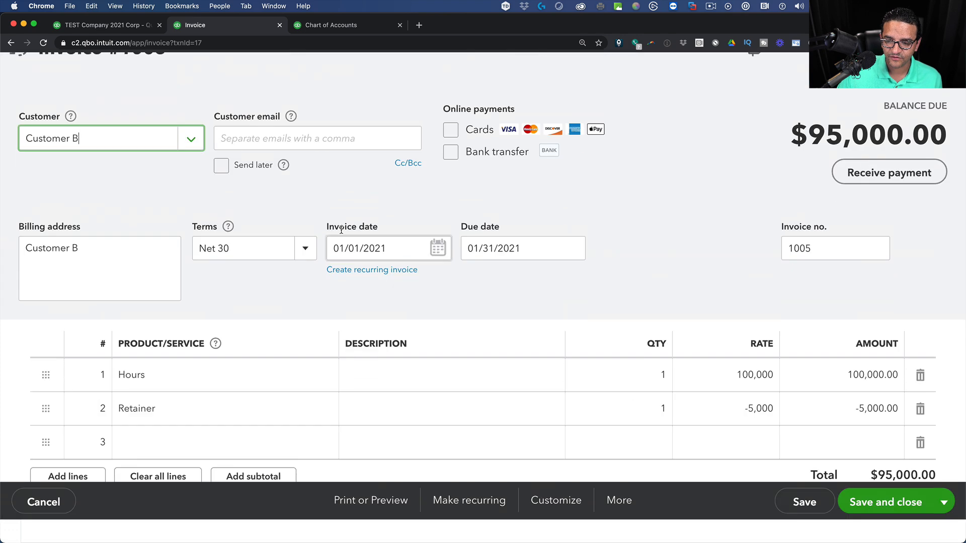
{"action": "left_click", "coordinate": [372, 271]}
{"action": "key", "text": "minus"}
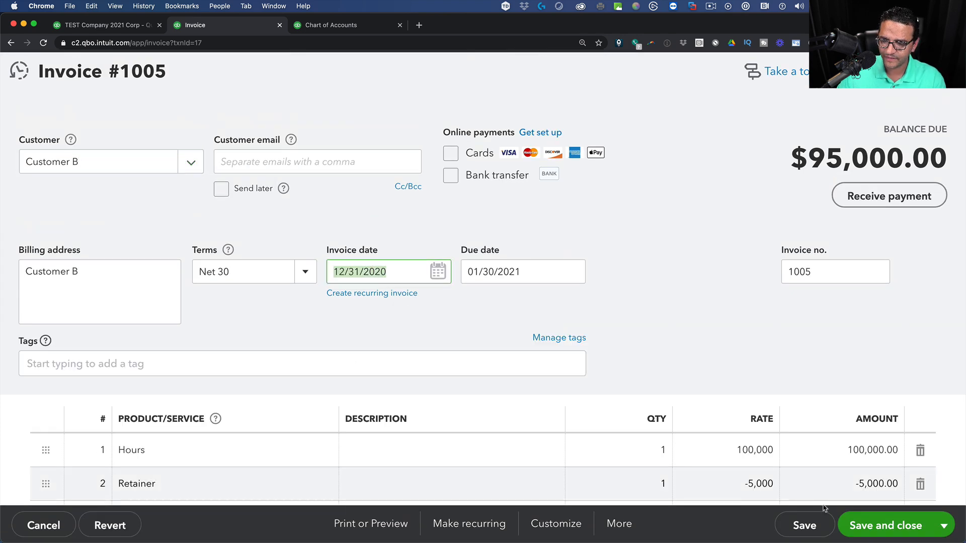
{"action": "left_click", "coordinate": [804, 526]}
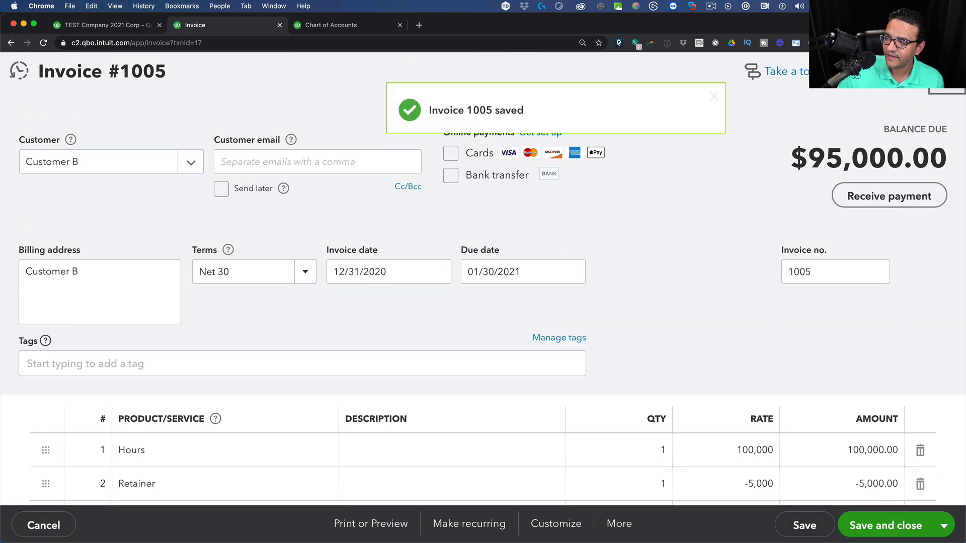
Return to the accrual Balance Sheet and examine the Accounts Receivable and Customer Retainer rows for Dec 31, 2020.
{"action": "scroll", "coordinate": [184, 152], "scroll_direction": "up", "scroll_amount": 4}
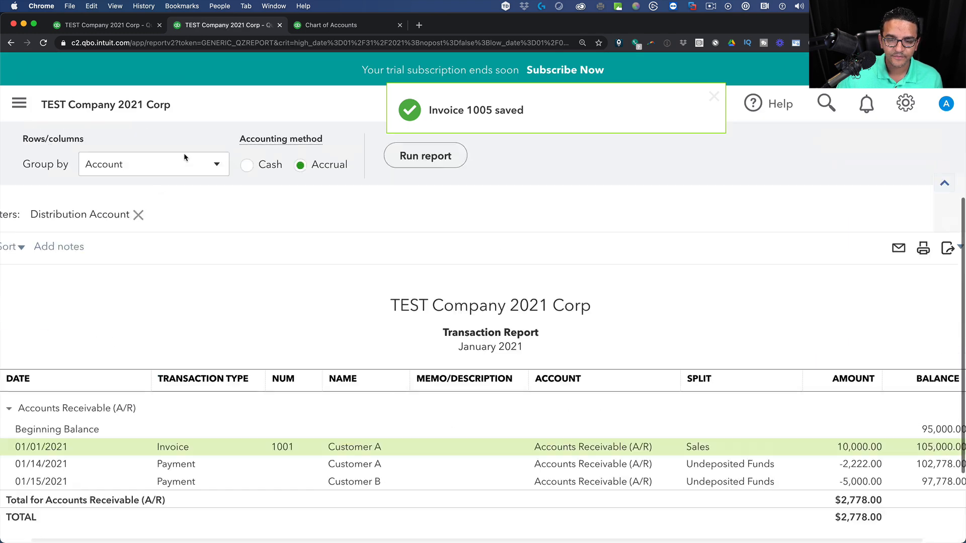
{"action": "left_click", "coordinate": [73, 182]}
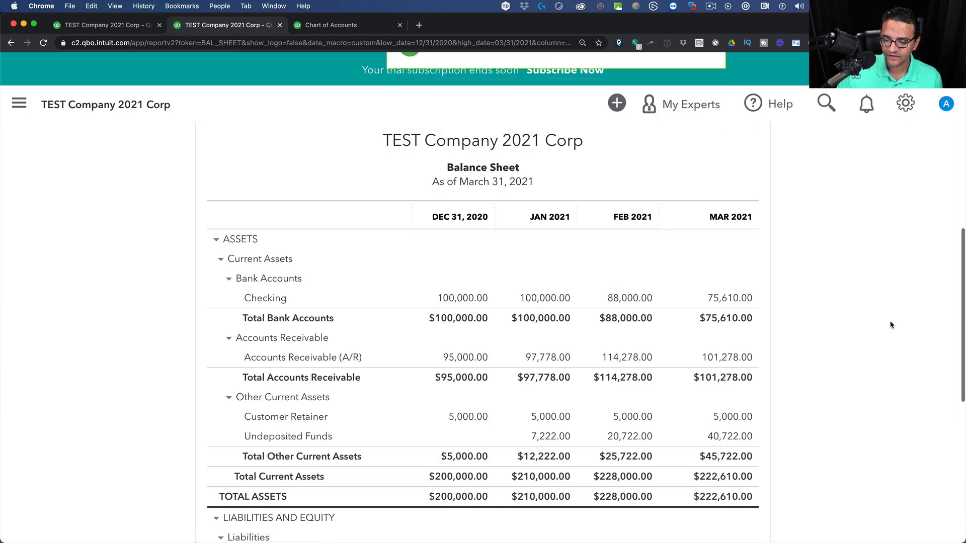
{"action": "scroll", "coordinate": [887, 324], "scroll_direction": "down", "scroll_amount": 2}
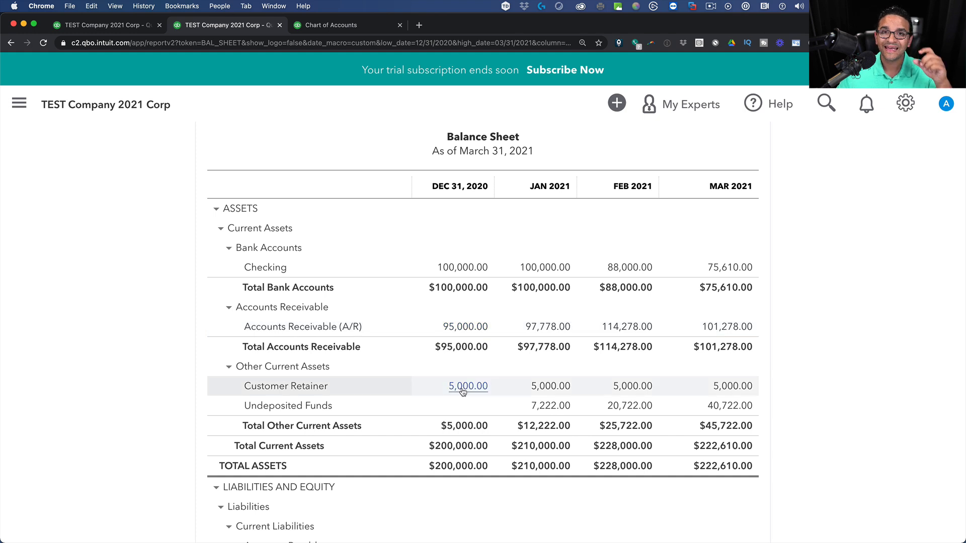
Run the Balance Sheet on the cash basis and review its assets, liabilities and equity.
{"action": "scroll", "coordinate": [463, 392], "scroll_direction": "up", "scroll_amount": 10}
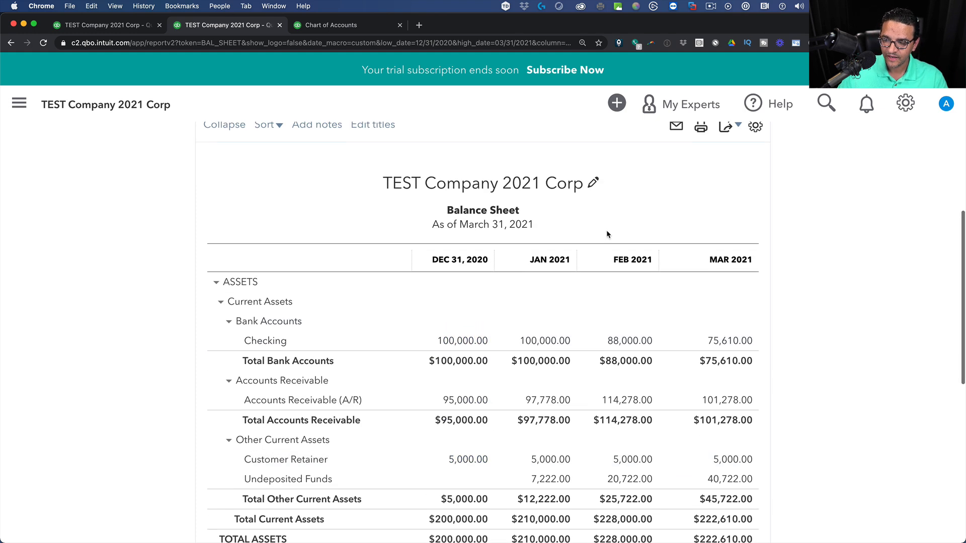
{"action": "left_click", "coordinate": [529, 237]}
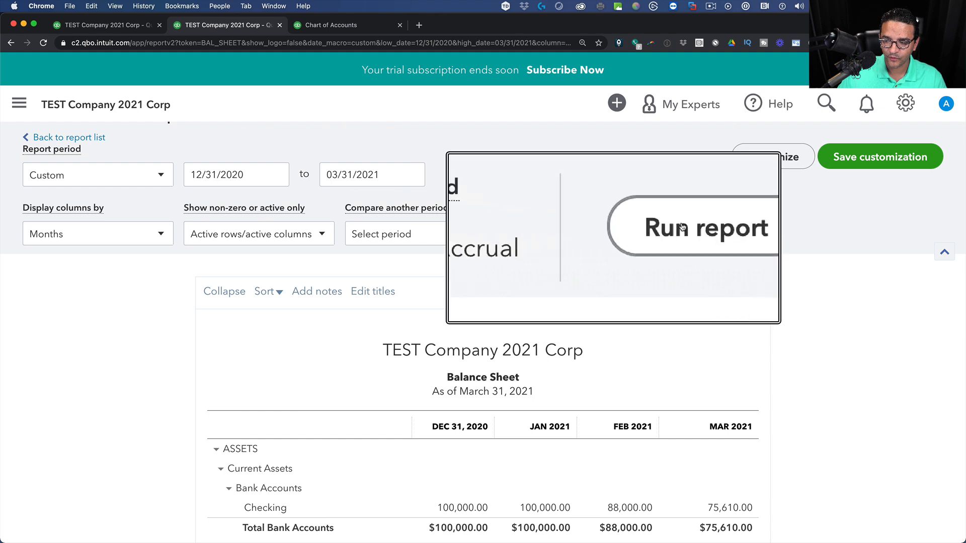
{"action": "left_click", "coordinate": [683, 227]}
{"action": "scroll", "coordinate": [664, 272], "scroll_direction": "down", "scroll_amount": 6}
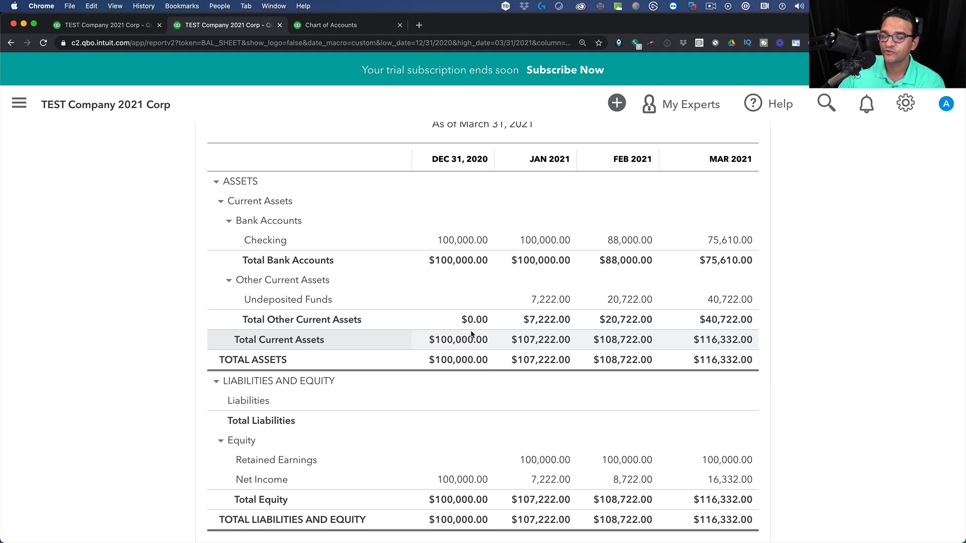
{"action": "scroll", "coordinate": [472, 335], "scroll_direction": "up", "scroll_amount": 5}
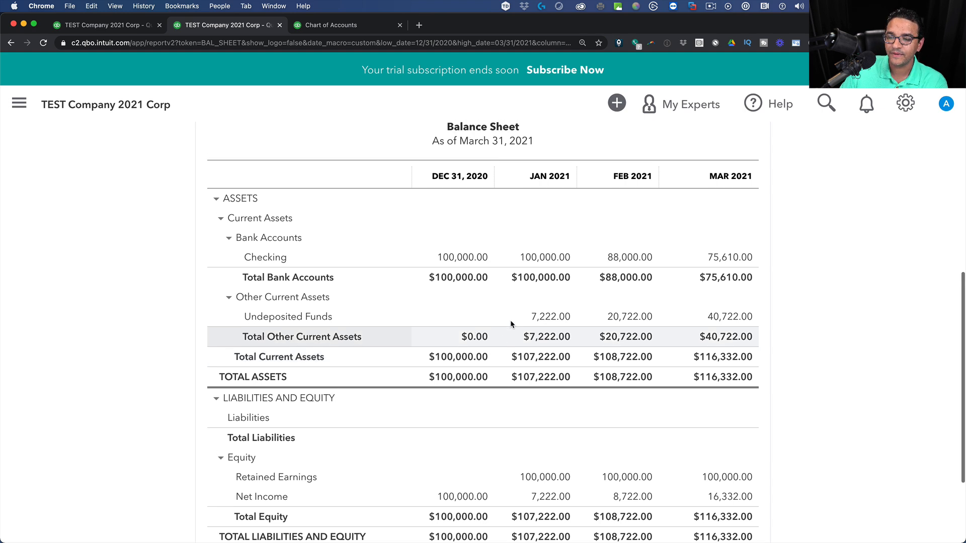
Run the accrual Profit and Loss report with its start date set to 12/01/2020 and review the monthly columns.
{"action": "scroll", "coordinate": [553, 201], "scroll_direction": "down", "scroll_amount": 5}
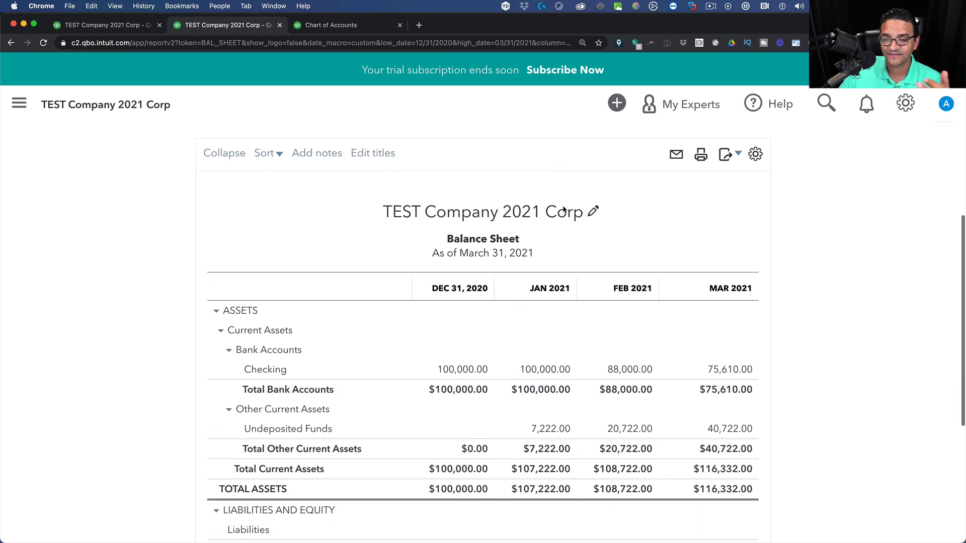
{"action": "left_click", "coordinate": [117, 24]}
{"action": "scroll", "coordinate": [463, 189], "scroll_direction": "up", "scroll_amount": 3}
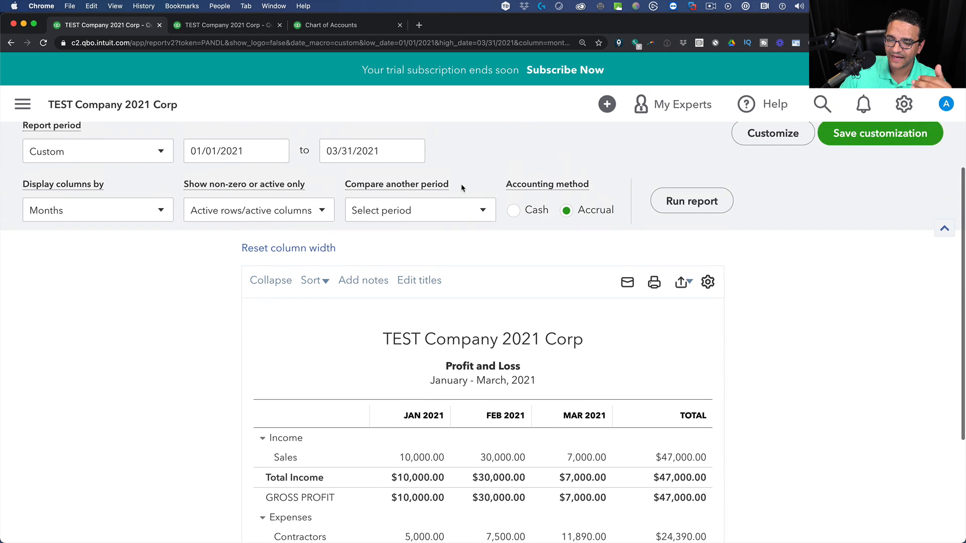
{"action": "left_click", "coordinate": [223, 177]}
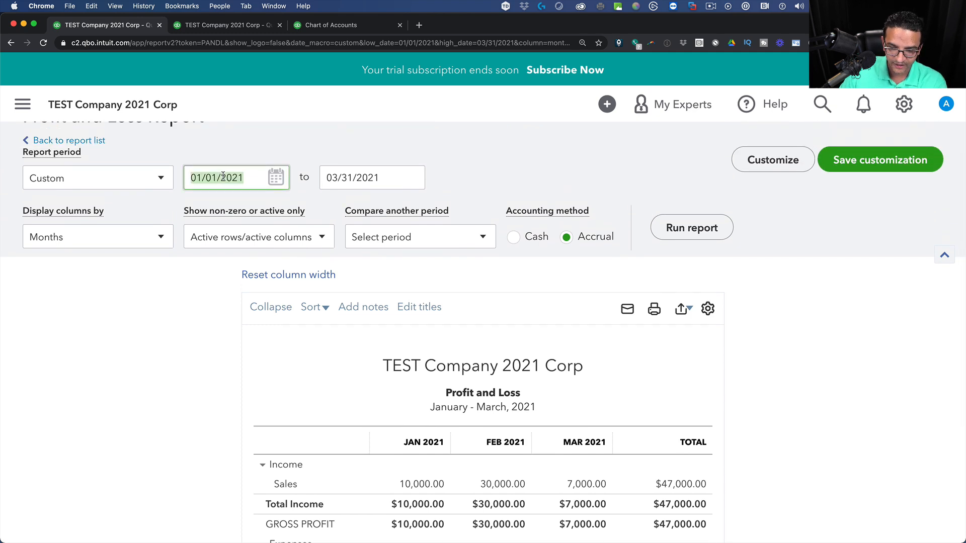
{"action": "type", "text": "12/01/2020"}
{"action": "left_click", "coordinate": [712, 237]}
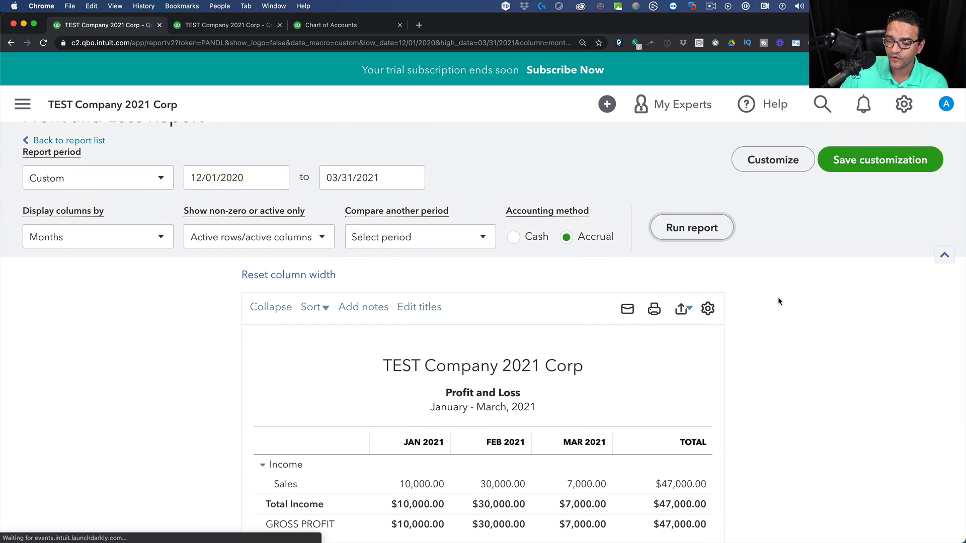
{"action": "scroll", "coordinate": [780, 296], "scroll_direction": "down", "scroll_amount": 3}
{"action": "scroll", "coordinate": [805, 299], "scroll_direction": "down", "scroll_amount": 2}
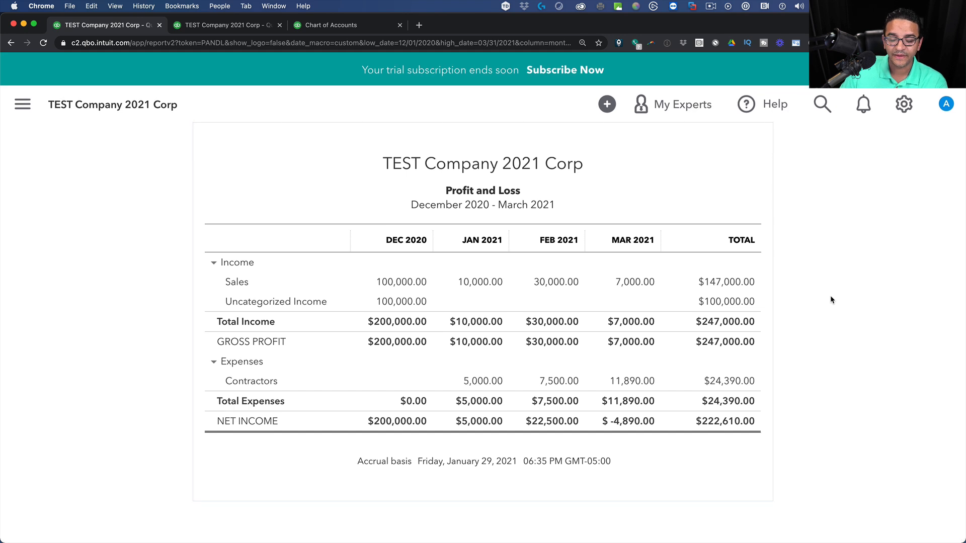
Open the checking deposit behind December's Uncategorized Income, set its date to 11/30/2020, and save and close it.
{"action": "left_click", "coordinate": [401, 301]}
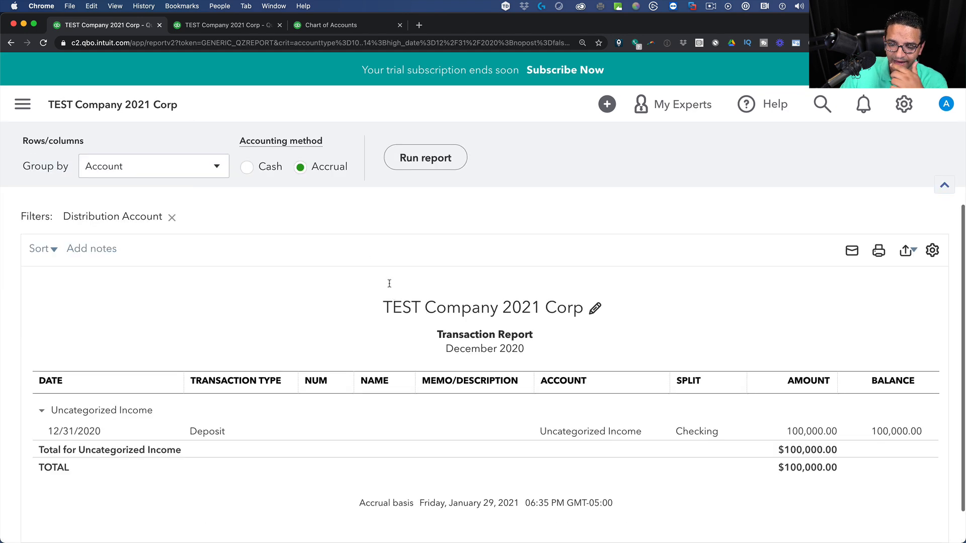
{"action": "left_click", "coordinate": [194, 431]}
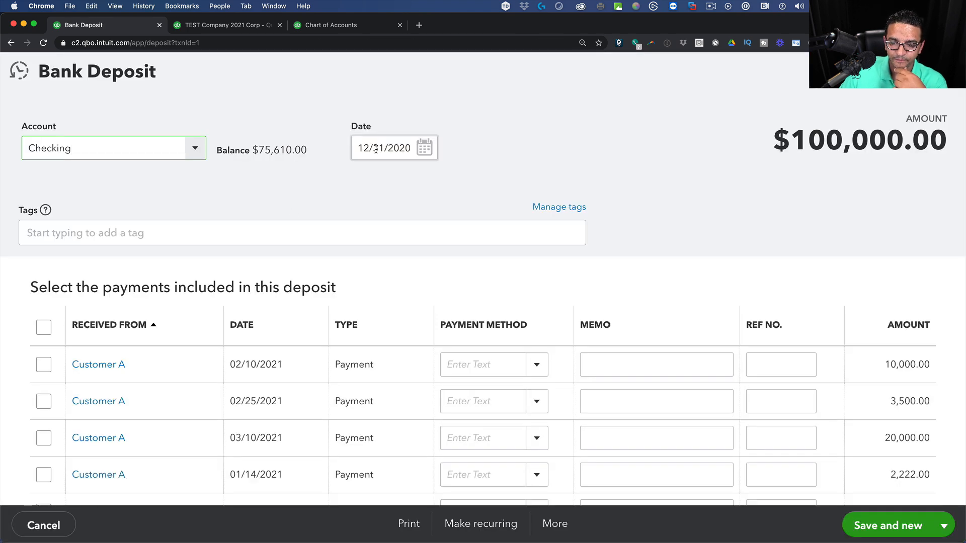
{"action": "left_click", "coordinate": [389, 153]}
{"action": "key", "text": "m"}
{"action": "key", "text": "minus"}
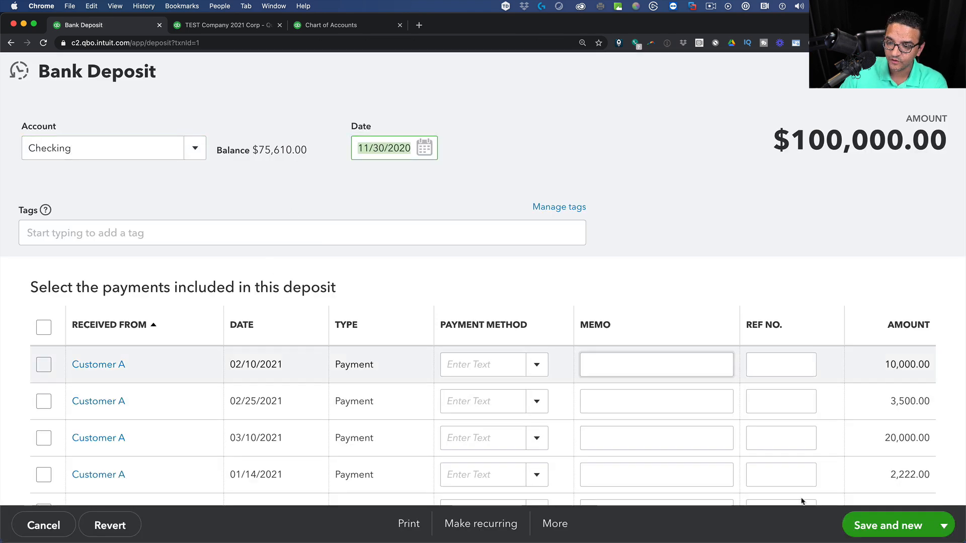
{"action": "left_click", "coordinate": [878, 519]}
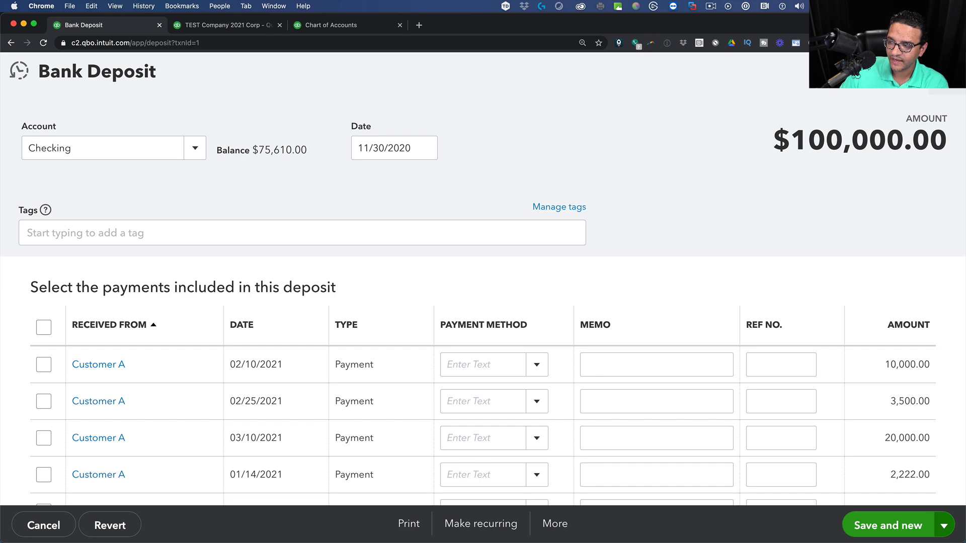
{"action": "left_click", "coordinate": [943, 525]}
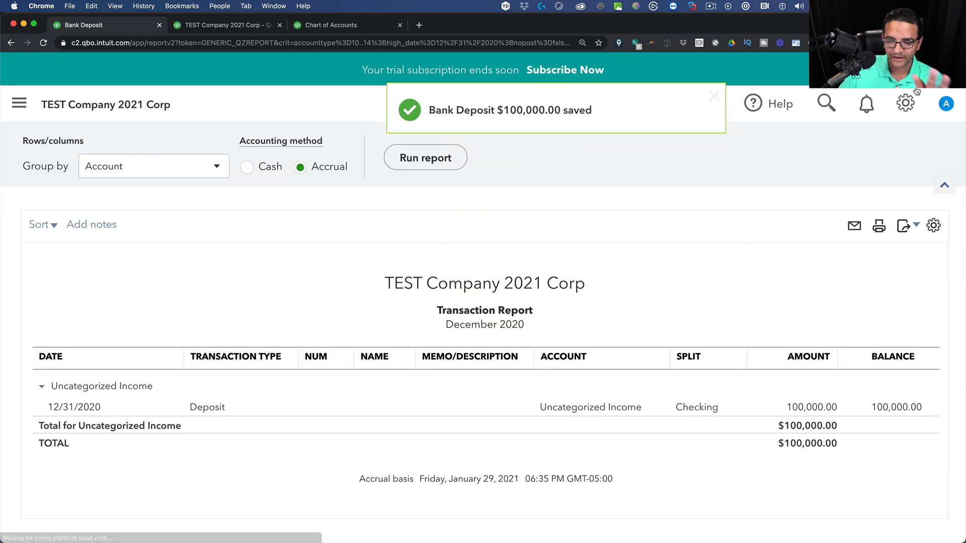
Return to the accrual Profit and Loss summary and examine December 2020 income against the following months.
{"action": "scroll", "coordinate": [153, 202], "scroll_direction": "up", "scroll_amount": 2}
{"action": "left_click", "coordinate": [121, 186]}
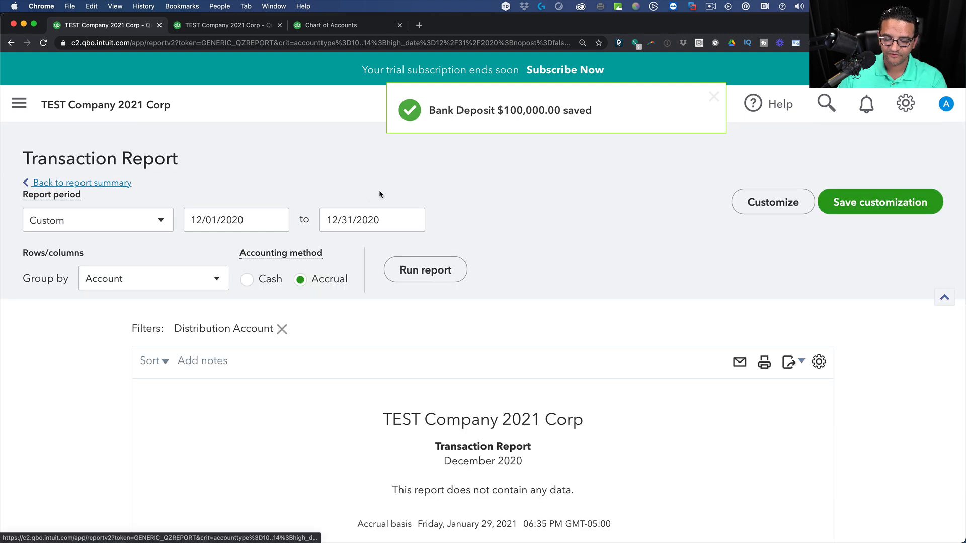
{"action": "scroll", "coordinate": [553, 280], "scroll_direction": "down", "scroll_amount": 4}
{"action": "scroll", "coordinate": [552, 279], "scroll_direction": "up", "scroll_amount": 3}
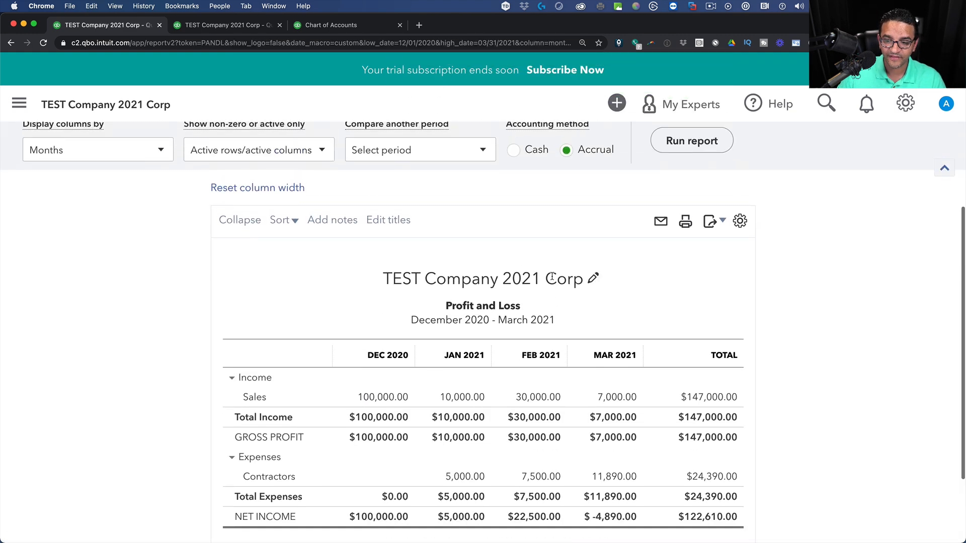
{"action": "scroll", "coordinate": [589, 298], "scroll_direction": "down", "scroll_amount": 3}
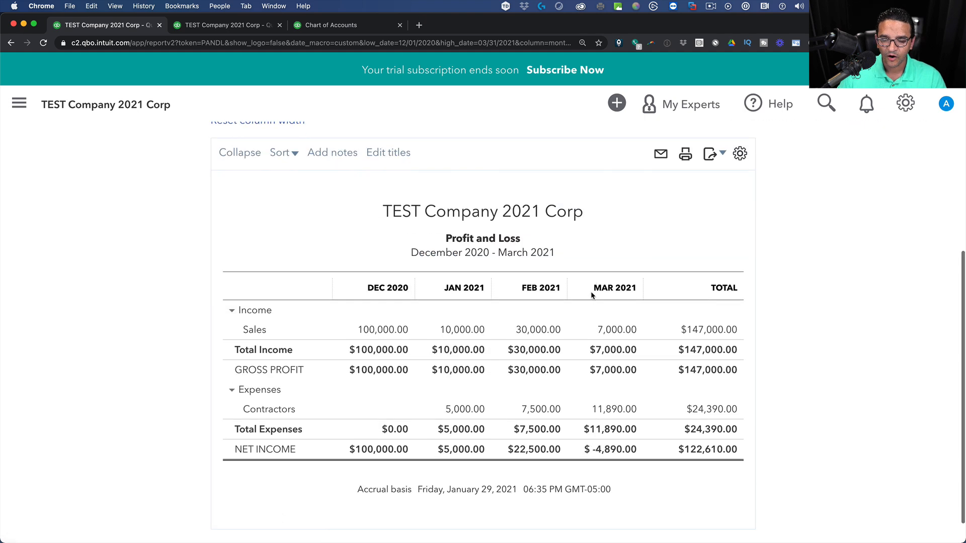
{"action": "scroll", "coordinate": [591, 296], "scroll_direction": "up", "scroll_amount": 2}
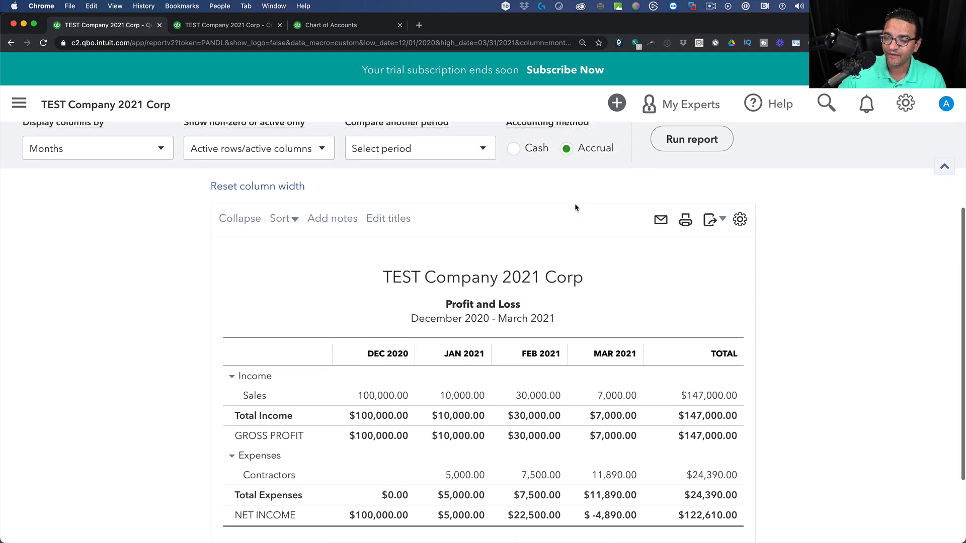
Run the Profit and Loss on the cash basis and review its income and expense rows from December 2020 to March 2021.
{"action": "left_click", "coordinate": [671, 152]}
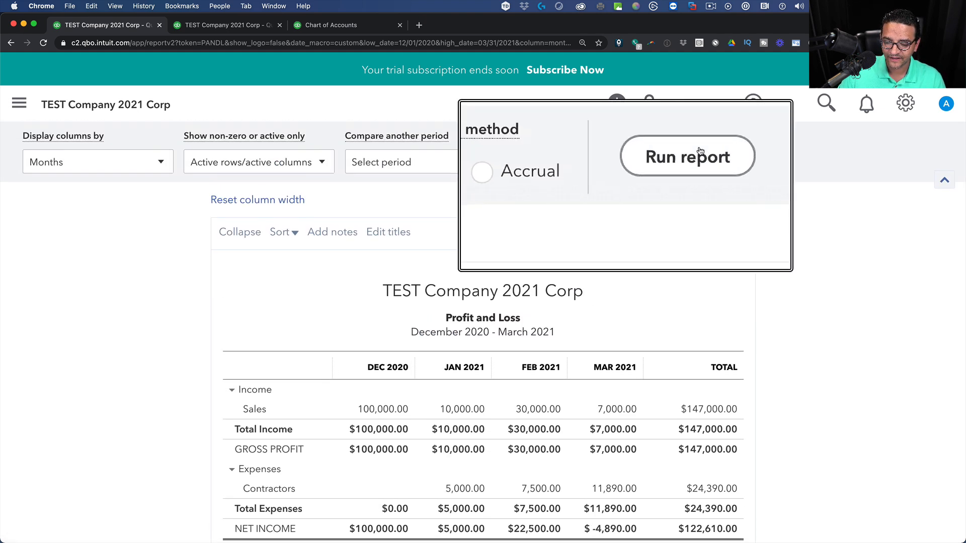
{"action": "scroll", "coordinate": [602, 264], "scroll_direction": "down", "scroll_amount": 2}
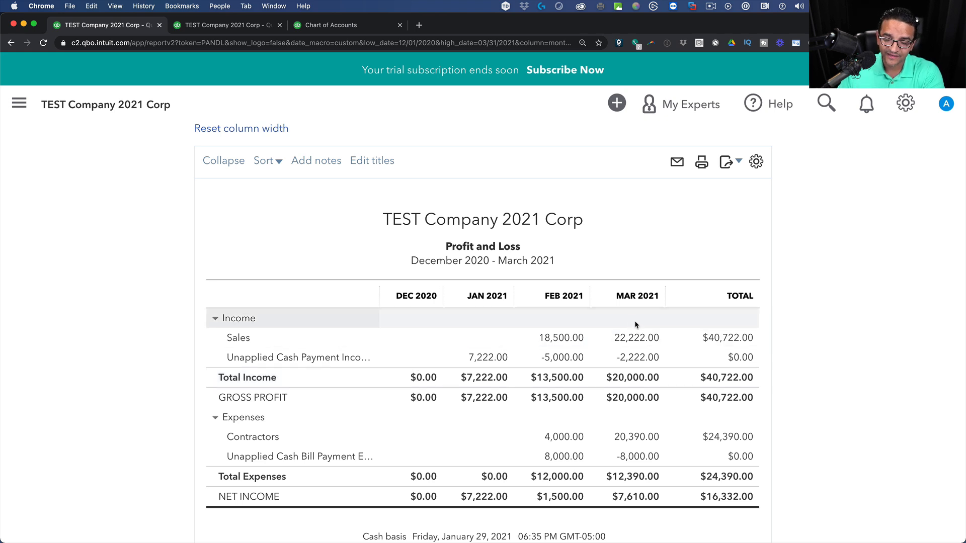
{"action": "scroll", "coordinate": [593, 264], "scroll_direction": "up", "scroll_amount": 2}
{"action": "scroll", "coordinate": [592, 260], "scroll_direction": "up", "scroll_amount": 2}
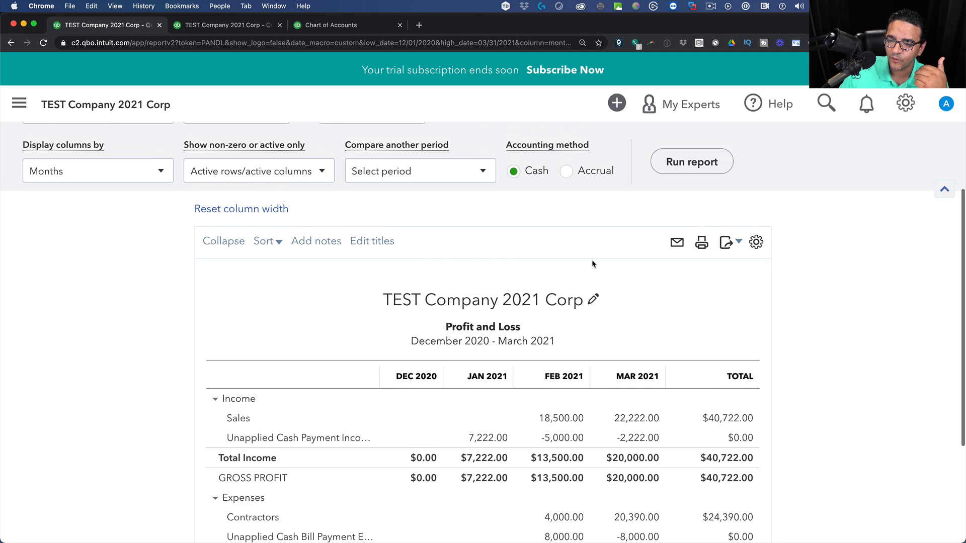
{"action": "scroll", "coordinate": [591, 259], "scroll_direction": "down", "scroll_amount": 2}
{"action": "scroll", "coordinate": [596, 258], "scroll_direction": "up", "scroll_amount": 3}
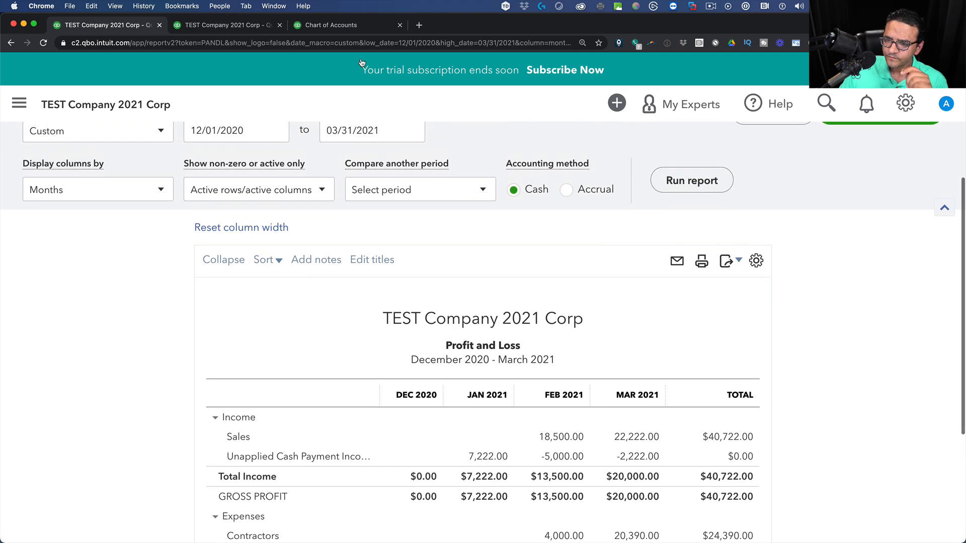
{"action": "scroll", "coordinate": [683, 253], "scroll_direction": "down", "scroll_amount": 2}
{"action": "scroll", "coordinate": [683, 253], "scroll_direction": "up", "scroll_amount": 2}
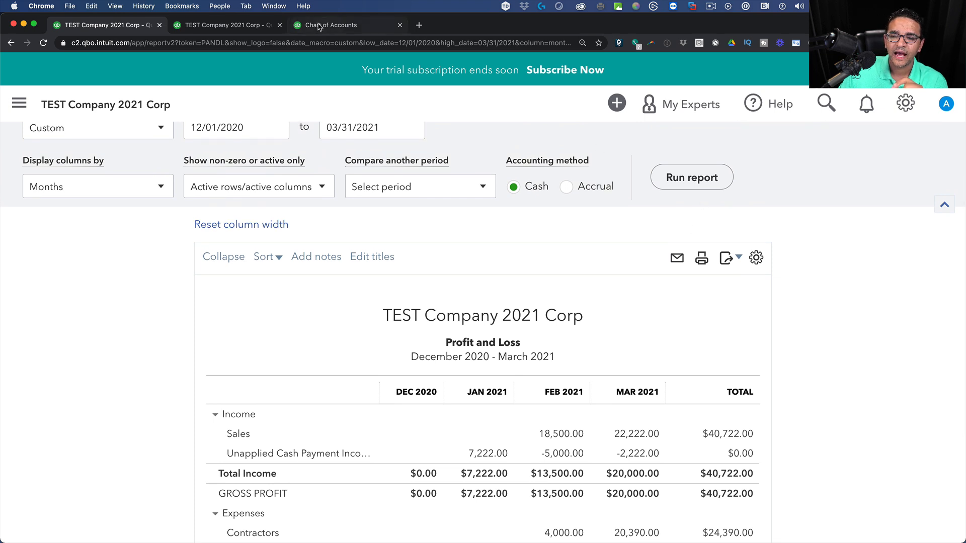
Start a new credit memo for Customer A from the Chart of Accounts page.
{"action": "left_click", "coordinate": [313, 26]}
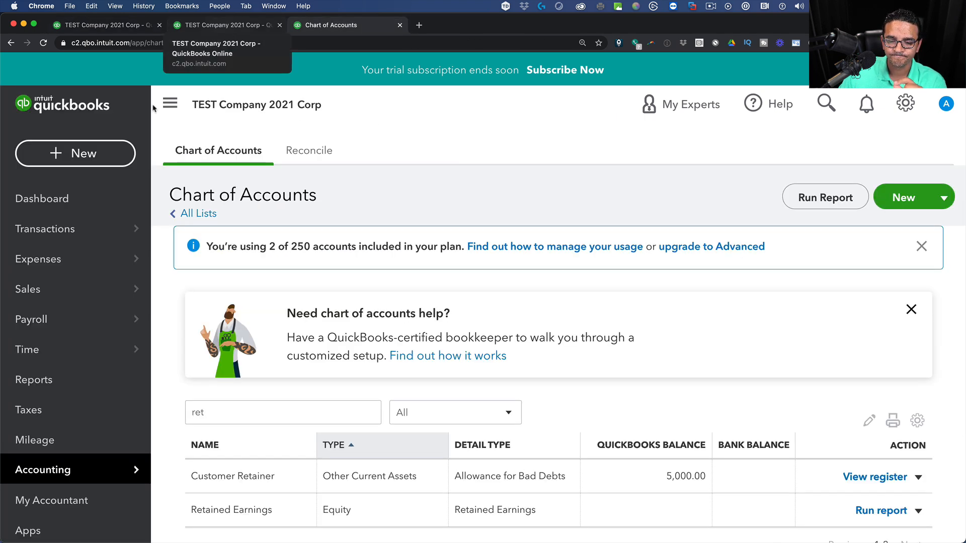
{"action": "left_click", "coordinate": [80, 160]}
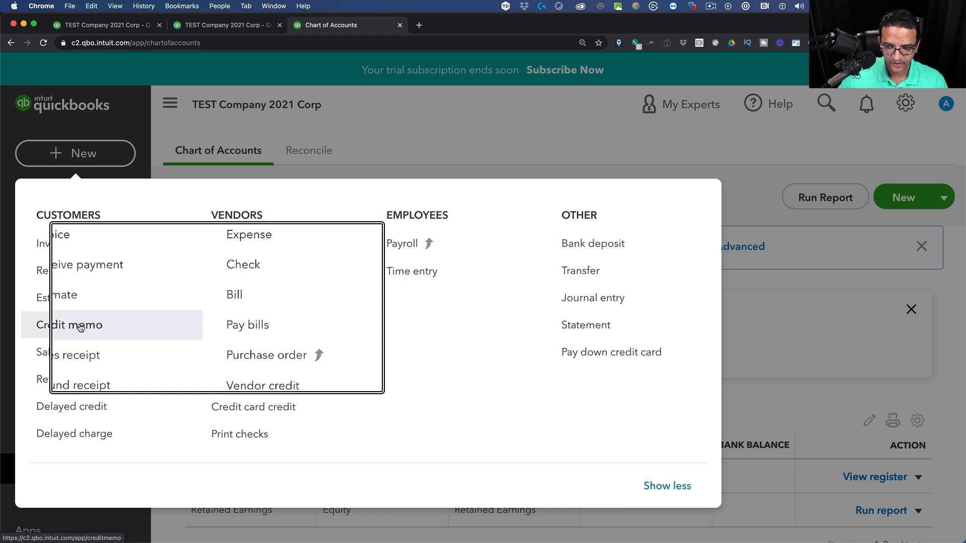
{"action": "left_click", "coordinate": [43, 327]}
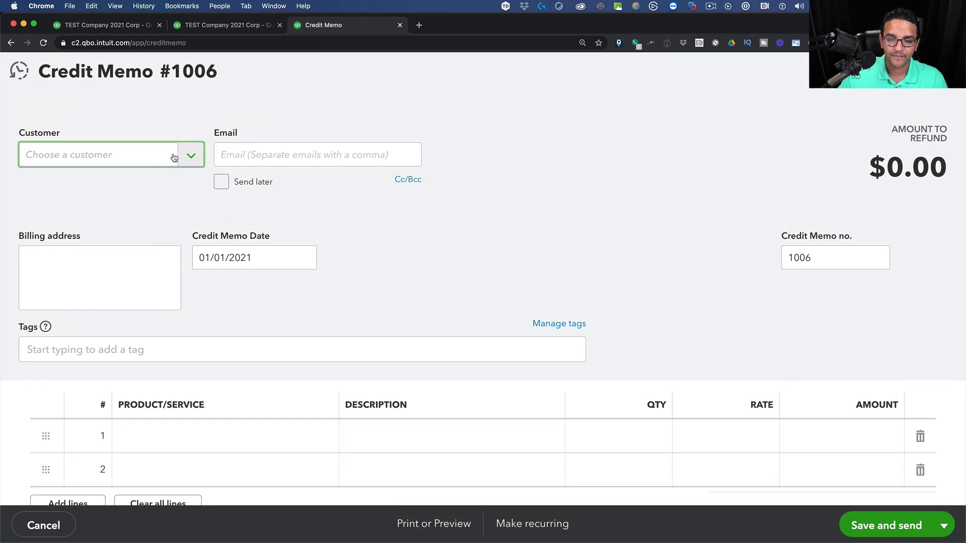
{"action": "left_click", "coordinate": [180, 158]}
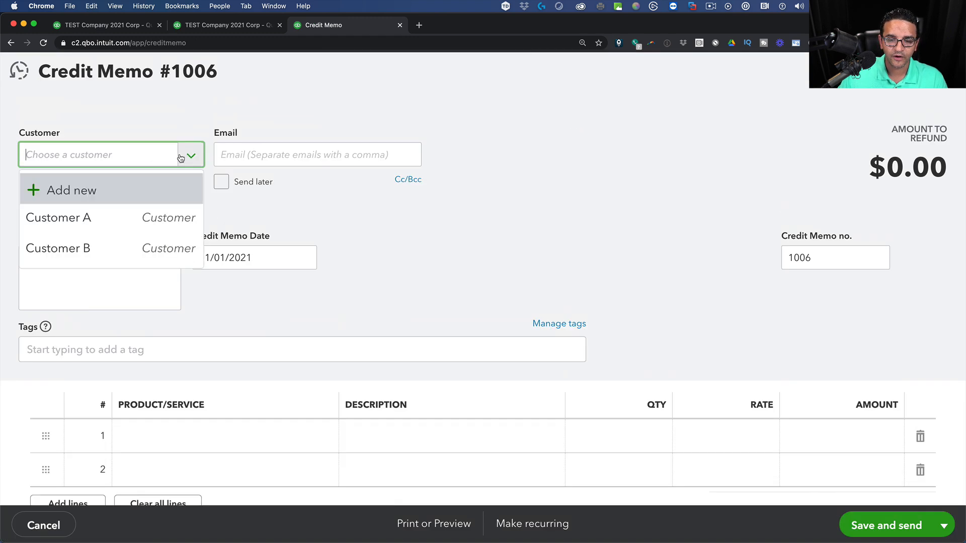
{"action": "left_click", "coordinate": [91, 220]}
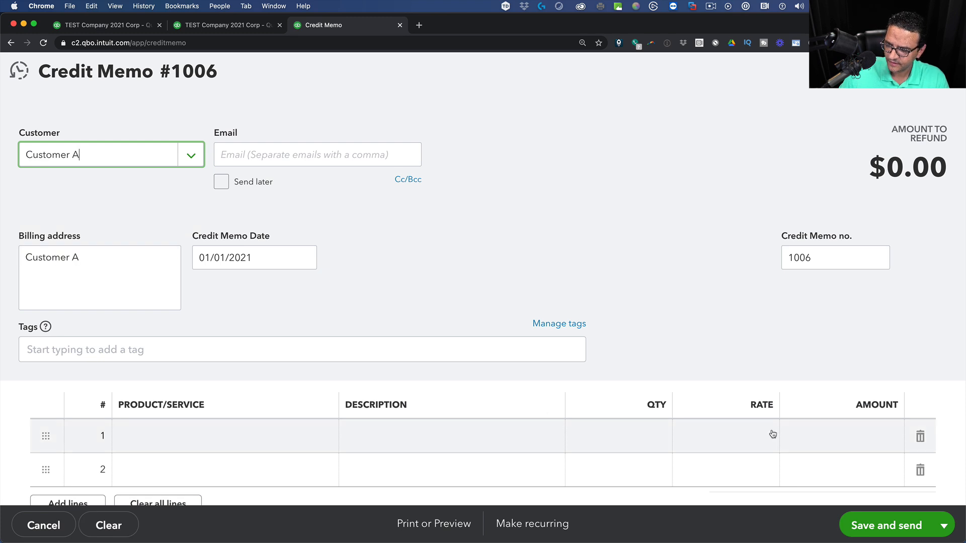
Add a Sales line with an amount of 9,999.00 to the credit memo.
{"action": "scroll", "coordinate": [324, 338], "scroll_direction": "down", "scroll_amount": 1}
{"action": "left_click", "coordinate": [297, 423]}
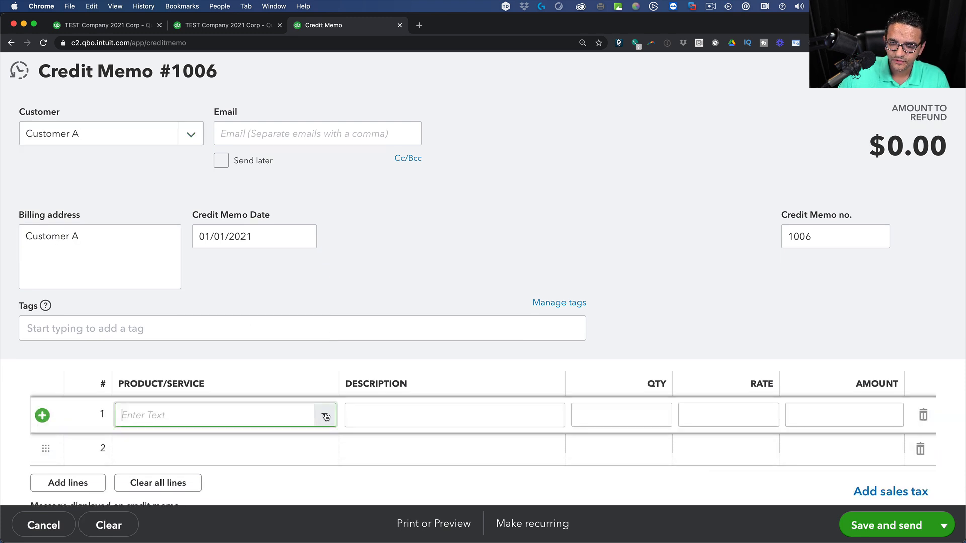
{"action": "left_click", "coordinate": [151, 385]}
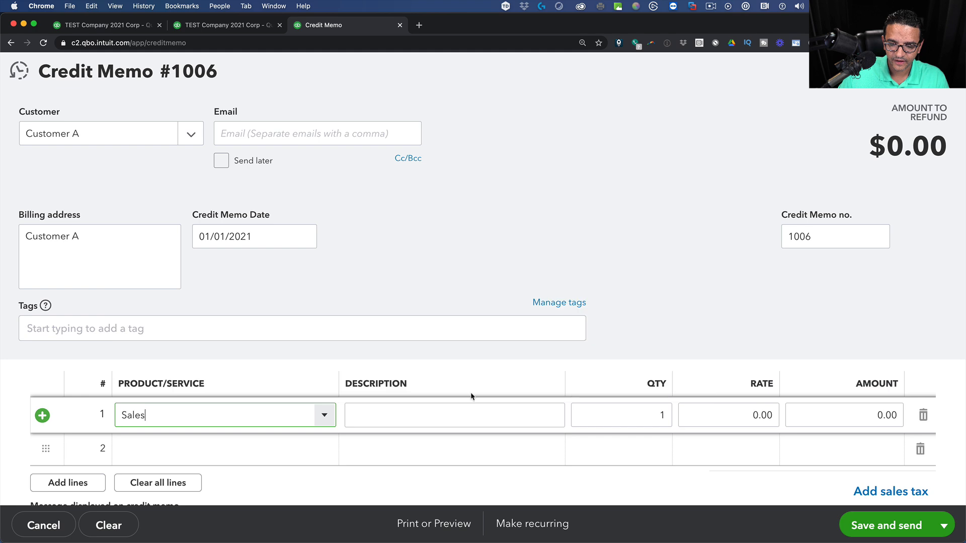
{"action": "left_click_drag", "start_coordinate": [788, 408], "coordinate": [902, 412]}
{"action": "type", "text": "-99999"}
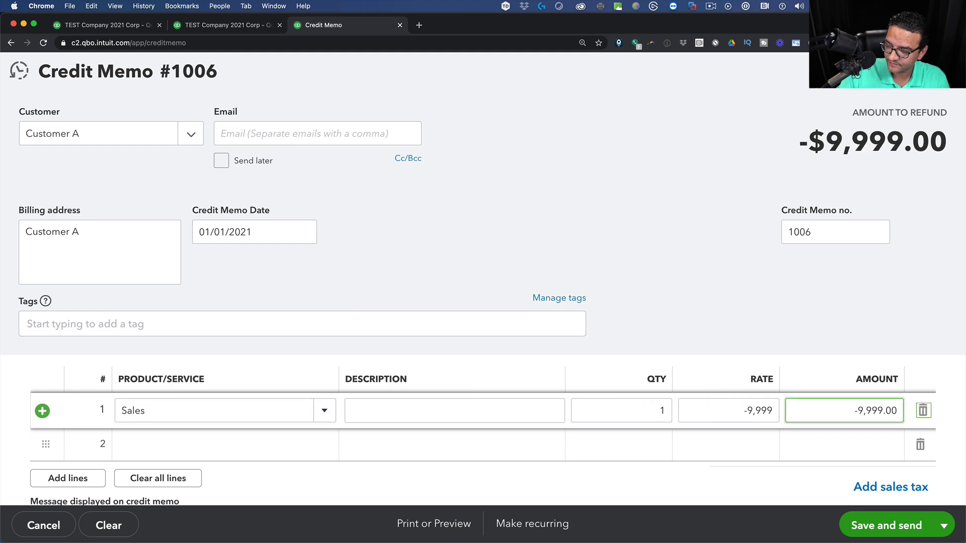
{"action": "left_click_drag", "start_coordinate": [855, 411], "coordinate": [891, 410]}
{"action": "type", "text": "0"}
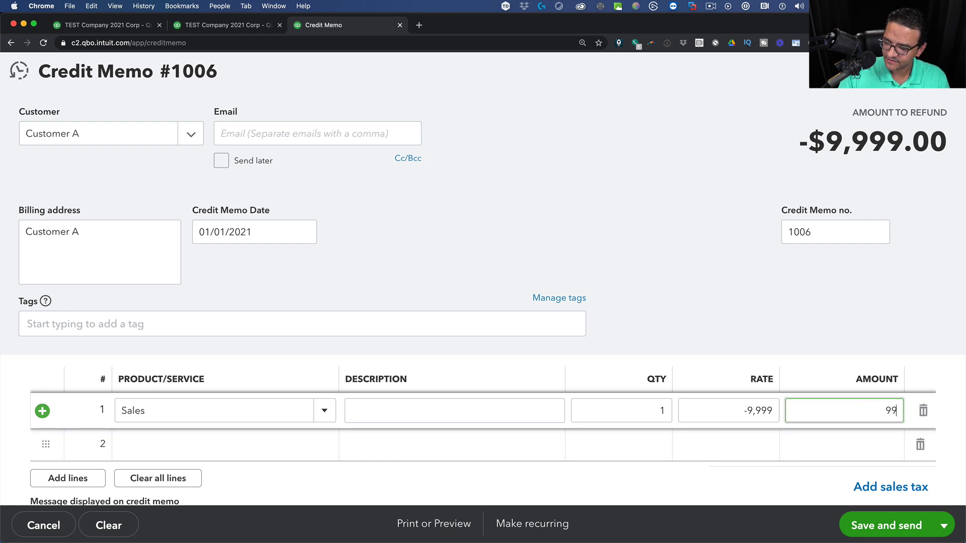
{"action": "type", "text": "9999"}
{"action": "key", "text": "Tab"}
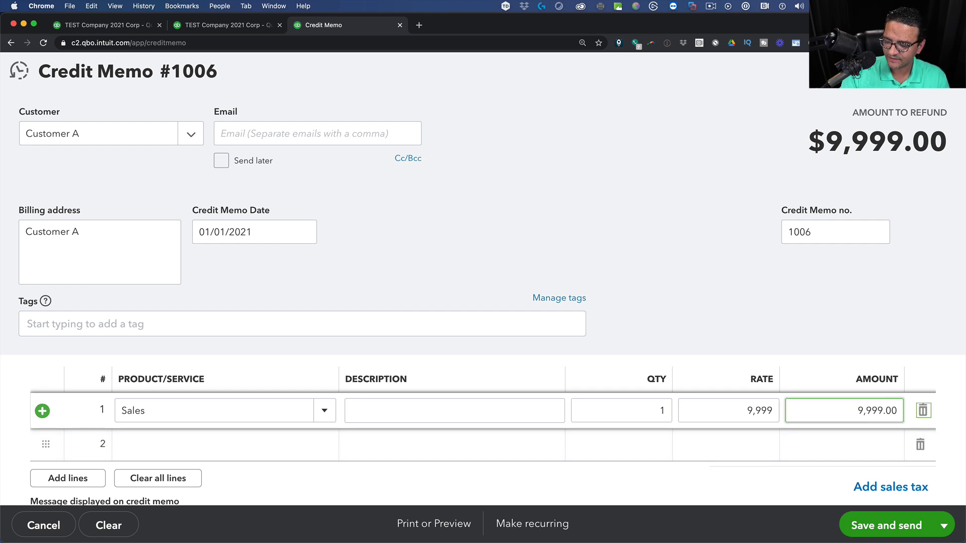
{"action": "left_click", "coordinate": [583, 241]}
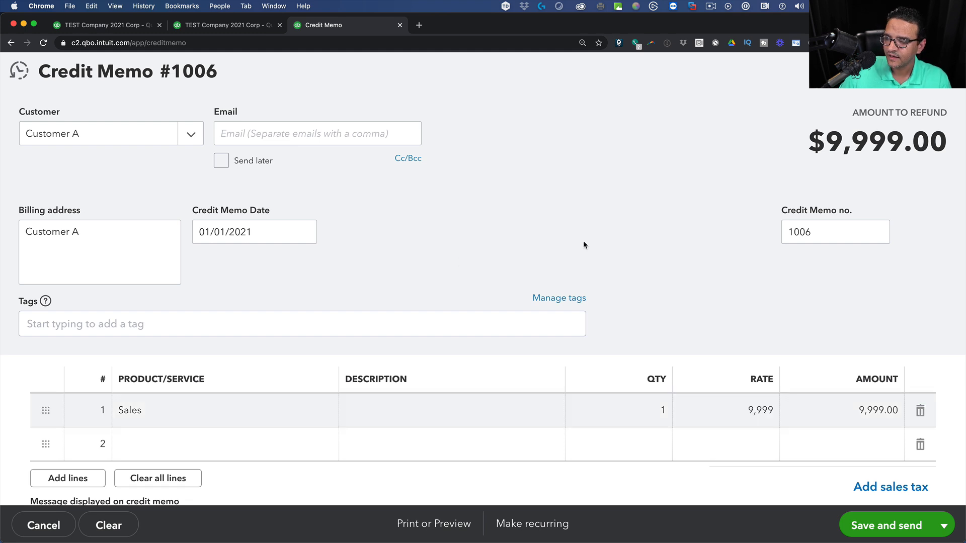
Set the credit memo date to 03/01/2021, then save and close it.
{"action": "left_click", "coordinate": [303, 232]}
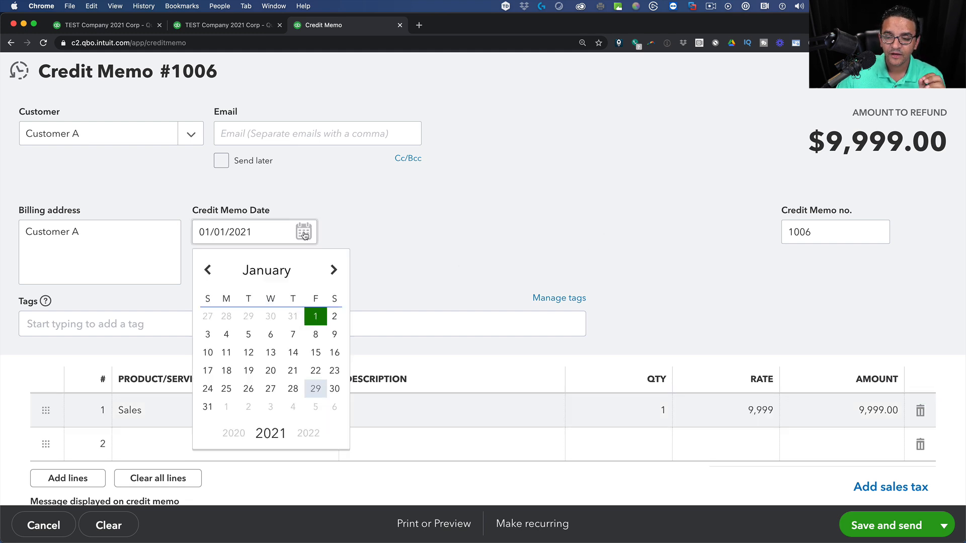
{"action": "left_click", "coordinate": [334, 272]}
{"action": "left_click", "coordinate": [334, 271]}
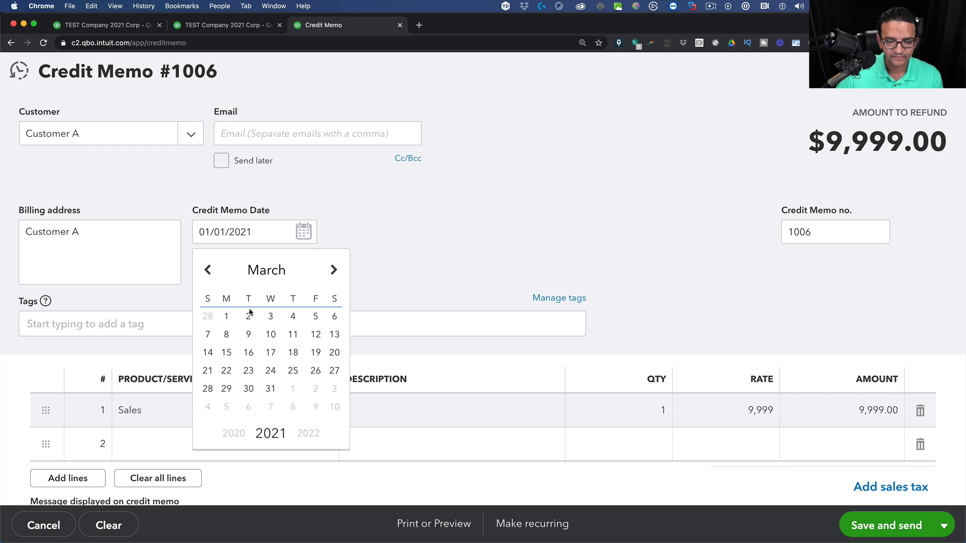
{"action": "left_click", "coordinate": [228, 316]}
{"action": "left_click", "coordinate": [869, 402]}
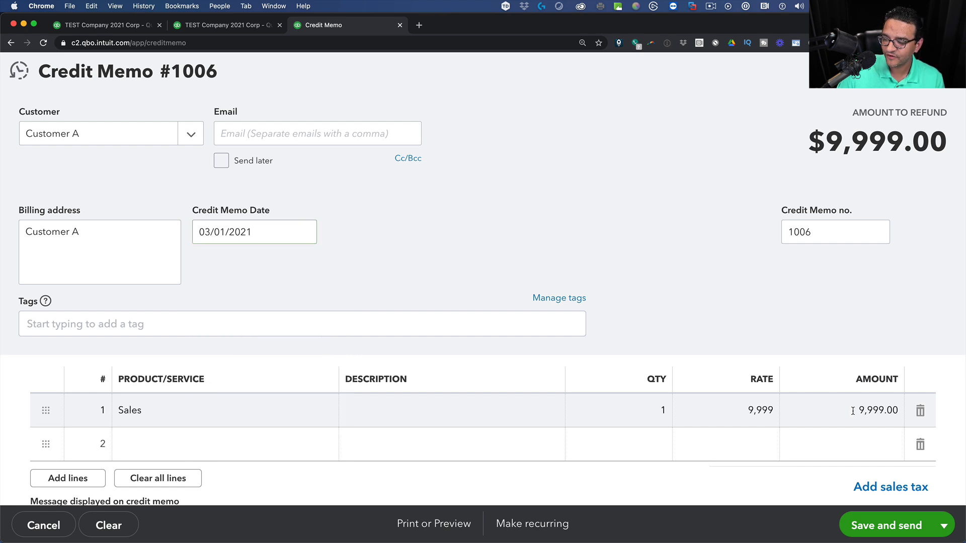
{"action": "left_click", "coordinate": [944, 526]}
{"action": "left_click", "coordinate": [899, 501]}
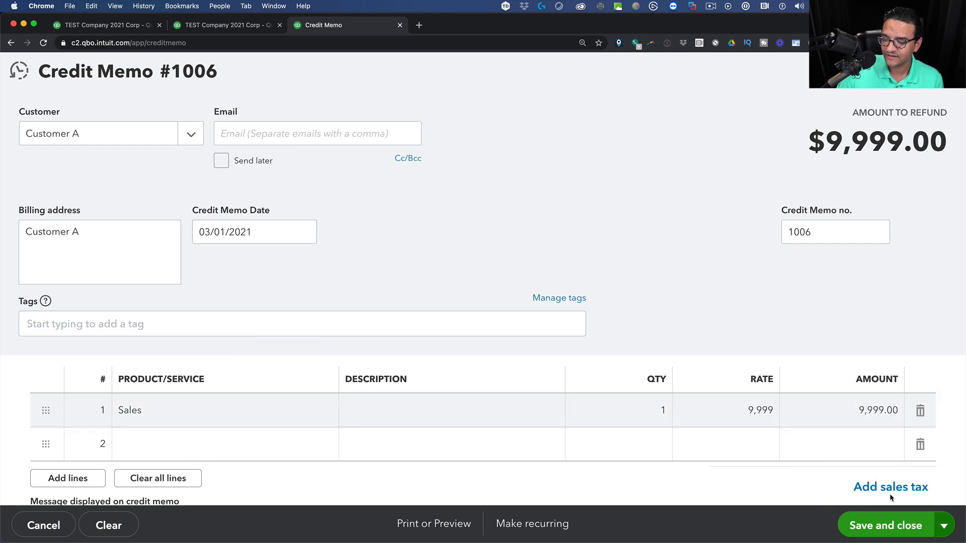
Run the December 2020 to March 2021 Balance Sheet on the accrual basis.
{"action": "left_click", "coordinate": [203, 26]}
{"action": "scroll", "coordinate": [260, 180], "scroll_direction": "up", "scroll_amount": 5}
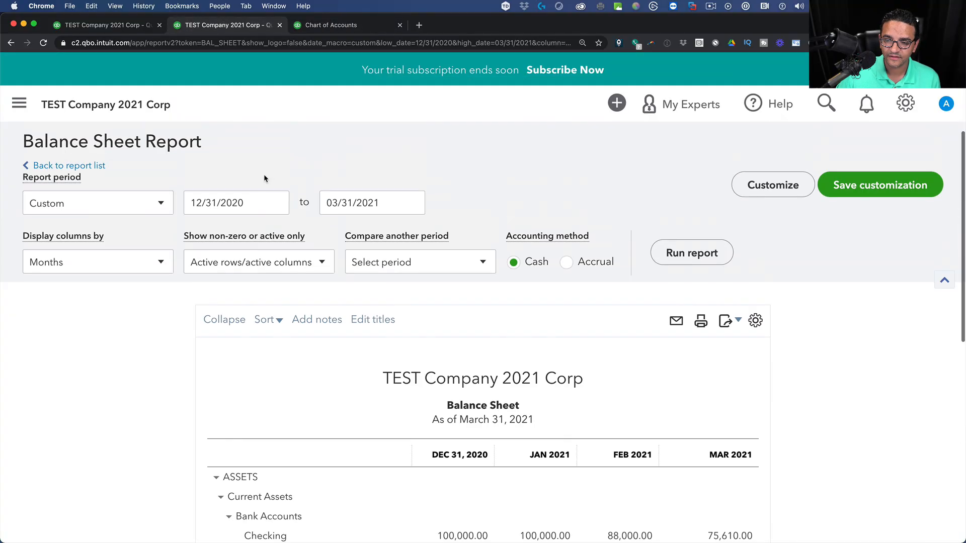
{"action": "scroll", "coordinate": [704, 380], "scroll_direction": "down", "scroll_amount": 5}
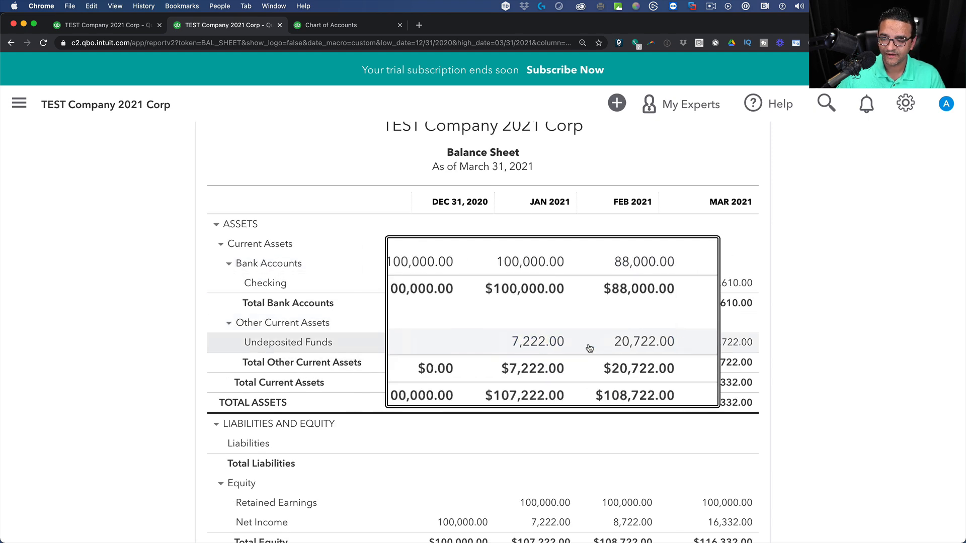
{"action": "scroll", "coordinate": [587, 312], "scroll_direction": "up", "scroll_amount": 5}
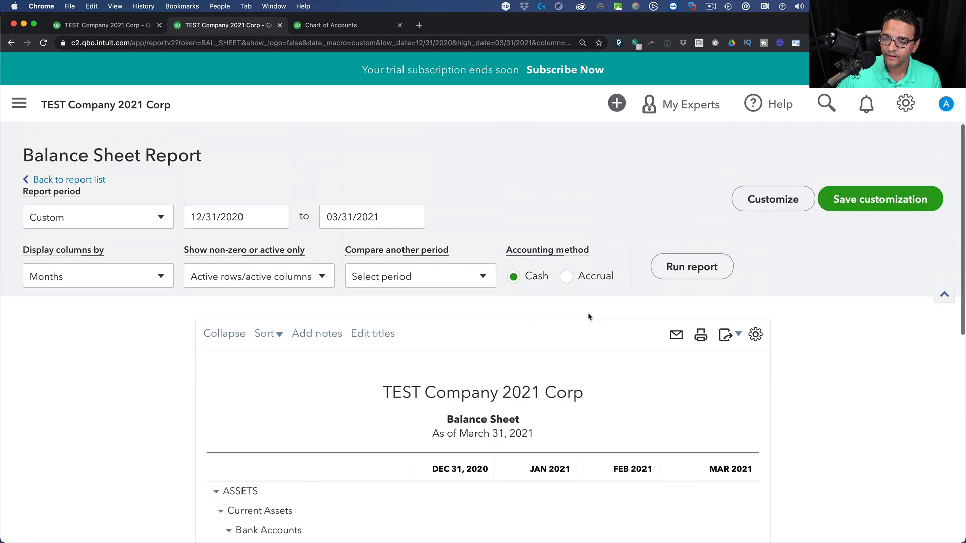
{"action": "left_click", "coordinate": [567, 277]}
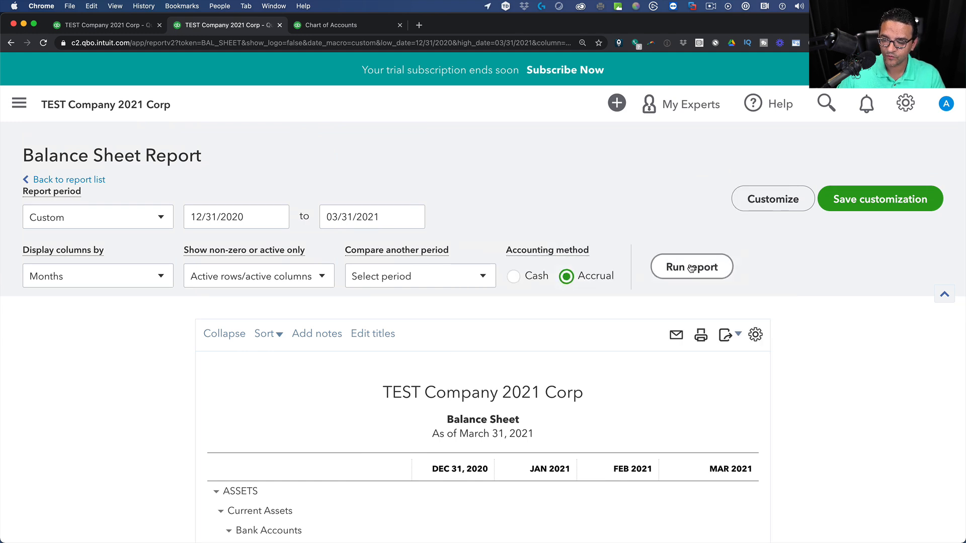
{"action": "left_click", "coordinate": [691, 268]}
{"action": "scroll", "coordinate": [832, 400], "scroll_direction": "down", "scroll_amount": 7}
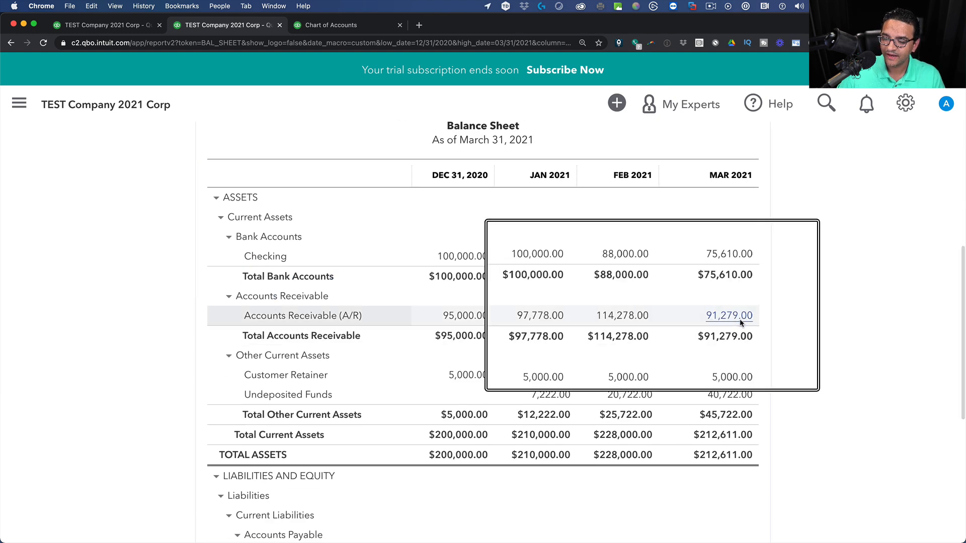
Examine the transactions behind the March 2021 Accounts Receivable balance, then return to the Balance Sheet summary.
{"action": "scroll", "coordinate": [737, 322], "scroll_direction": "down", "scroll_amount": 1}
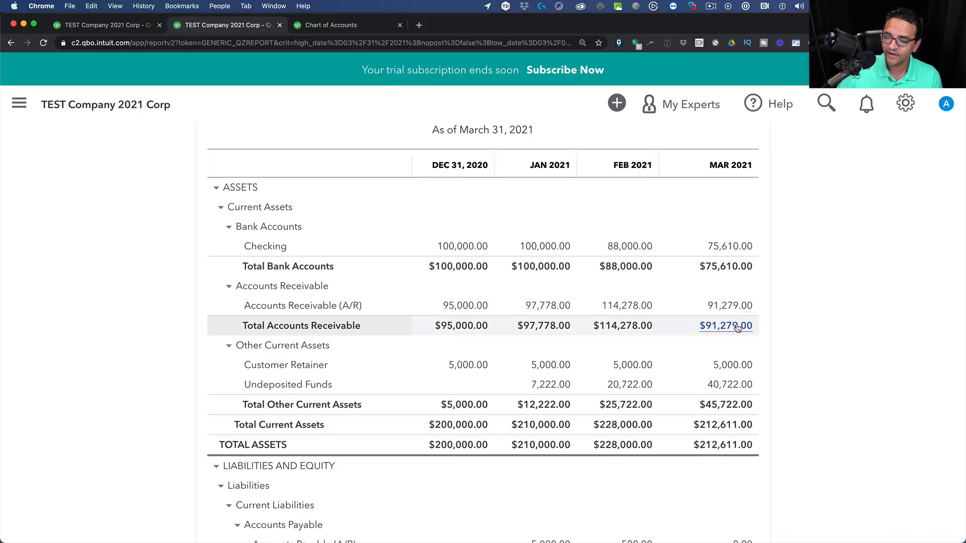
{"action": "left_click", "coordinate": [738, 323]}
{"action": "scroll", "coordinate": [867, 375], "scroll_direction": "down", "scroll_amount": 1}
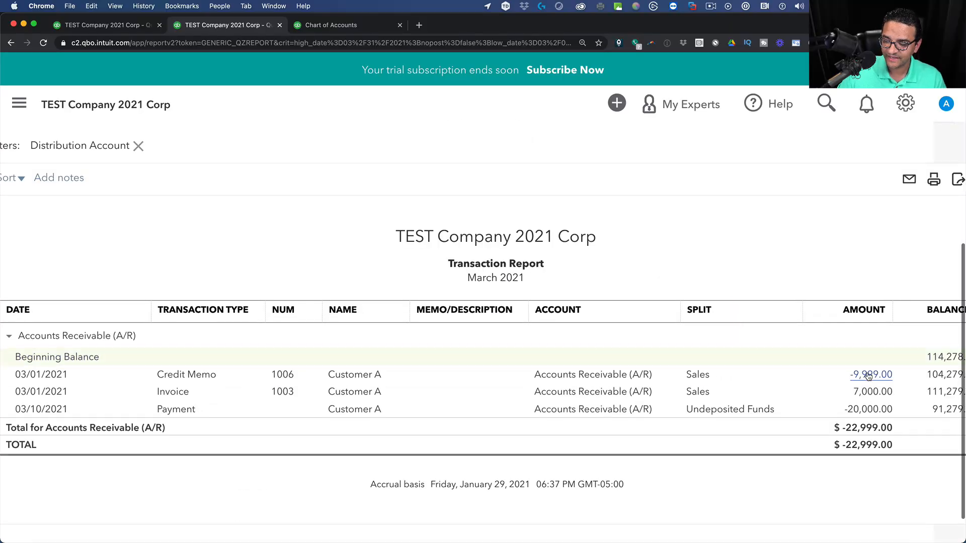
{"action": "scroll", "coordinate": [483, 302], "scroll_direction": "up", "scroll_amount": 4}
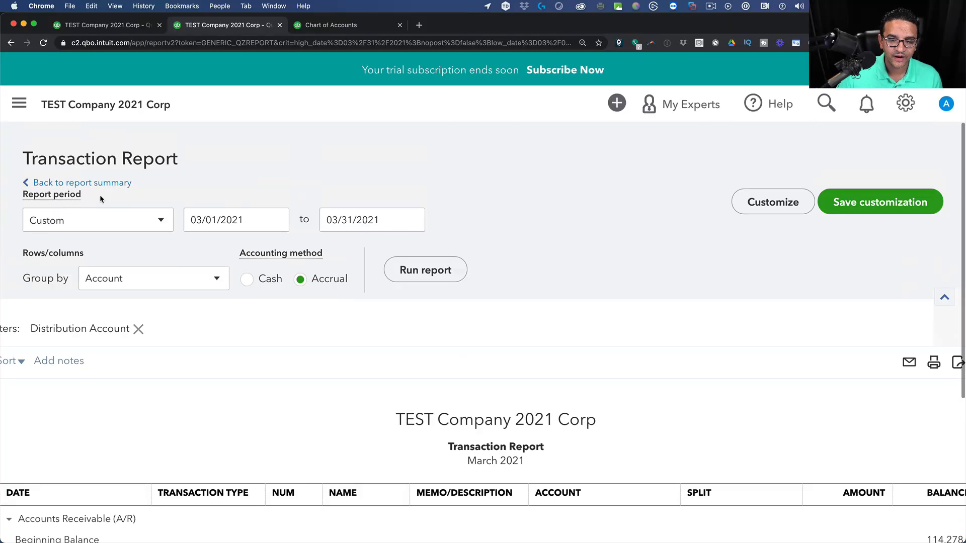
{"action": "left_click", "coordinate": [111, 185]}
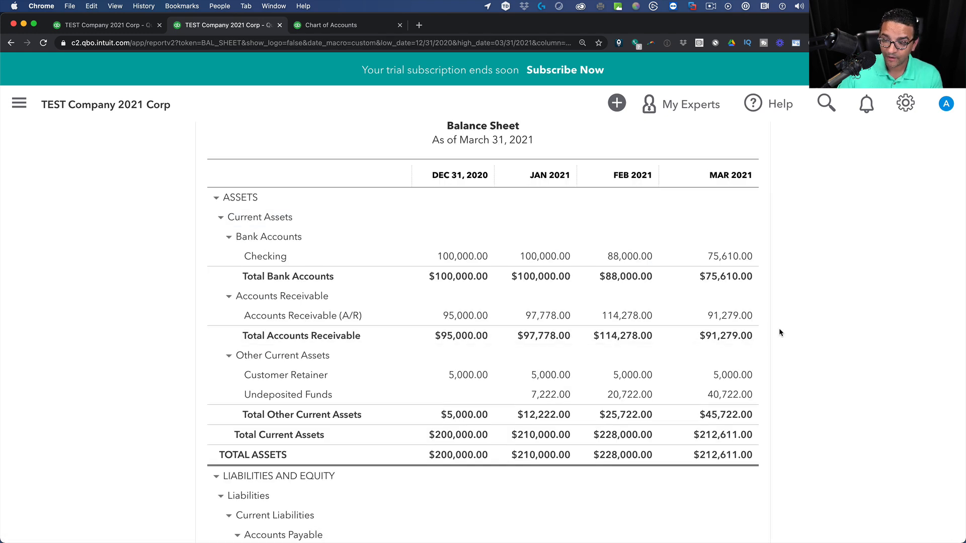
{"action": "scroll", "coordinate": [553, 231], "scroll_direction": "up", "scroll_amount": 2}
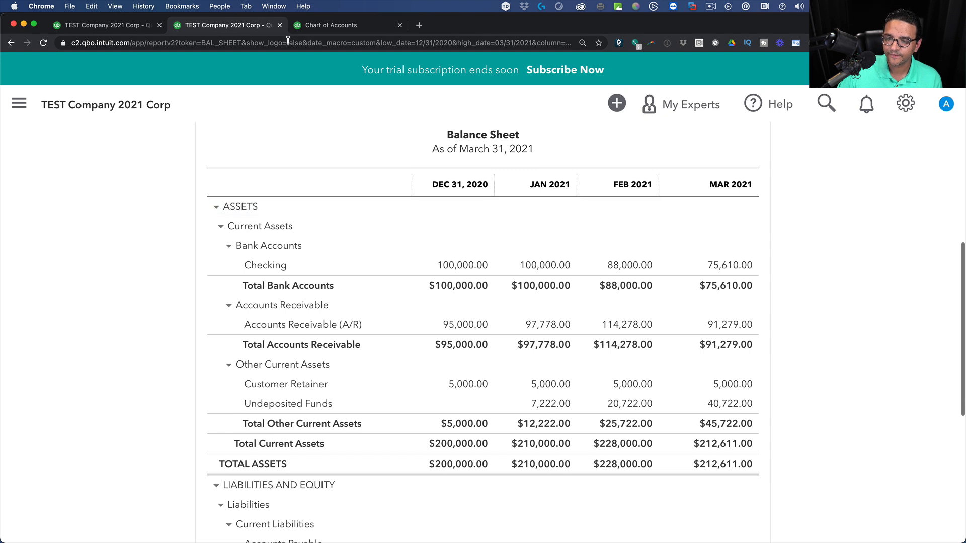
Review the income and expense rows of the cash-basis Profit and Loss report.
{"action": "left_click", "coordinate": [104, 29]}
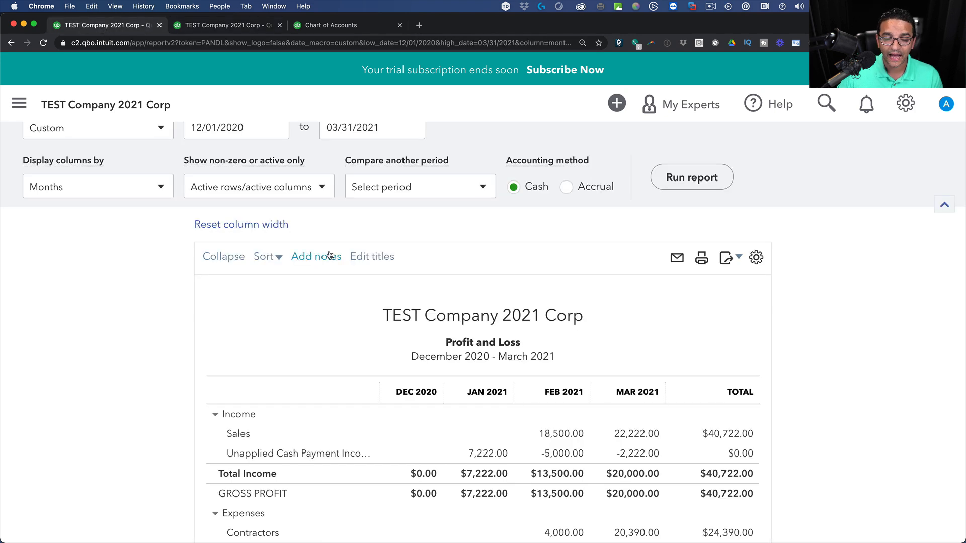
{"action": "scroll", "coordinate": [297, 262], "scroll_direction": "down", "scroll_amount": 3}
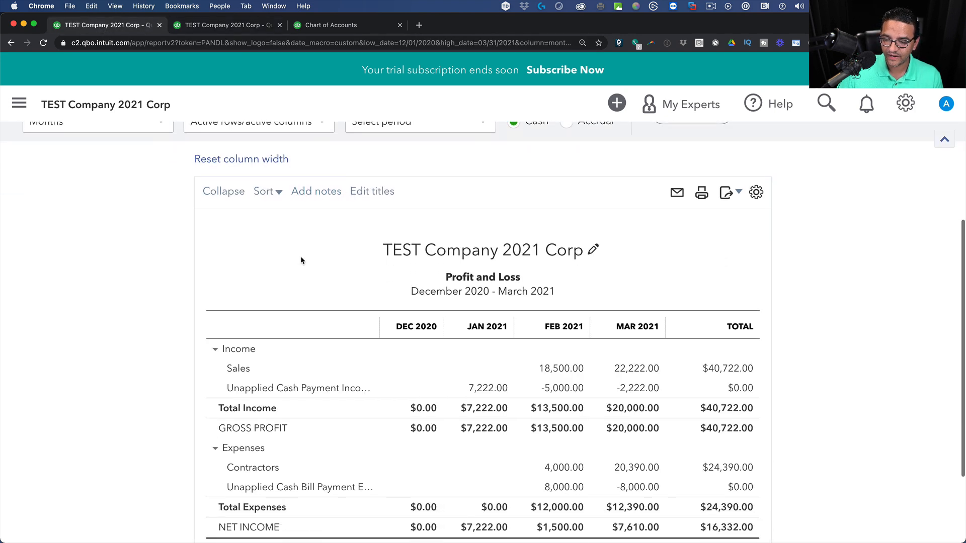
{"action": "scroll", "coordinate": [694, 207], "scroll_direction": "up", "scroll_amount": 5}
{"action": "scroll", "coordinate": [617, 304], "scroll_direction": "down", "scroll_amount": 7}
{"action": "scroll", "coordinate": [617, 304], "scroll_direction": "down", "scroll_amount": 1}
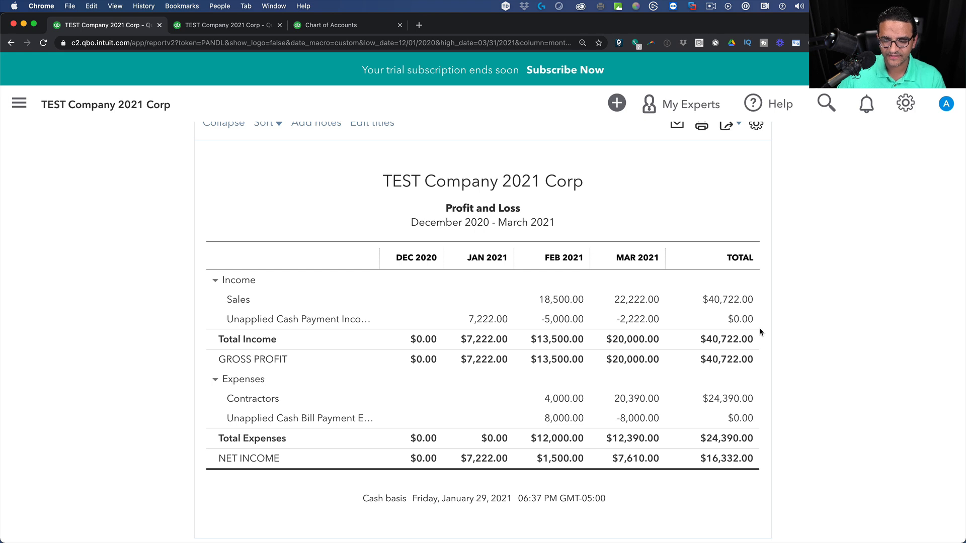
{"action": "scroll", "coordinate": [759, 328], "scroll_direction": "up", "scroll_amount": 6}
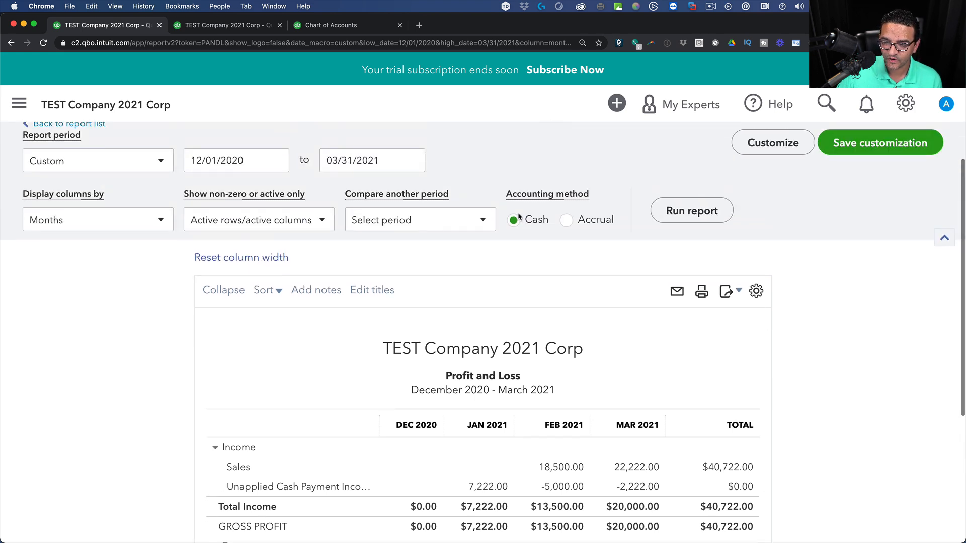
{"action": "scroll", "coordinate": [789, 301], "scroll_direction": "down", "scroll_amount": 8}
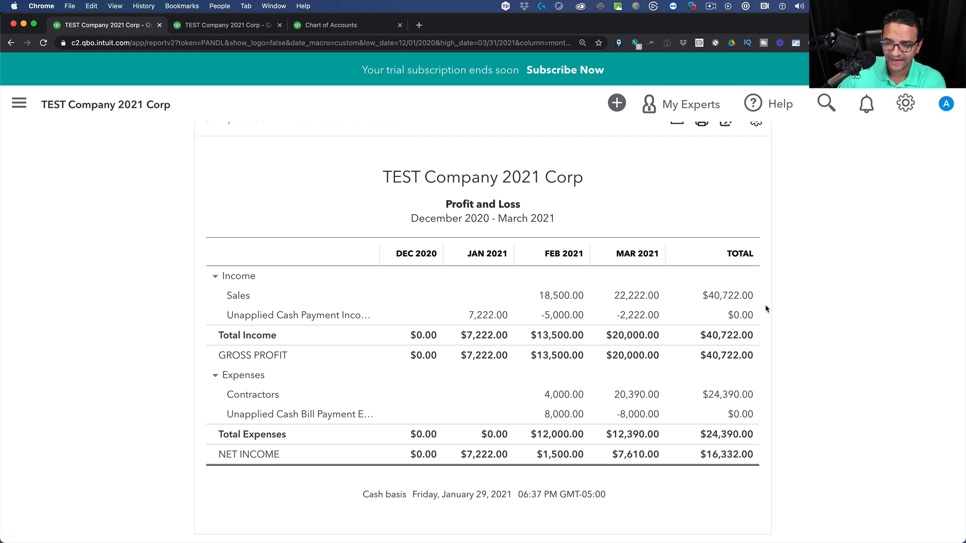
Start a received payment for Customer A to check for outstanding transactions.
{"action": "left_click", "coordinate": [342, 26]}
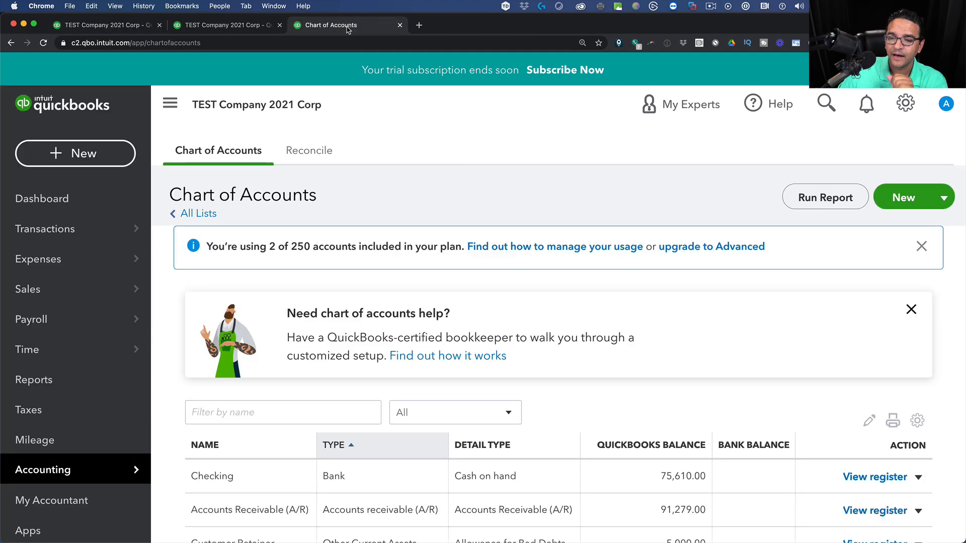
{"action": "left_click", "coordinate": [52, 162]}
{"action": "left_click", "coordinate": [78, 272]}
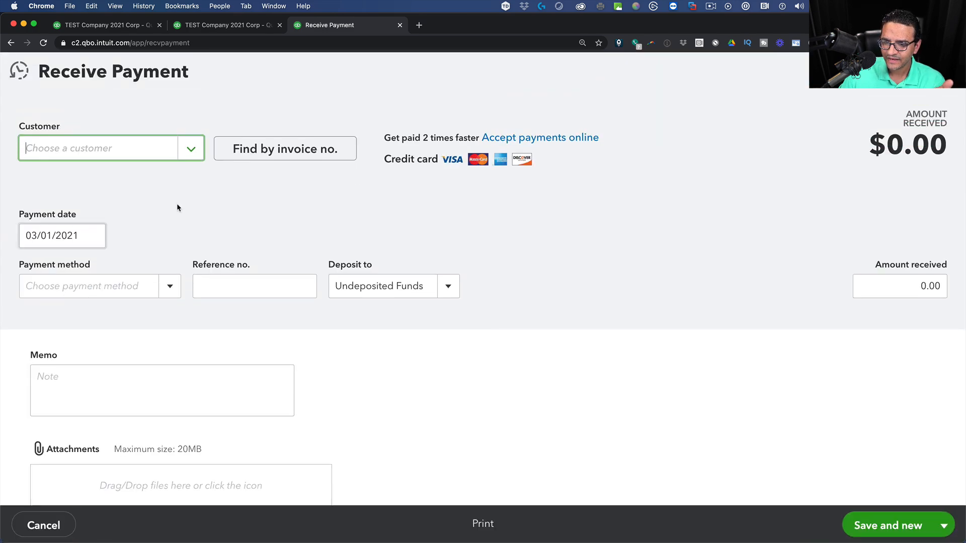
{"action": "left_click", "coordinate": [191, 146]}
{"action": "left_click", "coordinate": [186, 210]}
{"action": "scroll", "coordinate": [576, 332], "scroll_direction": "down", "scroll_amount": 3}
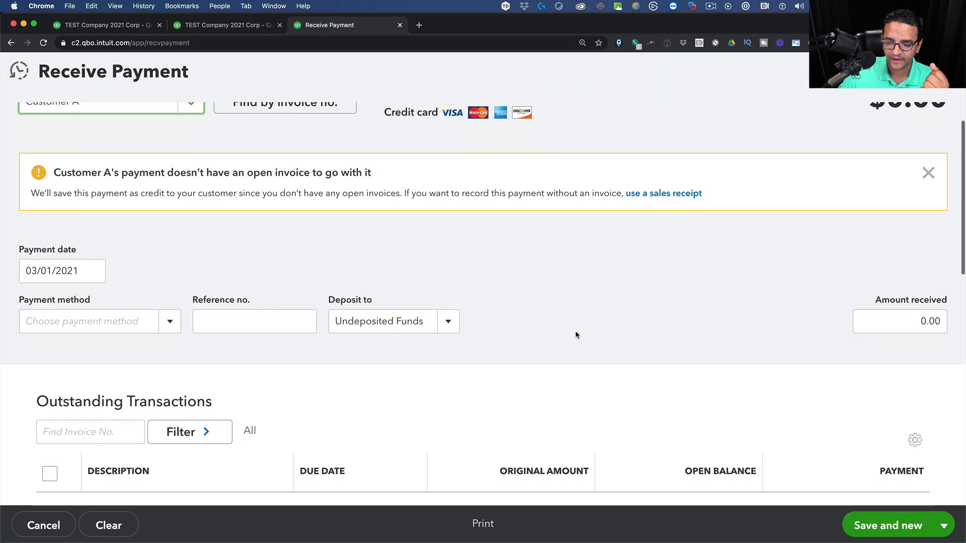
{"action": "scroll", "coordinate": [576, 335], "scroll_direction": "up", "scroll_amount": 4}
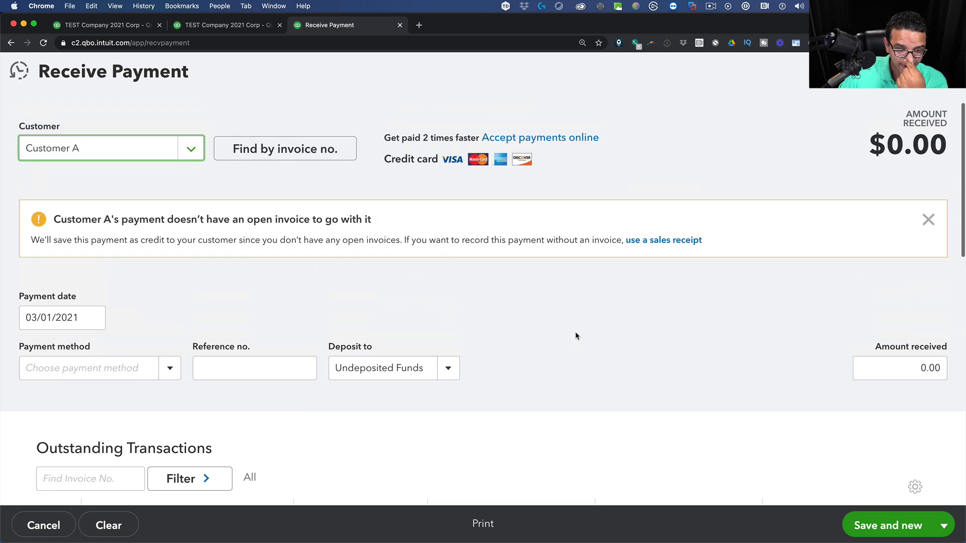
Choose Customer B on the payment to check for outstanding invoices, then leave the payment without saving.
{"action": "left_click", "coordinate": [200, 157]}
{"action": "left_click", "coordinate": [65, 242]}
{"action": "scroll", "coordinate": [604, 310], "scroll_direction": "down", "scroll_amount": 3}
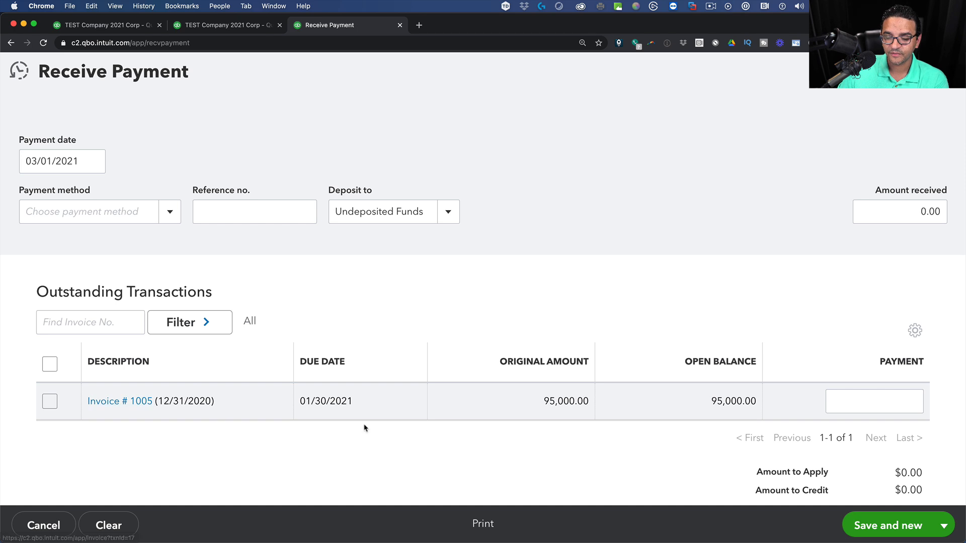
{"action": "scroll", "coordinate": [472, 410], "scroll_direction": "up", "scroll_amount": 2}
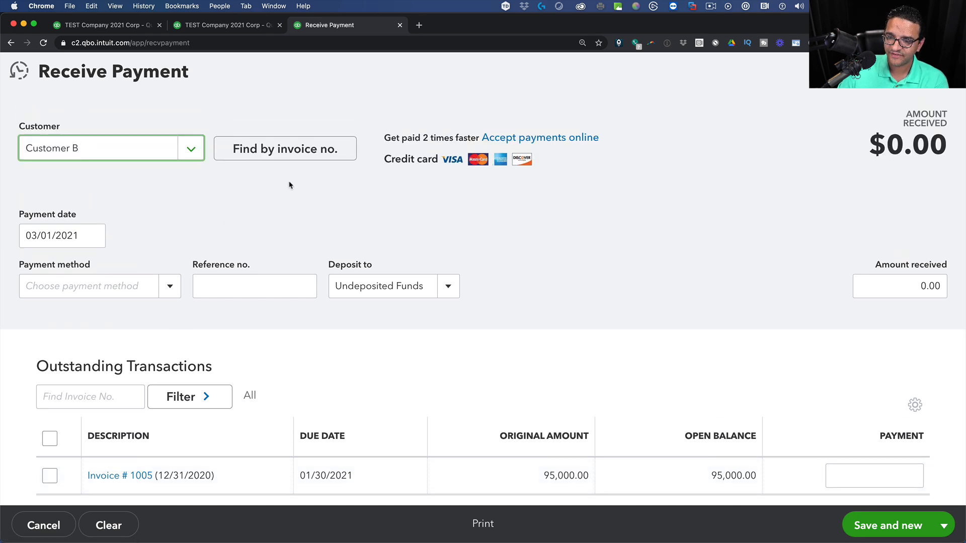
{"action": "left_click", "coordinate": [947, 71]}
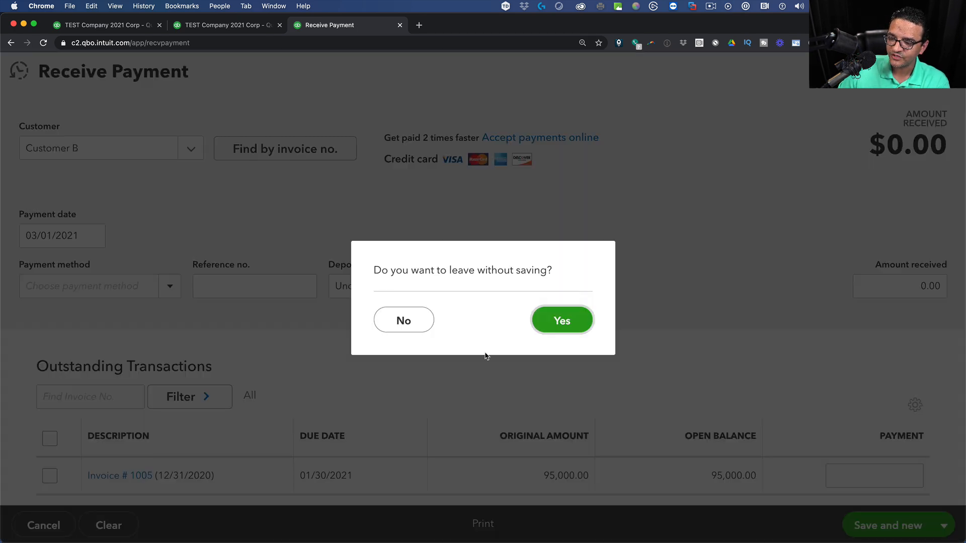
{"action": "left_click", "coordinate": [559, 320]}
Reopen credit memo 1006, change its customer to Customer B, and save the linked transaction.
{"action": "left_click", "coordinate": [825, 104]}
{"action": "left_click", "coordinate": [569, 313]}
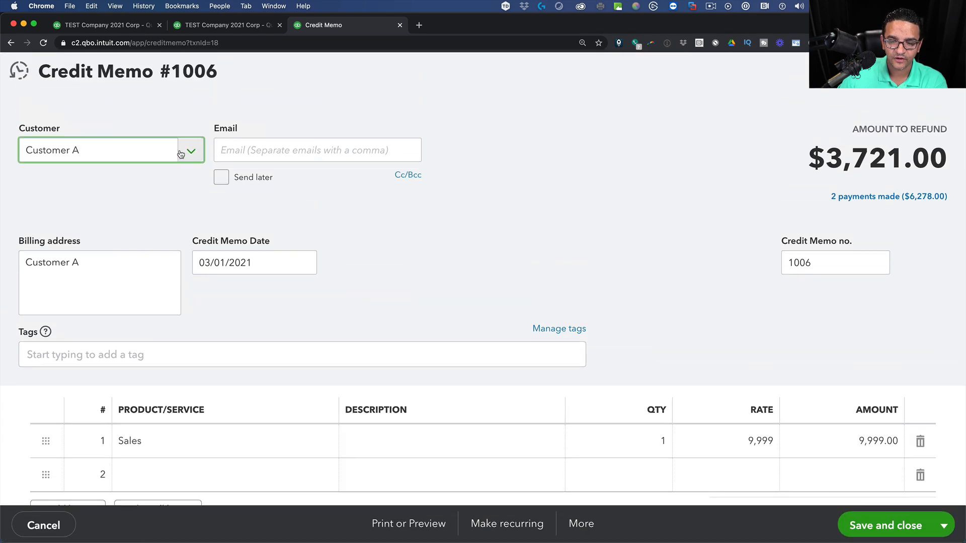
{"action": "left_click", "coordinate": [183, 151]}
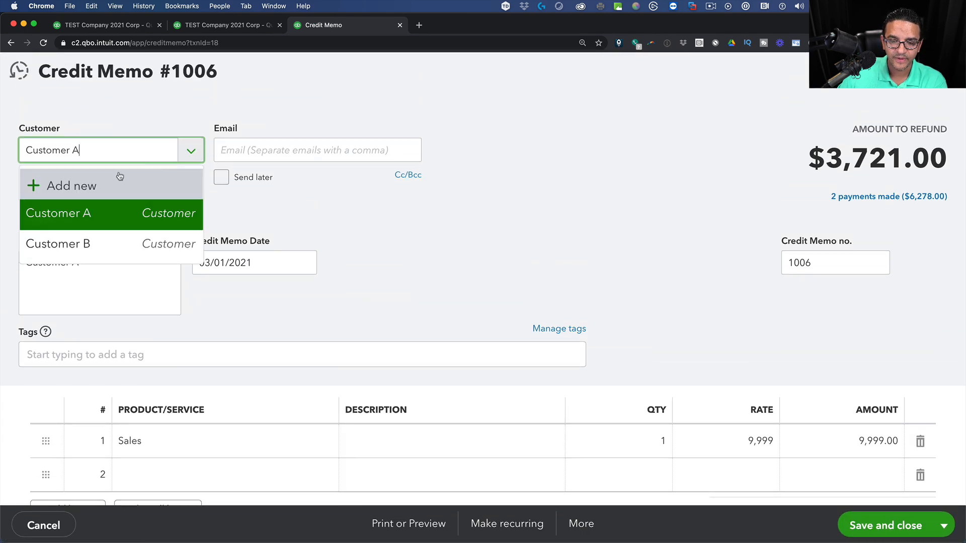
{"action": "left_click", "coordinate": [67, 245]}
{"action": "left_click", "coordinate": [888, 525]}
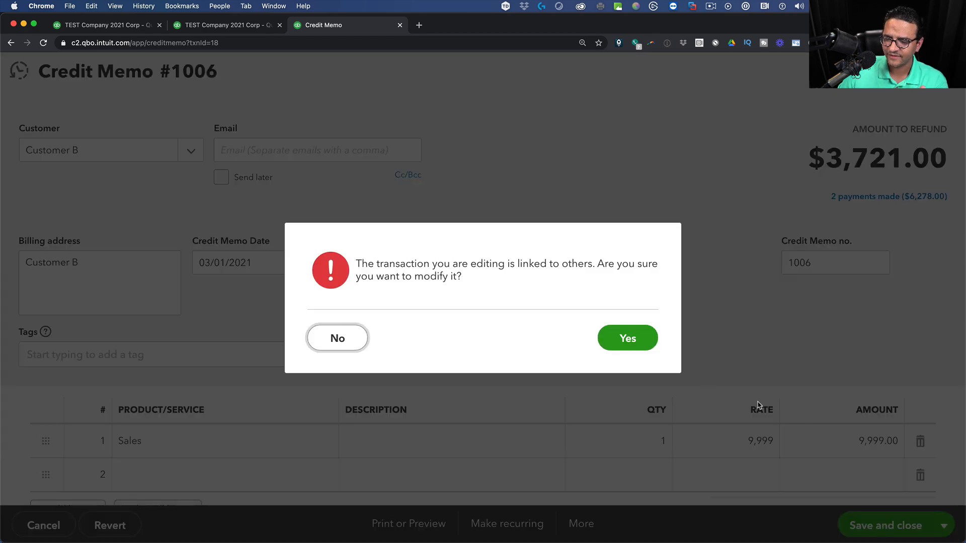
{"action": "left_click", "coordinate": [648, 343]}
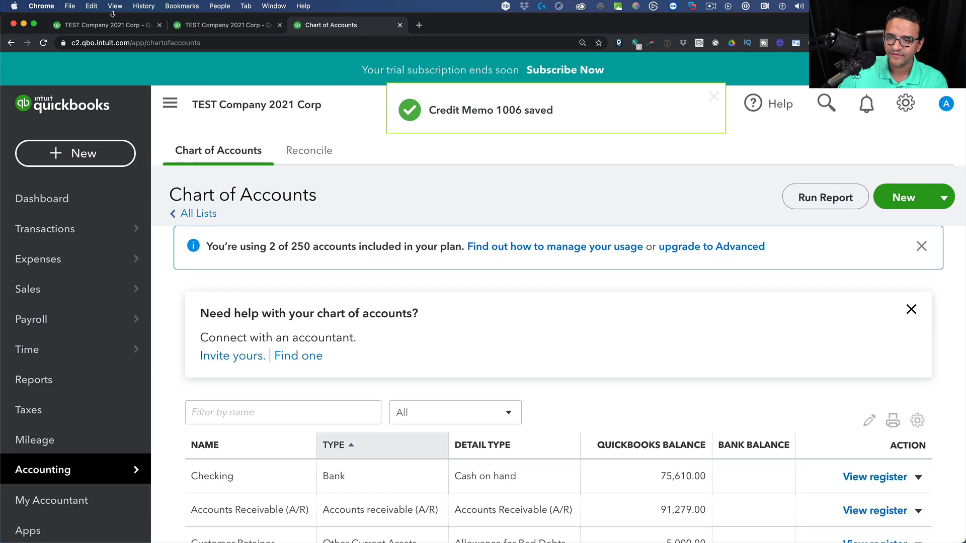
Rerun the Profit and Loss on the cash basis and examine the transactions behind March 2021 Sales.
{"action": "left_click", "coordinate": [90, 23]}
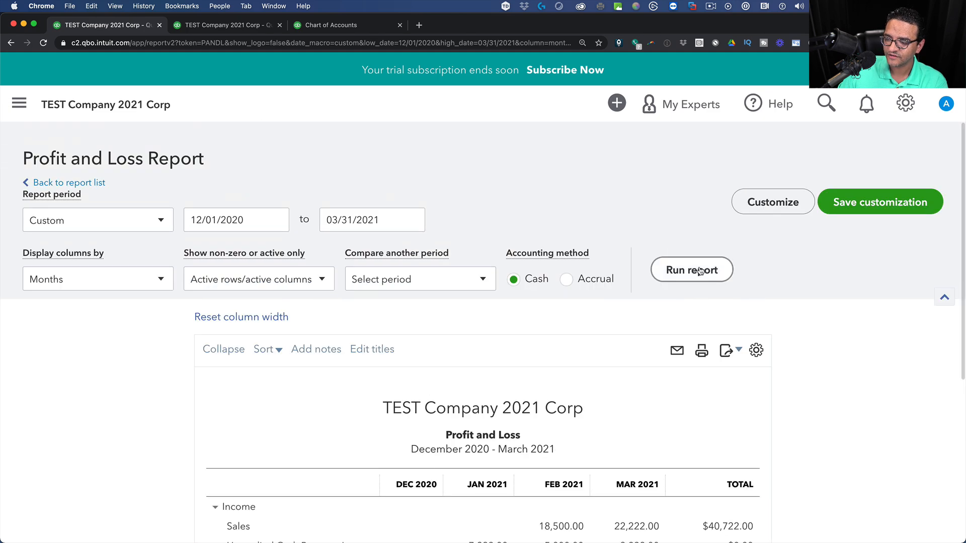
{"action": "scroll", "coordinate": [756, 300], "scroll_direction": "down", "scroll_amount": 5}
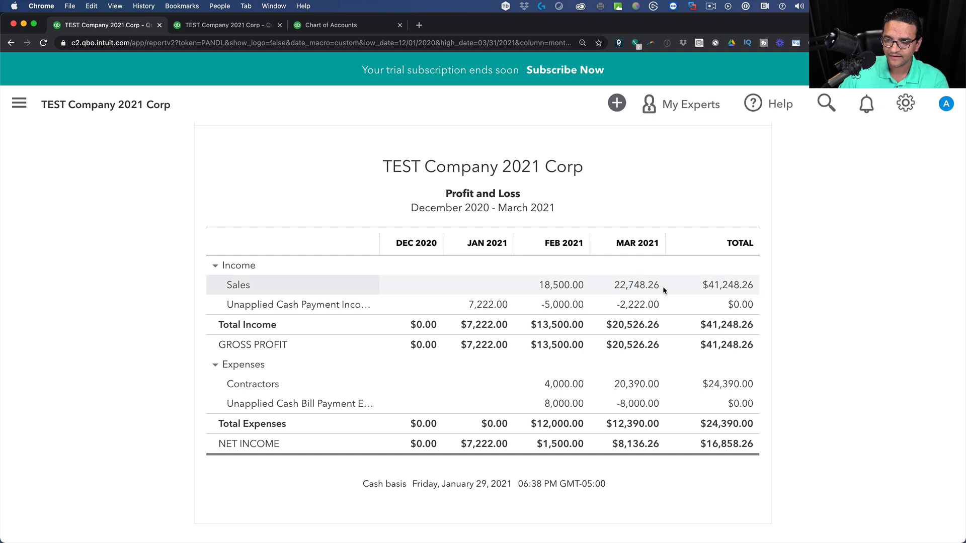
{"action": "left_click", "coordinate": [640, 290]}
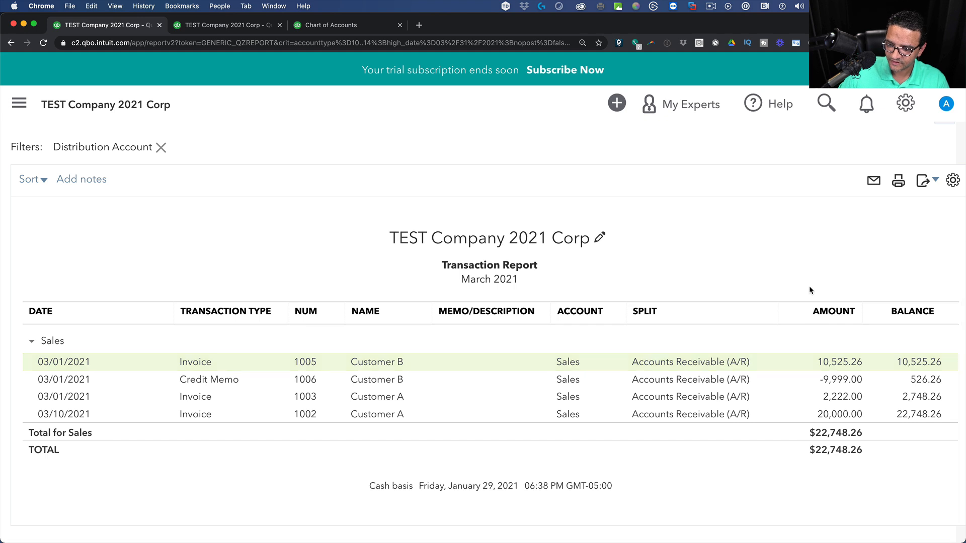
{"action": "scroll", "coordinate": [146, 246], "scroll_direction": "up", "scroll_amount": 2}
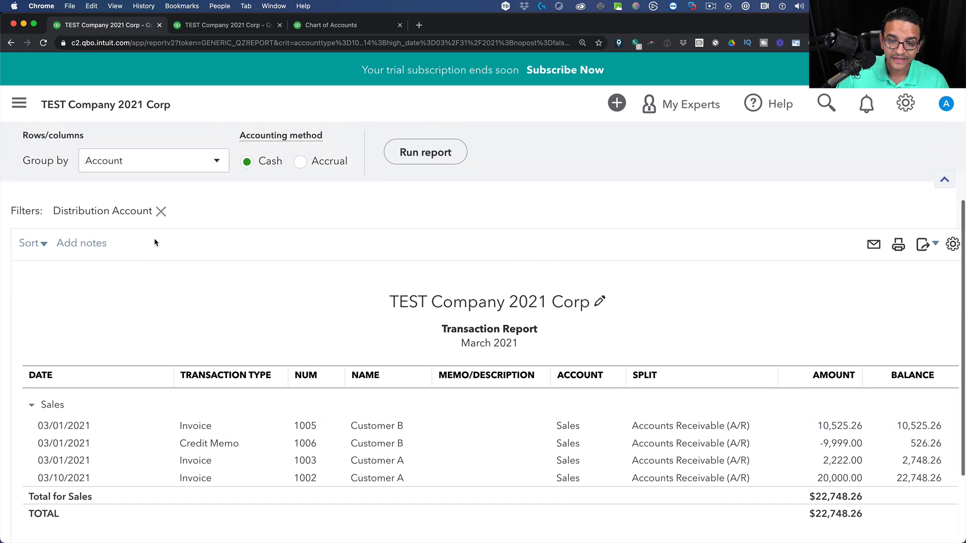
{"action": "scroll", "coordinate": [154, 243], "scroll_direction": "up", "scroll_amount": 3}
{"action": "left_click", "coordinate": [83, 166]}
{"action": "scroll", "coordinate": [582, 297], "scroll_direction": "down", "scroll_amount": 3}
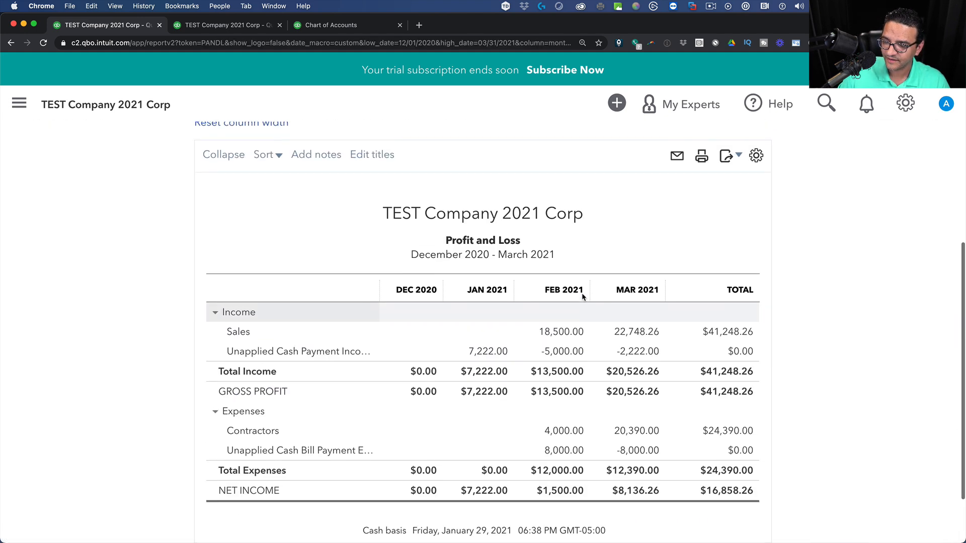
Reopen the March 2021 Sales transactions, view Customer B's credit memo, and close it to return to the Transaction Report.
{"action": "scroll", "coordinate": [581, 293], "scroll_direction": "up", "scroll_amount": 5}
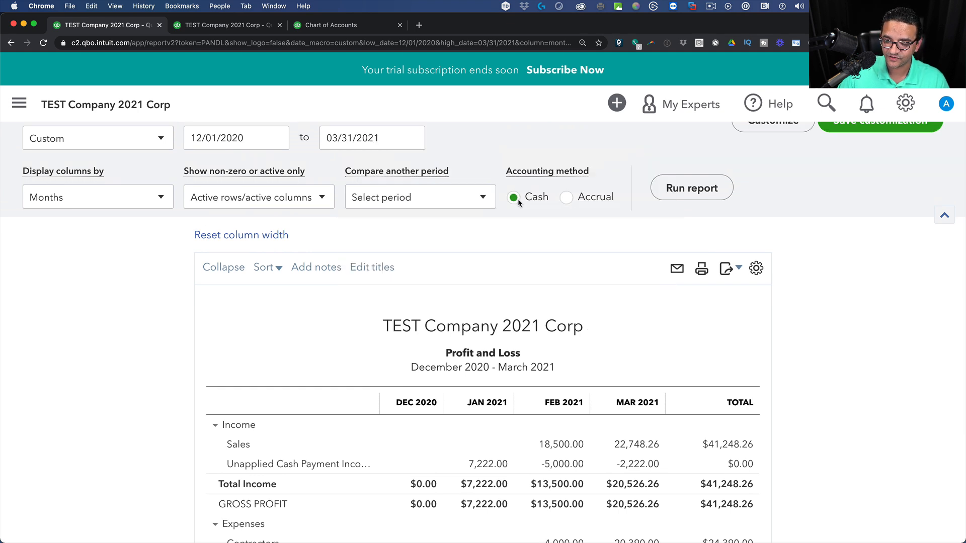
{"action": "left_click", "coordinate": [637, 444]}
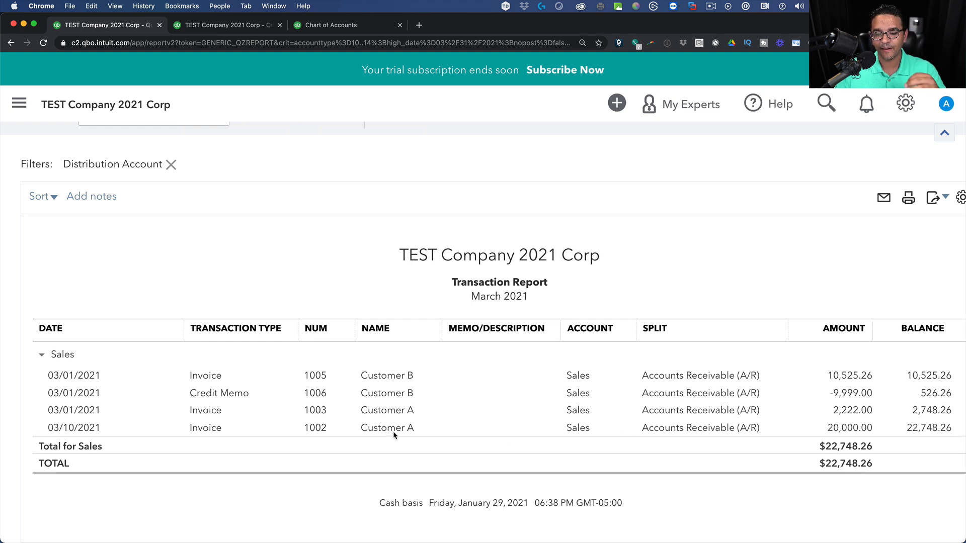
{"action": "left_click", "coordinate": [220, 393]}
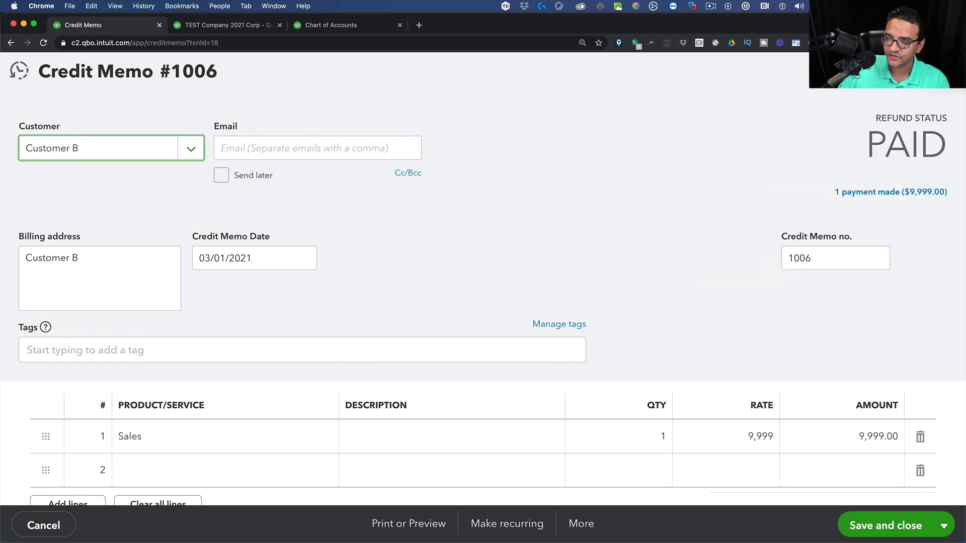
{"action": "left_click", "coordinate": [947, 71]}
{"action": "scroll", "coordinate": [620, 303], "scroll_direction": "up", "scroll_amount": 4}
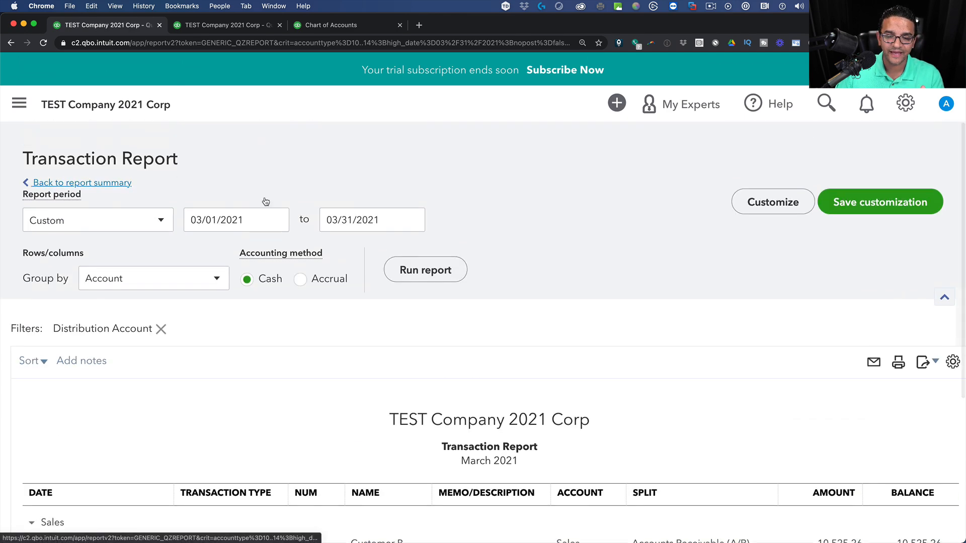
Go back from the Transaction Report to the report list and open the Profit and Loss report.
{"action": "left_click", "coordinate": [25, 183]}
{"action": "scroll", "coordinate": [714, 319], "scroll_direction": "up", "scroll_amount": 2}
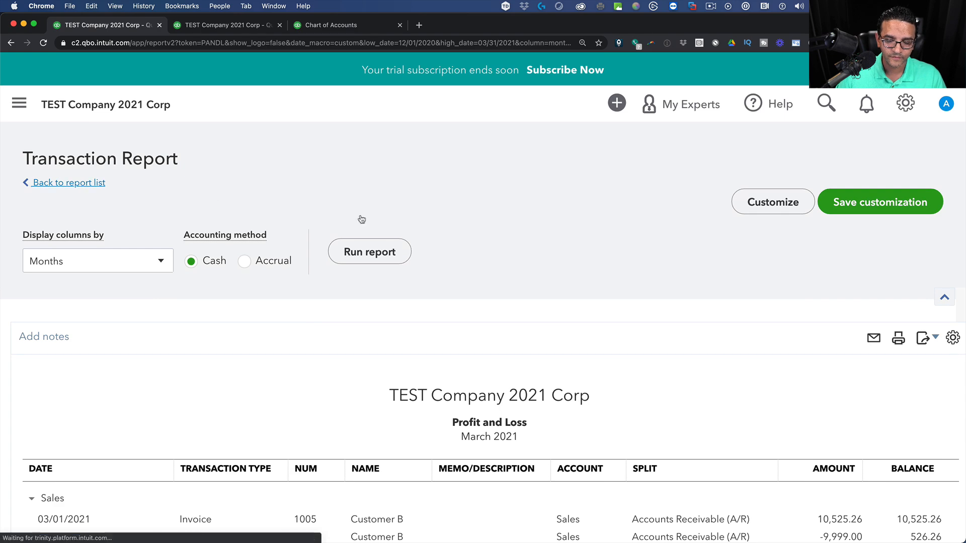
{"action": "left_click", "coordinate": [77, 188]}
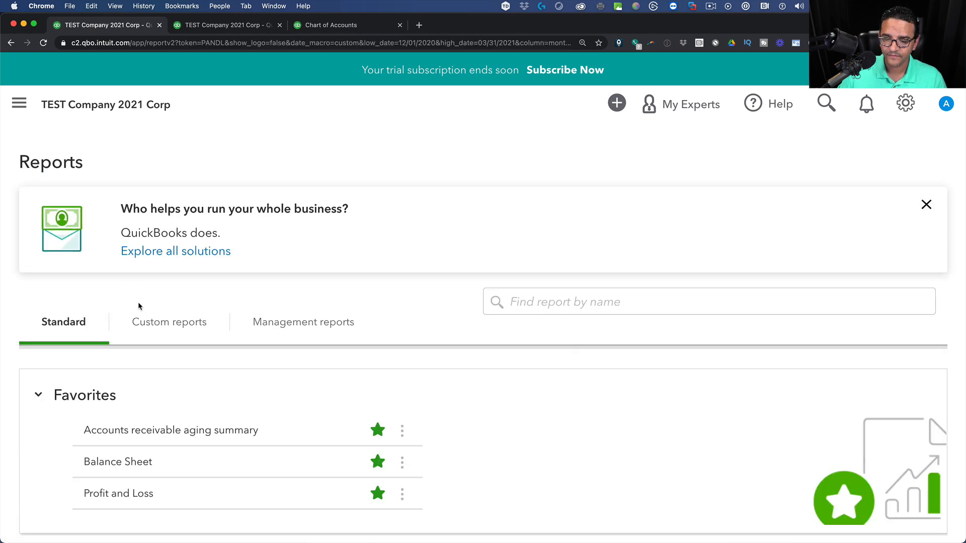
{"action": "scroll", "coordinate": [84, 443], "scroll_direction": "down", "scroll_amount": 2}
{"action": "left_click", "coordinate": [101, 442]}
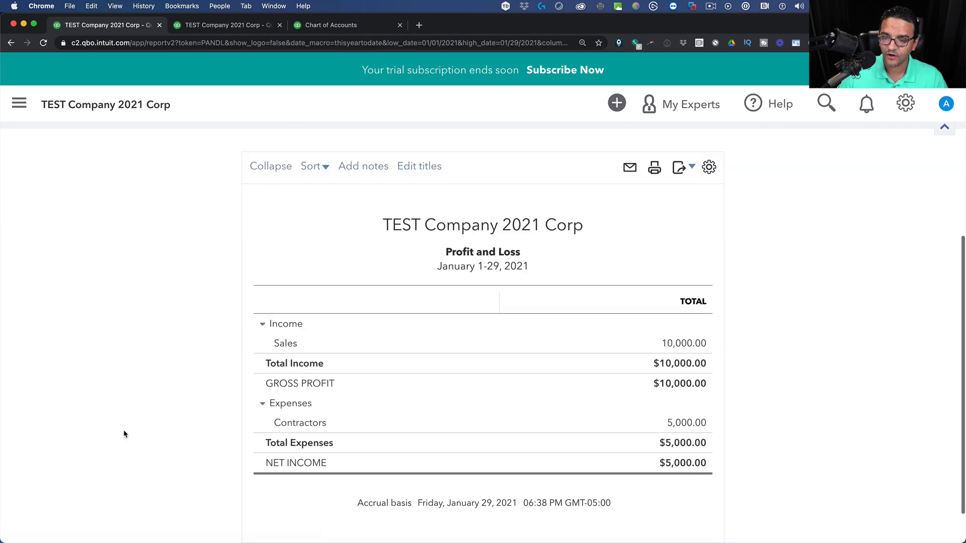
Run the accrual Profit and Loss for 12/01/2020 to 03/31/2021 with columns displayed by months.
{"action": "left_click", "coordinate": [235, 213]}
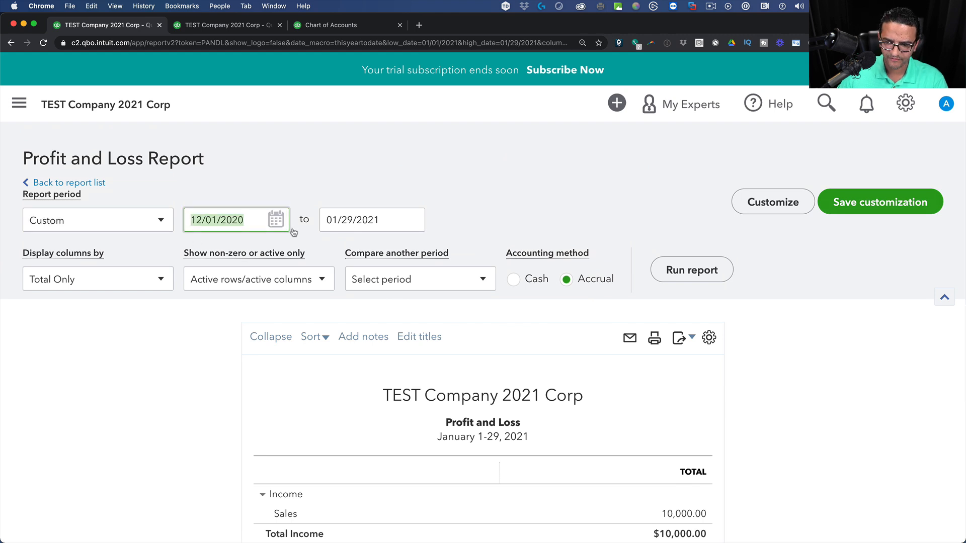
{"action": "left_click", "coordinate": [373, 215]}
{"action": "type", "text": "01/31/2021"}
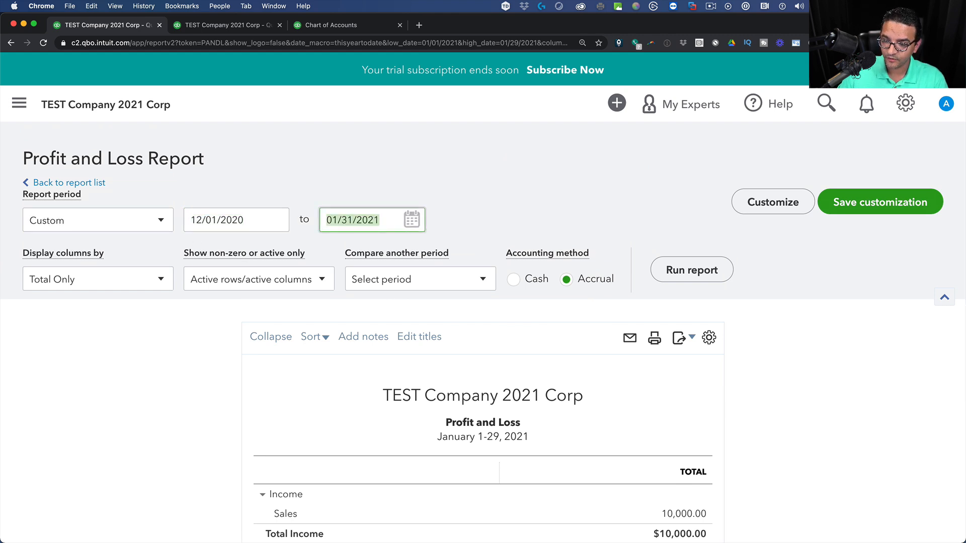
{"action": "left_click", "coordinate": [60, 280]}
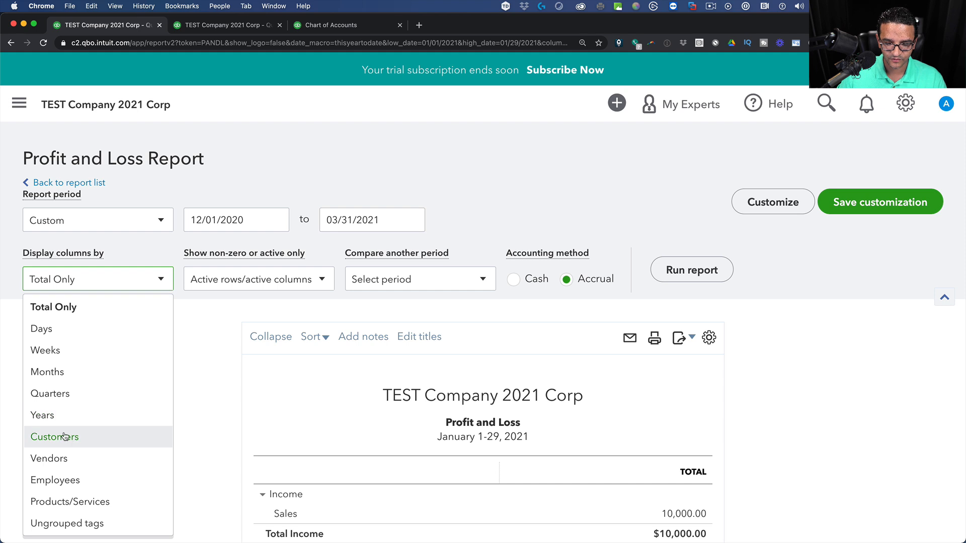
{"action": "left_click", "coordinate": [55, 371]}
{"action": "left_click", "coordinate": [691, 270]}
{"action": "scroll", "coordinate": [831, 318], "scroll_direction": "up", "scroll_amount": 3}
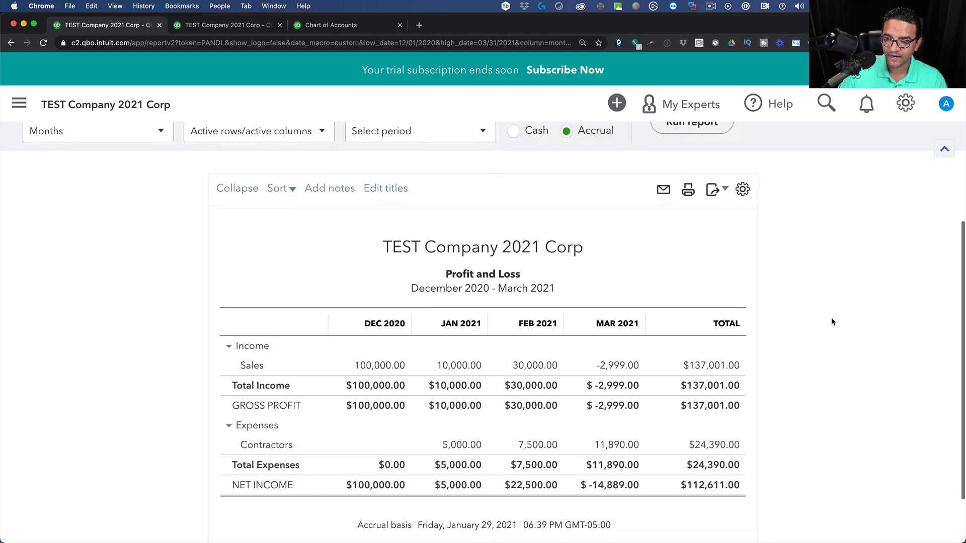
Examine the accrual transactions behind March 2021 Sales, then rerun the Profit and Loss on the cash basis.
{"action": "scroll", "coordinate": [579, 251], "scroll_direction": "down", "scroll_amount": 2}
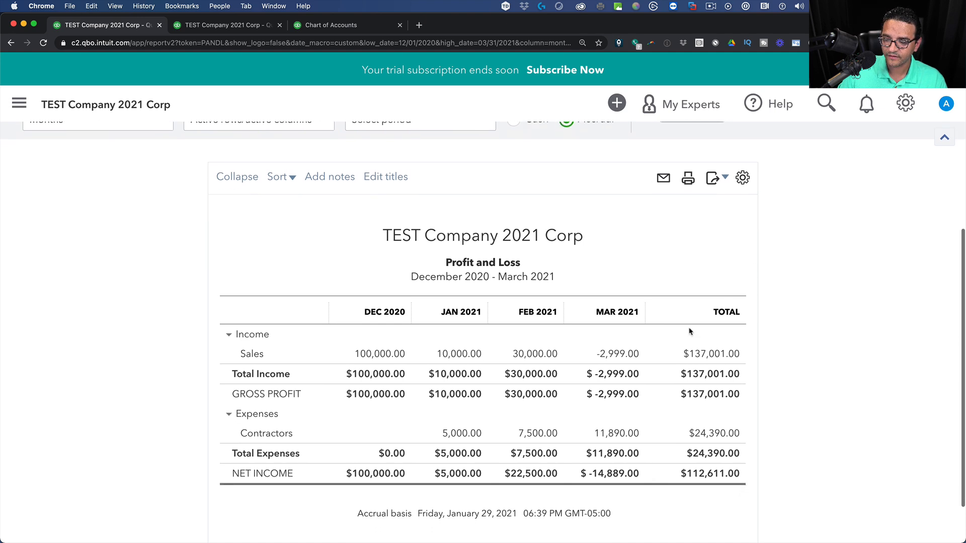
{"action": "left_click", "coordinate": [621, 356]}
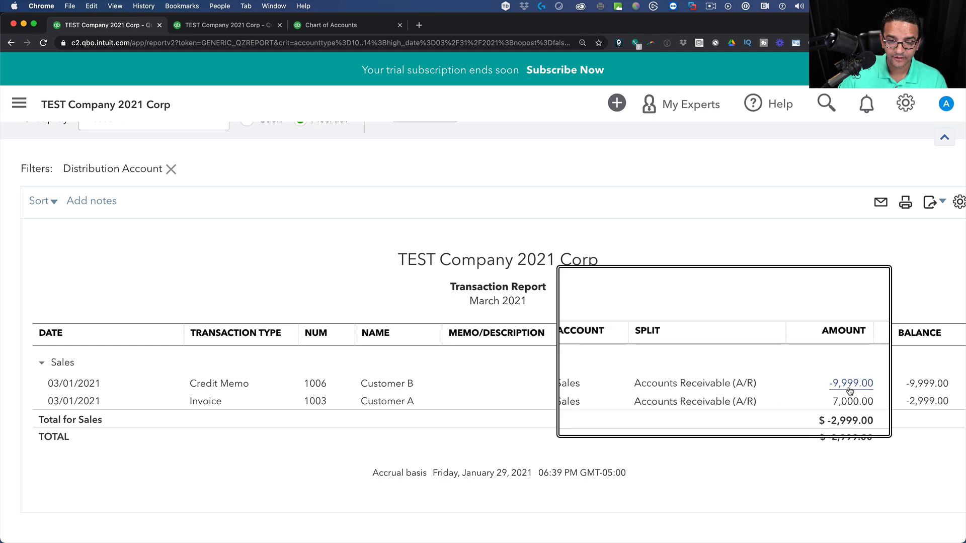
{"action": "scroll", "coordinate": [105, 201], "scroll_direction": "up", "scroll_amount": 4}
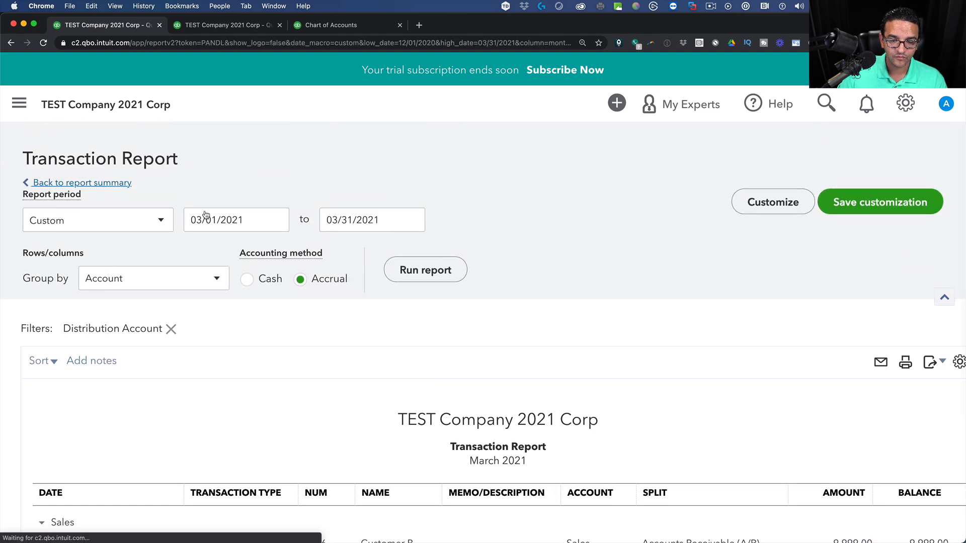
{"action": "left_click", "coordinate": [75, 182]}
{"action": "scroll", "coordinate": [634, 347], "scroll_direction": "up", "scroll_amount": 1}
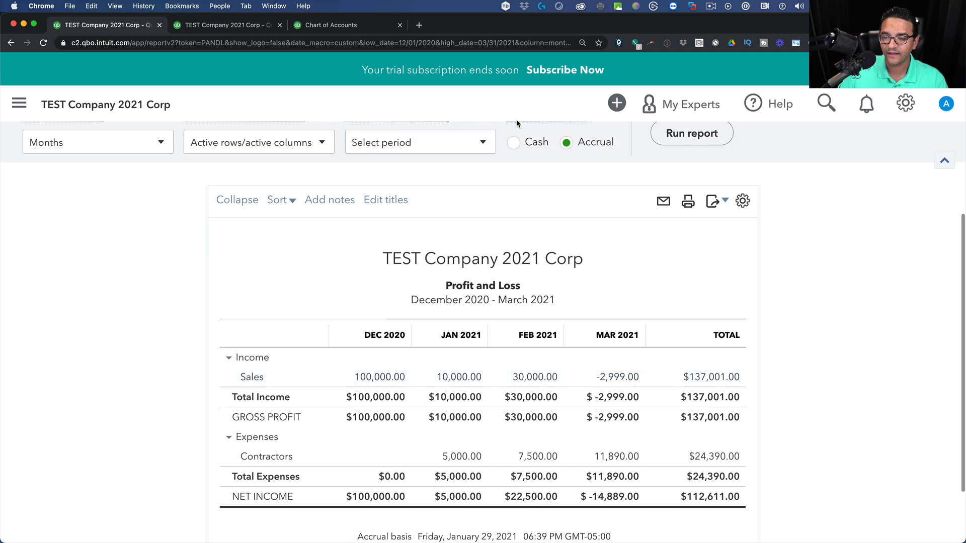
{"action": "left_click", "coordinate": [513, 142]}
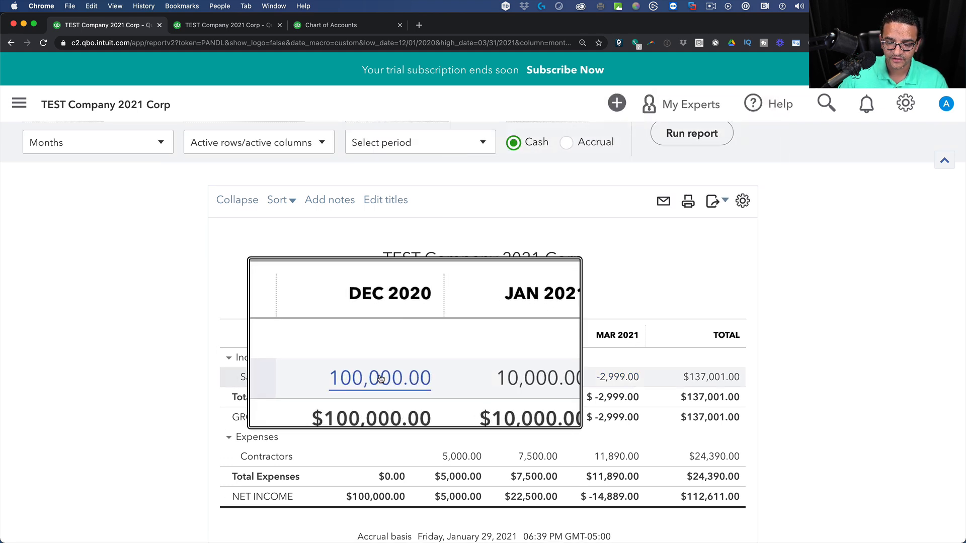
{"action": "left_click", "coordinate": [690, 140]}
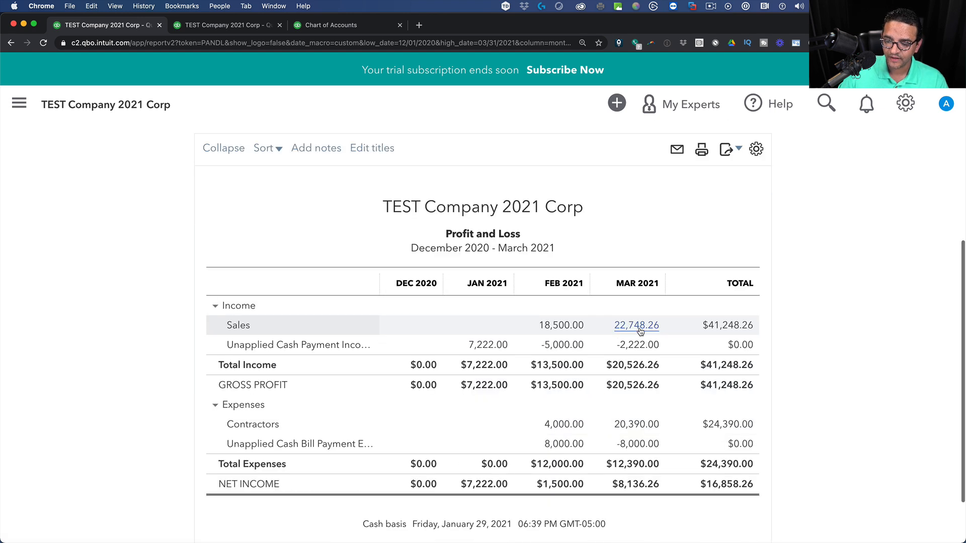
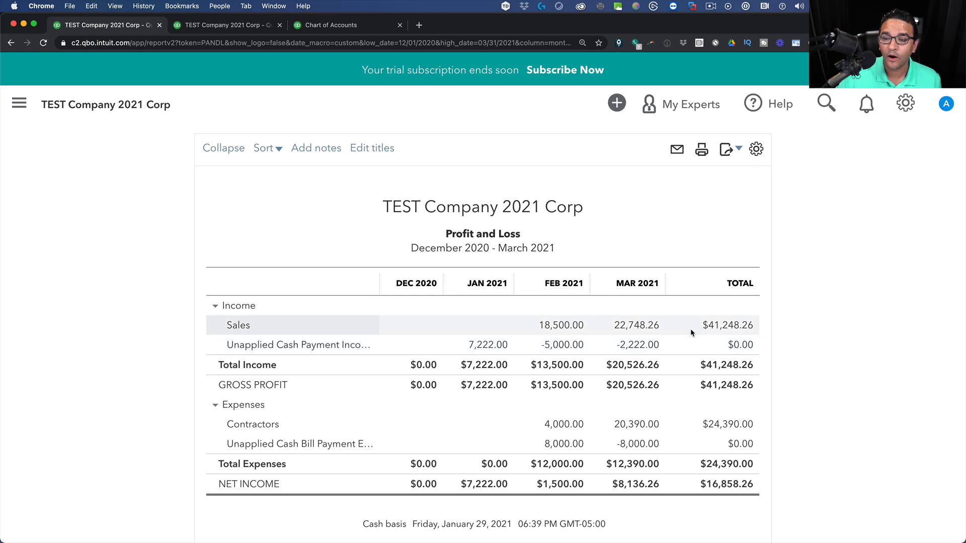
Start a new credit memo from the Chart of Accounts page and date it 01/01/2021.
{"action": "left_click", "coordinate": [367, 27]}
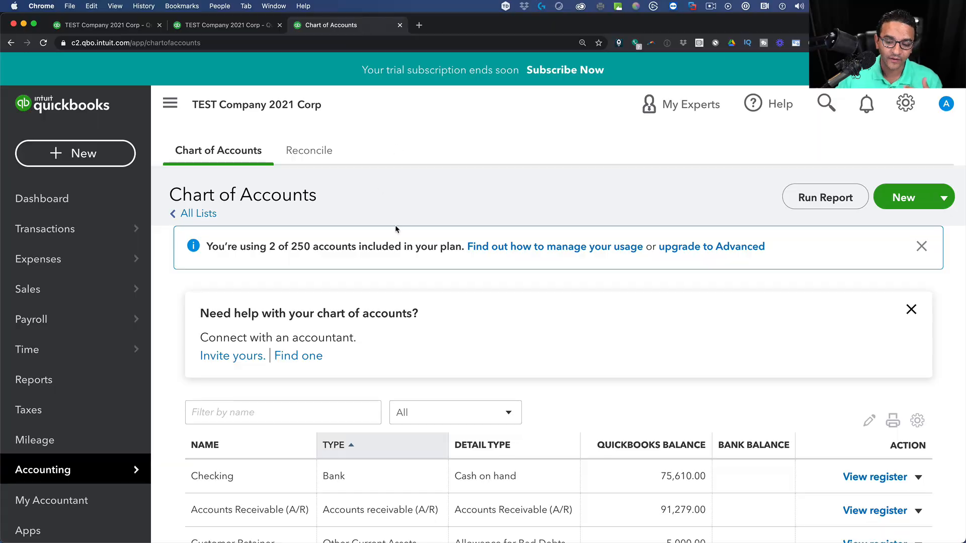
{"action": "left_click", "coordinate": [75, 153]}
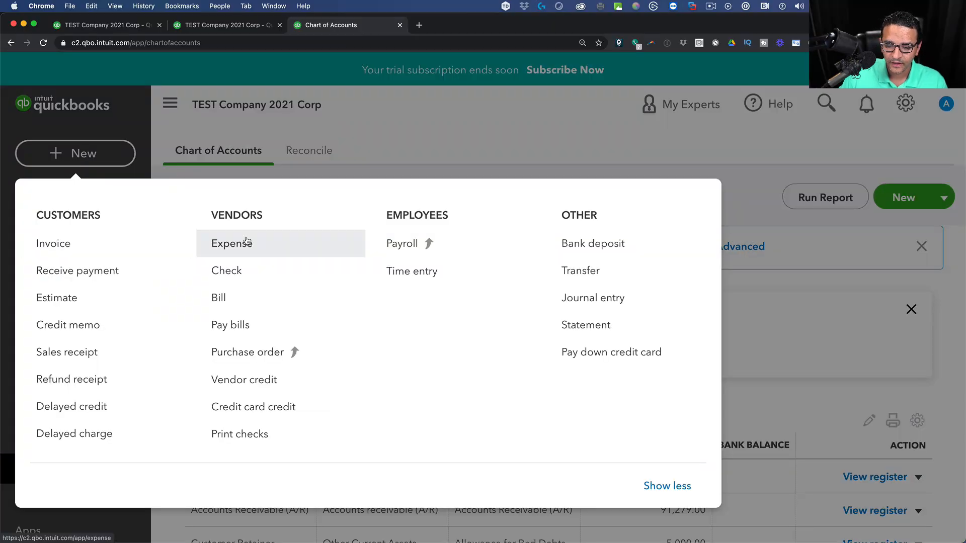
{"action": "left_click", "coordinate": [92, 322]}
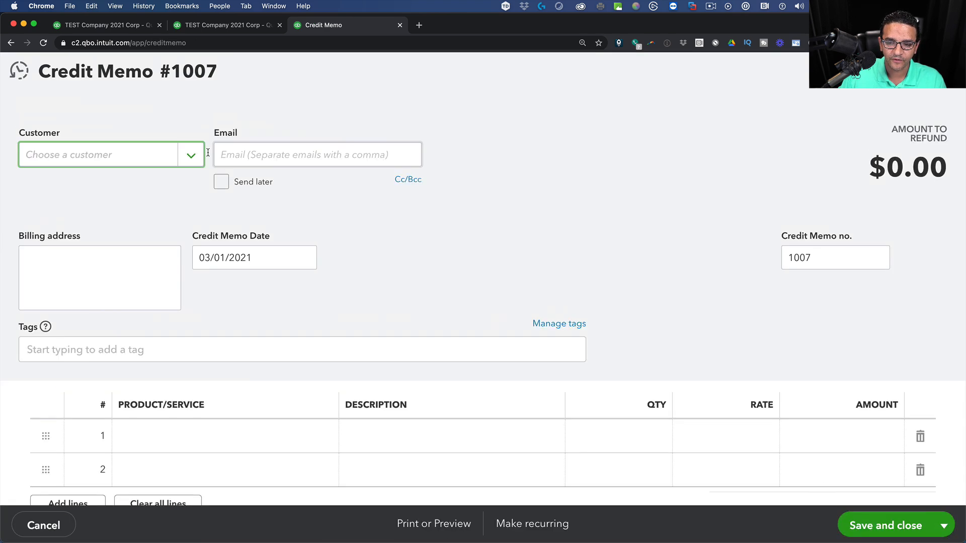
{"action": "left_click", "coordinate": [261, 257]}
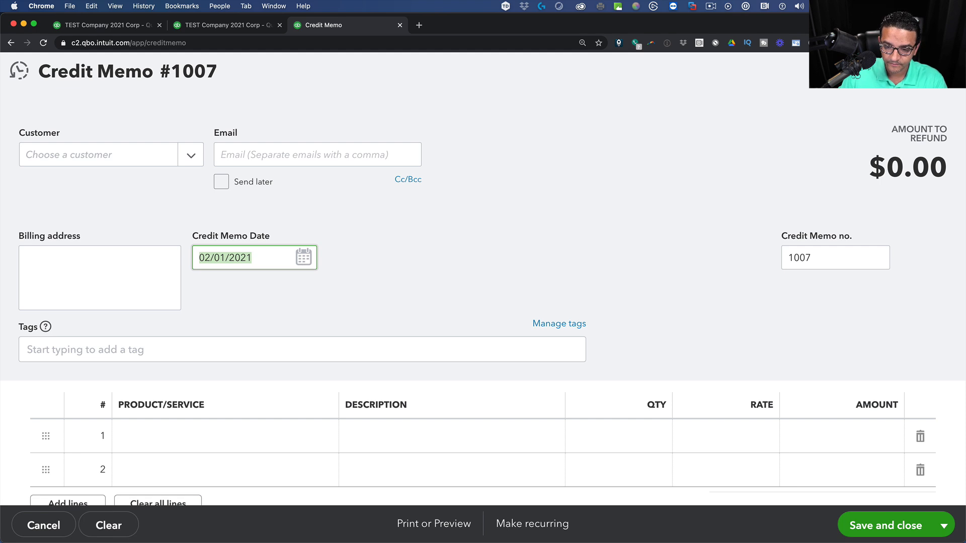
{"action": "scroll", "coordinate": [320, 282], "scroll_direction": "down", "scroll_amount": 2}
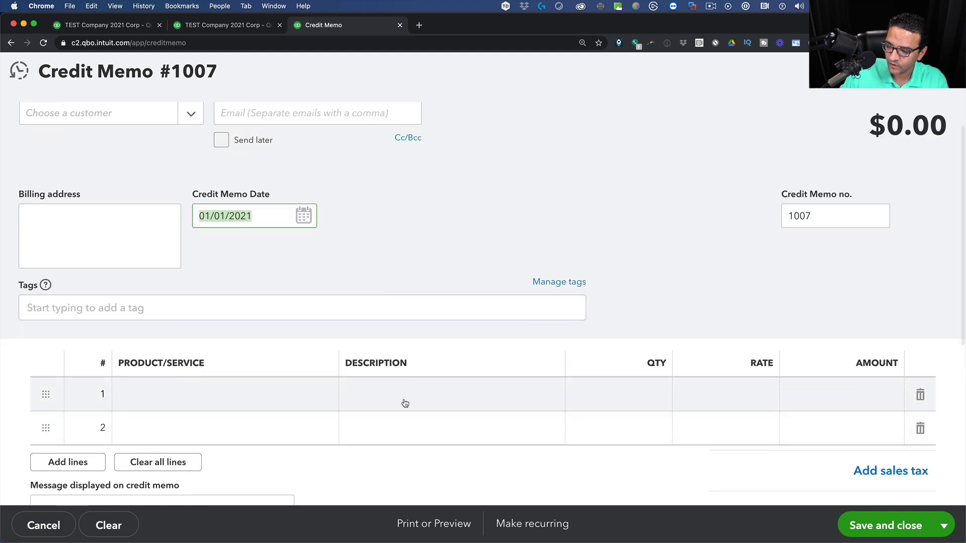
Add an Hours line with an amount of 1,111 to the credit memo.
{"action": "left_click", "coordinate": [272, 399]}
{"action": "left_click", "coordinate": [157, 453]}
{"action": "left_click", "coordinate": [859, 395]}
{"action": "type", "text": "1111"}
{"action": "key", "text": "Tab"}
{"action": "scroll", "coordinate": [738, 247], "scroll_direction": "up", "scroll_amount": 2}
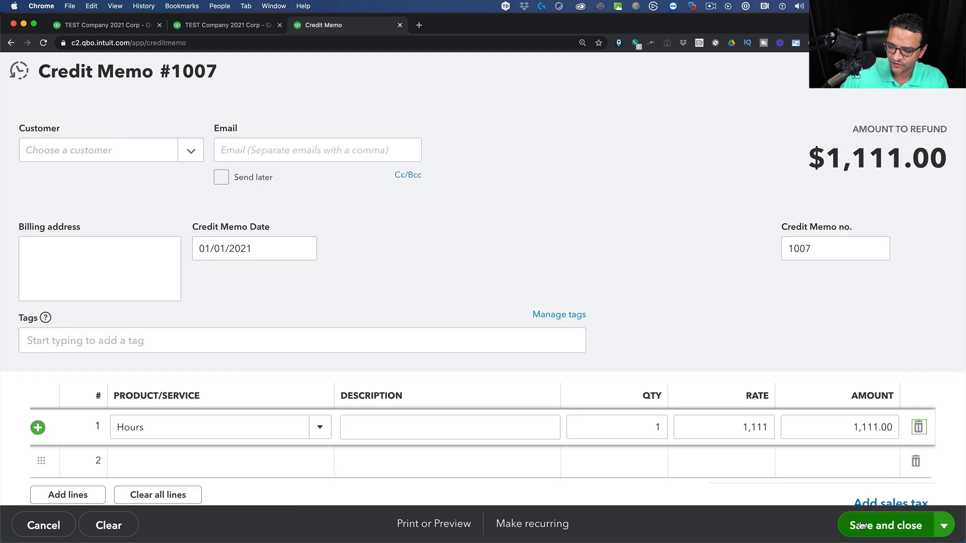
Assign the credit memo to Customer A and save it.
{"action": "left_click", "coordinate": [861, 523]}
{"action": "scroll", "coordinate": [529, 352], "scroll_direction": "down", "scroll_amount": 2}
{"action": "scroll", "coordinate": [530, 352], "scroll_direction": "up", "scroll_amount": 2}
{"action": "left_click", "coordinate": [198, 156]}
{"action": "left_click", "coordinate": [73, 201]}
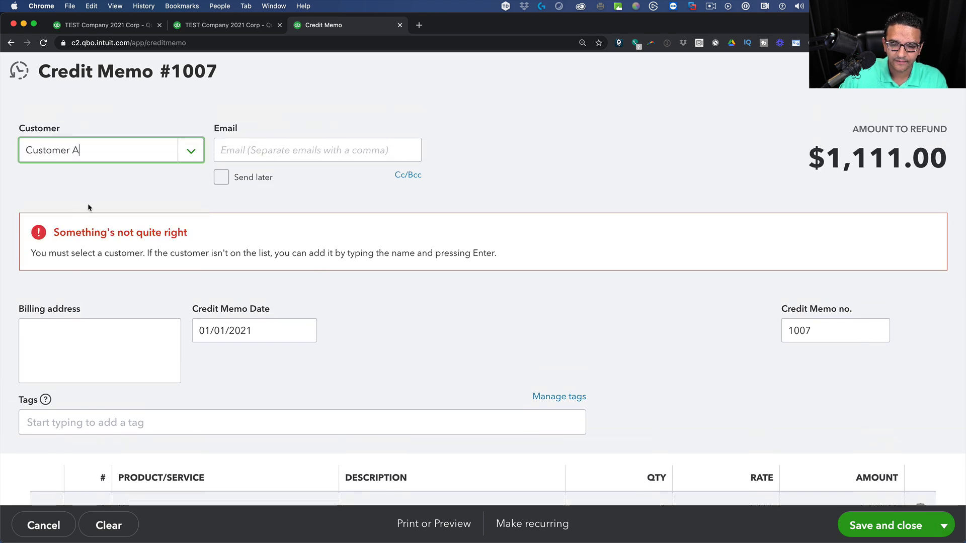
{"action": "left_click", "coordinate": [855, 526]}
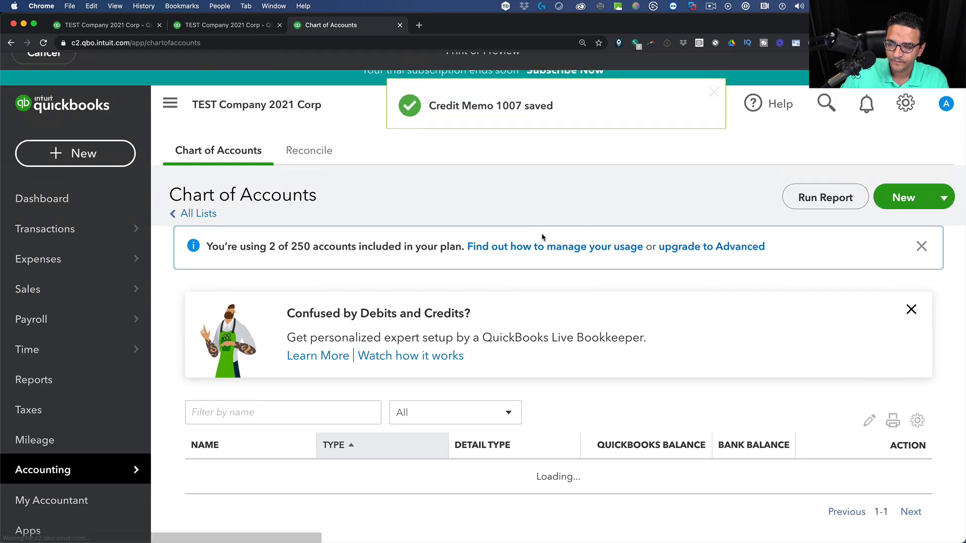
Open credit memo 1007 from the recent transactions and view the invoice its linked payment is applied to.
{"action": "scroll", "coordinate": [594, 261], "scroll_direction": "down", "scroll_amount": 1}
{"action": "left_click", "coordinate": [826, 103]}
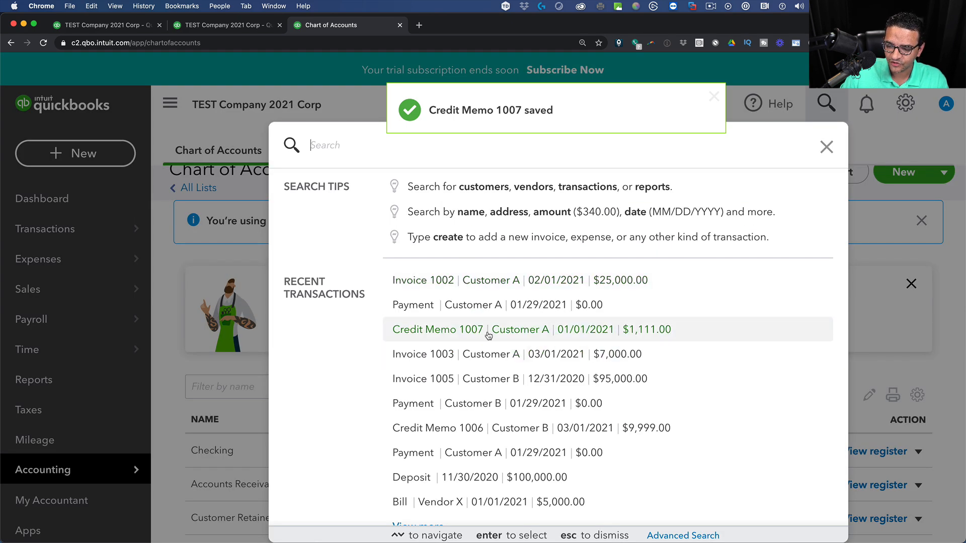
{"action": "left_click", "coordinate": [488, 330]}
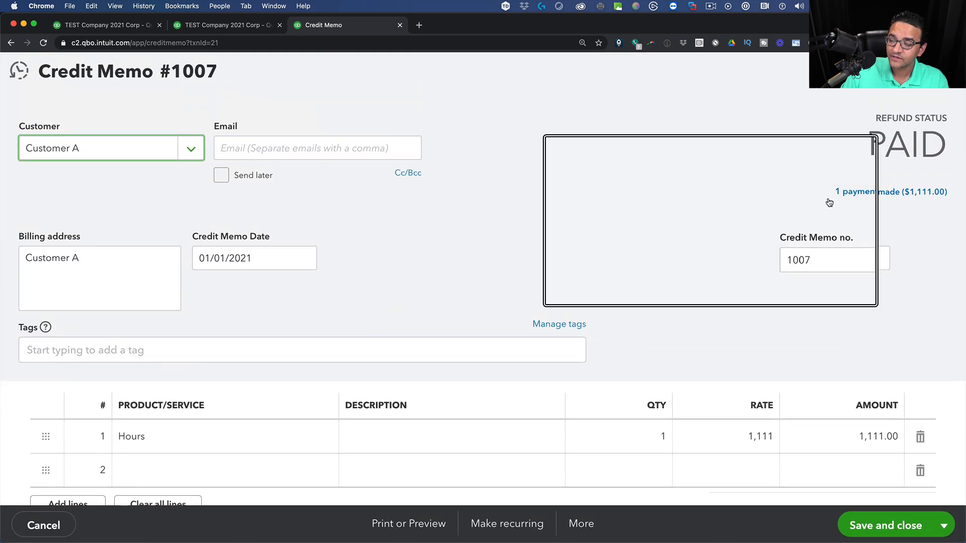
{"action": "left_click", "coordinate": [886, 197]}
{"action": "left_click", "coordinate": [636, 201]}
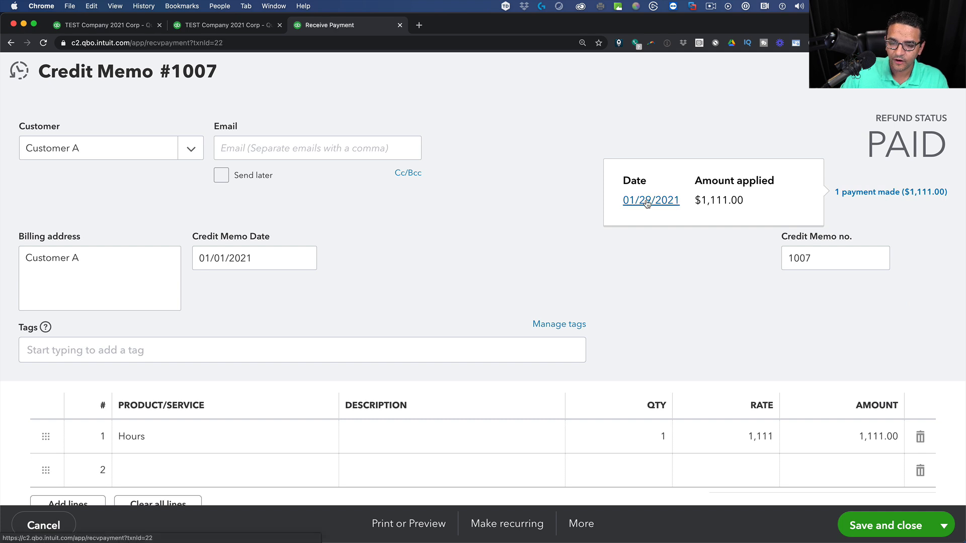
{"action": "scroll", "coordinate": [170, 443], "scroll_direction": "down", "scroll_amount": 3}
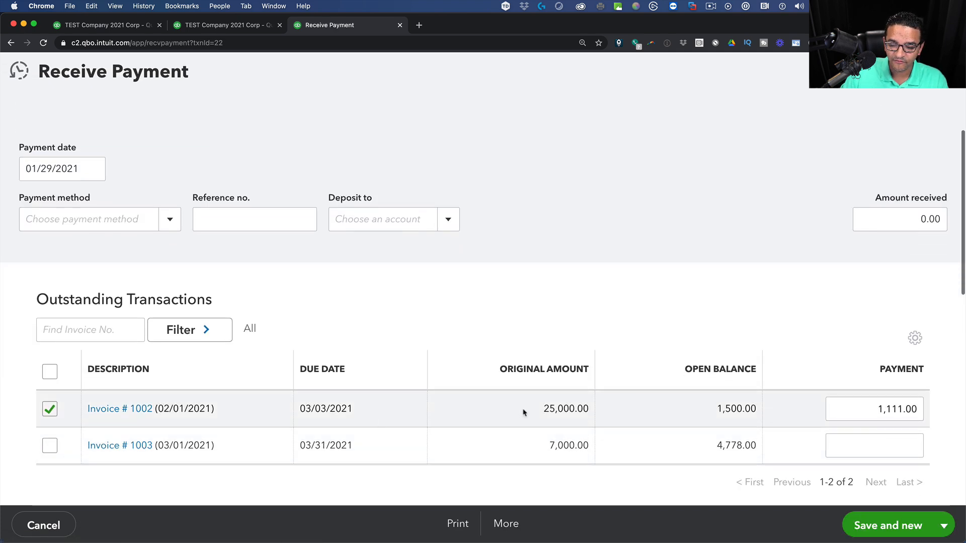
{"action": "left_click", "coordinate": [50, 410]}
{"action": "left_click", "coordinate": [50, 446]}
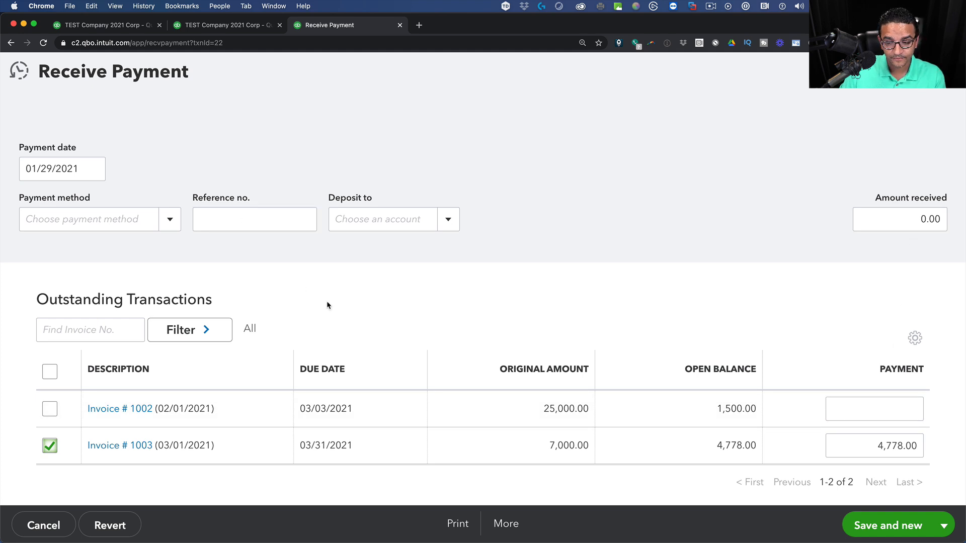
{"action": "scroll", "coordinate": [335, 302], "scroll_direction": "down", "scroll_amount": 3}
{"action": "scroll", "coordinate": [341, 300], "scroll_direction": "up", "scroll_amount": 3}
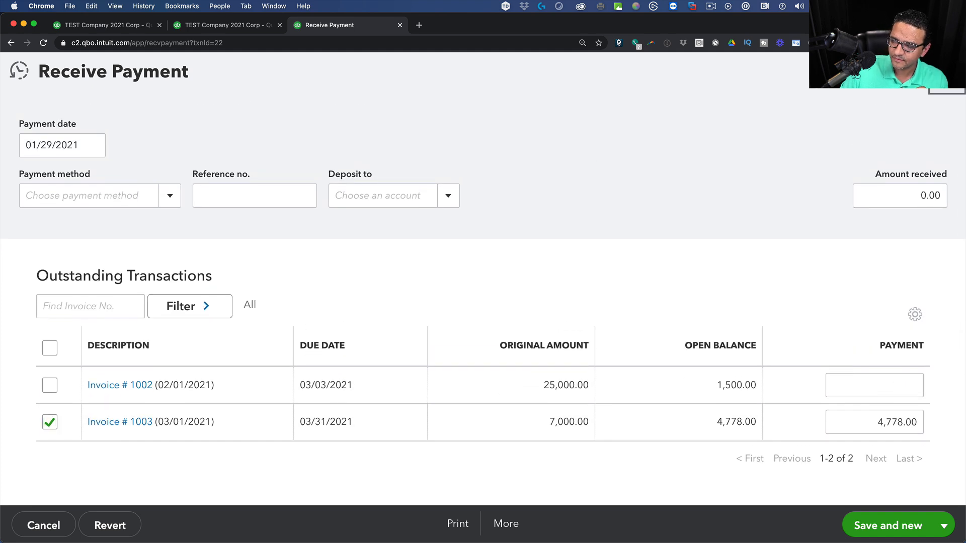
{"action": "key", "text": "ctrl+alt+a"}
{"action": "left_click", "coordinate": [560, 317]}
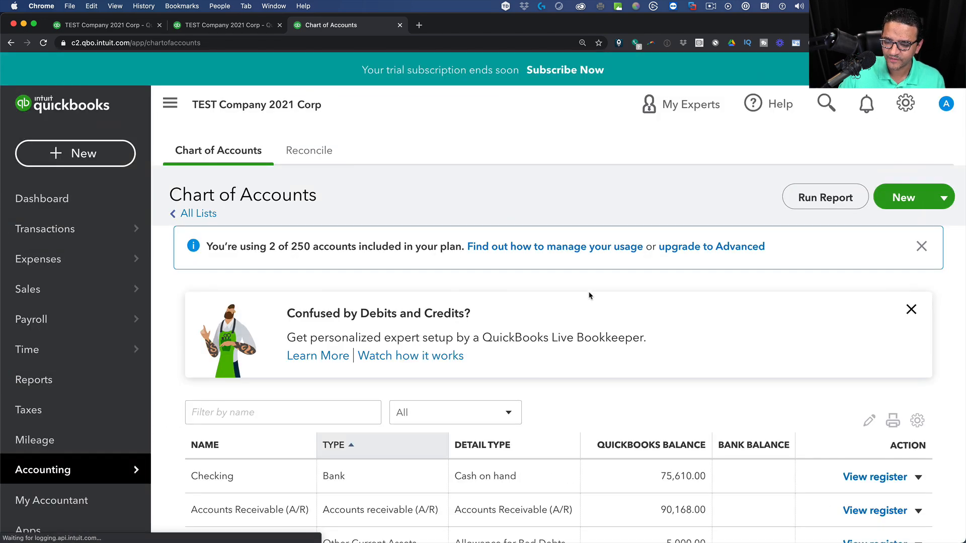
Reopen credit memo 1007 from the recent transactions and open its linked 01/29/2021 payment.
{"action": "left_click", "coordinate": [826, 104]}
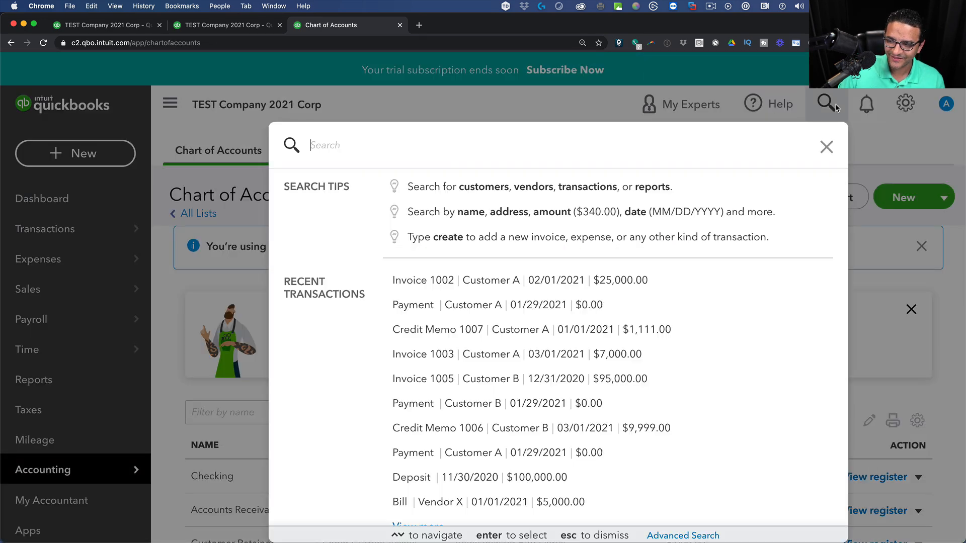
{"action": "left_click", "coordinate": [486, 329]}
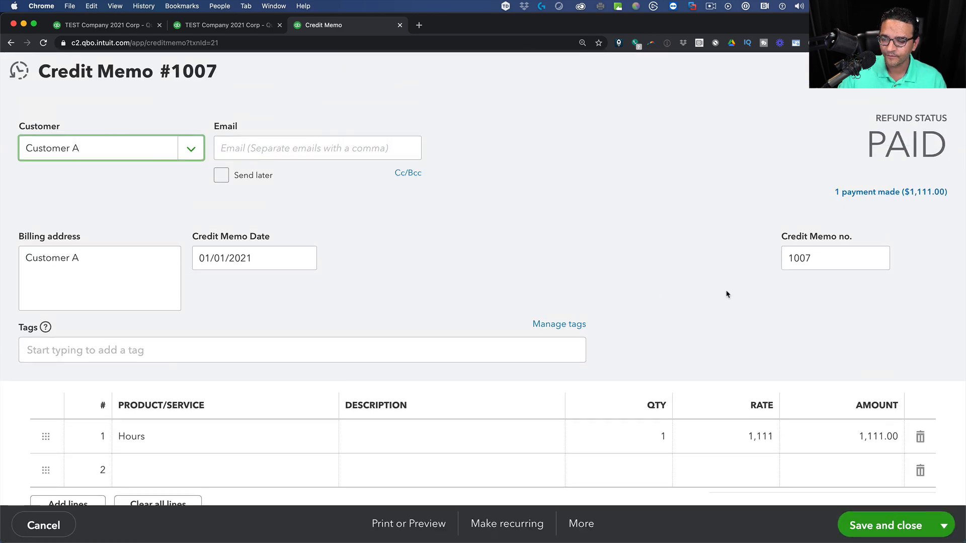
{"action": "scroll", "coordinate": [881, 202], "scroll_direction": "up", "scroll_amount": 3}
{"action": "scroll", "coordinate": [880, 201], "scroll_direction": "down", "scroll_amount": 3}
{"action": "left_click", "coordinate": [904, 196]}
{"action": "left_click", "coordinate": [650, 209]}
{"action": "scroll", "coordinate": [151, 267], "scroll_direction": "down", "scroll_amount": 3}
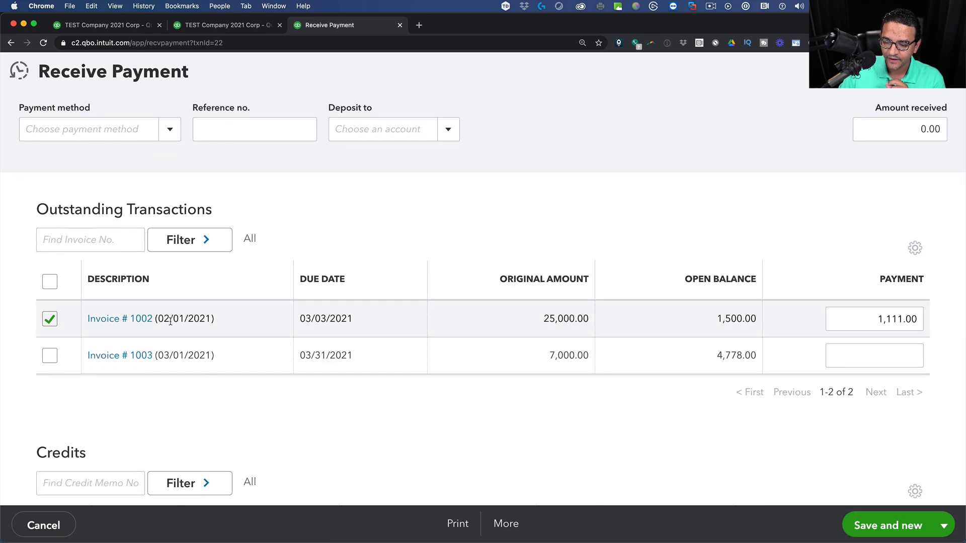
Deselect invoice 1002 on the payment and apply 1,111.00 to invoice 1003 instead.
{"action": "left_click", "coordinate": [918, 319]}
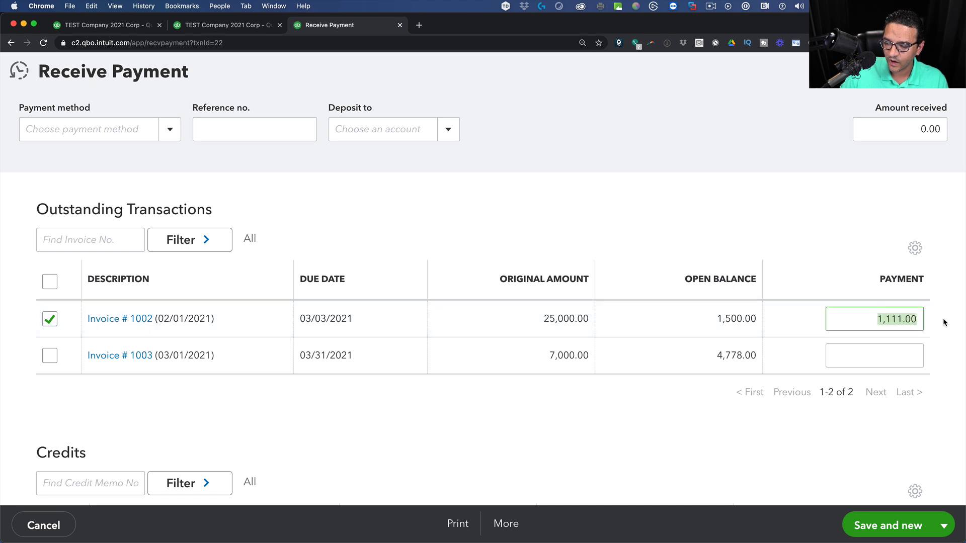
{"action": "left_click", "coordinate": [46, 319]}
{"action": "left_click", "coordinate": [48, 356]}
{"action": "left_click", "coordinate": [873, 352]}
{"action": "type", "text": "11"}
{"action": "key", "text": "Tab"}
{"action": "scroll", "coordinate": [726, 263], "scroll_direction": "up", "scroll_amount": 3}
{"action": "scroll", "coordinate": [745, 258], "scroll_direction": "down", "scroll_amount": 1}
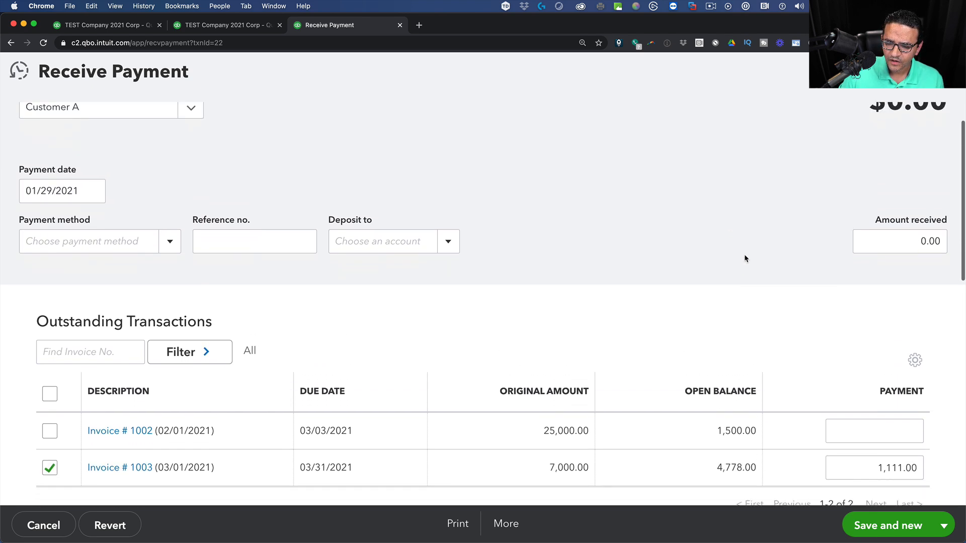
{"action": "scroll", "coordinate": [743, 255], "scroll_direction": "down", "scroll_amount": 5}
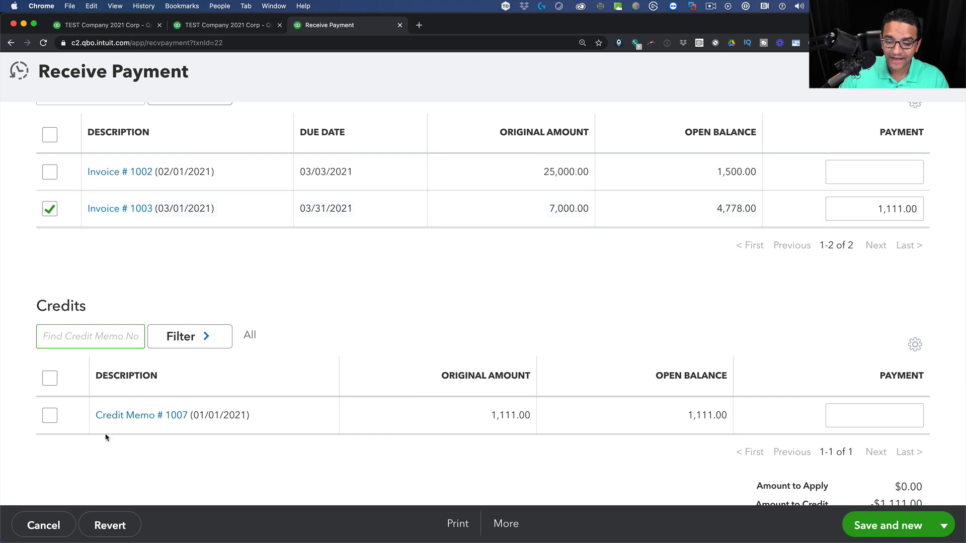
Apply the 1,111.00 from credit memo 1007 to the payment, then save it and close the payment form.
{"action": "left_click", "coordinate": [48, 417]}
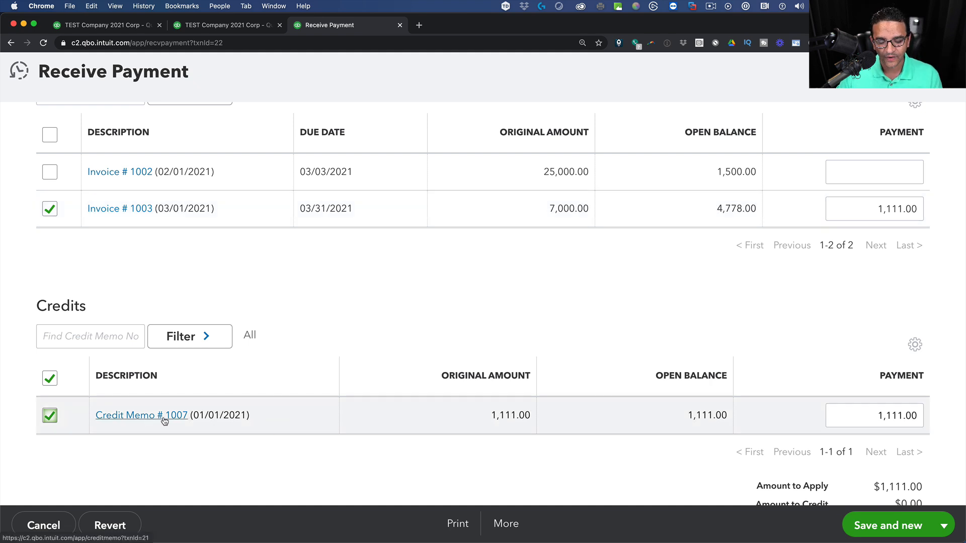
{"action": "scroll", "coordinate": [162, 419], "scroll_direction": "down", "scroll_amount": 5}
{"action": "scroll", "coordinate": [170, 288], "scroll_direction": "up", "scroll_amount": 7}
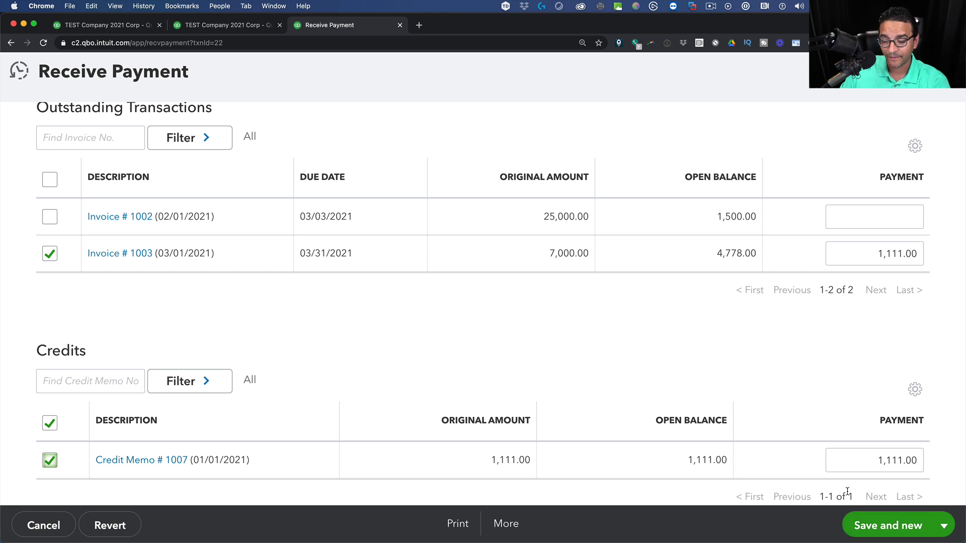
{"action": "left_click", "coordinate": [943, 525]}
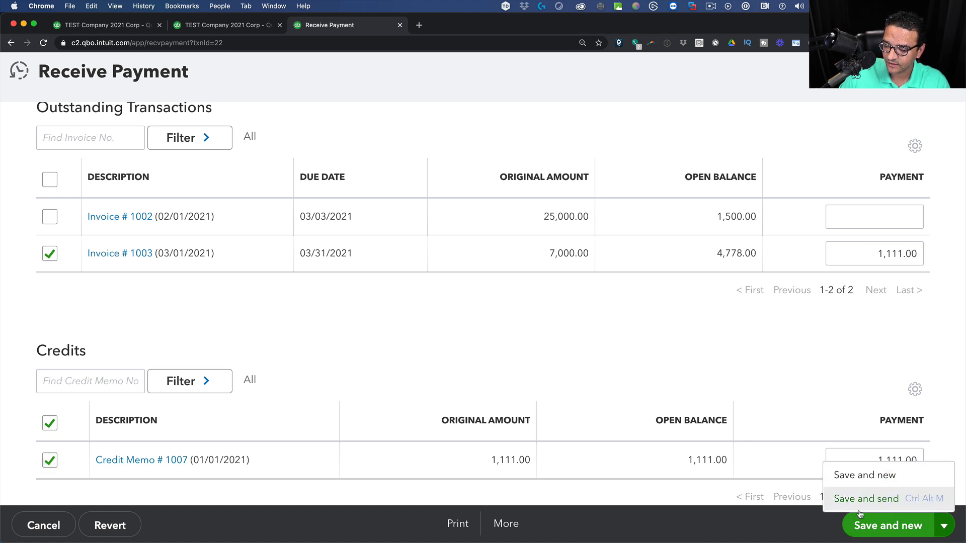
{"action": "left_click", "coordinate": [944, 526]}
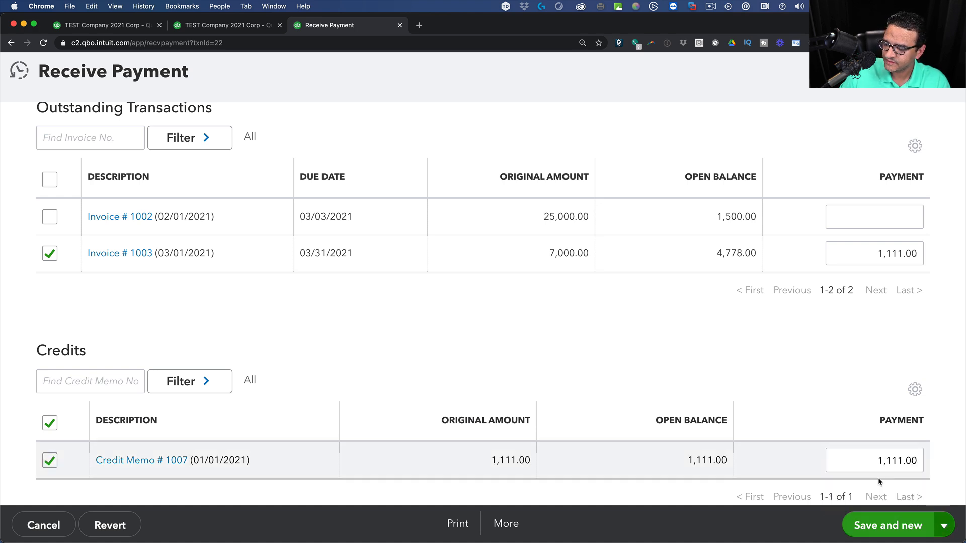
{"action": "left_click", "coordinate": [837, 476]}
{"action": "left_click", "coordinate": [638, 344]}
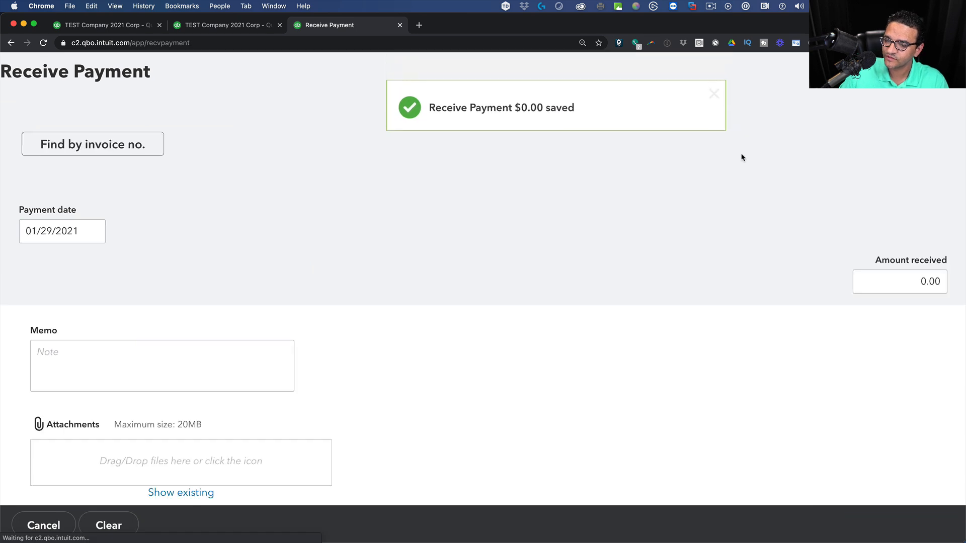
{"action": "left_click", "coordinate": [946, 71]}
Rerun the cash-basis Profit and Loss report for December 2020 to March 2021 and review the monthly income.
{"action": "left_click", "coordinate": [112, 24]}
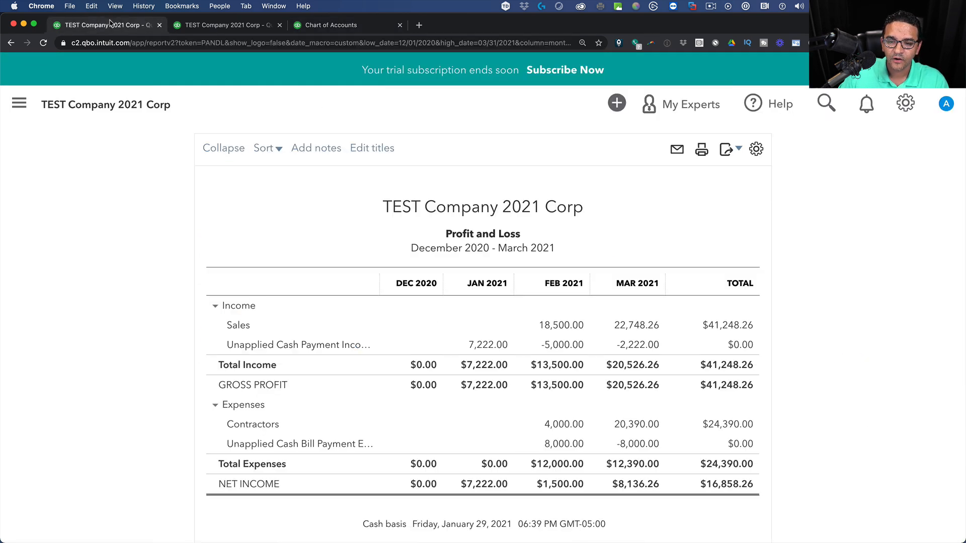
{"action": "scroll", "coordinate": [534, 223], "scroll_direction": "up", "scroll_amount": 2}
{"action": "scroll", "coordinate": [533, 223], "scroll_direction": "up", "scroll_amount": 2}
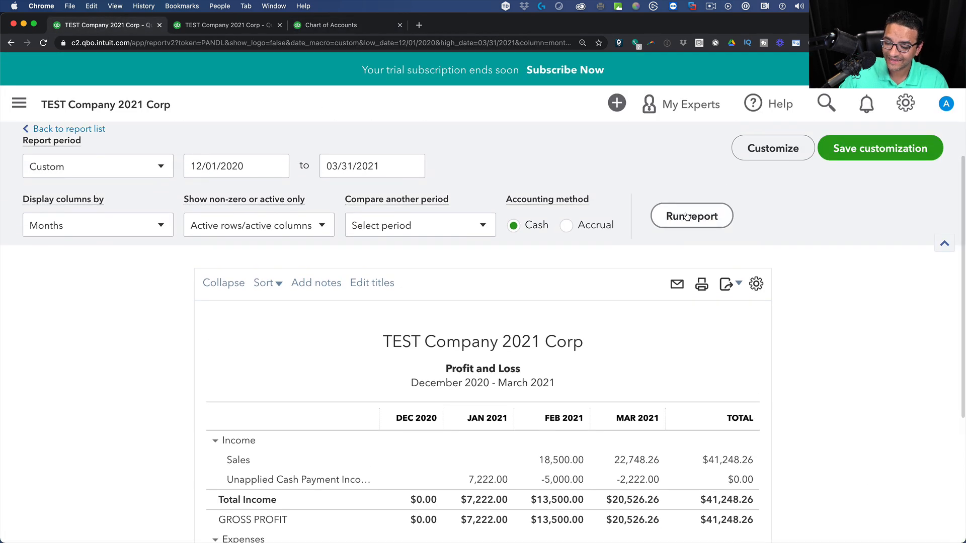
{"action": "scroll", "coordinate": [765, 300], "scroll_direction": "down", "scroll_amount": 3}
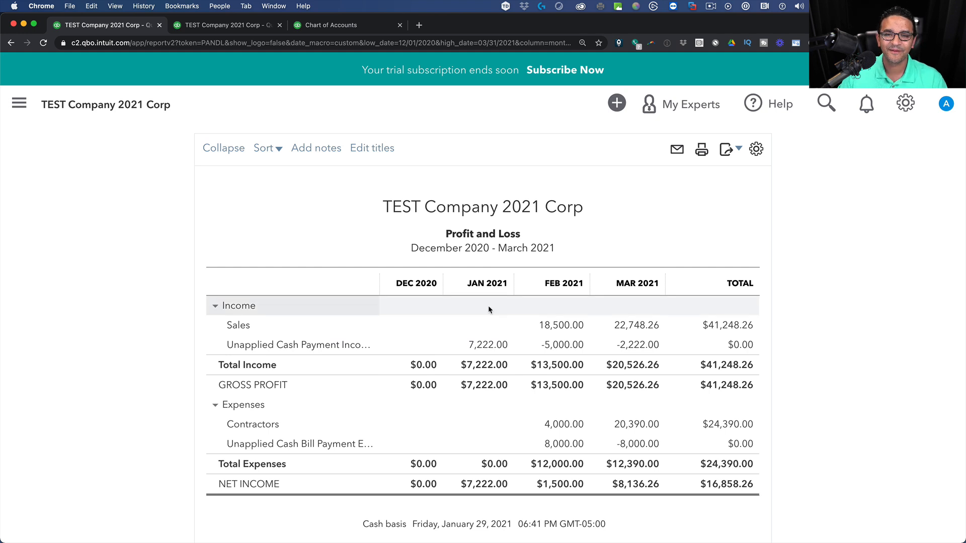
{"action": "scroll", "coordinate": [488, 306], "scroll_direction": "up", "scroll_amount": 5}
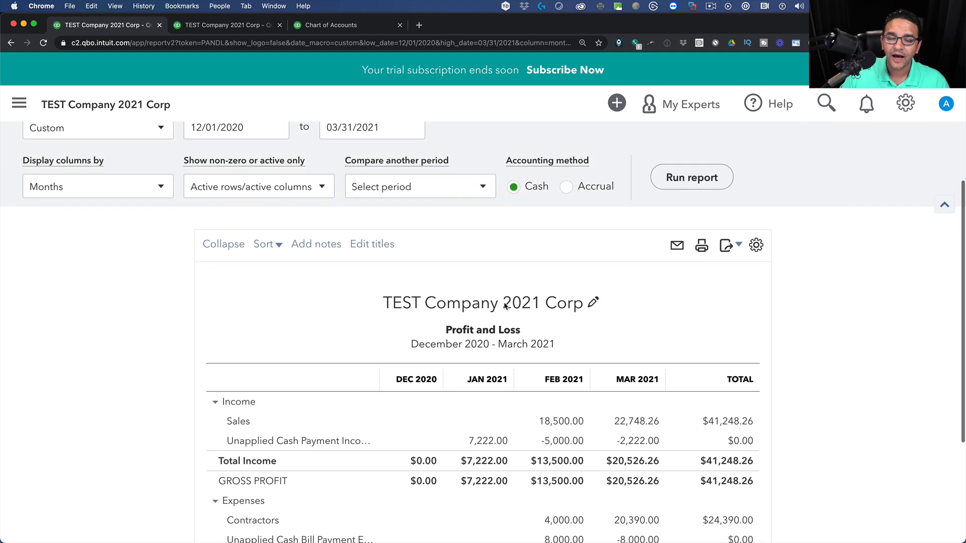
Open the transactions behind the March 2021 sales amount and view the first listed invoice 1003.
{"action": "left_click", "coordinate": [645, 422]}
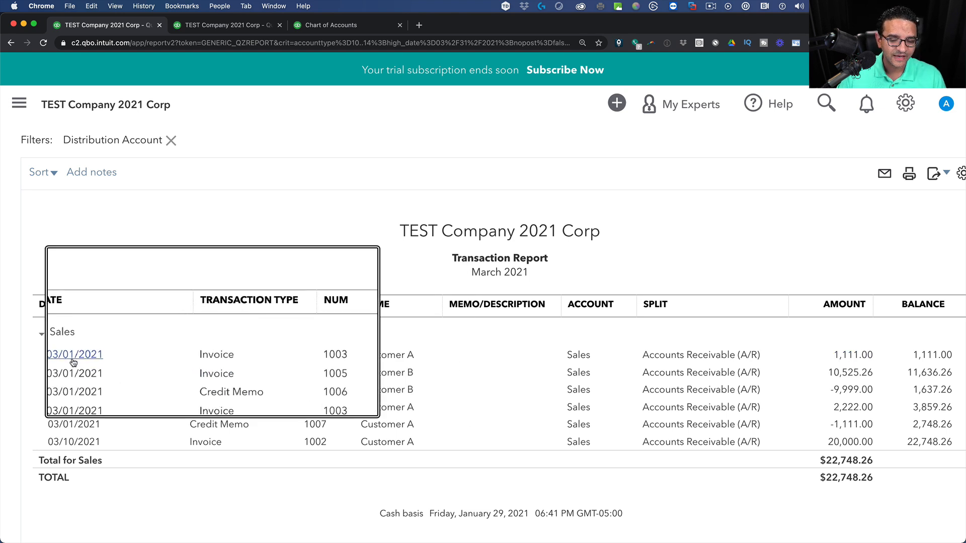
{"action": "left_click", "coordinate": [211, 363]}
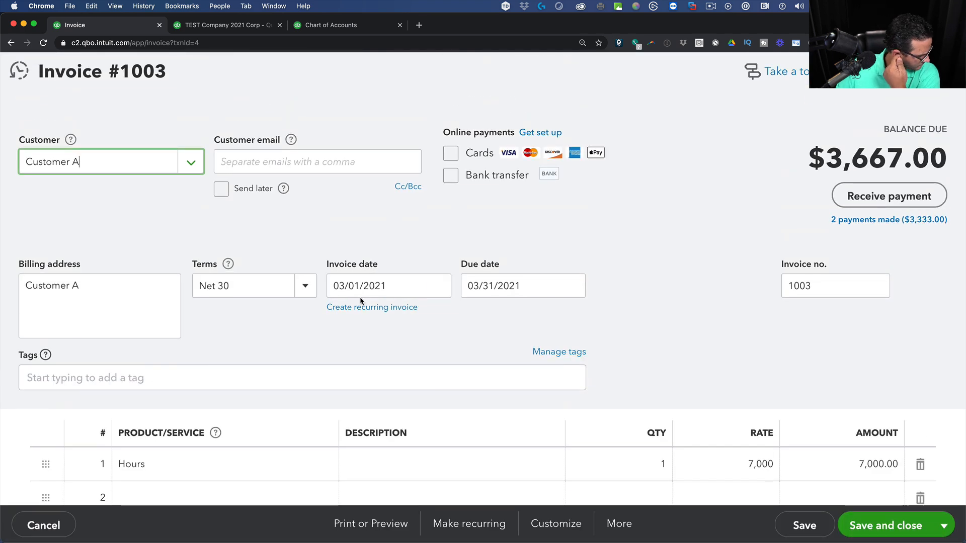
{"action": "left_click", "coordinate": [43, 525]}
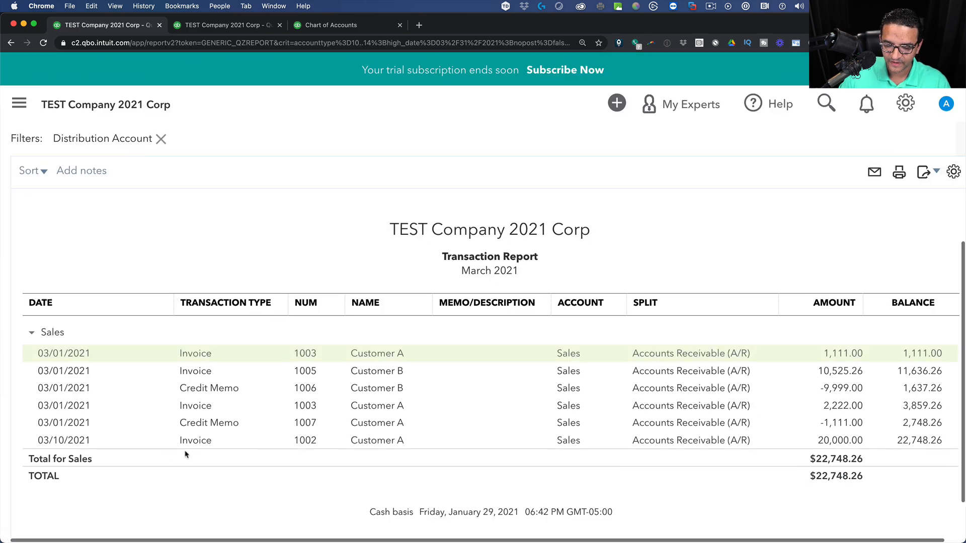
Open credit memo 1007 from the March transaction report, check its credit memo date and close it.
{"action": "left_click", "coordinate": [222, 426]}
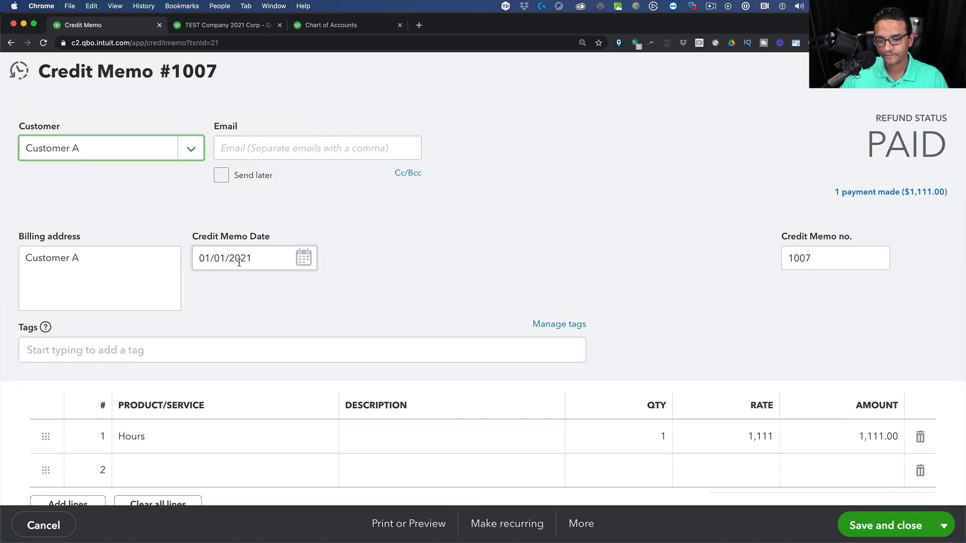
{"action": "left_click", "coordinate": [234, 258]}
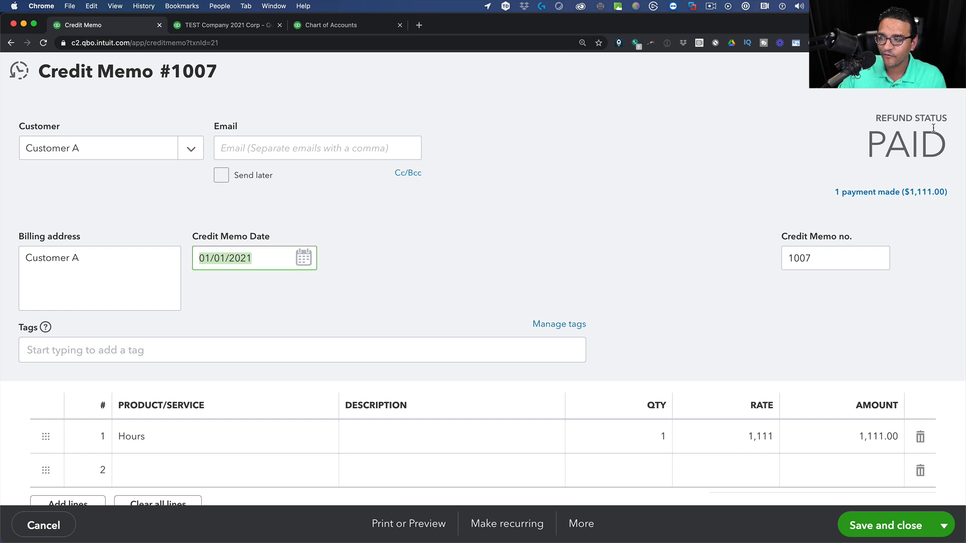
{"action": "left_click", "coordinate": [948, 71]}
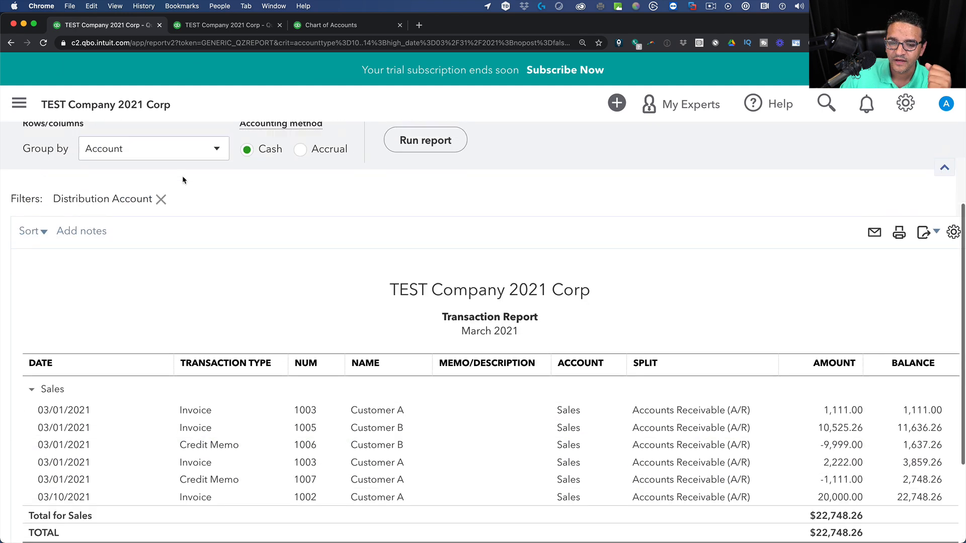
Return to the Profit and Loss summary and run it on the accrual basis.
{"action": "left_click", "coordinate": [128, 182]}
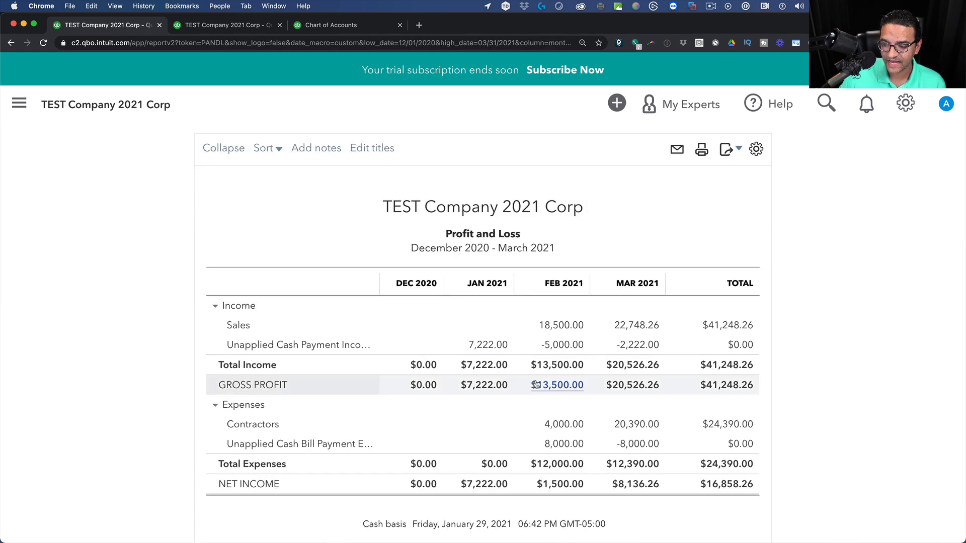
{"action": "left_click", "coordinate": [566, 222]}
{"action": "scroll", "coordinate": [700, 210], "scroll_direction": "down", "scroll_amount": 1}
{"action": "left_click", "coordinate": [701, 156]}
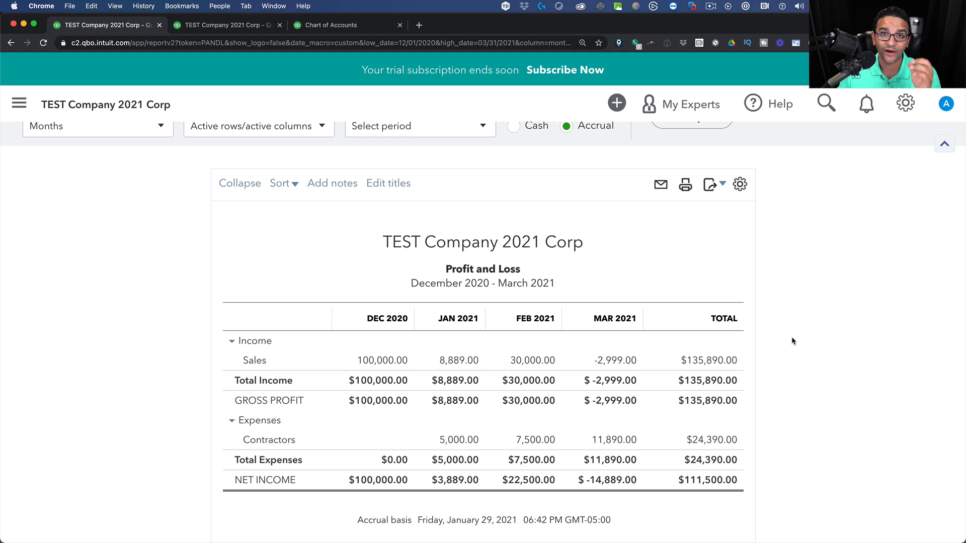
Examine the transactions behind January 2021 sales on the accrual basis and return to the report summary.
{"action": "left_click", "coordinate": [460, 362]}
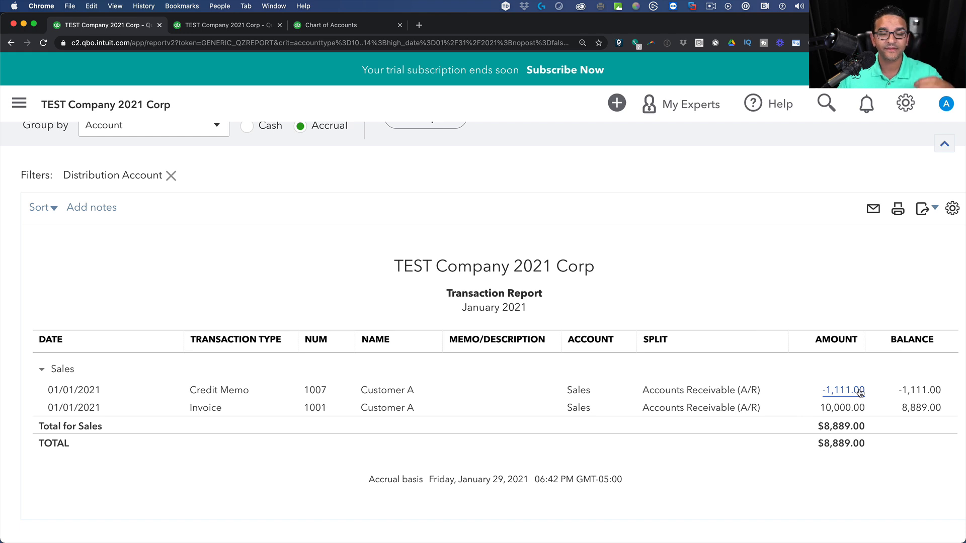
{"action": "scroll", "coordinate": [97, 177], "scroll_direction": "up", "scroll_amount": 5}
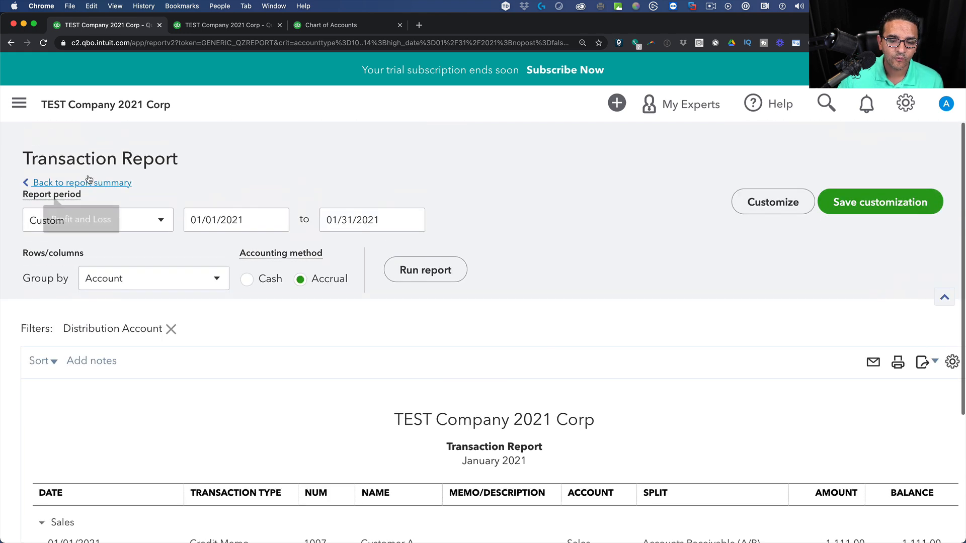
{"action": "left_click", "coordinate": [110, 184]}
{"action": "scroll", "coordinate": [620, 252], "scroll_direction": "up", "scroll_amount": 2}
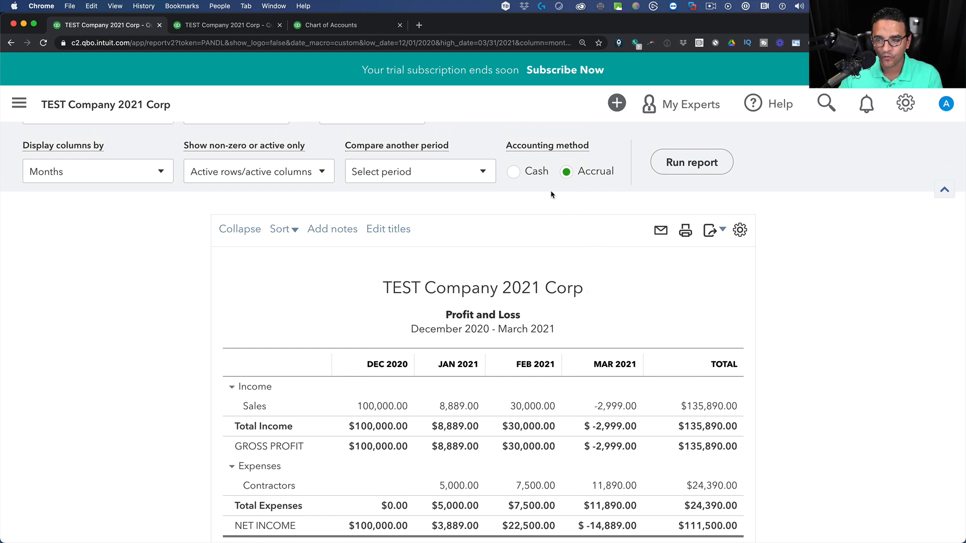
Switch the Profit and Loss report back to the cash accounting method and rerun it.
{"action": "left_click", "coordinate": [514, 172]}
{"action": "left_click", "coordinate": [685, 161]}
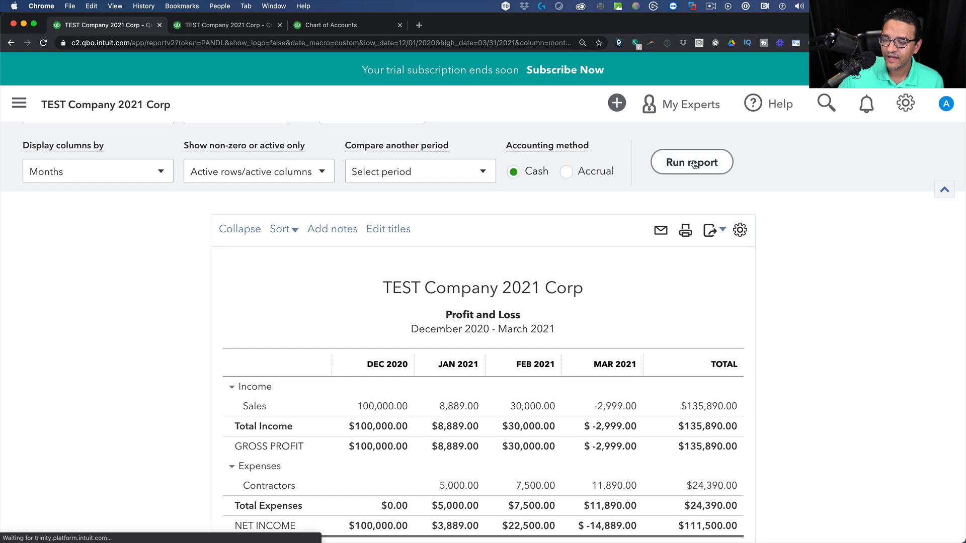